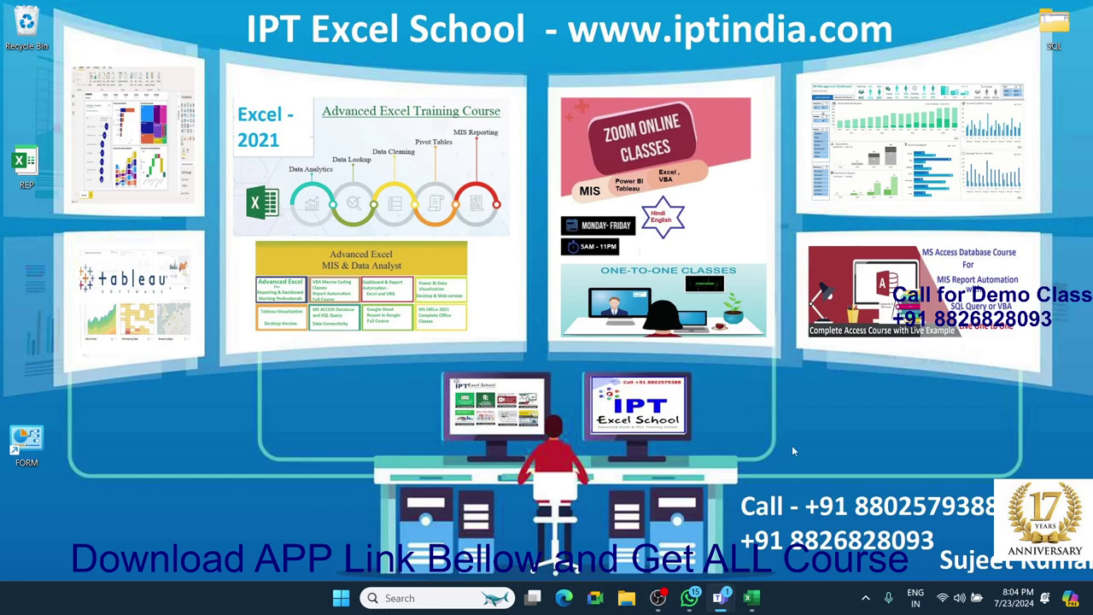
# - Bring the Book4 workbook to the front and enter VBA in cell B2
pyautogui.moveTo(755, 588)
pyautogui.click(793, 553)
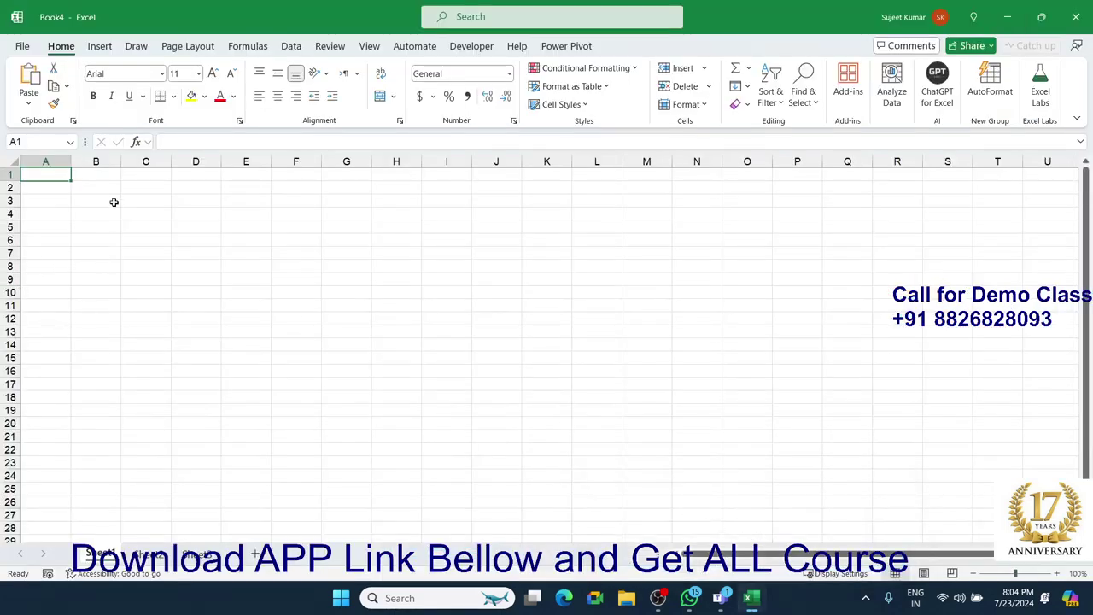
pyautogui.scroll(1, 111, 204)
pyautogui.scroll(8, 117, 207)
pyautogui.click(146, 219)
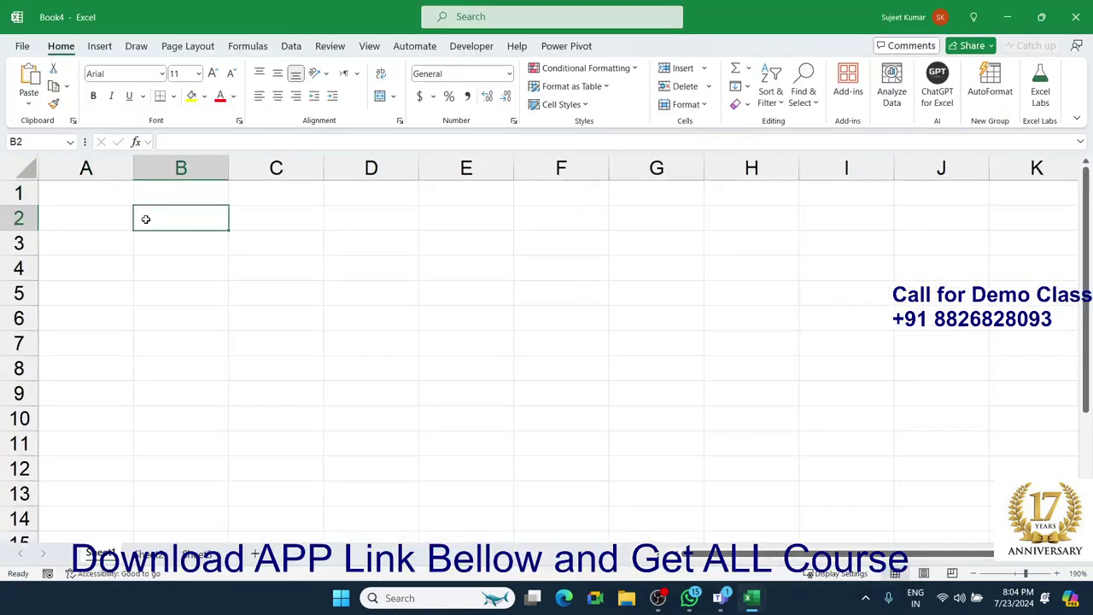
pyautogui.write('VB')
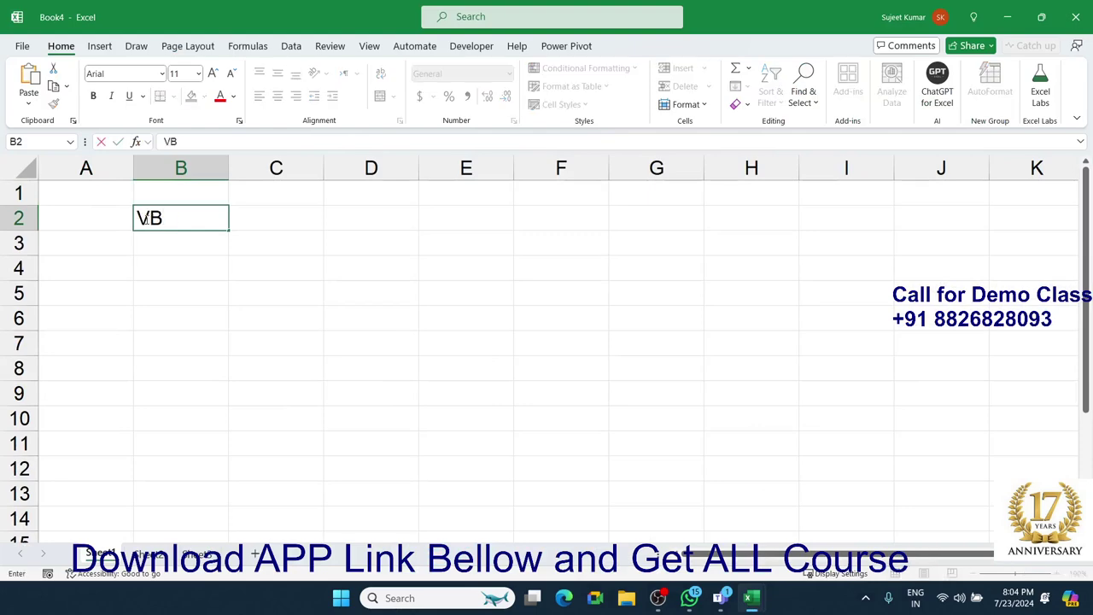
pyautogui.write('A')
pyautogui.press('Return')
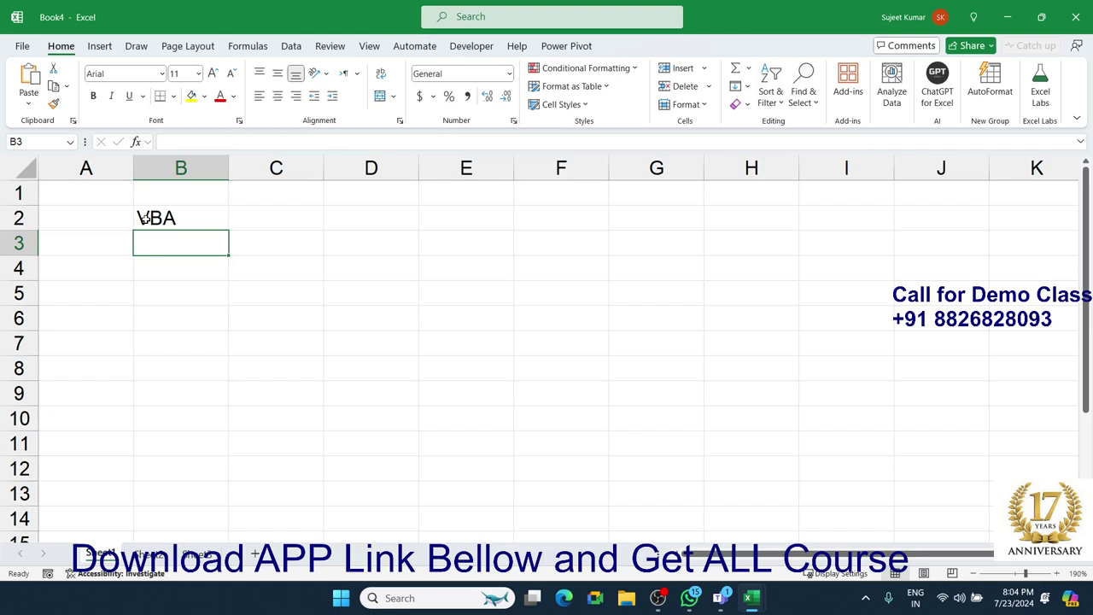
# - Enter the test entries vb6, vbs and .net in cells A4 to A6
pyautogui.press('Down')
pyautogui.press('Down')
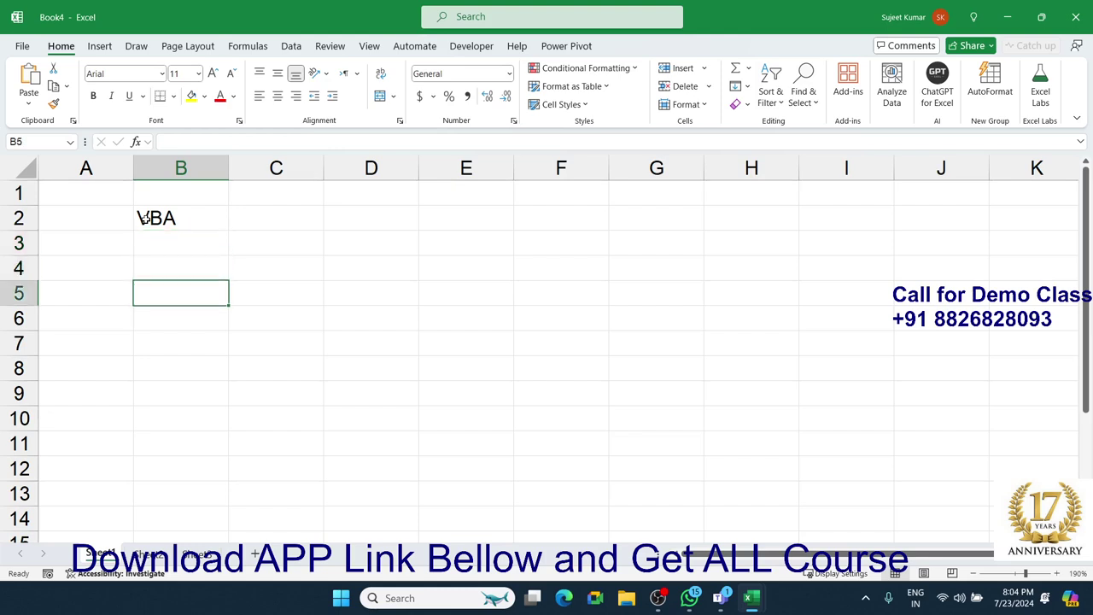
pyautogui.press('Up')
pyautogui.press('Left')
pyautogui.write('v')
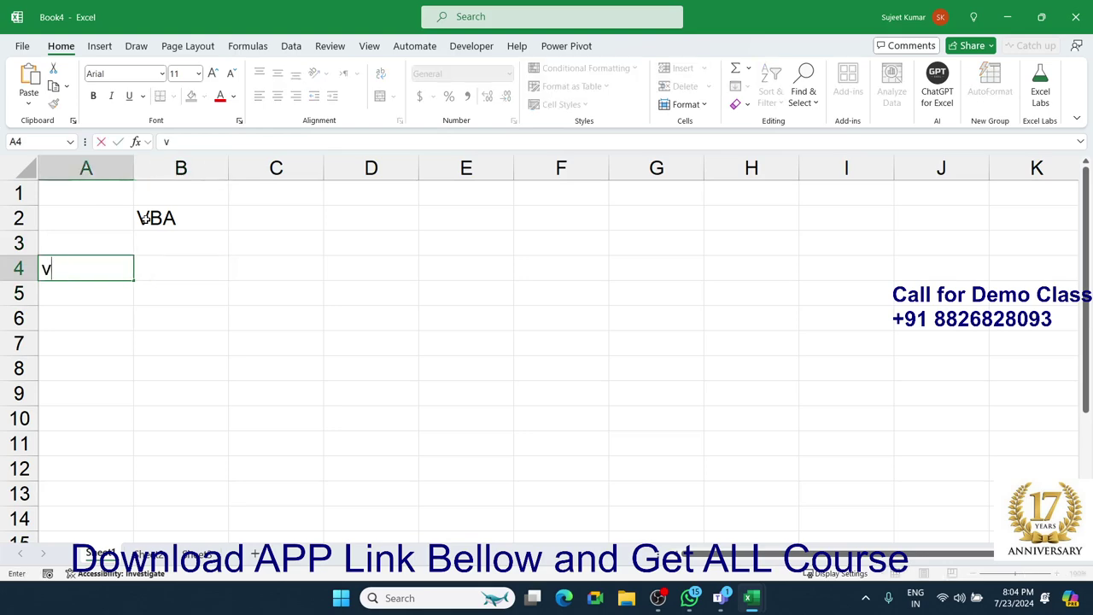
pyautogui.write('s6')
pyautogui.press('Return')
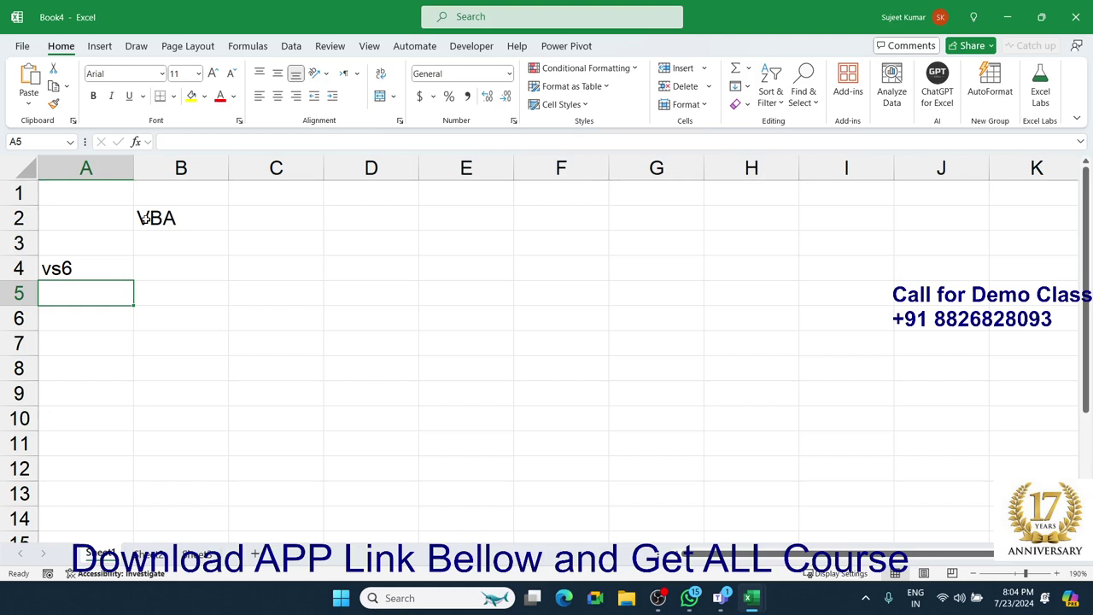
pyautogui.write('vs')
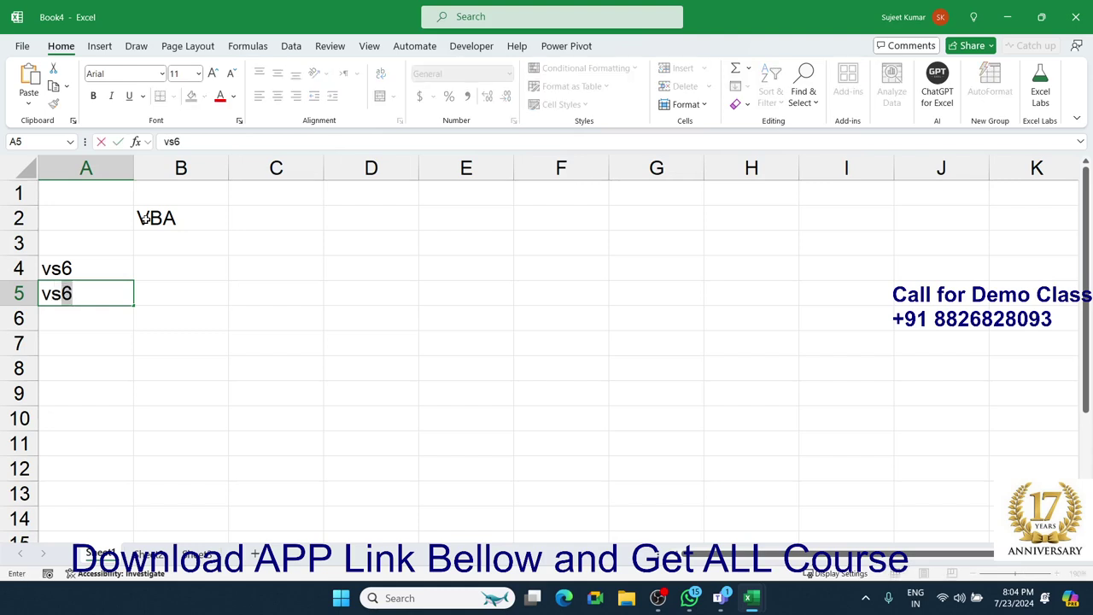
pyautogui.write('s')
pyautogui.press('BackSpace')
pyautogui.press('BackSpace')
pyautogui.press('BackSpace')
pyautogui.press('Escape')
pyautogui.press('Up')
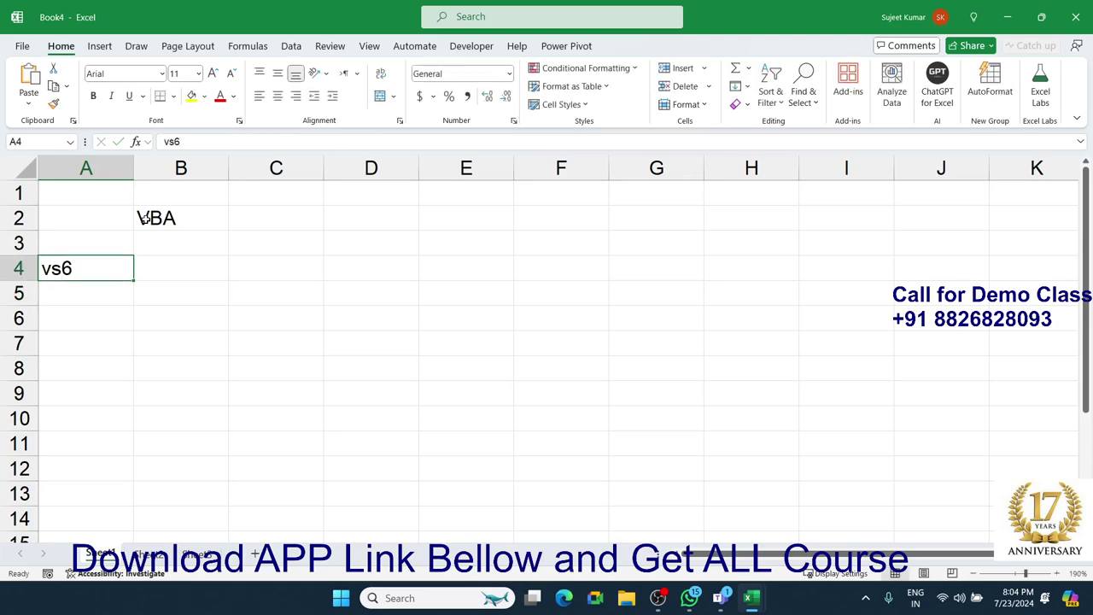
pyautogui.write('vb')
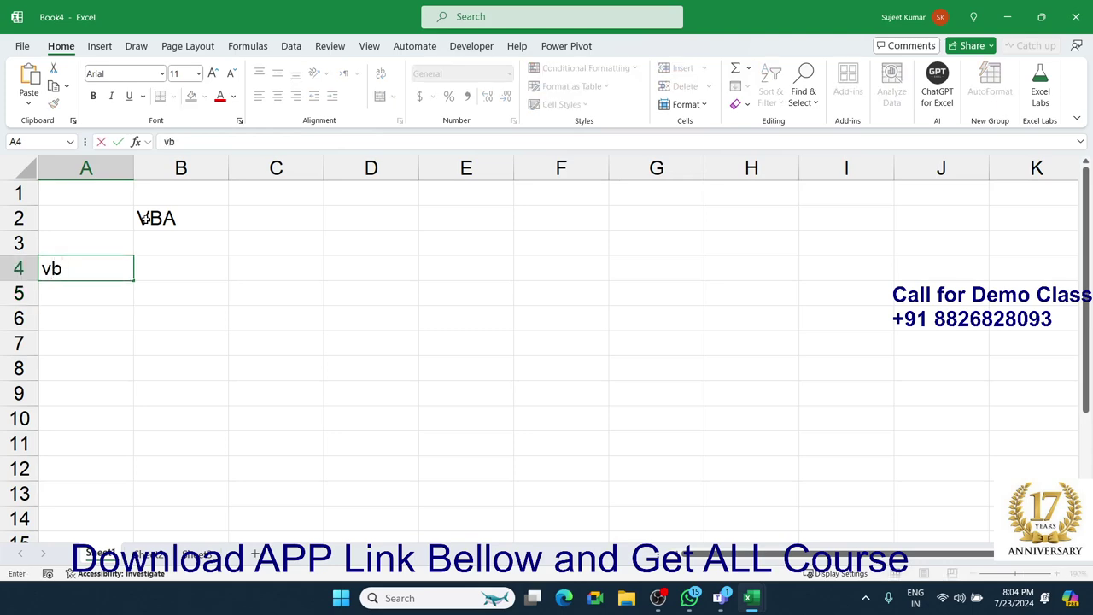
pyautogui.write('6')
pyautogui.press('Return')
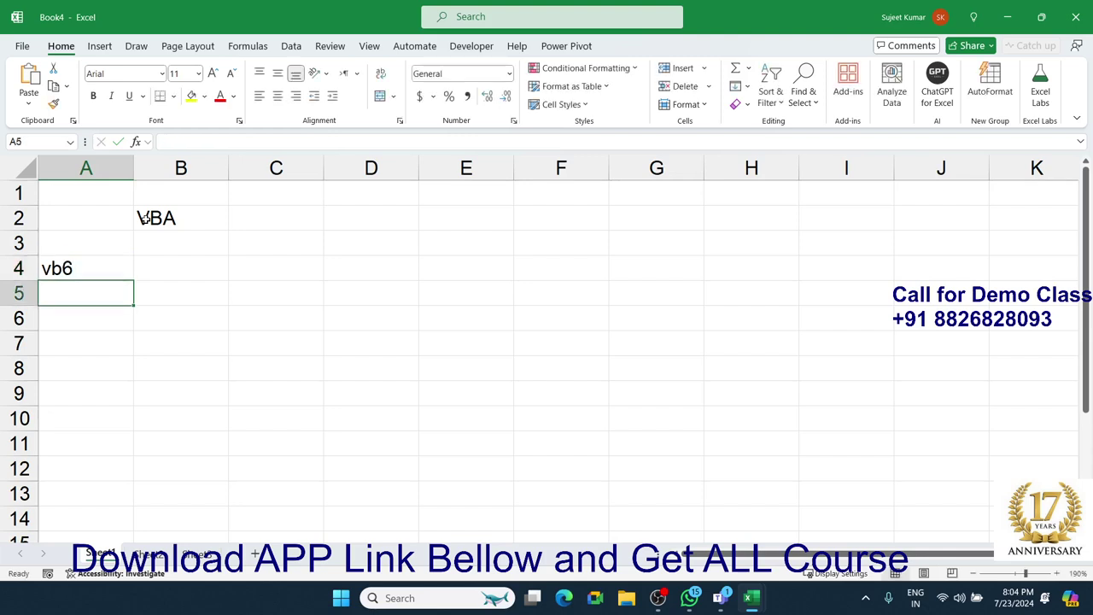
pyautogui.write('vbs')
pyautogui.press('Return')
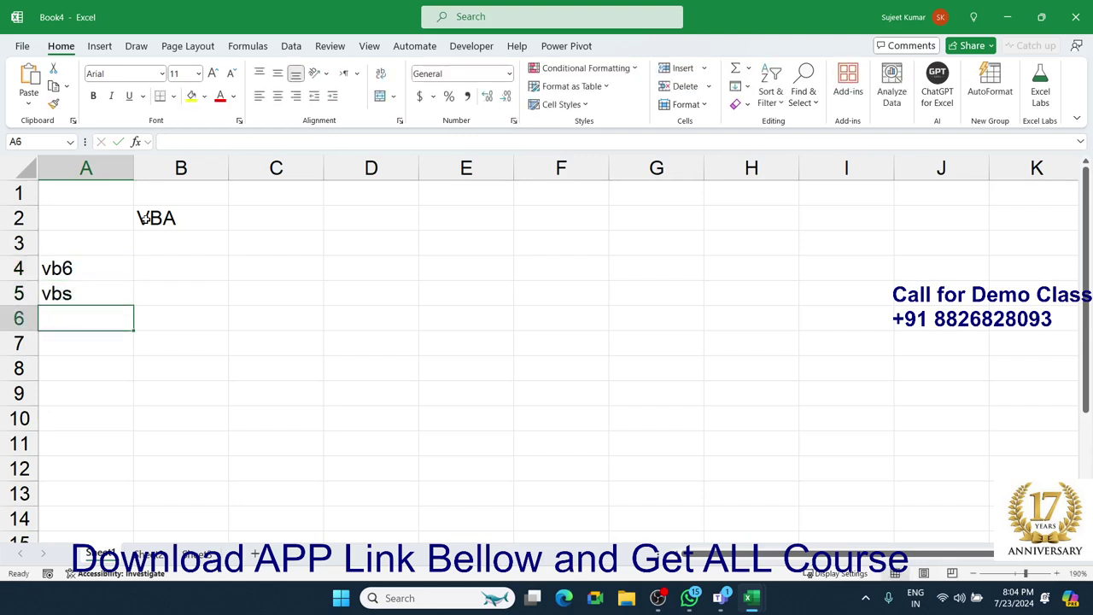
pyautogui.write('.n')
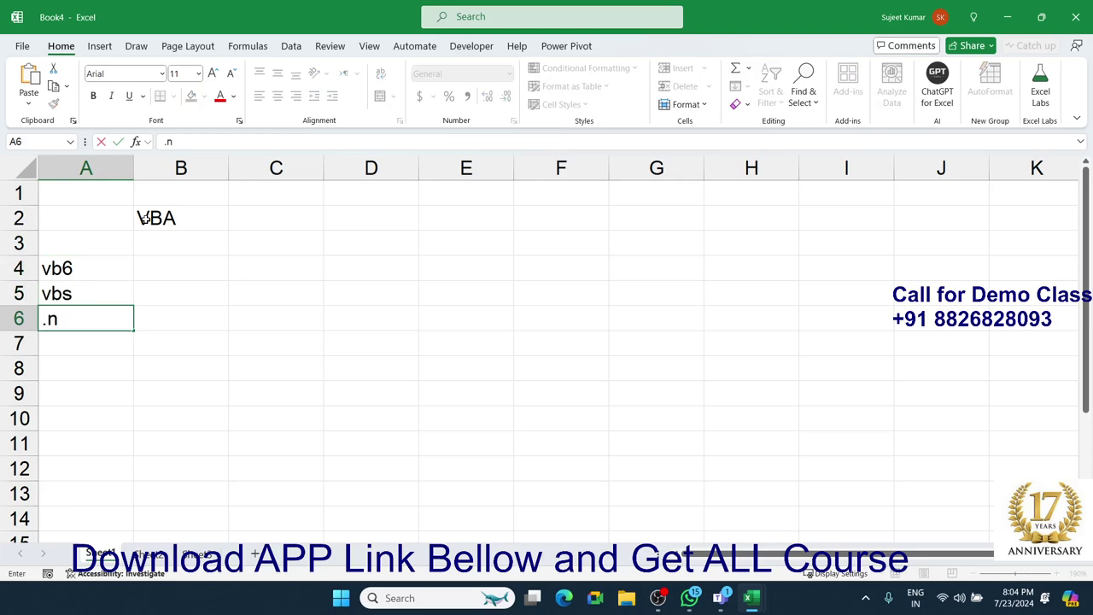
pyautogui.write('et')
pyautogui.press('Return')
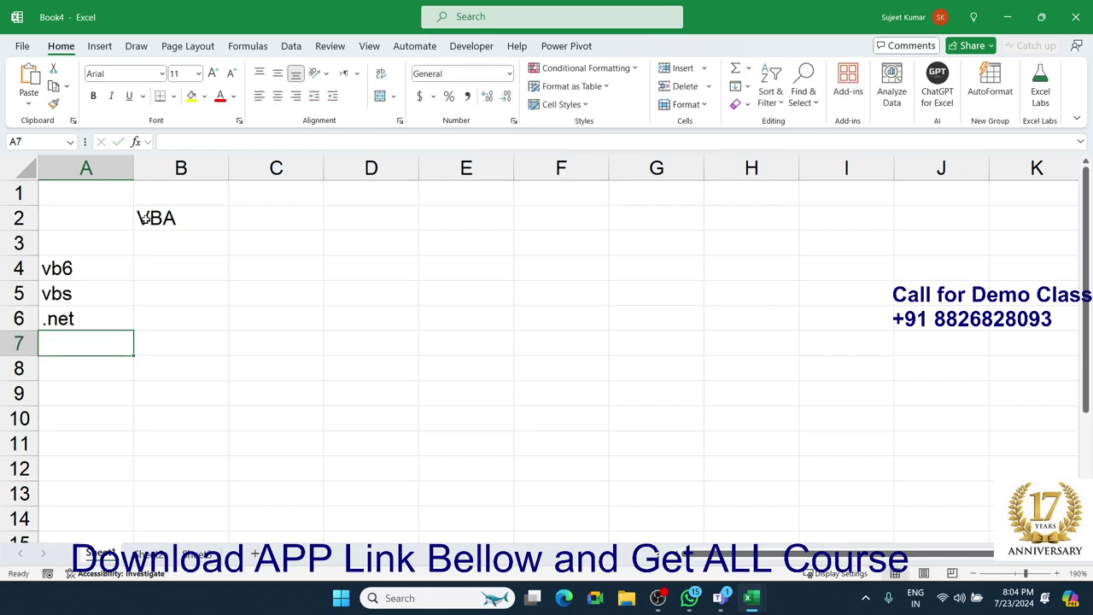
# - Select A4:A6 and delete the test entries
pyautogui.press('Up')
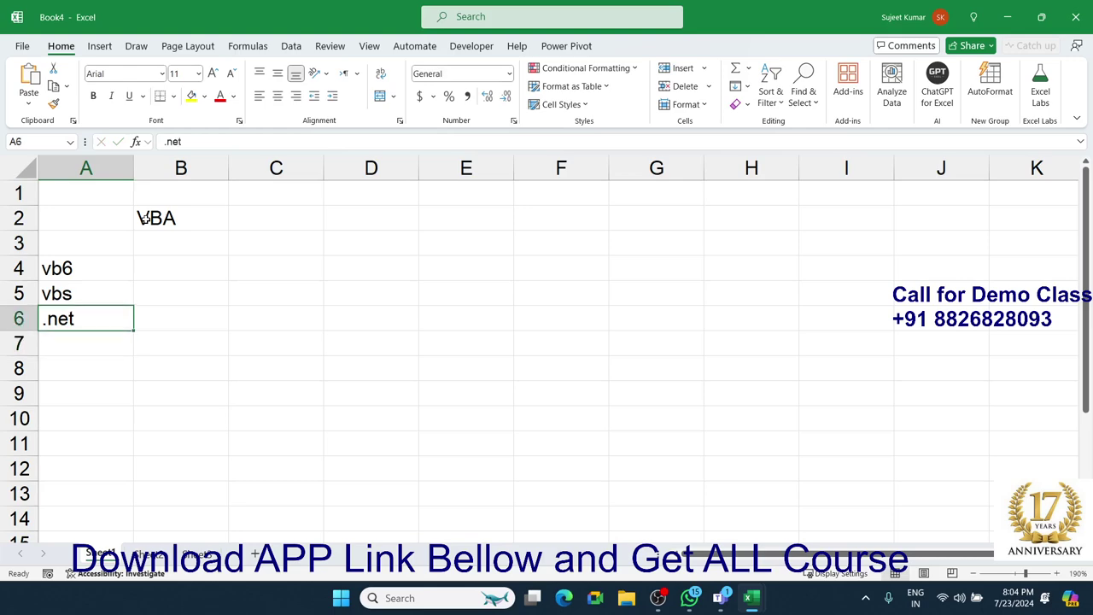
pyautogui.press('Up')
pyautogui.press('Up')
pyautogui.hotkey('shift', 'Down')
pyautogui.hotkey('shift', 'Down')
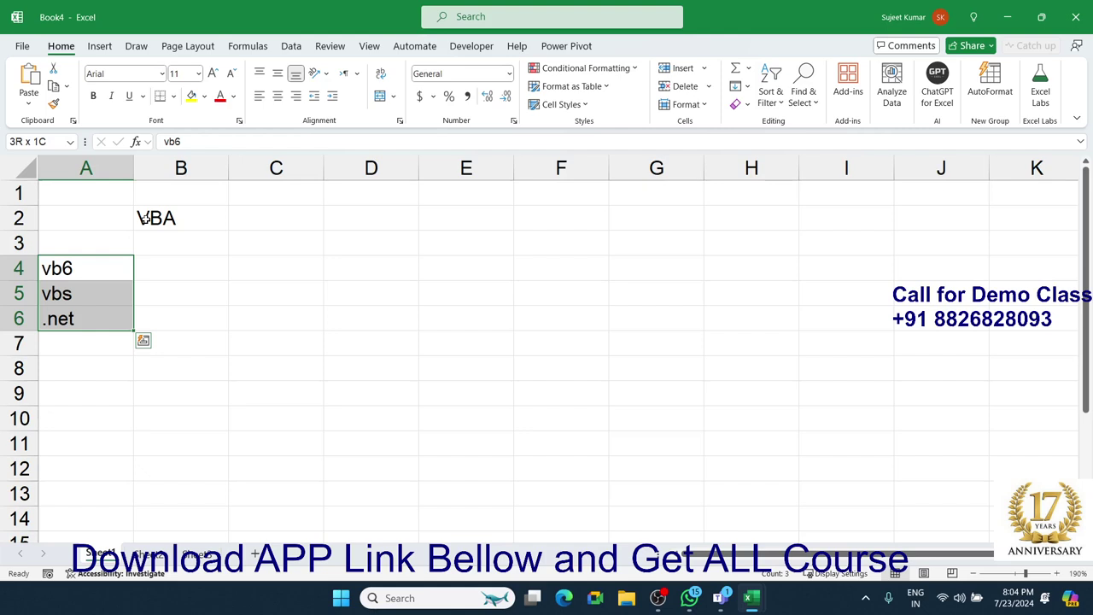
pyautogui.press('Delete')
pyautogui.press('Up')
pyautogui.press('Up')
pyautogui.press('Up')
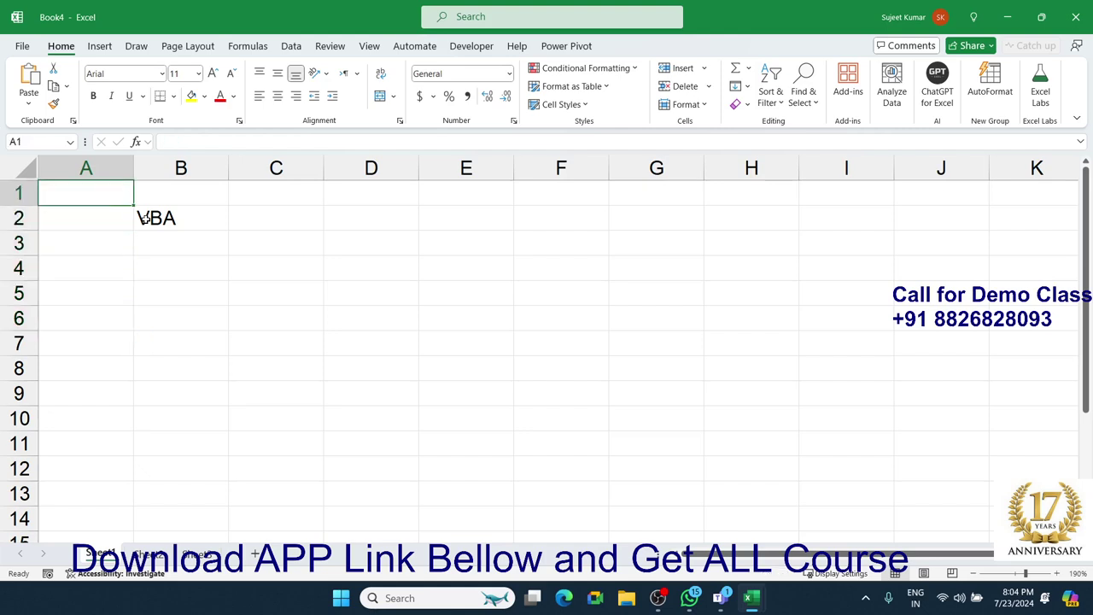
# - Enter Microsoft Office in cell C2
pyautogui.press('Right')
pyautogui.press('Down')
pyautogui.press('Right')
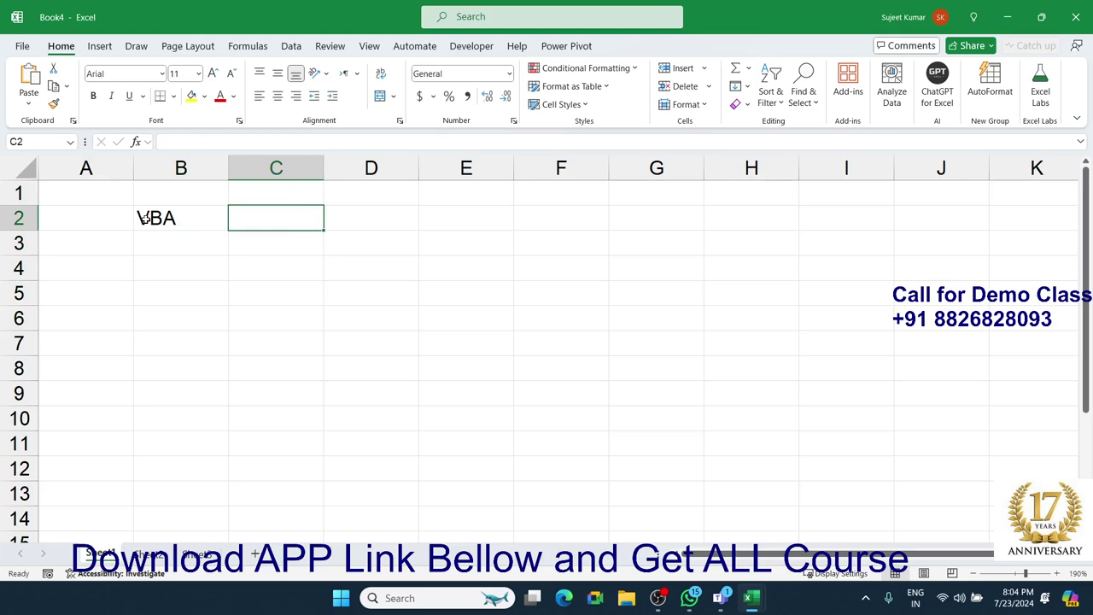
pyautogui.write('ms')
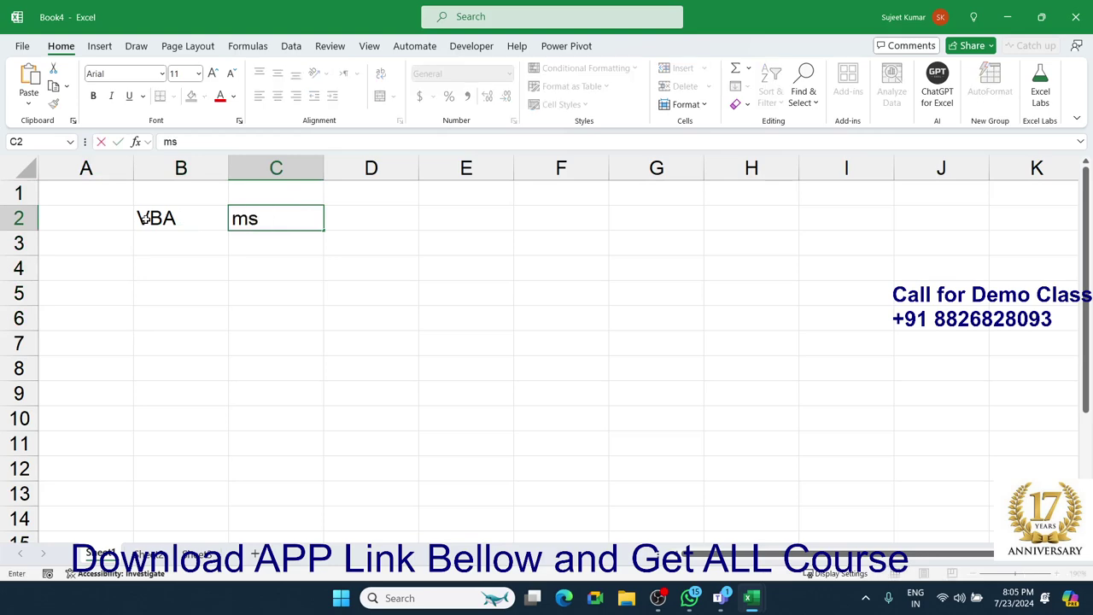
pyautogui.press('BackSpace')
pyautogui.press('BackSpace')
pyautogui.write('M')
pyautogui.write('icrosoft Office')
pyautogui.press('Return')
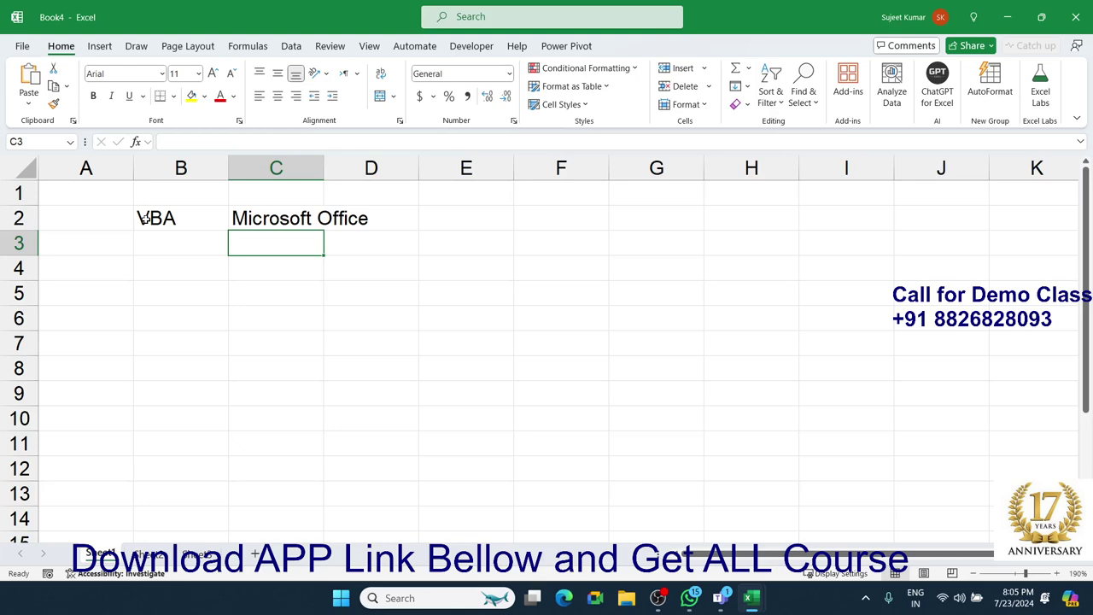
# - Enter Excel in cell C3 and go back to cell B2
pyautogui.write('Excel')
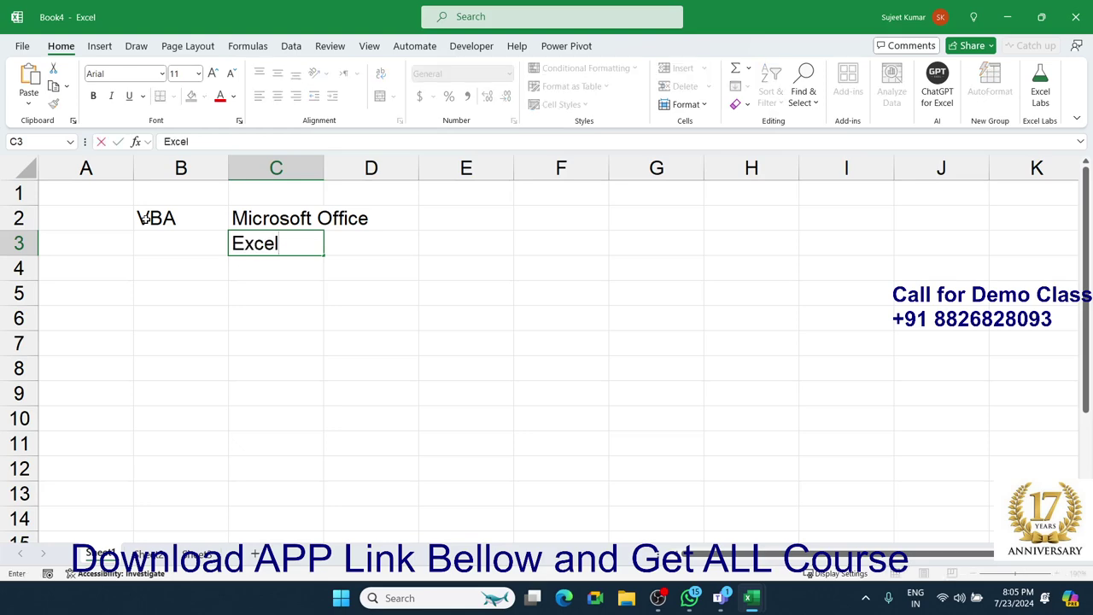
pyautogui.press('Return')
pyautogui.press('Left')
pyautogui.press('Left')
pyautogui.press('Up')
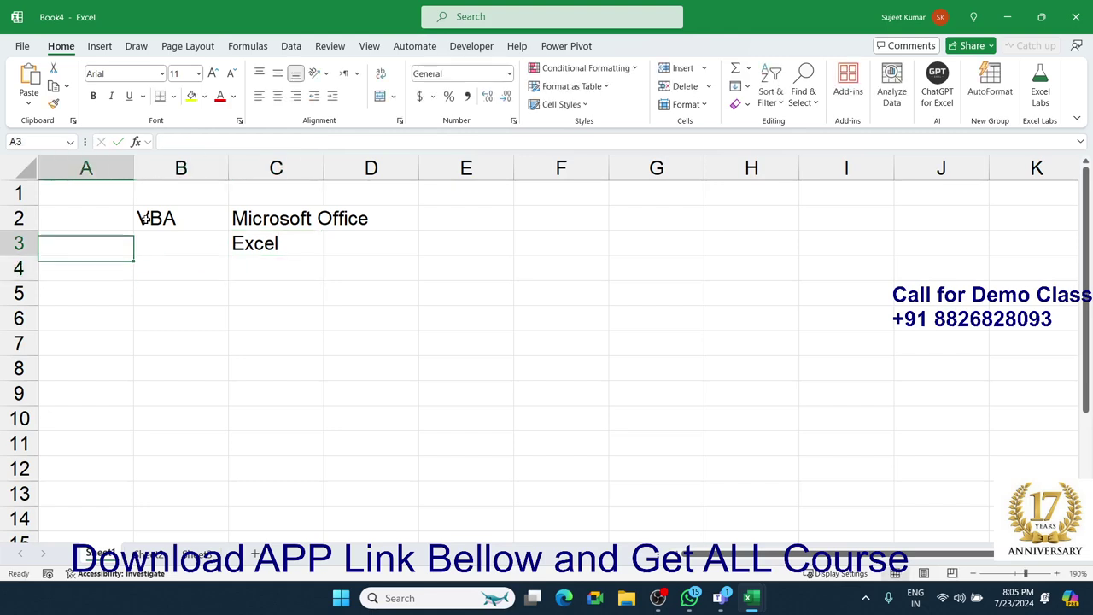
pyautogui.press('Up')
pyautogui.press('Up')
pyautogui.click(145, 219)
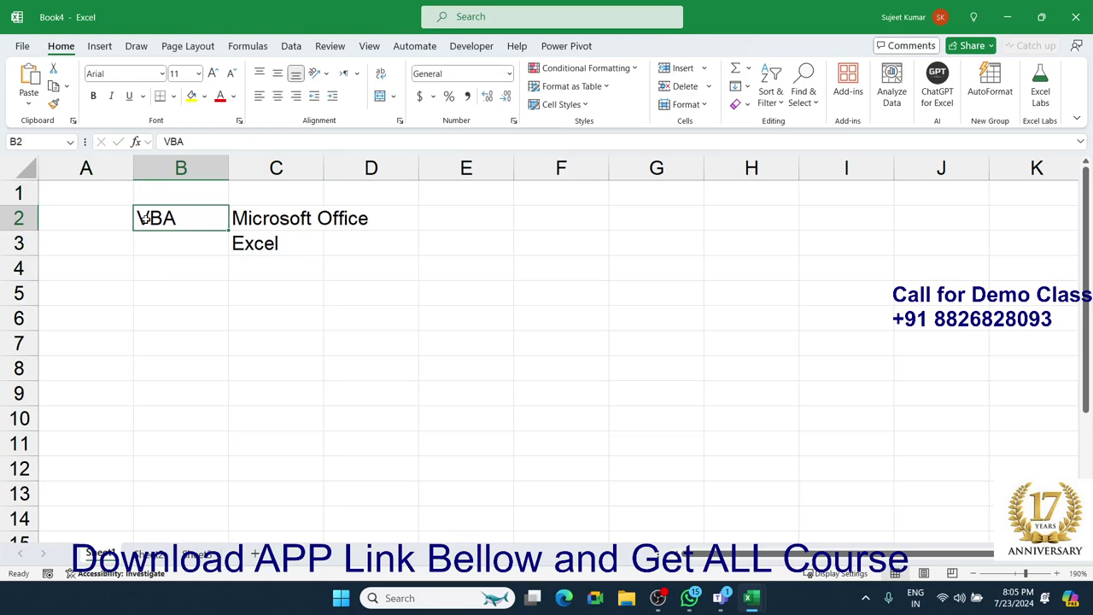
# - Enter Macros in cell D4 and show the Developer tab
pyautogui.press('Down')
pyautogui.press('Down')
pyautogui.press('Down')
pyautogui.press('Down')
pyautogui.press('Right')
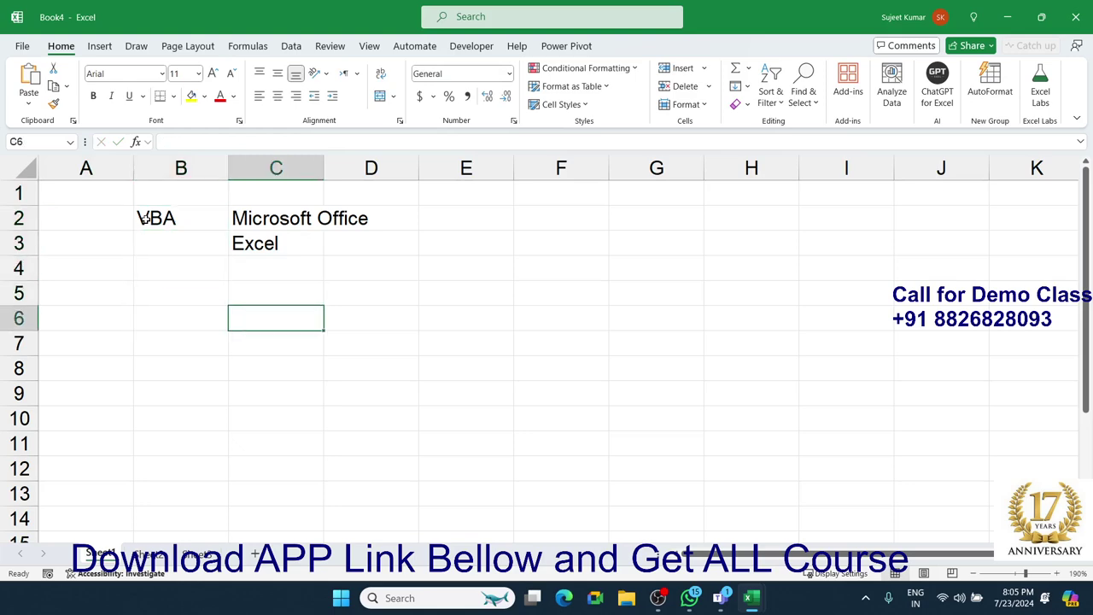
pyautogui.press('Up')
pyautogui.press('Up')
pyautogui.press('Right')
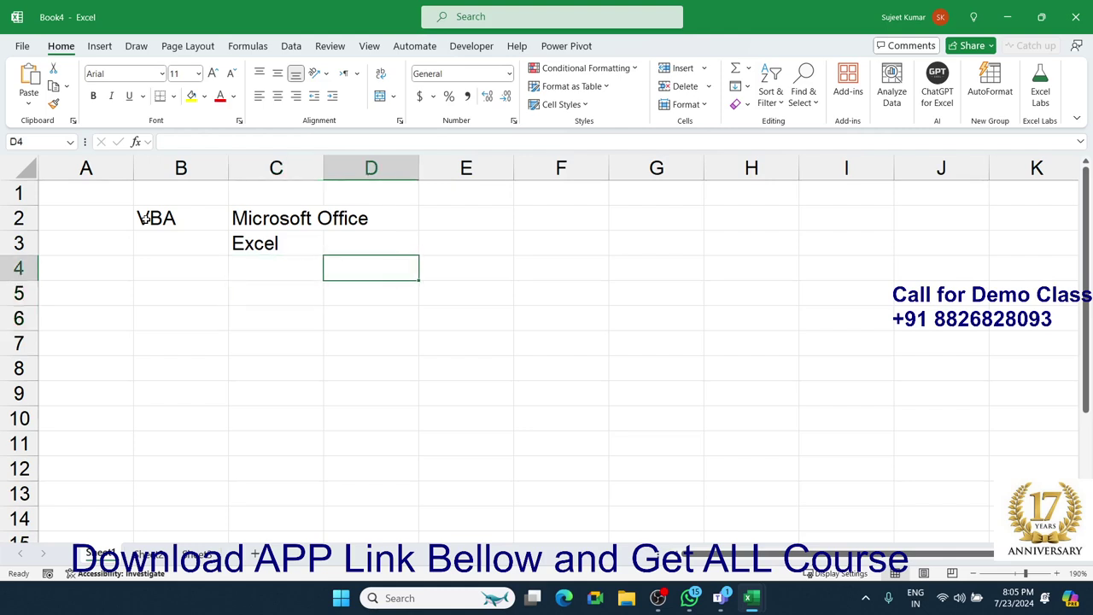
pyautogui.write('Ma')
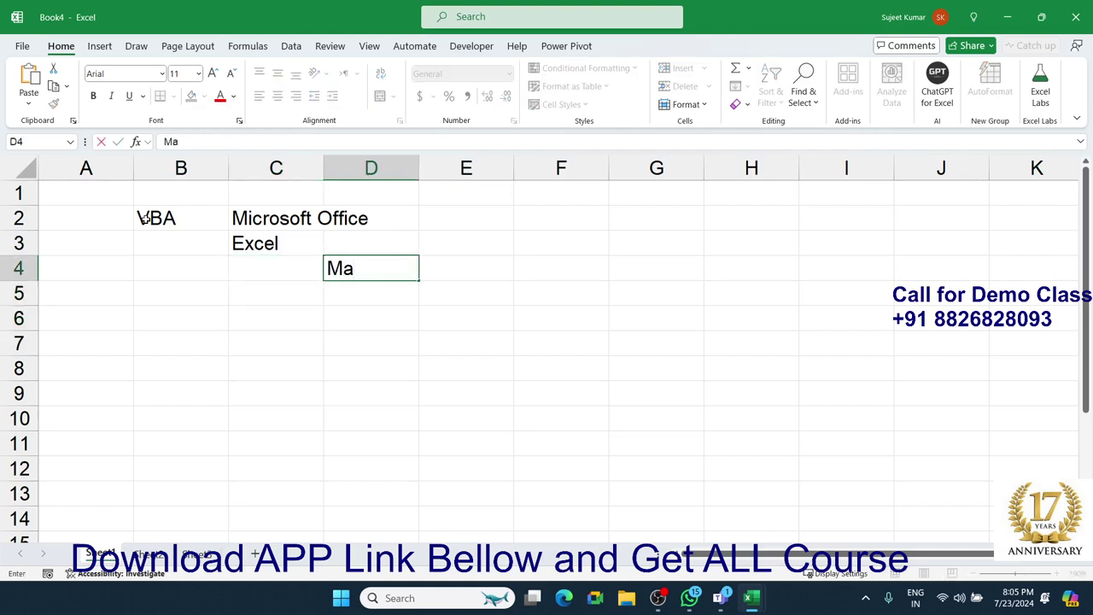
pyautogui.write('cros')
pyautogui.press('Return')
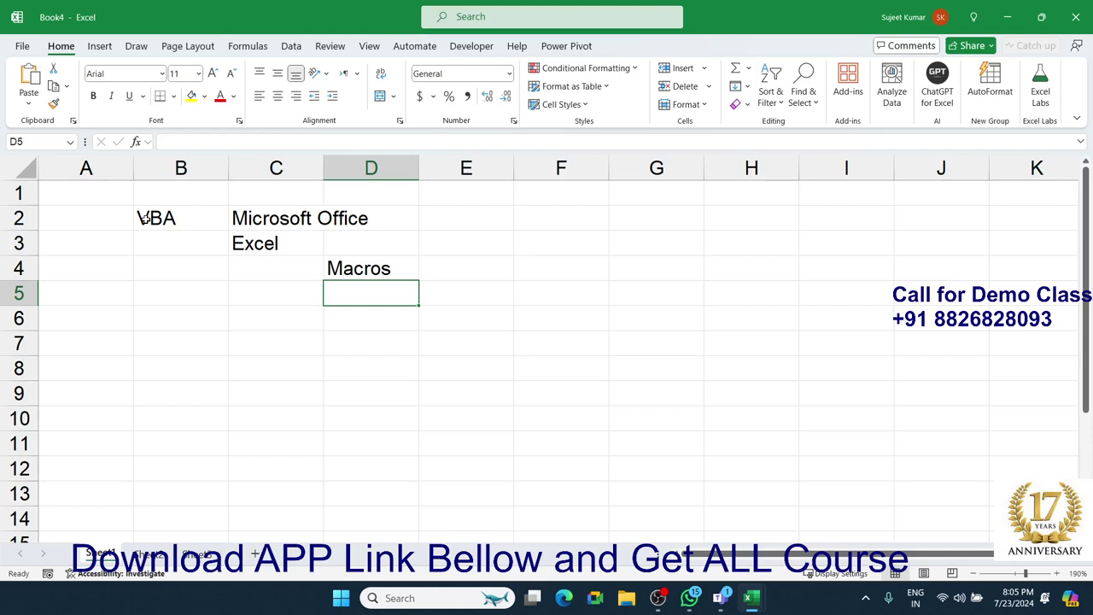
pyautogui.click(472, 46)
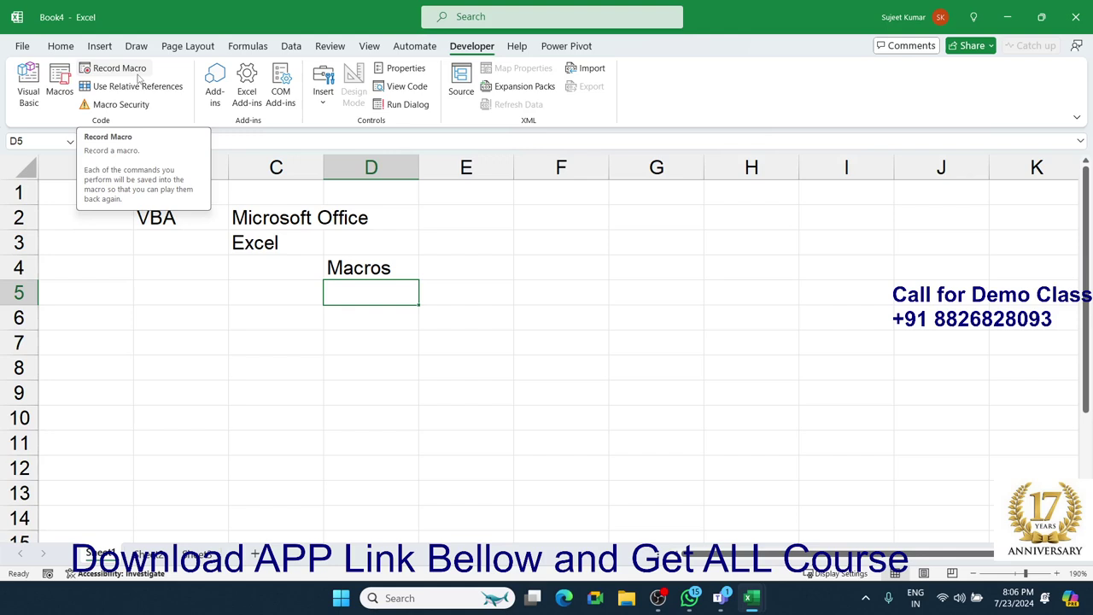
# - Open and close the Macros list, then select cell D4 holding Macros
pyautogui.click(59, 91)
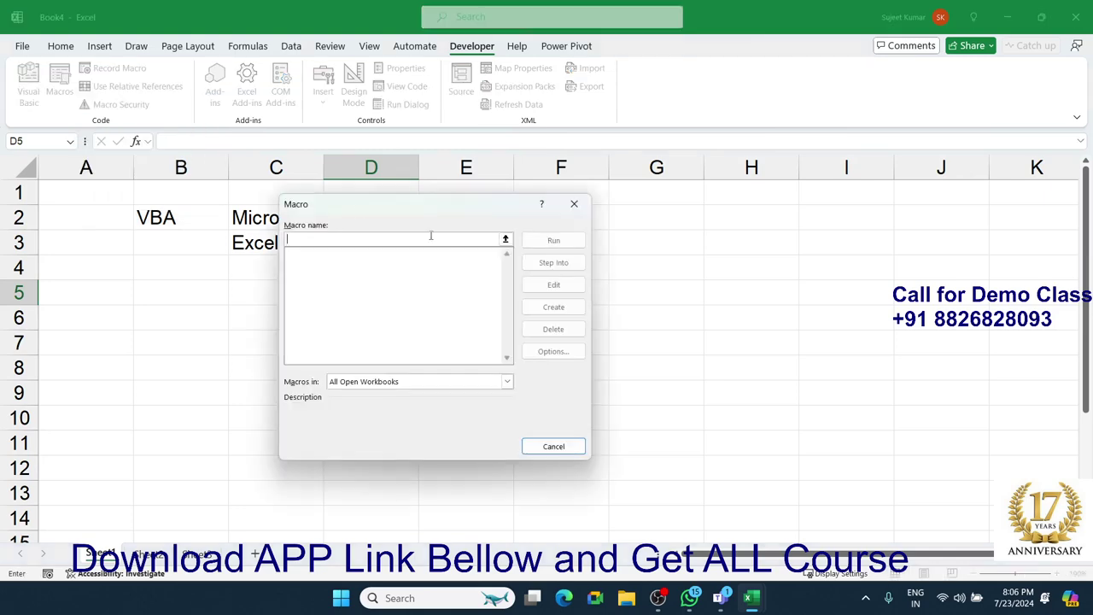
pyautogui.click(573, 203)
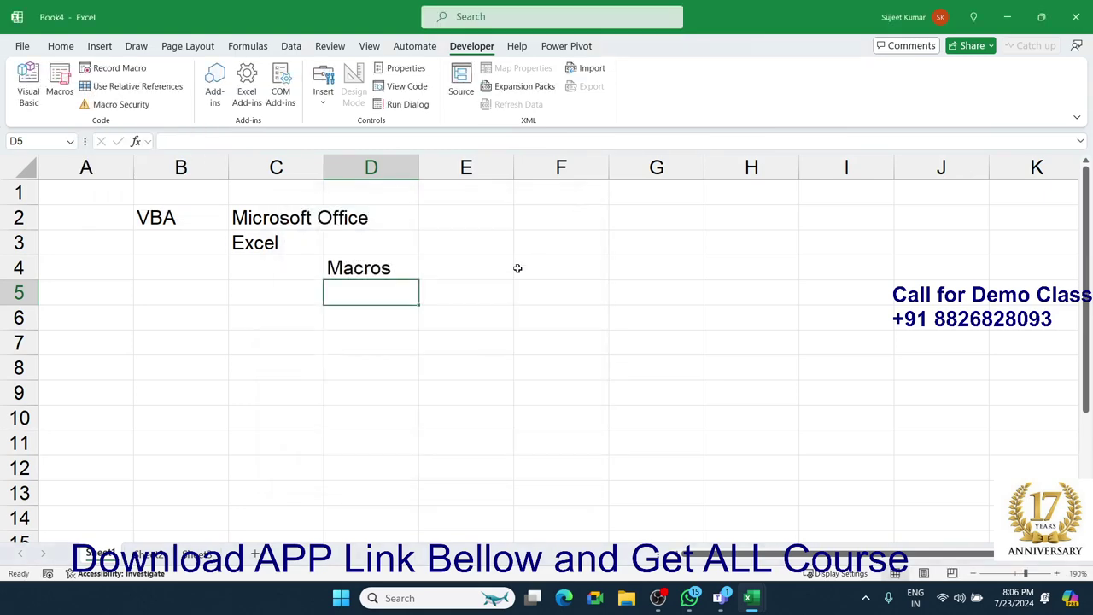
pyautogui.click(390, 271)
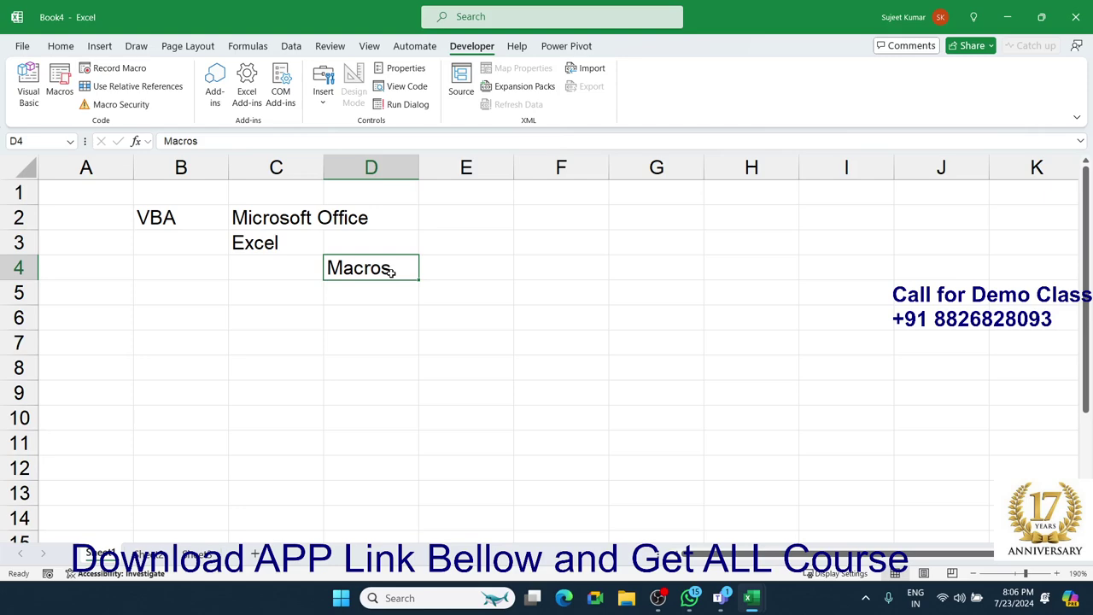
# - Enter Function in cell D7
pyautogui.press('Down')
pyautogui.press('Down')
pyautogui.press('Up')
pyautogui.press('Up')
pyautogui.press('Down')
pyautogui.press('Down')
pyautogui.press('Down')
pyautogui.write('F')
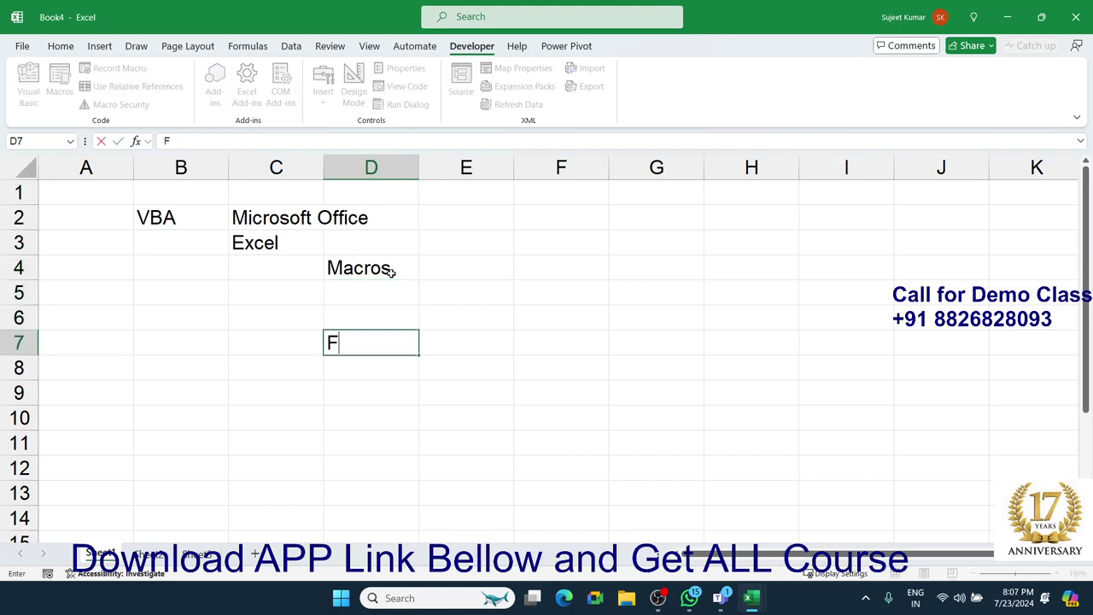
pyautogui.write('uncy')
pyautogui.press('BackSpace')
pyautogui.write('ti')
pyautogui.write('on')
pyautogui.press('Tab')
pyautogui.press('Down')
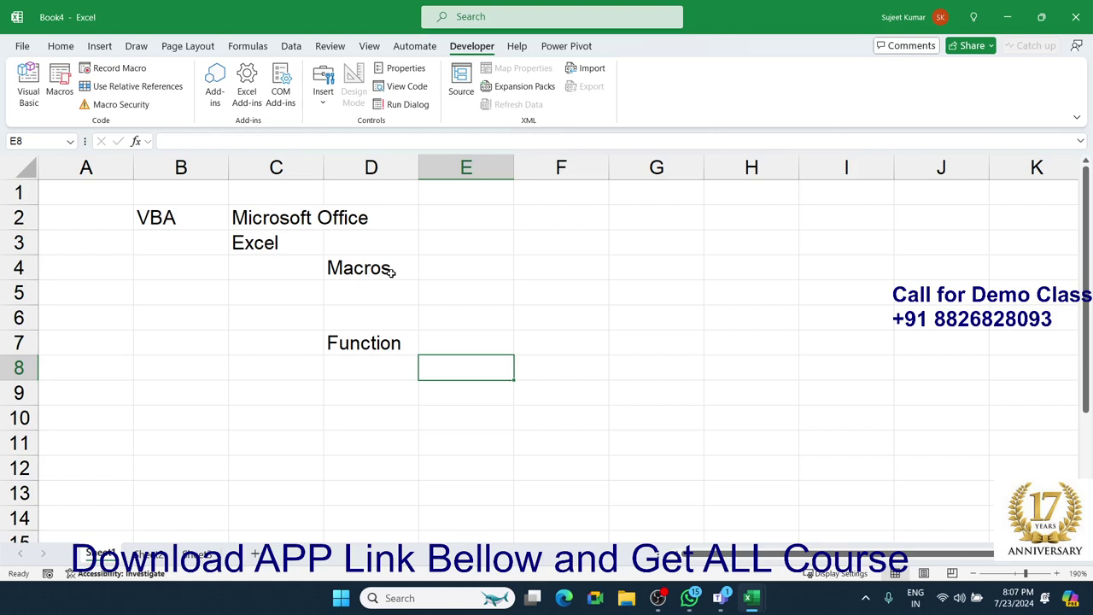
# - Display the Math & Trig function list from the Formulas tab
pyautogui.click(247, 47)
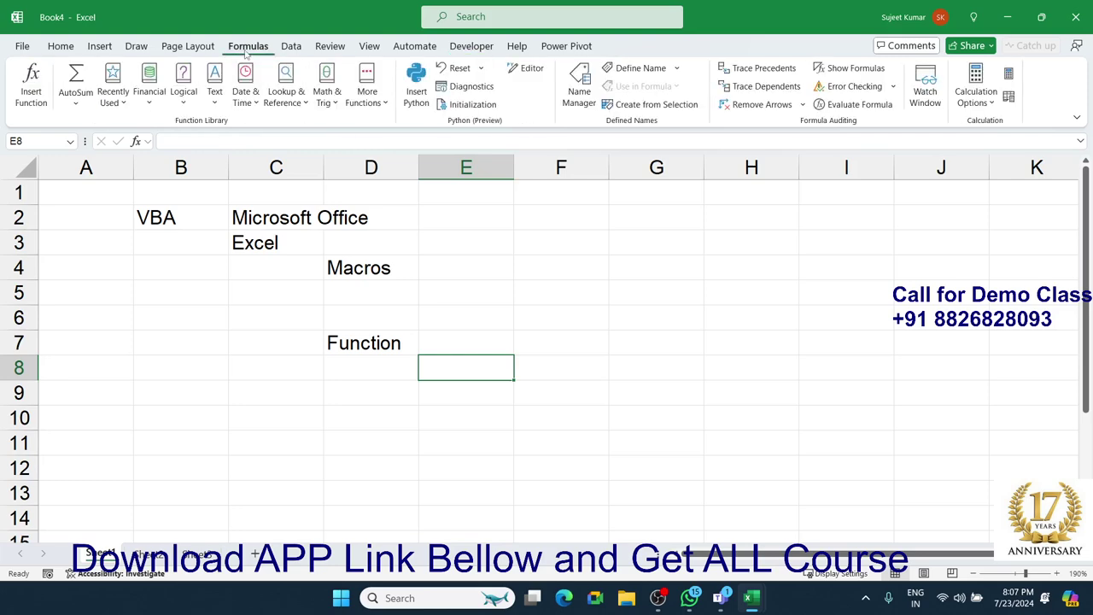
pyautogui.click(245, 97)
pyautogui.click(286, 98)
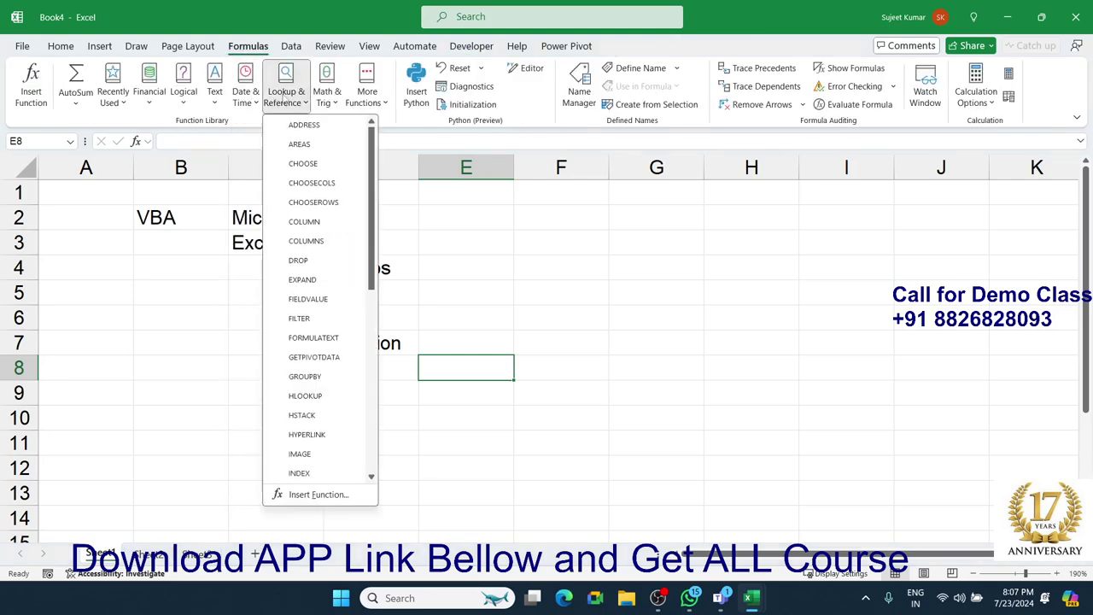
pyautogui.click(324, 101)
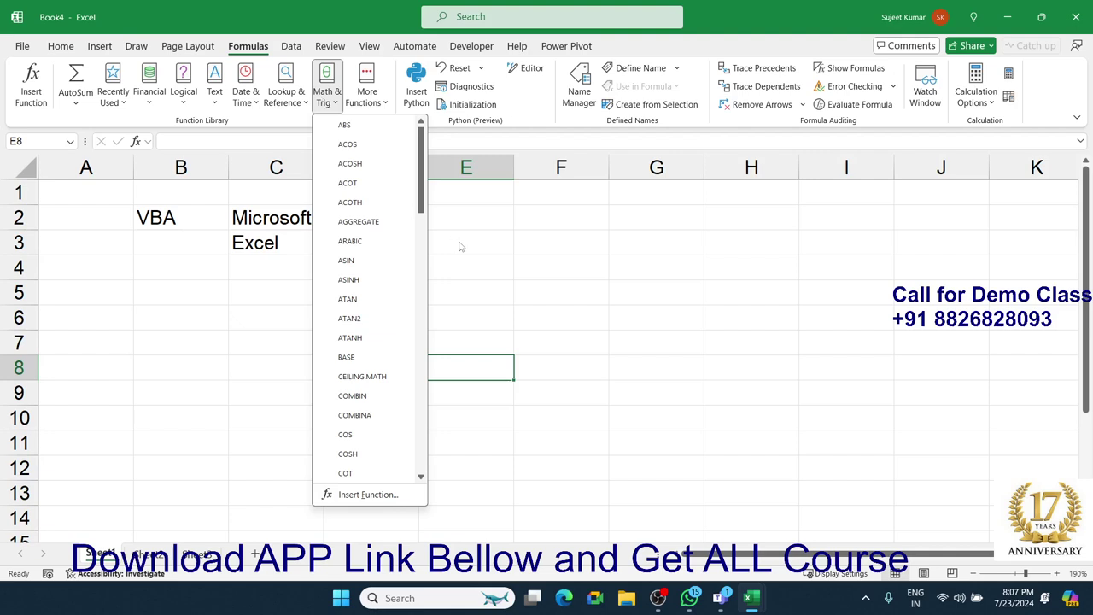
# - Close the function list, then start a =vl formula in E8 and abandon it
pyautogui.click(486, 291)
pyautogui.write('=')
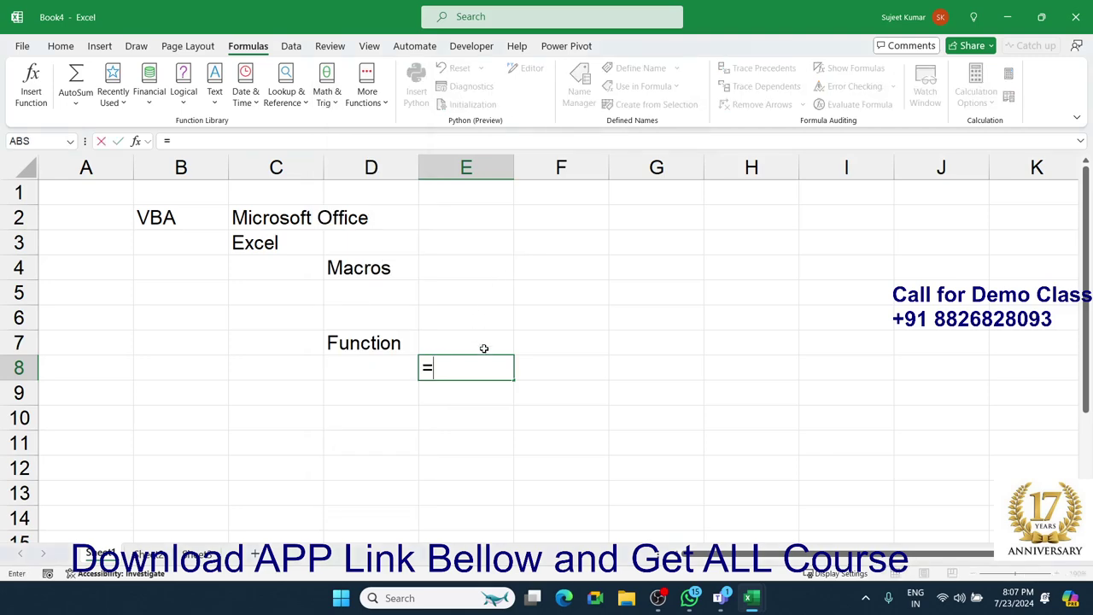
pyautogui.write('vl')
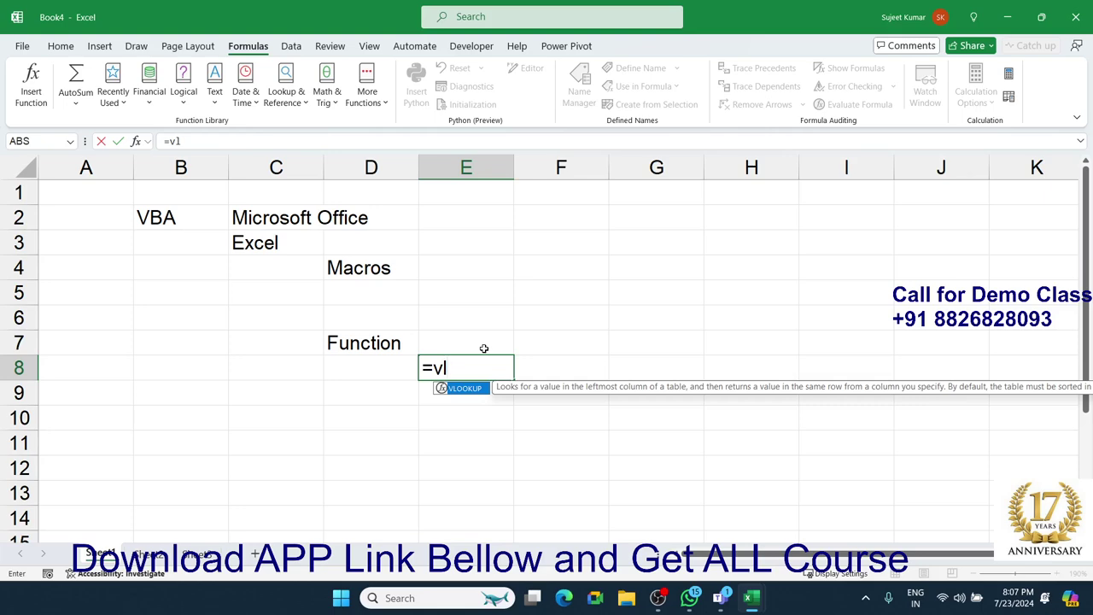
pyautogui.press('BackSpace')
pyautogui.press('BackSpace')
pyautogui.press('BackSpace')
pyautogui.press('Escape')
# - Start typing userform in cell D10
pyautogui.press('Down')
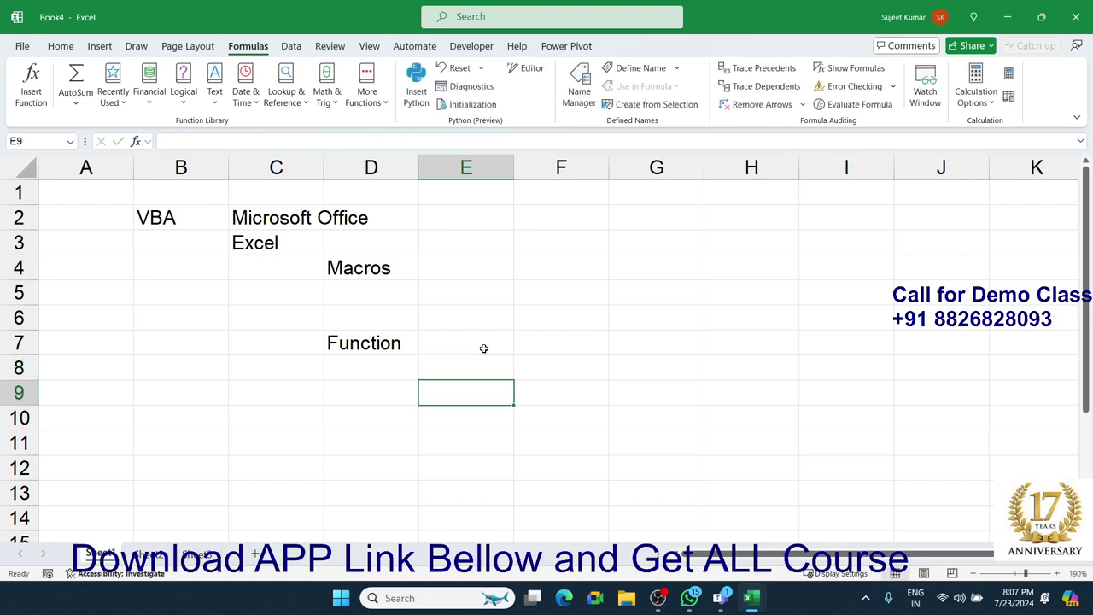
pyautogui.press('Down')
pyautogui.press('Left')
pyautogui.write('u')
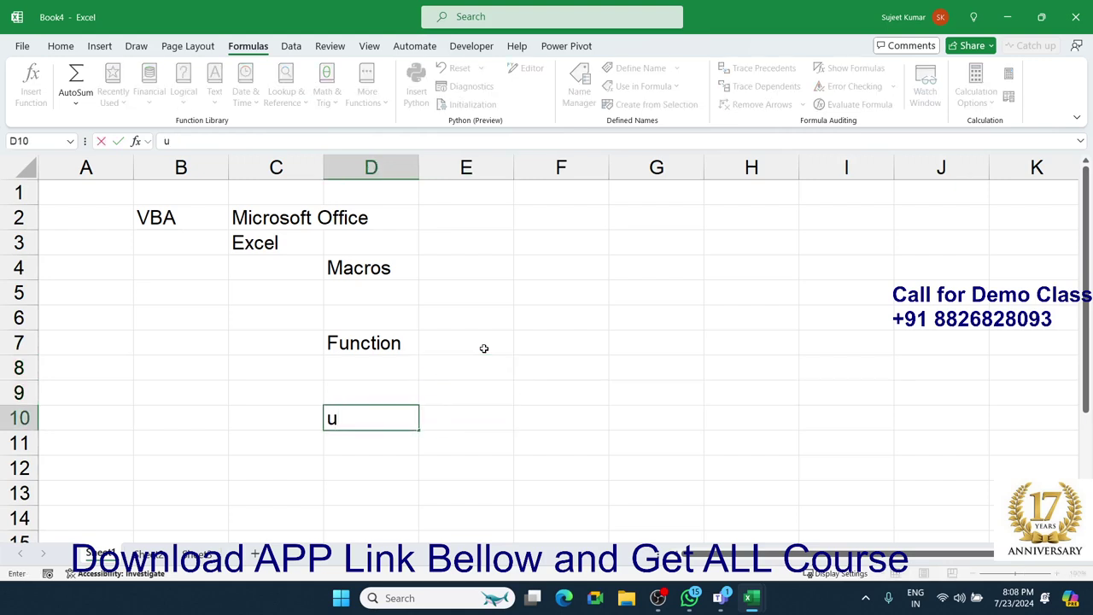
pyautogui.write('ser')
pyautogui.write('f')
pyautogui.write('or')
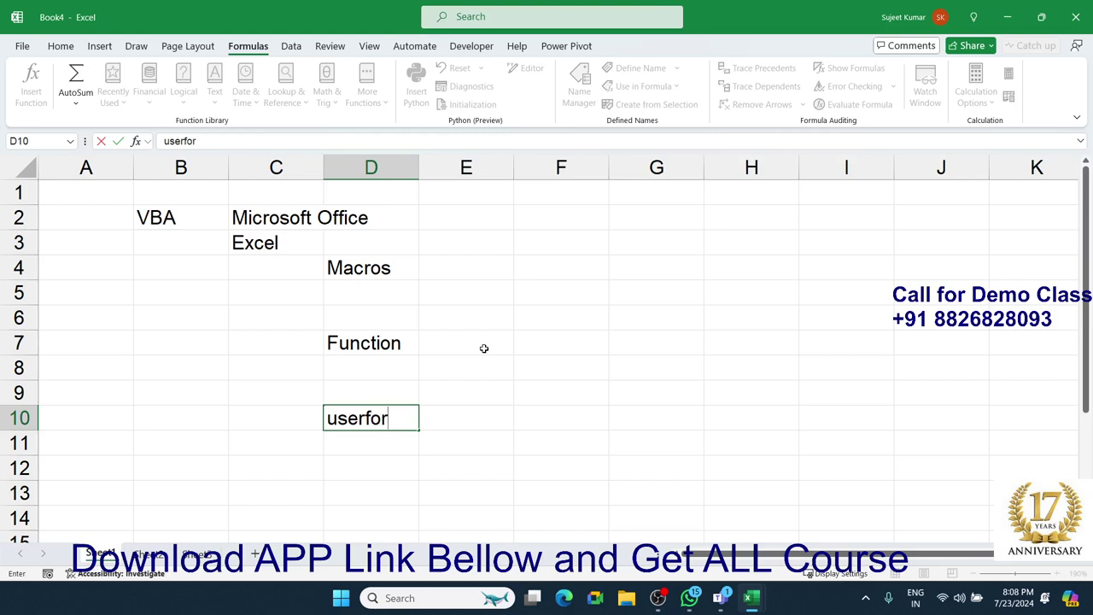
pyautogui.write('m')
# - Commit userform in D10, then toggle the VBA editor with Alt+F11 and back
pyautogui.press('Return')
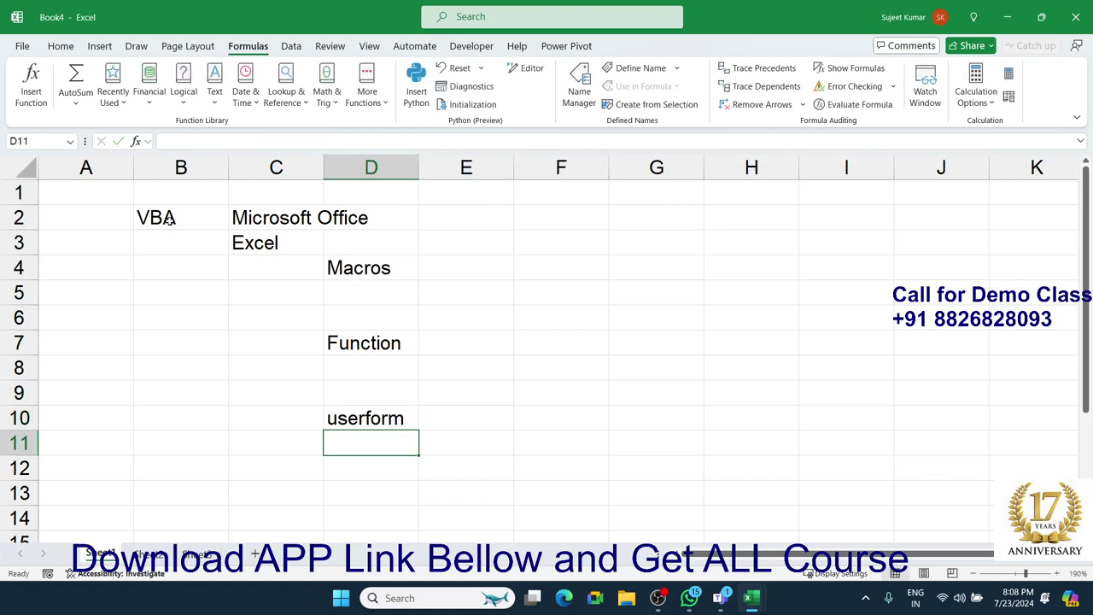
pyautogui.hotkey('alt', 'F11')
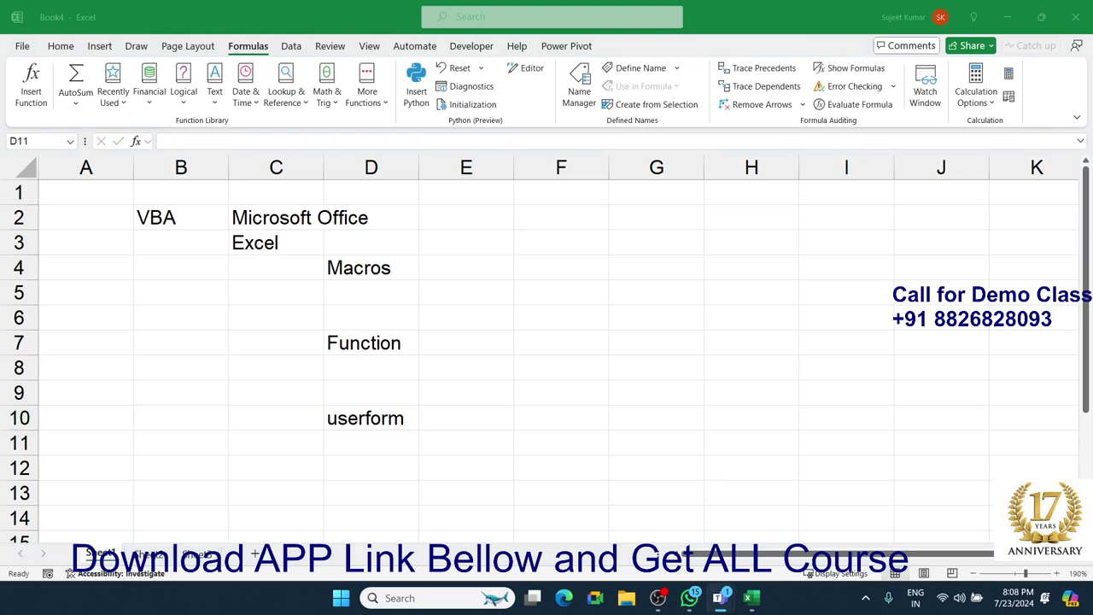
pyautogui.hotkey('alt', 'F11')
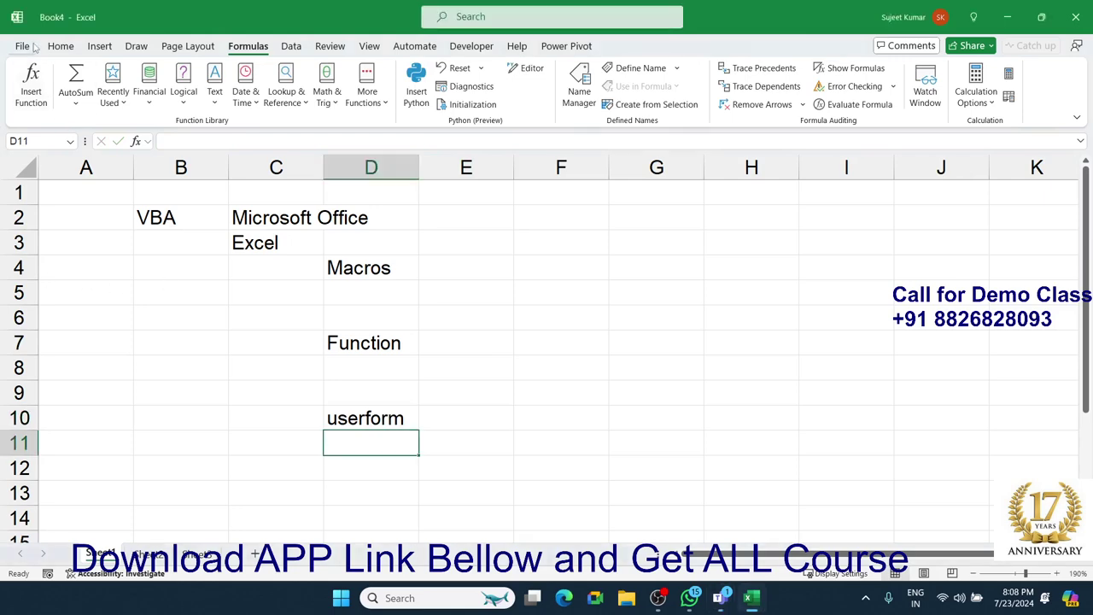
# - Go to the backstage Open page and try searching recent workbooks for 'user'
pyautogui.click(32, 47)
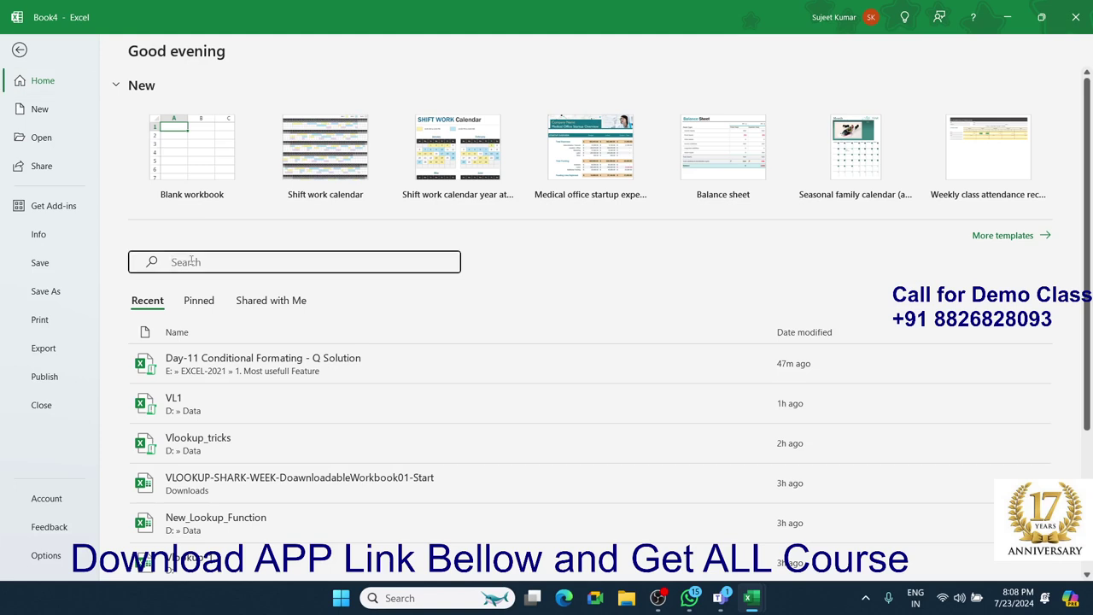
pyautogui.write('uaer')
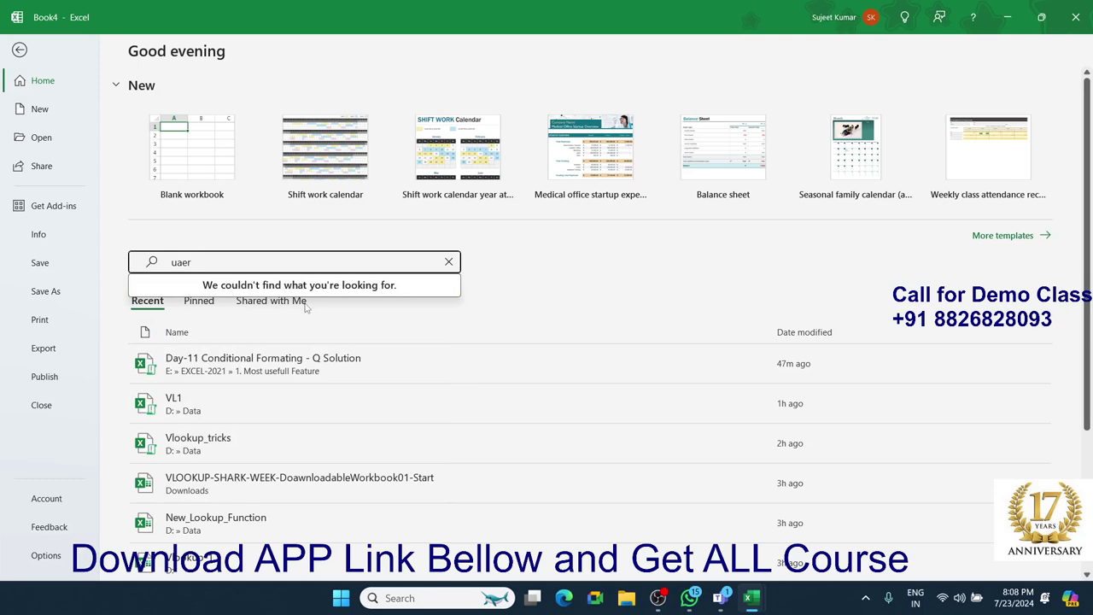
pyautogui.click(56, 111)
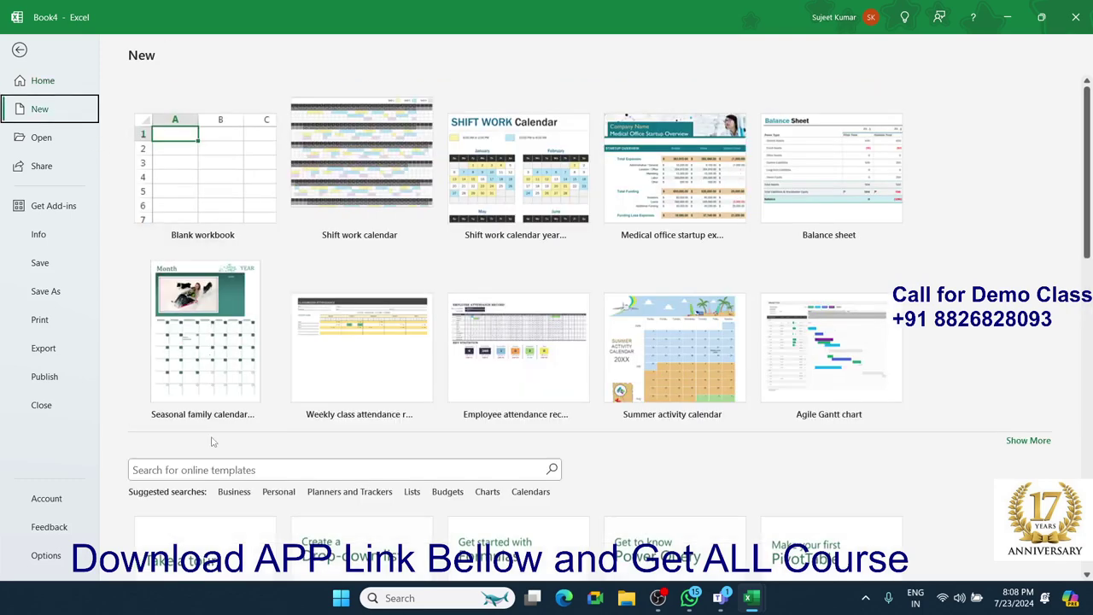
pyautogui.click(41, 140)
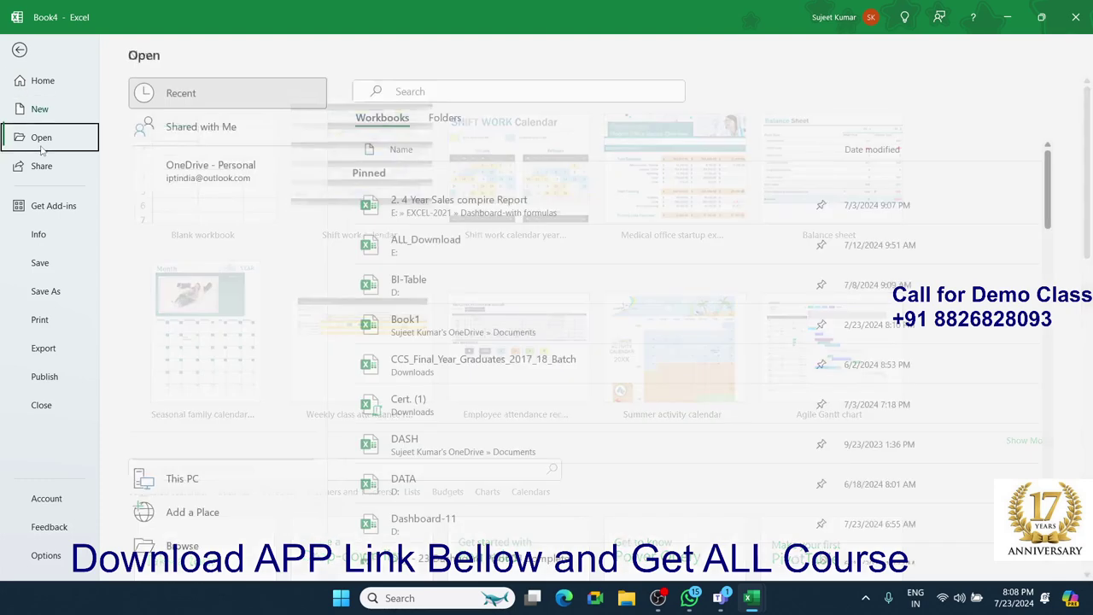
pyautogui.click(420, 92)
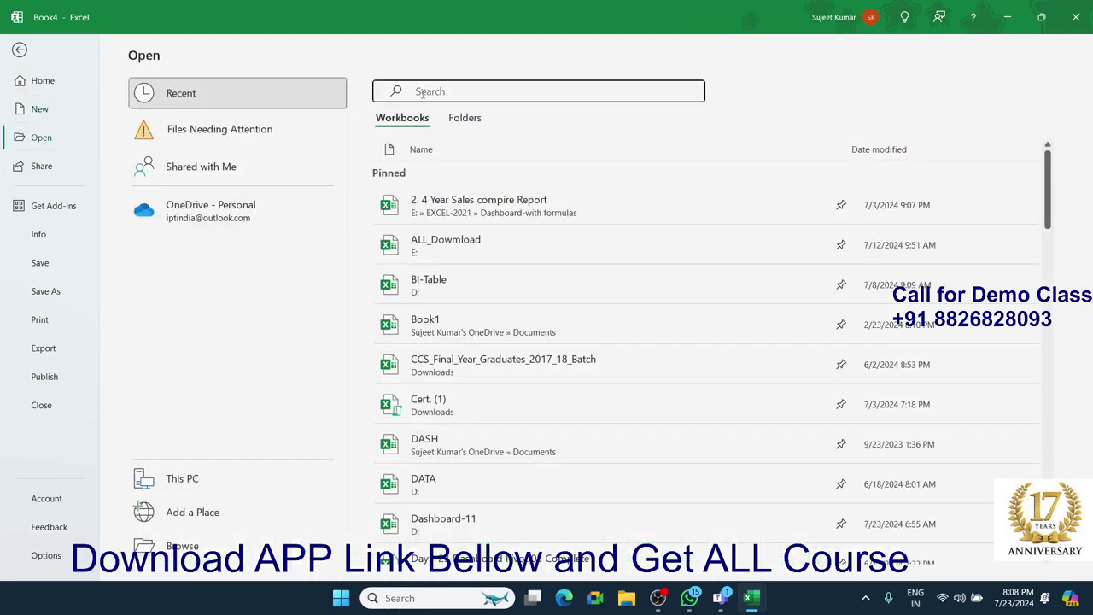
pyautogui.write('use')
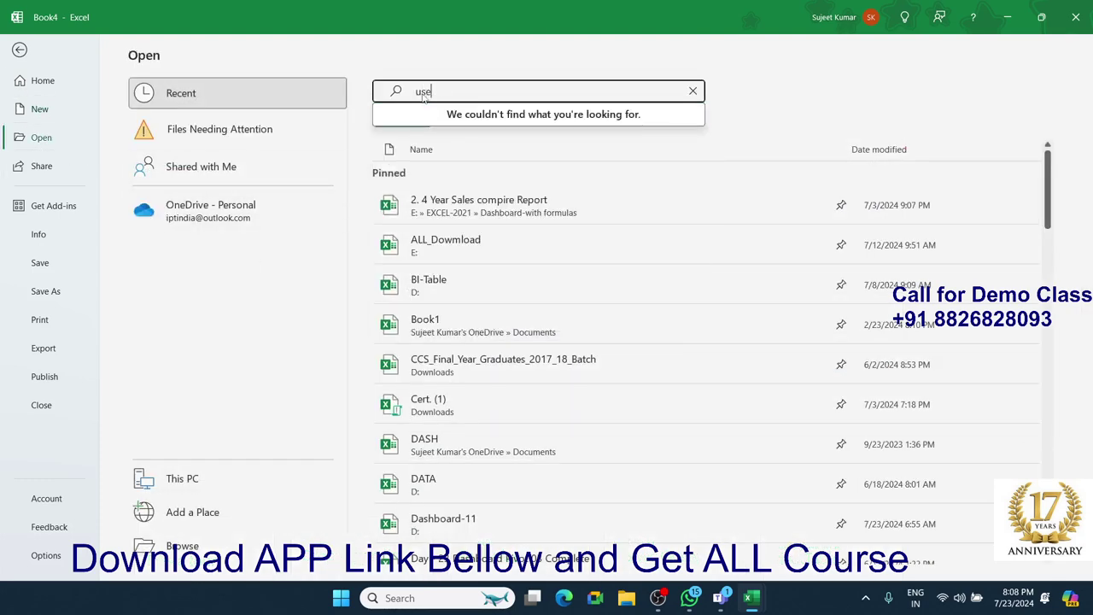
pyautogui.press('BackSpace')
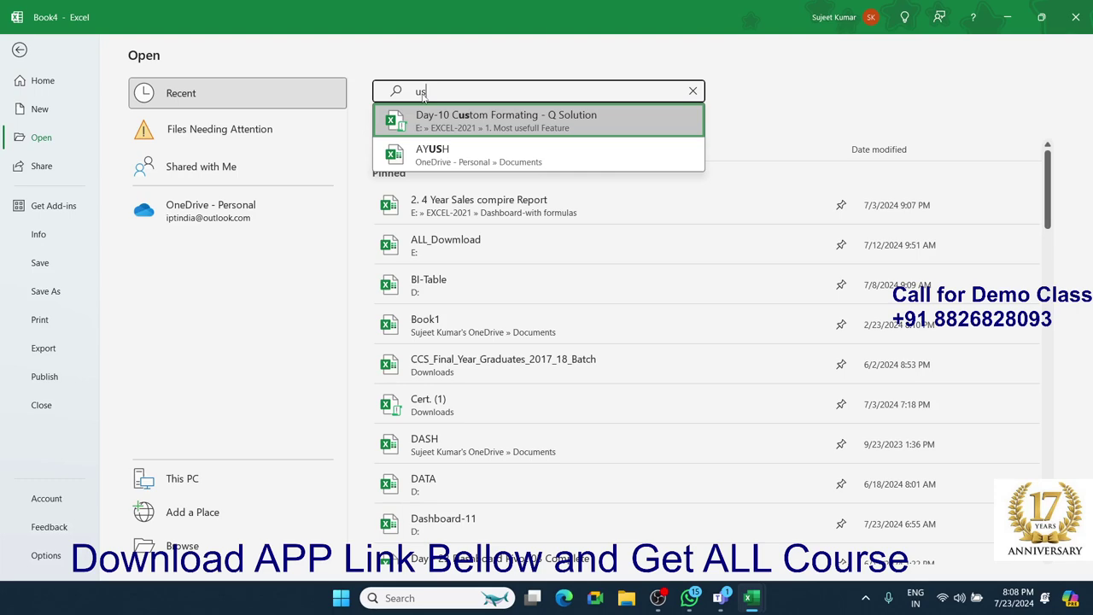
pyautogui.write('er')
pyautogui.press('BackSpace')
pyautogui.press('BackSpace')
pyautogui.press('BackSpace')
pyautogui.press('BackSpace')
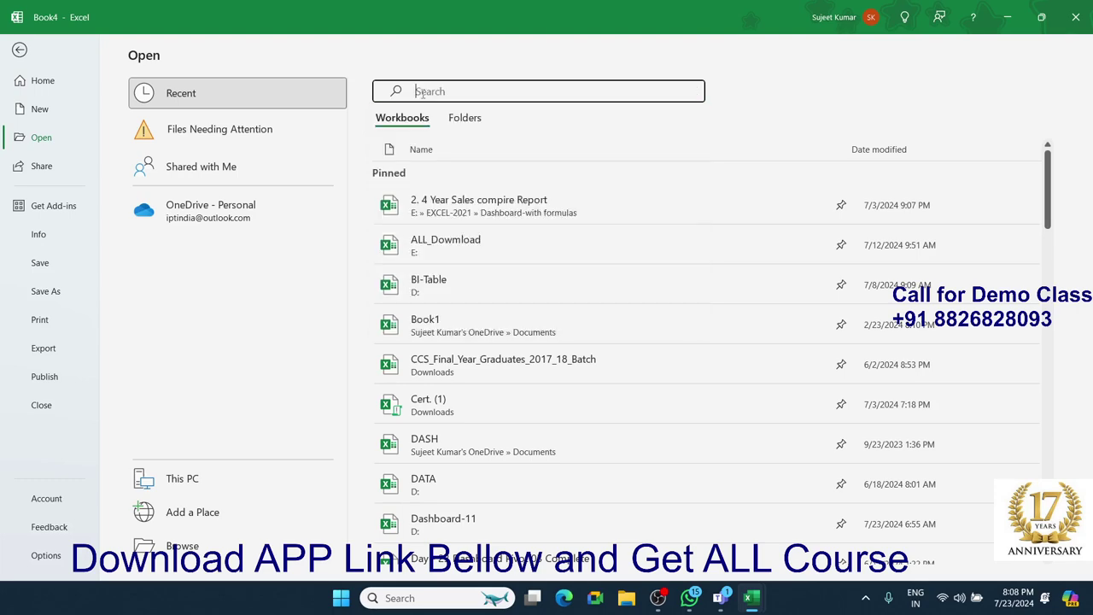
# - Browse to APP_Rec (D:), search 'user', and open the userform-Log workbook
pyautogui.click(213, 545)
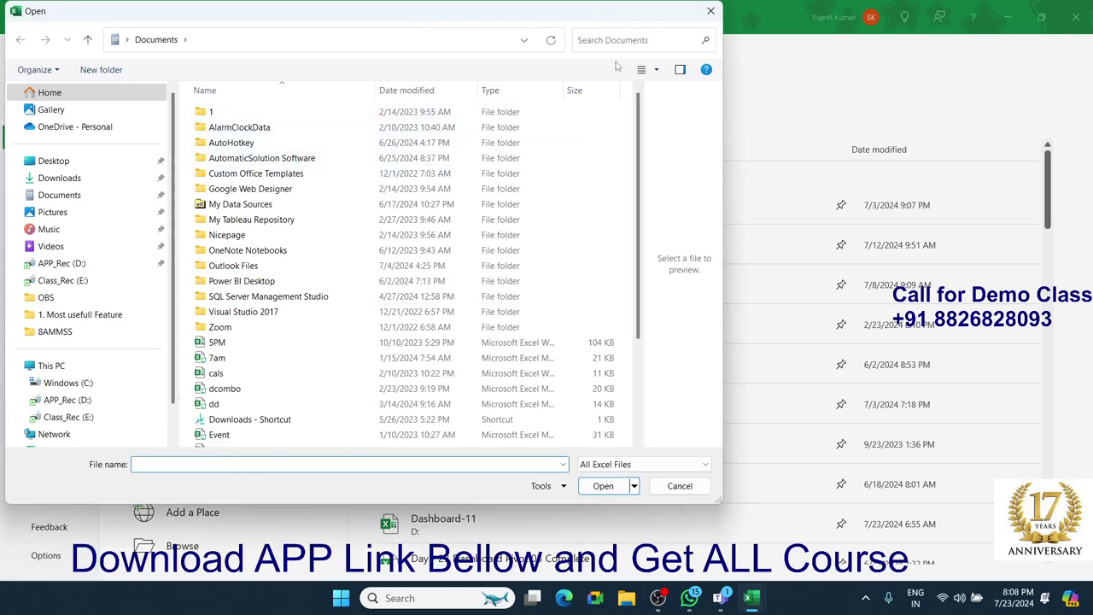
pyautogui.click(617, 42)
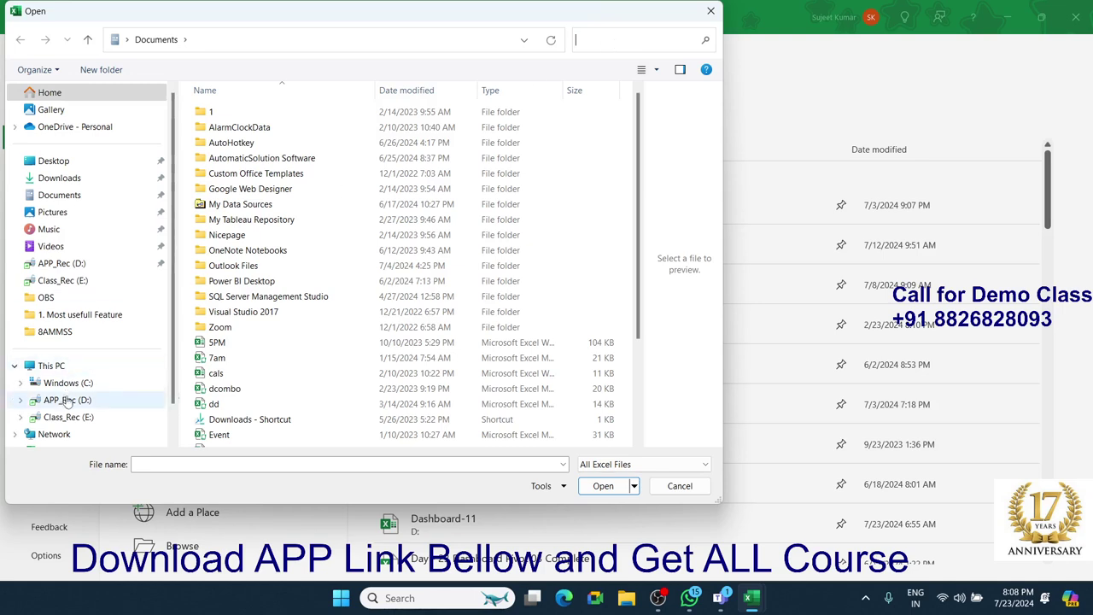
pyautogui.click(68, 399)
pyautogui.click(602, 43)
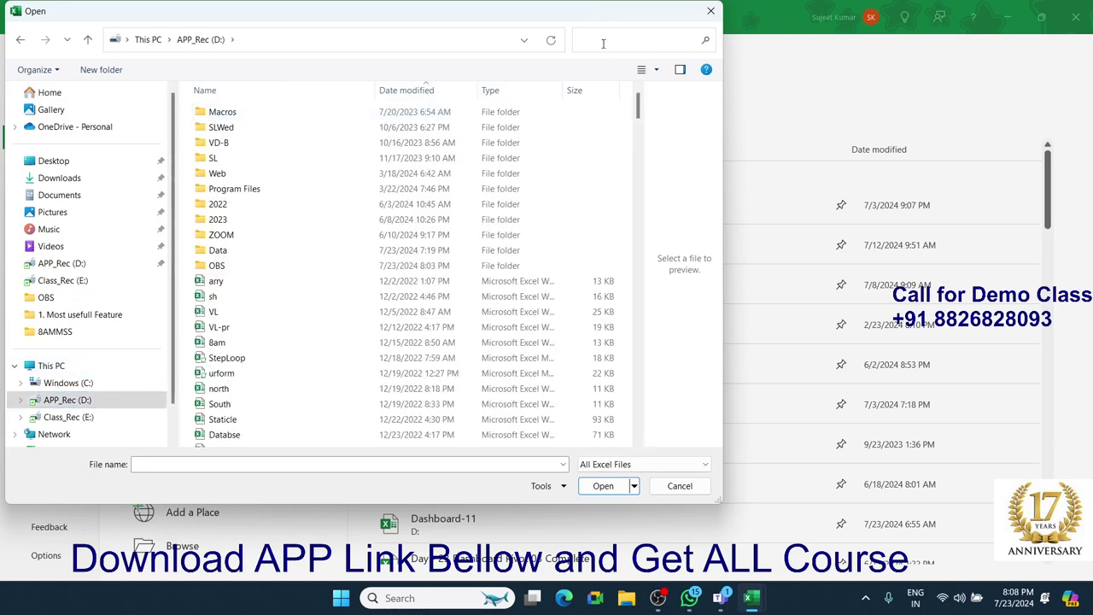
pyautogui.write('use')
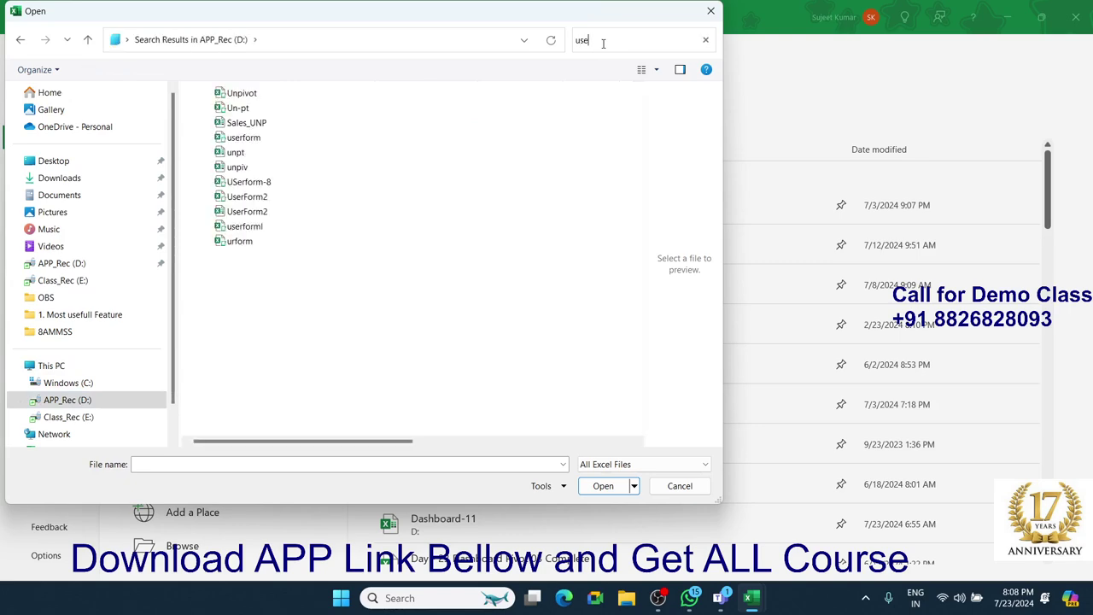
pyautogui.write('r')
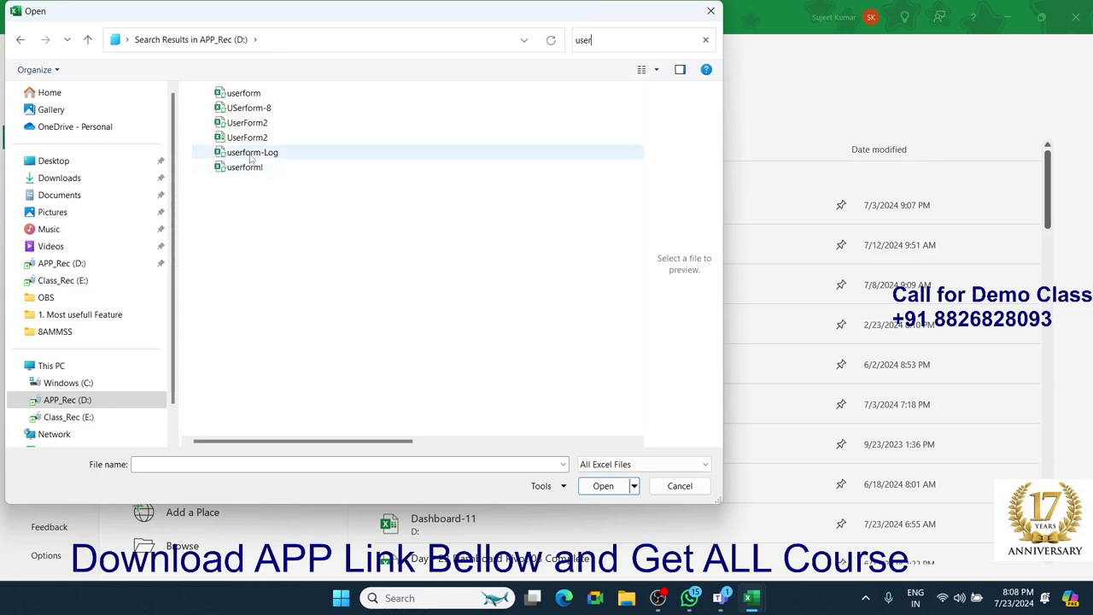
pyautogui.click(253, 155)
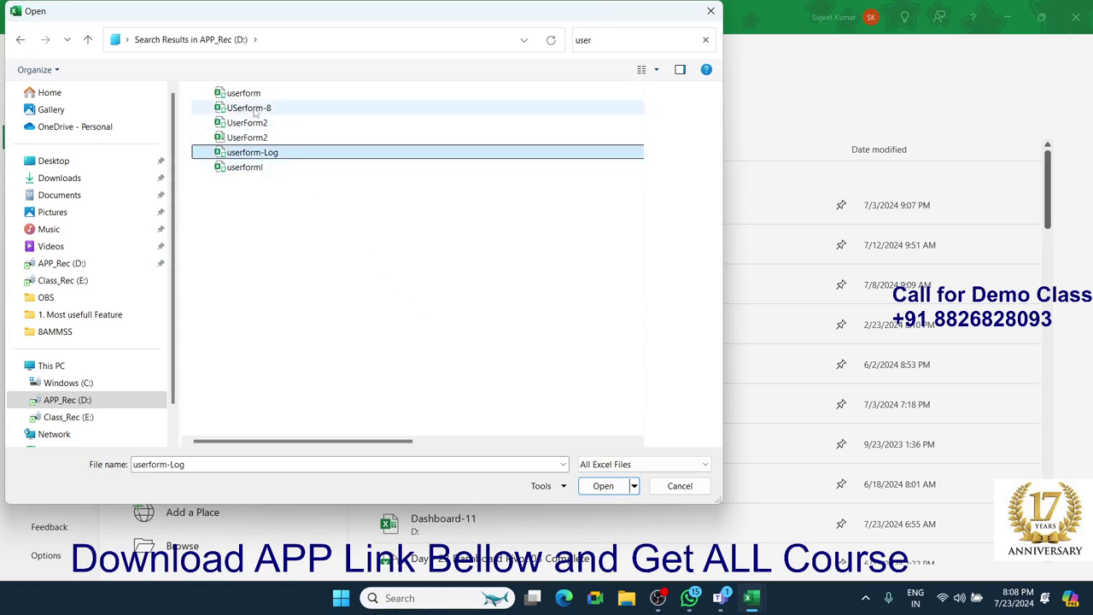
pyautogui.click(604, 490)
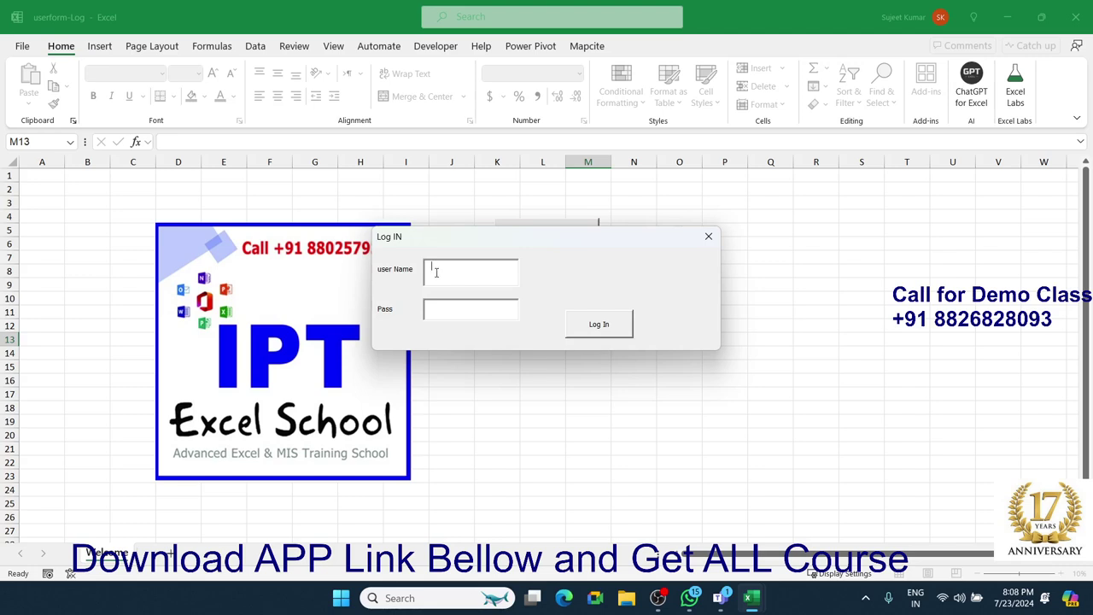
# - Log in through the Log IN form with the user name and corrected password
pyautogui.write('admi')
pyautogui.write('n')
pyautogui.press('Tab')
pyautogui.write('**')
pyautogui.write('***')
pyautogui.moveTo(566, 237); pyautogui.dragTo(408, 251)
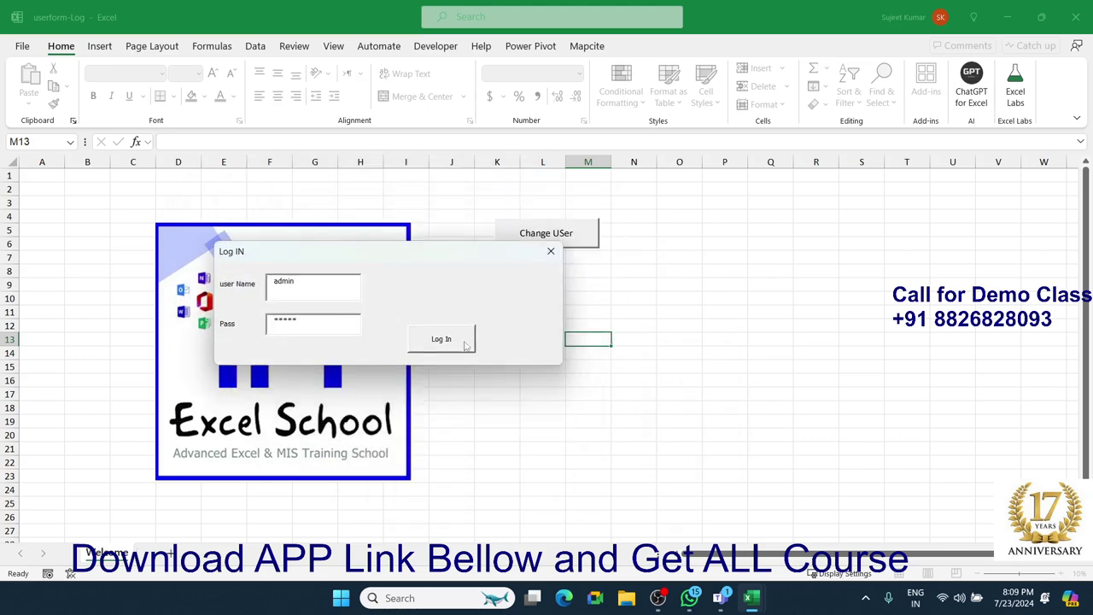
pyautogui.click(465, 344)
pyautogui.click(562, 345)
pyautogui.write('12')
pyautogui.click(473, 345)
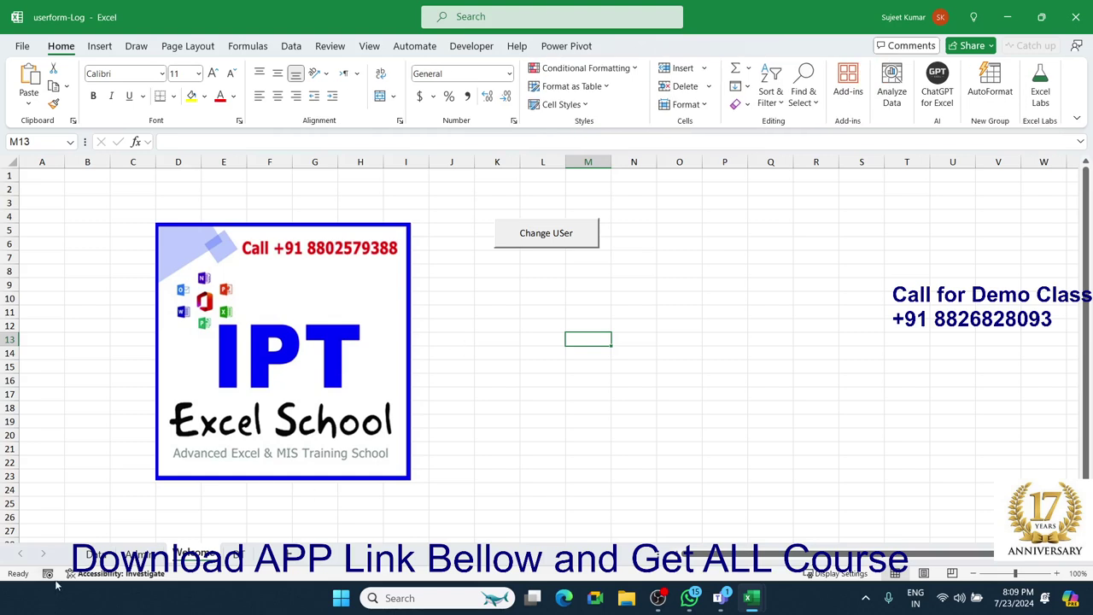
# - Look over the Data and Admin sheets, then show the Automate tab
pyautogui.click(239, 553)
pyautogui.click(159, 557)
pyautogui.click(96, 553)
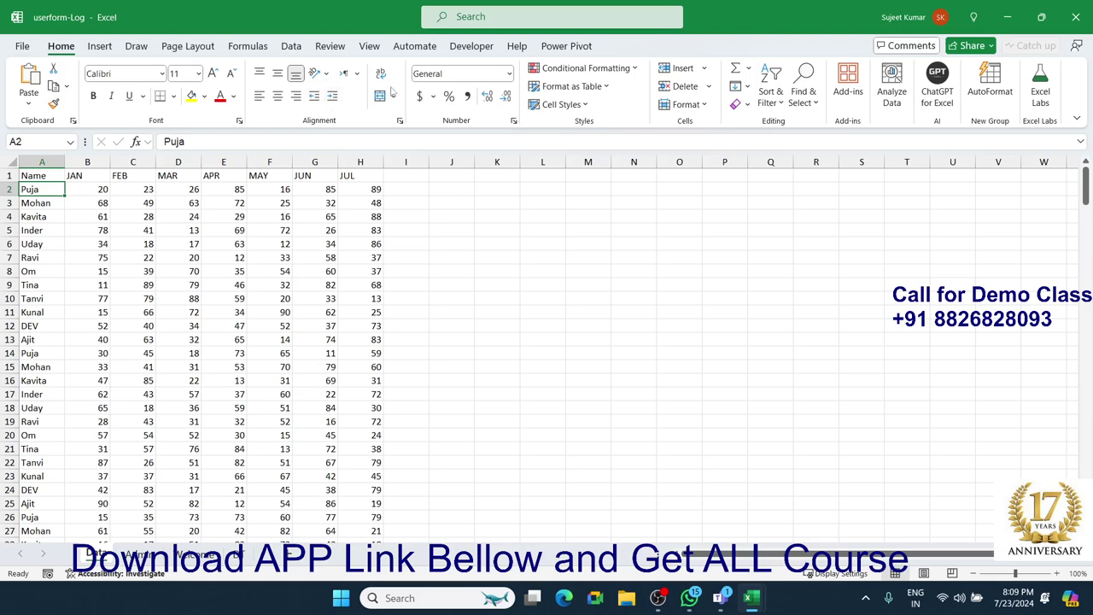
pyautogui.click(401, 48)
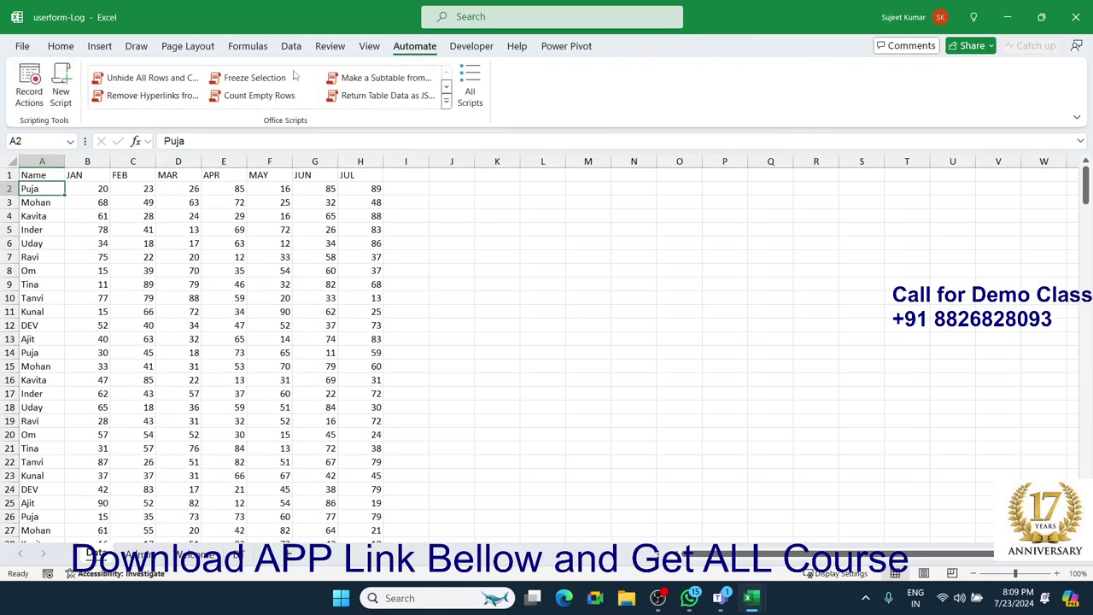
# - View UserForm1 in the Visual Basic editor, then return to the worksheet
pyautogui.click(471, 46)
pyautogui.click(29, 85)
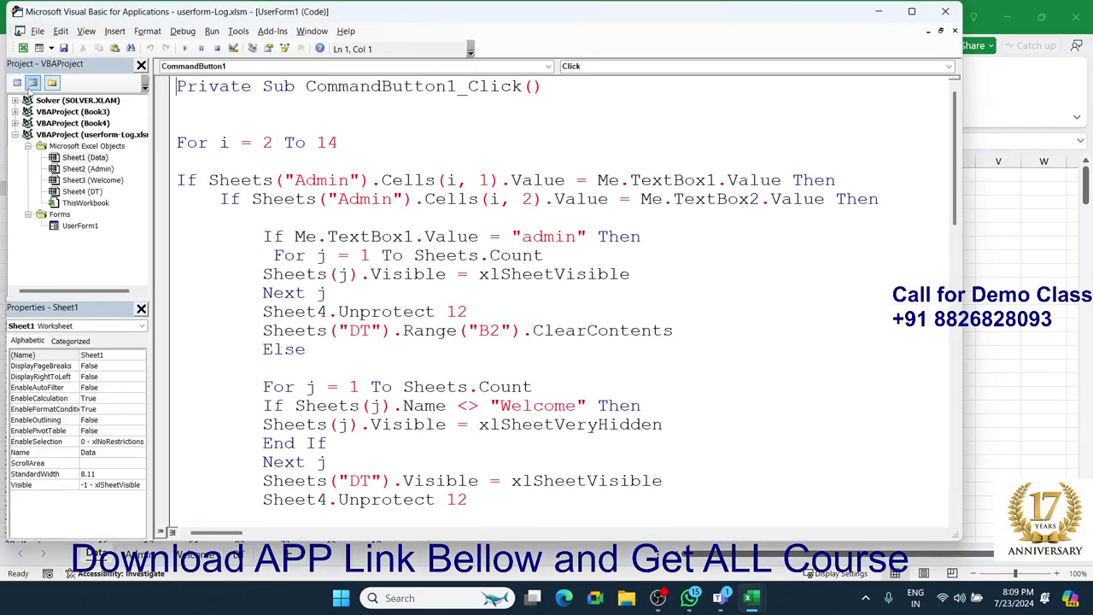
pyautogui.doubleClick(57, 227)
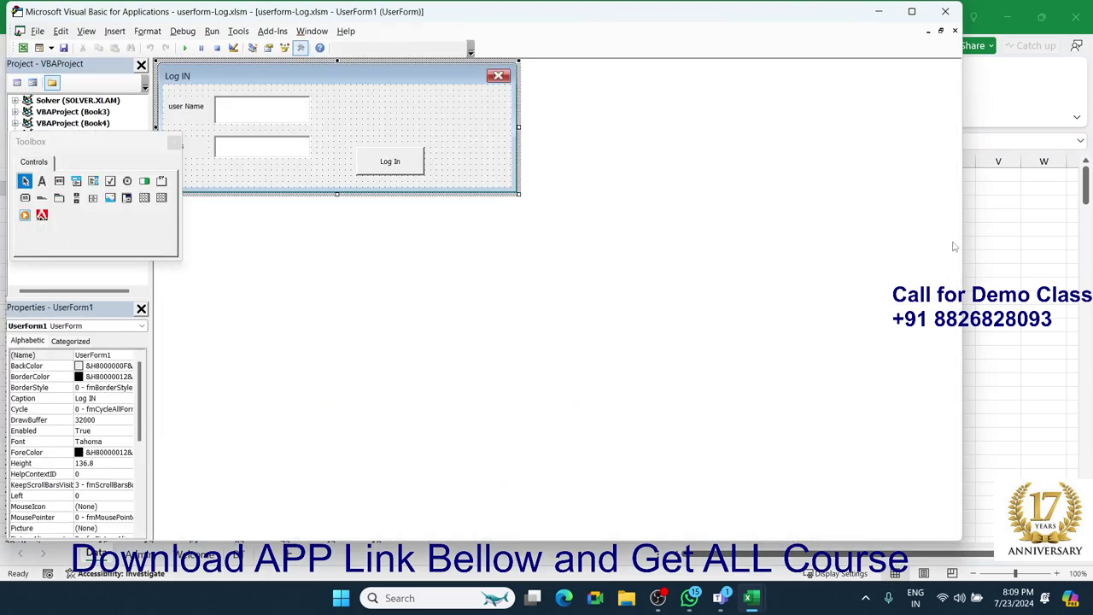
pyautogui.click(999, 242)
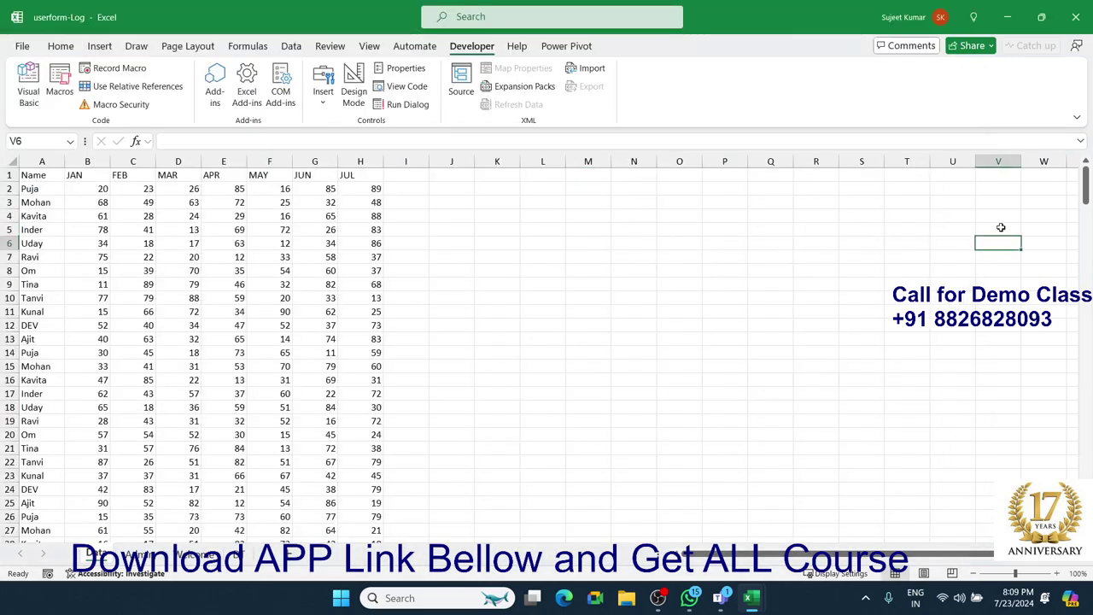
# - Open and cancel Insert Function, then open and close the Macros dialog
pyautogui.click(136, 141)
pyautogui.moveTo(242, 213); pyautogui.dragTo(358, 180)
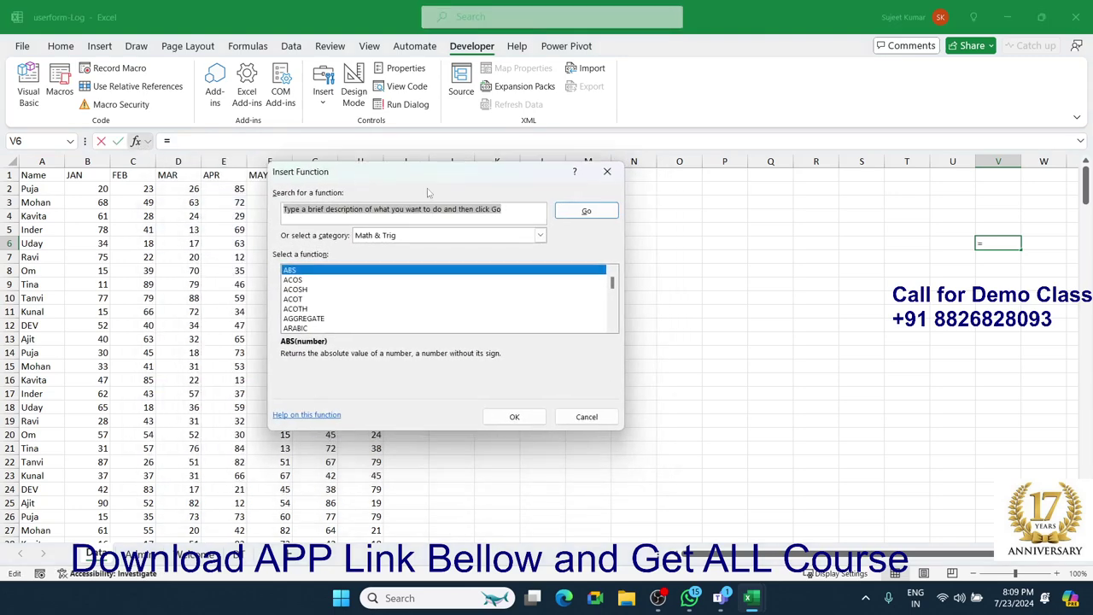
pyautogui.click(611, 171)
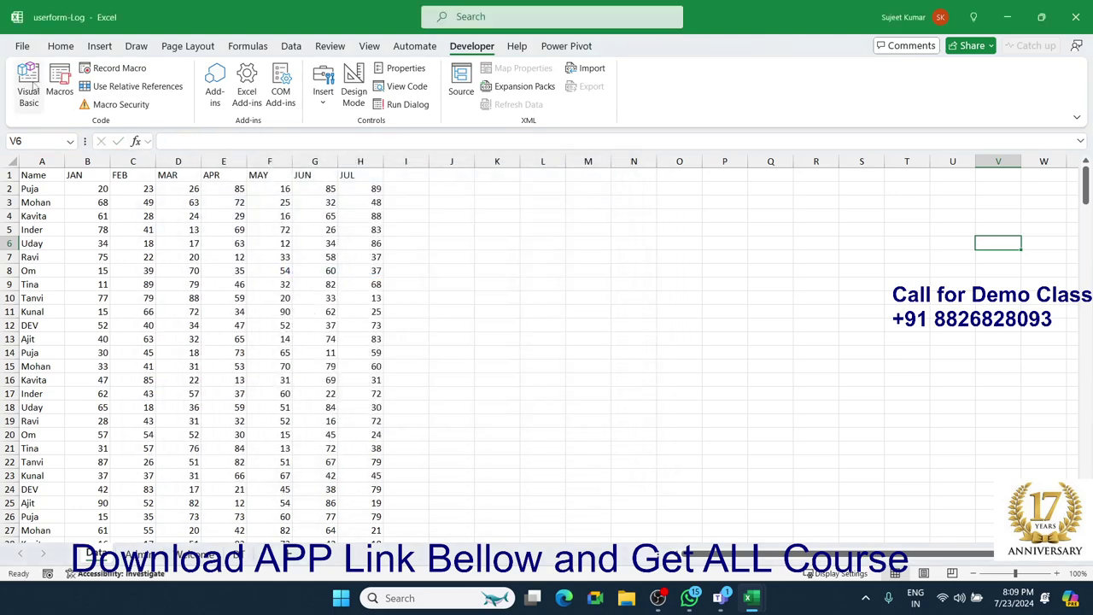
pyautogui.click(59, 92)
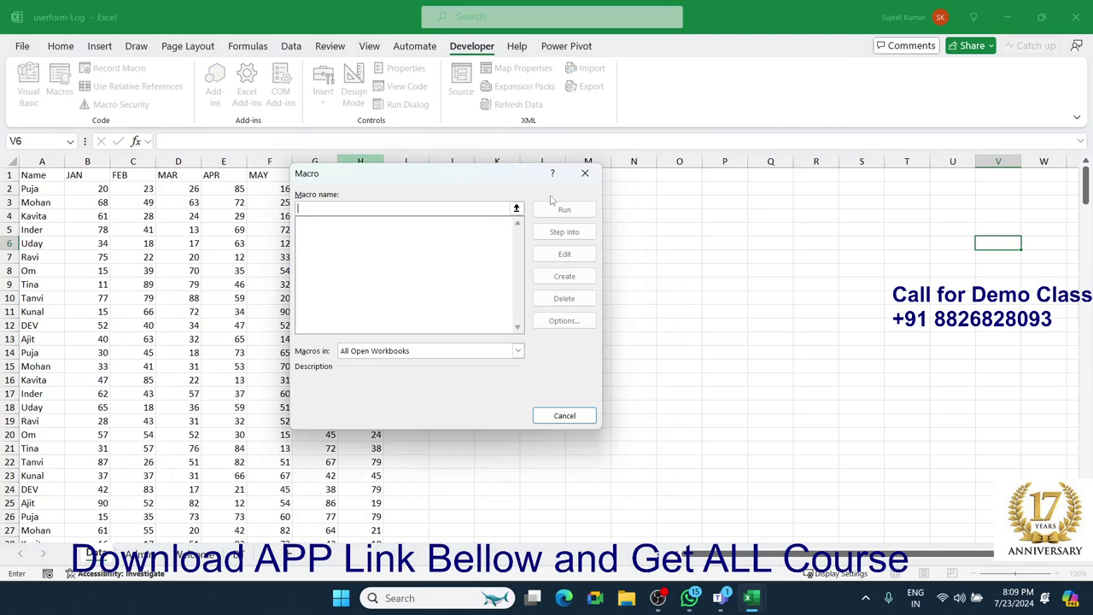
pyautogui.click(585, 173)
# - Search drive APP_Rec (D:) for 'user' and open the userform workbook in Excel
pyautogui.click(19, 47)
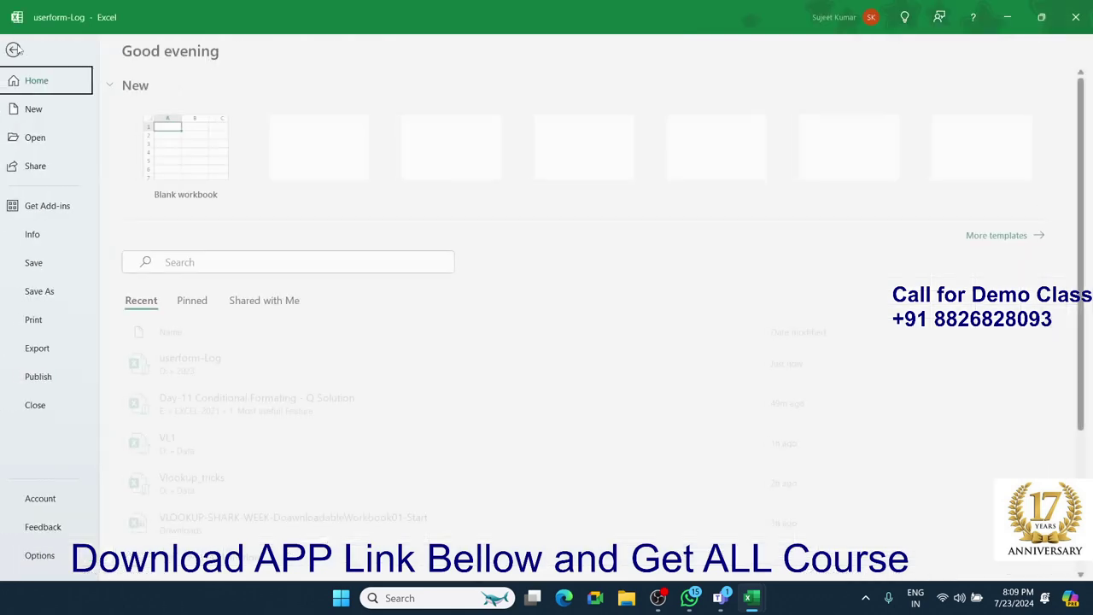
pyautogui.click(626, 599)
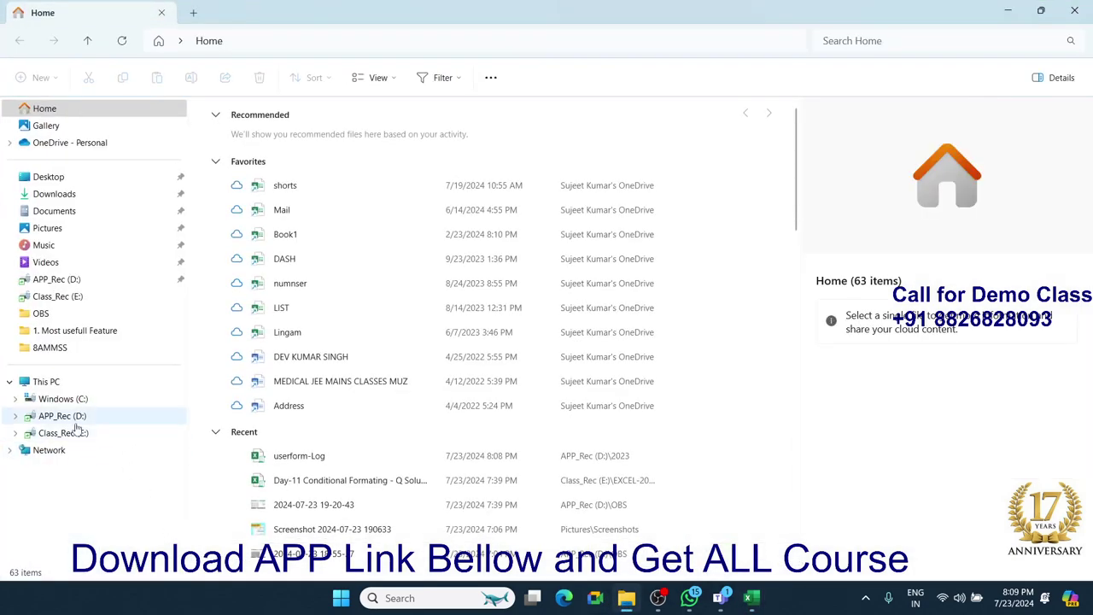
pyautogui.click(61, 415)
pyautogui.click(892, 41)
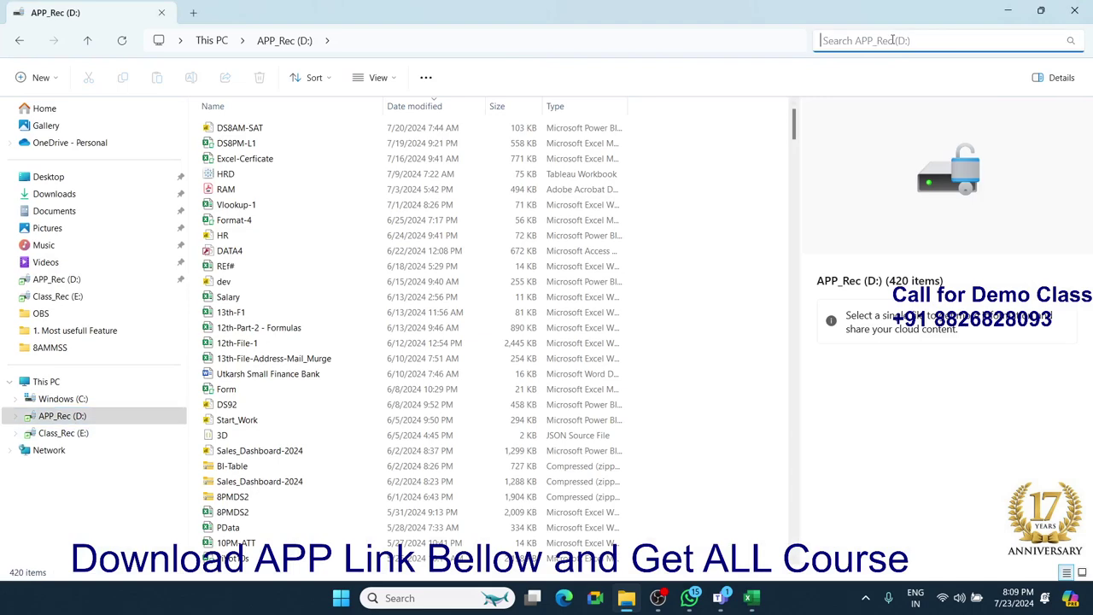
pyautogui.write('user')
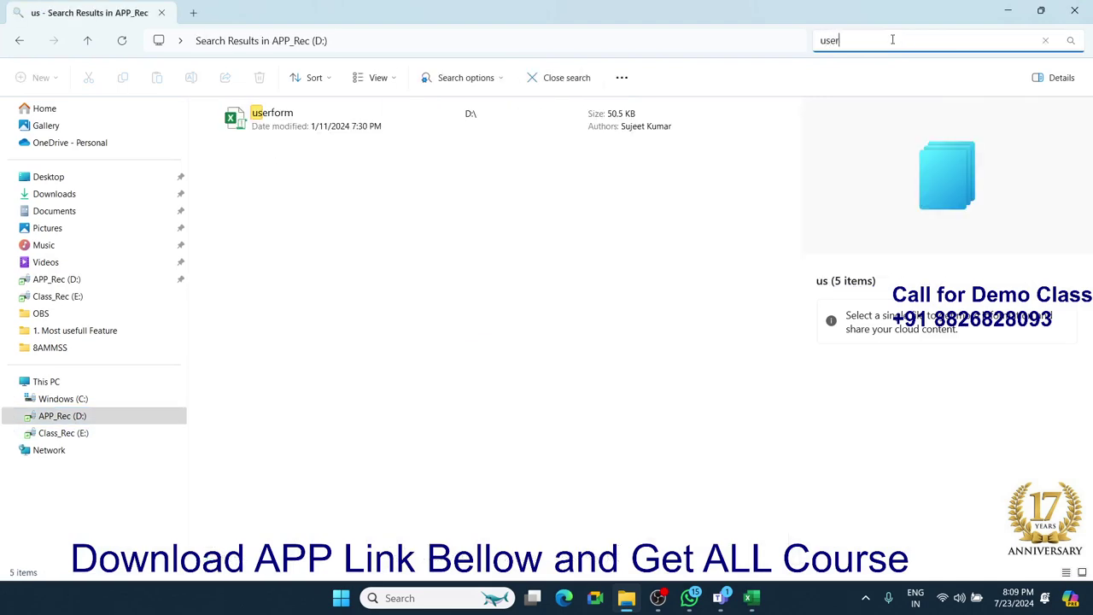
pyautogui.click(368, 132)
pyautogui.doubleClick(368, 133)
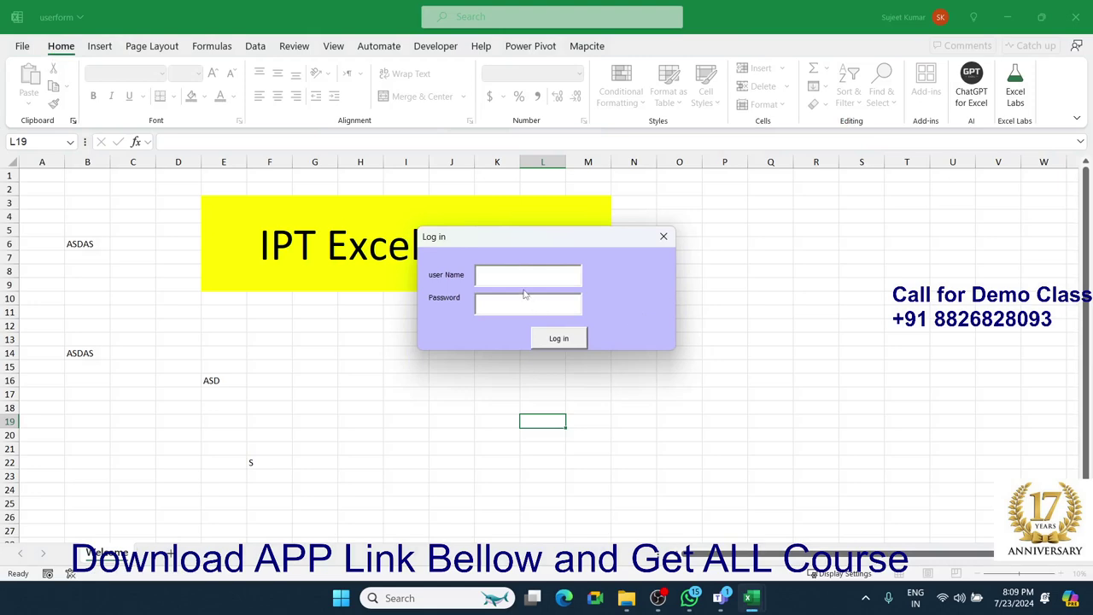
# - Enter the login details in the Log in form and dismiss the welcome message
pyautogui.write('a')
pyautogui.write('3')
pyautogui.click(575, 340)
pyautogui.click(563, 343)
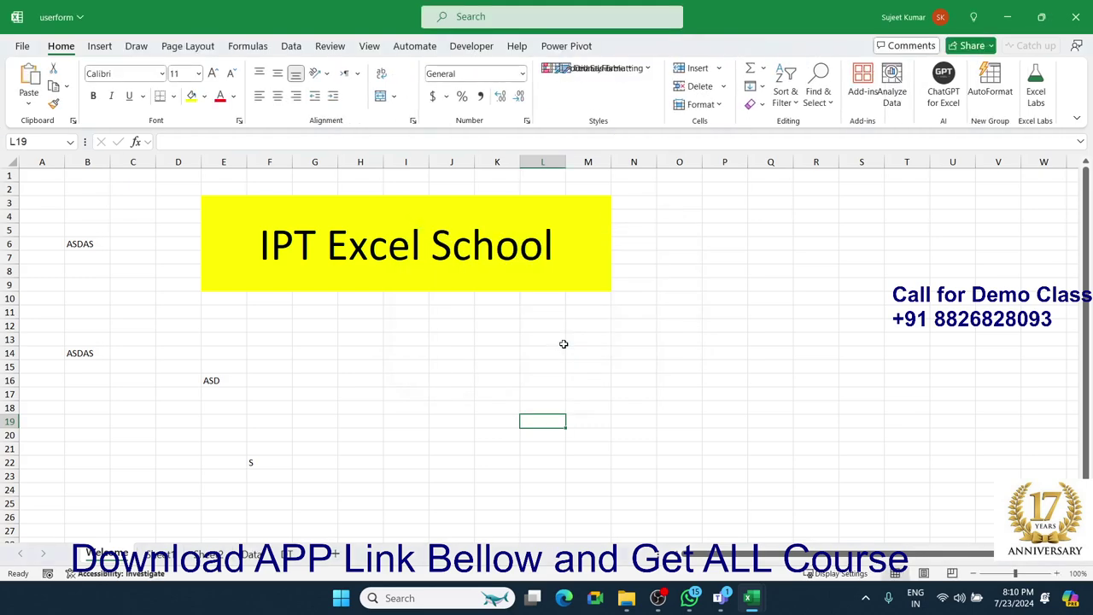
# - Go to the Data sheet, then open, move and close the Data Entry Form
pyautogui.click(229, 556)
pyautogui.click(246, 556)
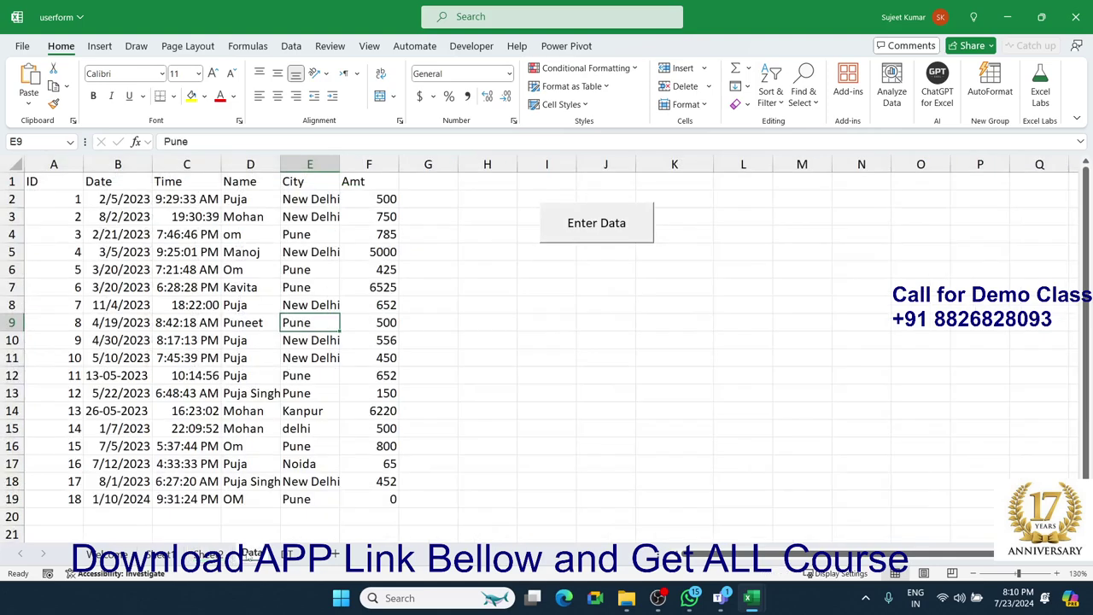
pyautogui.click(557, 239)
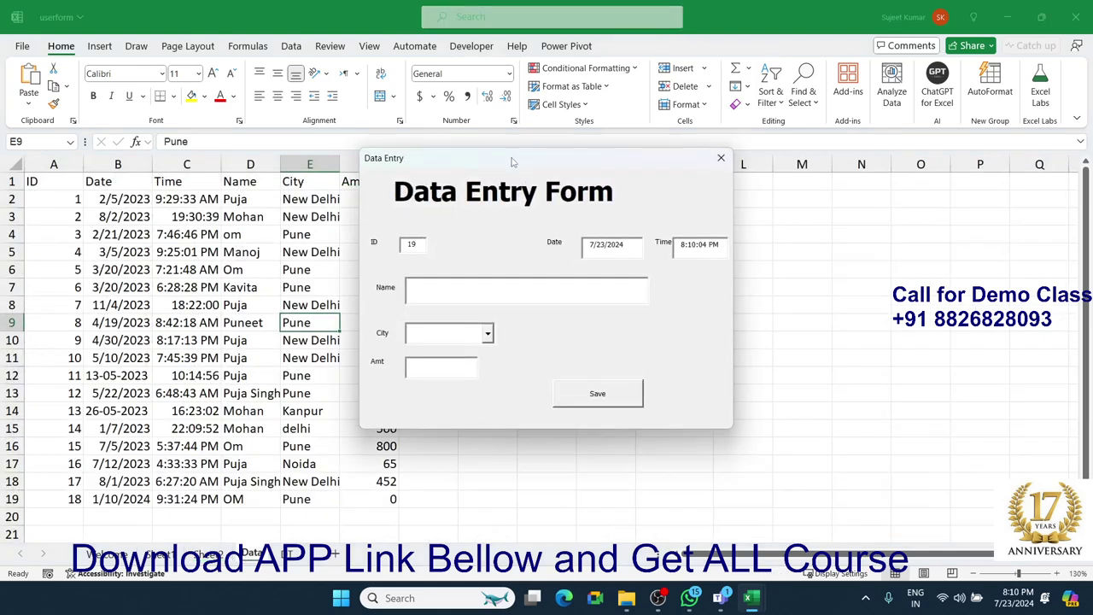
pyautogui.moveTo(512, 162); pyautogui.dragTo(687, 175)
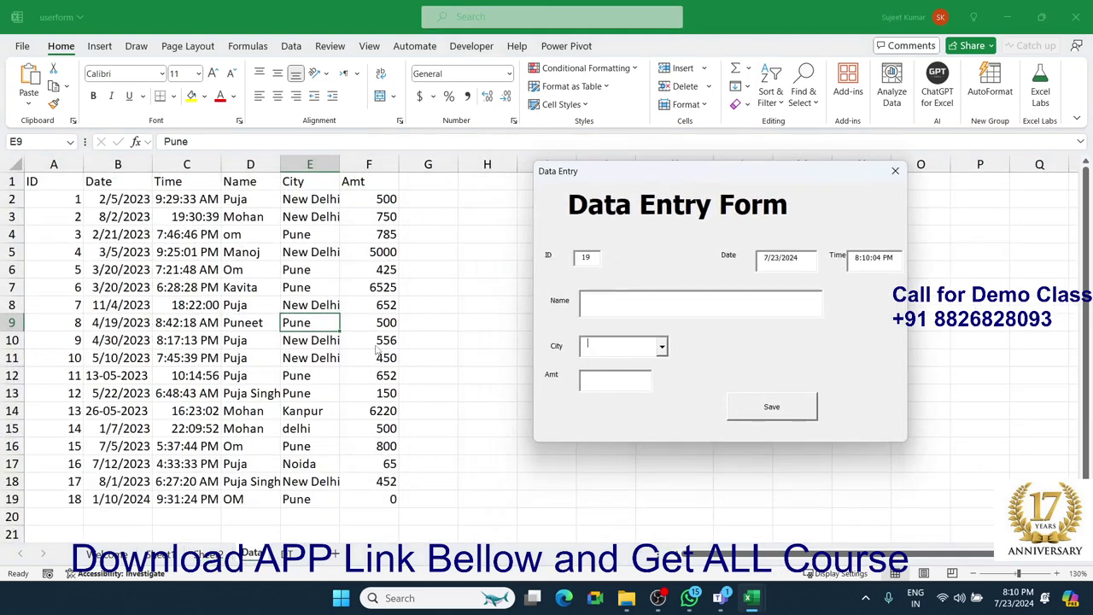
pyautogui.click(895, 171)
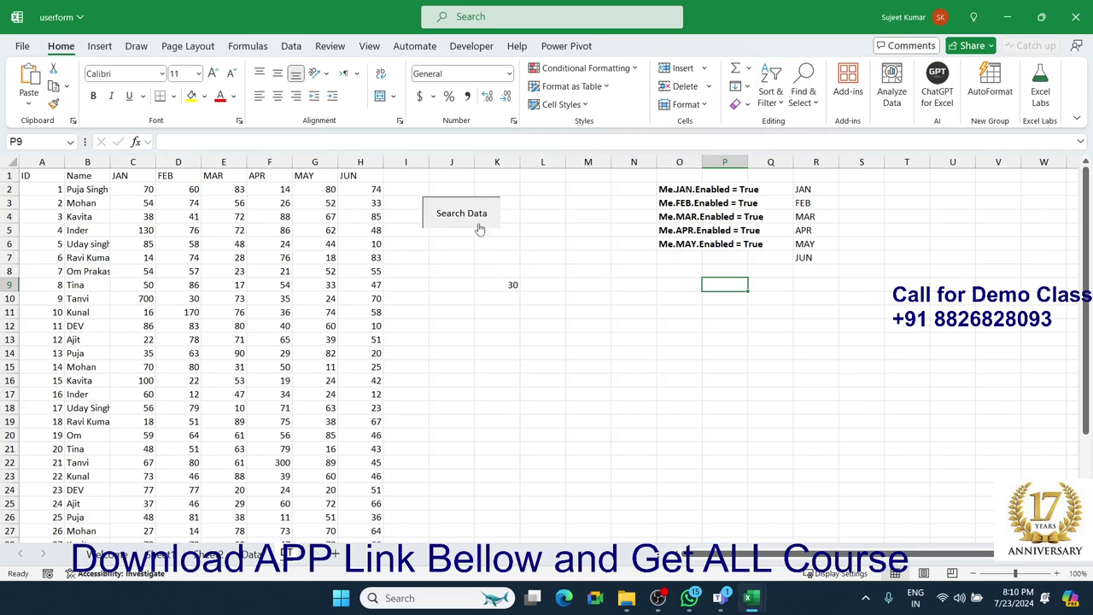
# - Use Search Data to load record ID 1, change its JAN value from 70 to 700, and save
pyautogui.click(480, 229)
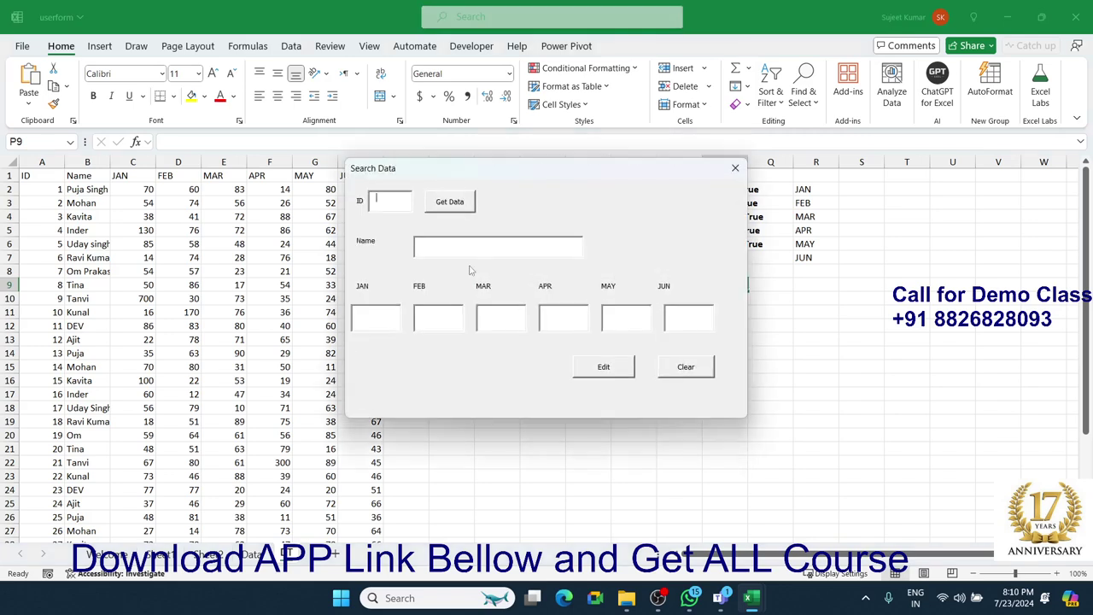
pyautogui.write('1')
pyautogui.click(465, 206)
pyautogui.click(616, 366)
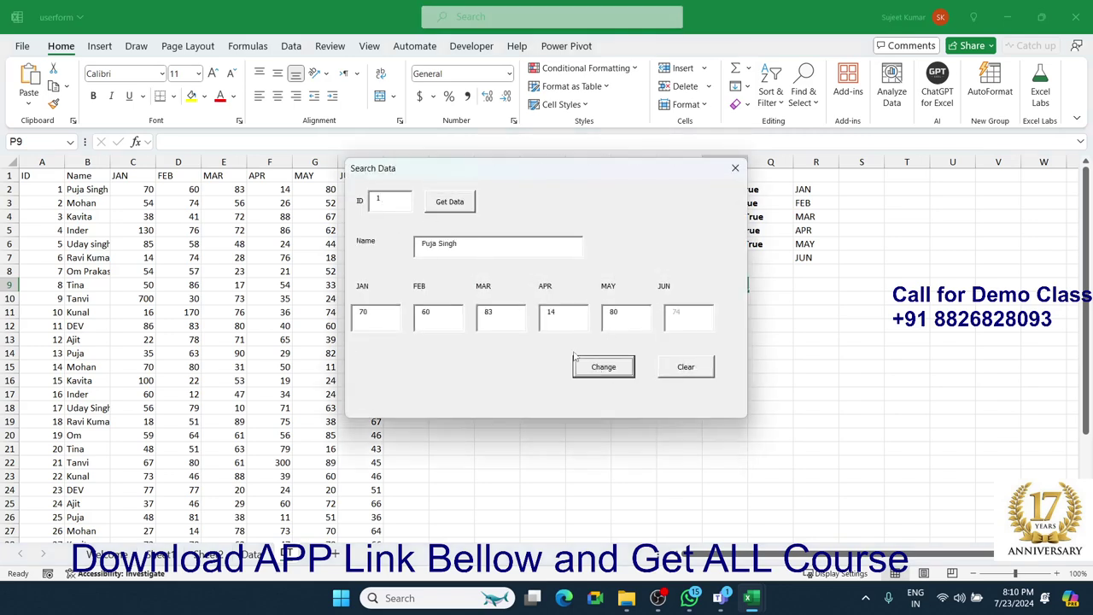
pyautogui.click(373, 314)
pyautogui.write('0')
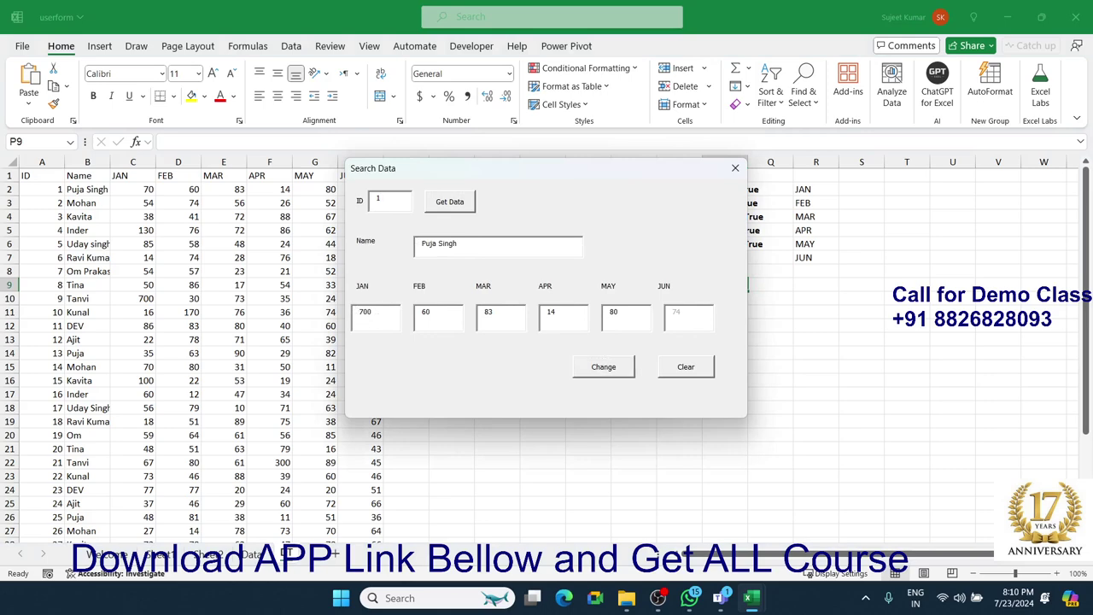
pyautogui.click(621, 376)
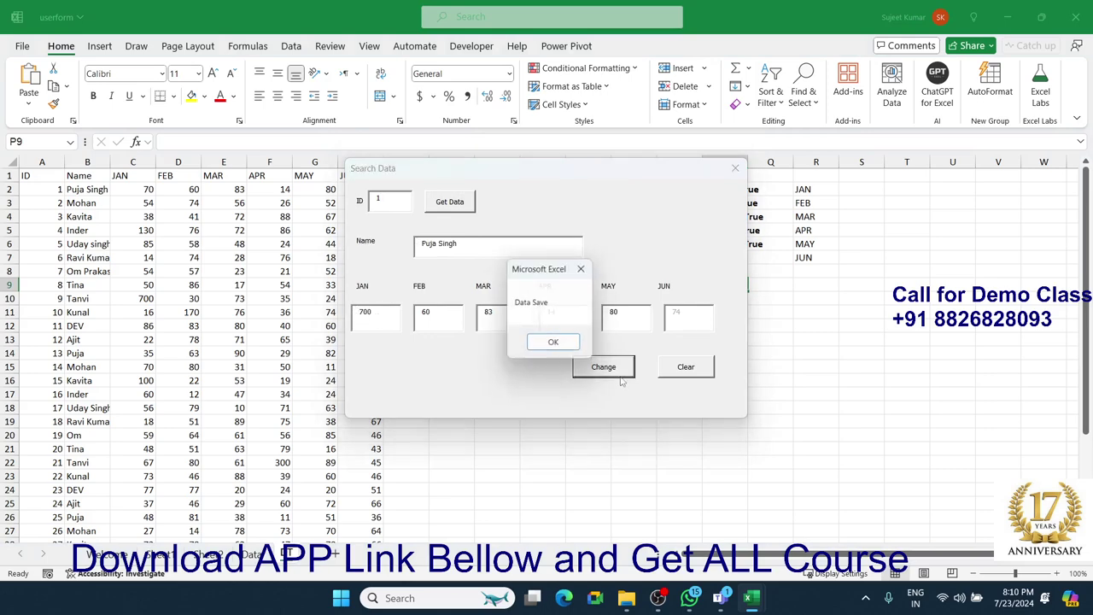
pyautogui.click(552, 346)
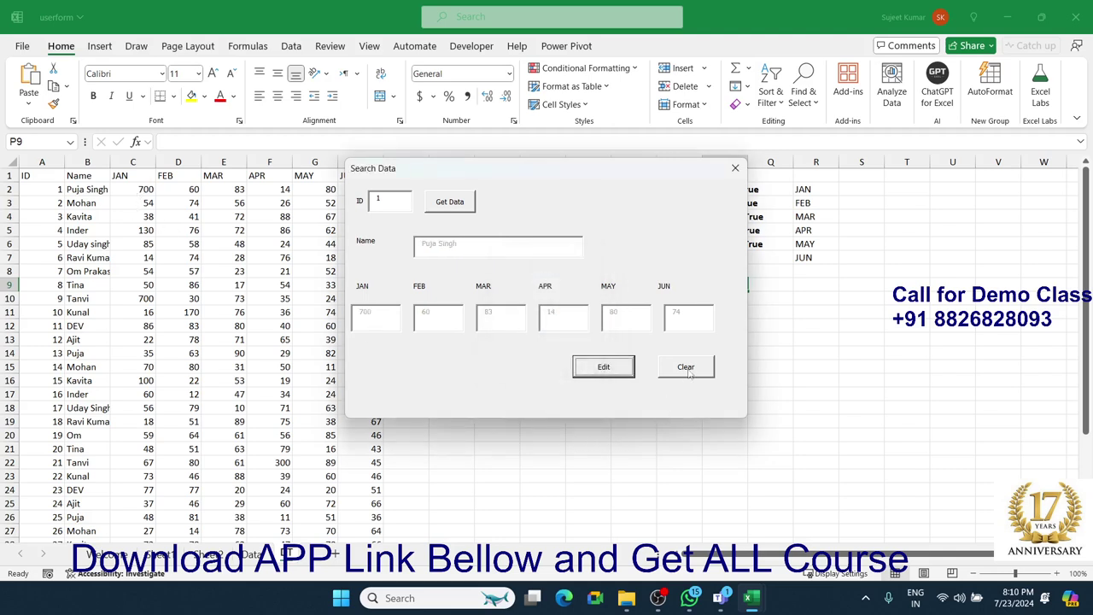
pyautogui.click(736, 168)
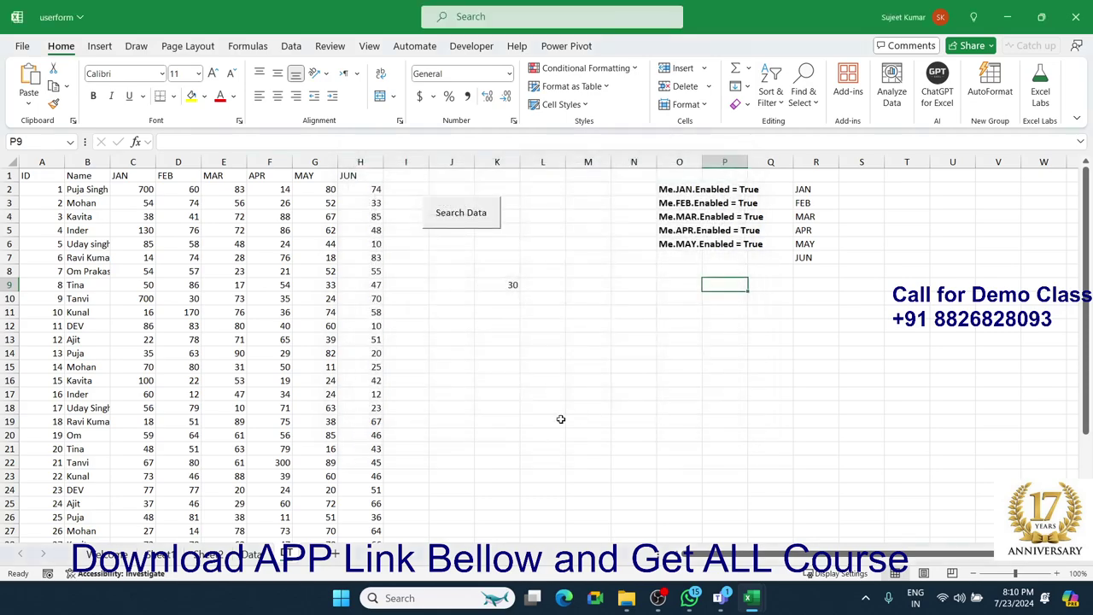
# - Close the userform workbook
pyautogui.click(250, 555)
pyautogui.click(222, 557)
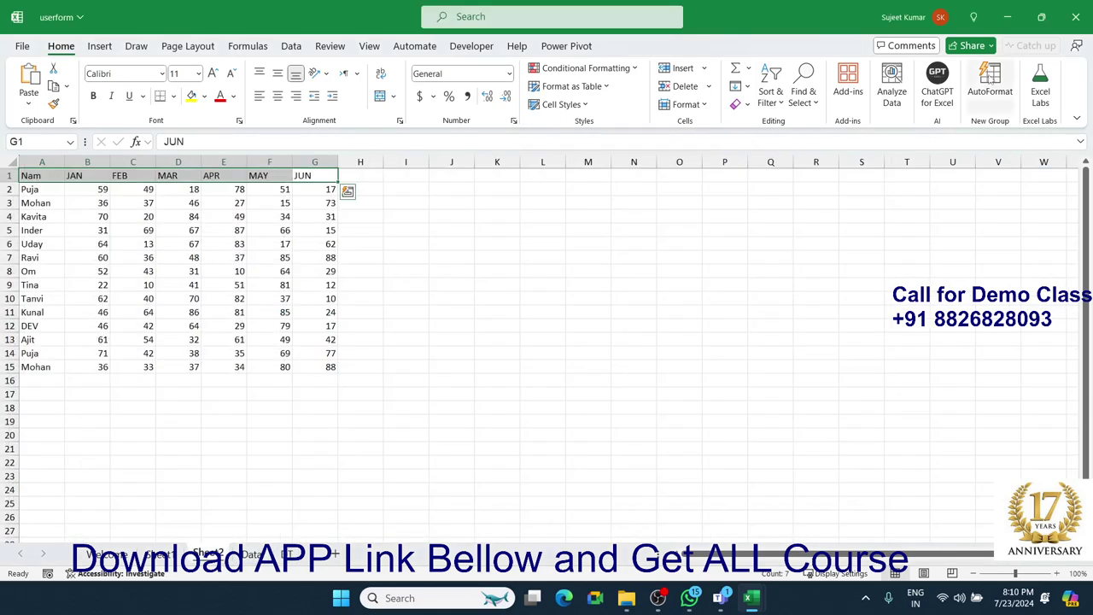
pyautogui.click(1069, 17)
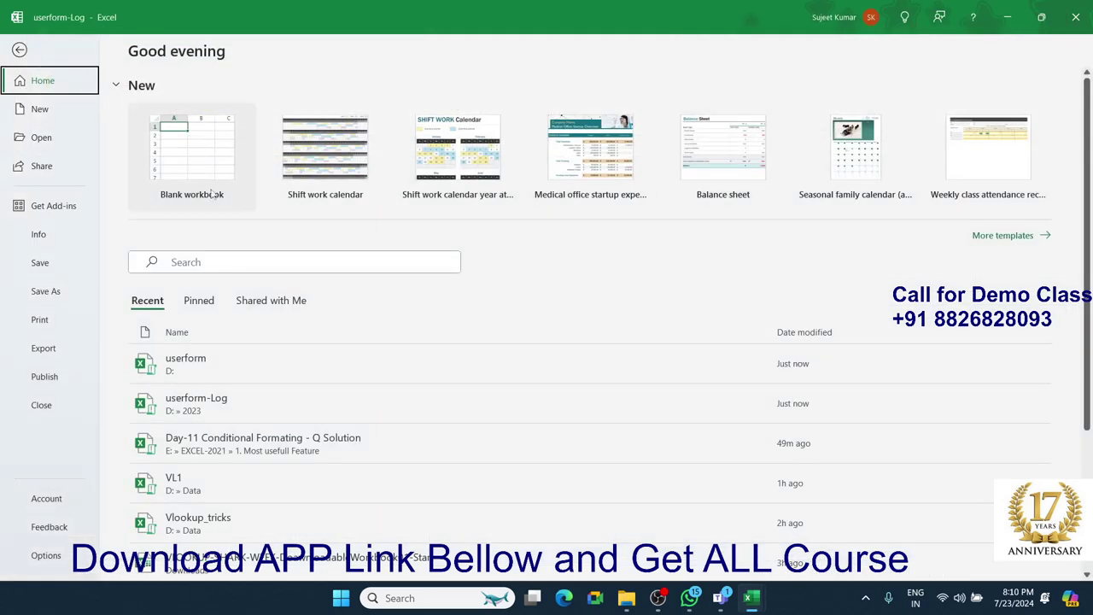
# - Close userform-Log with Don't Save and select cell D4 in Book4
pyautogui.click(27, 52)
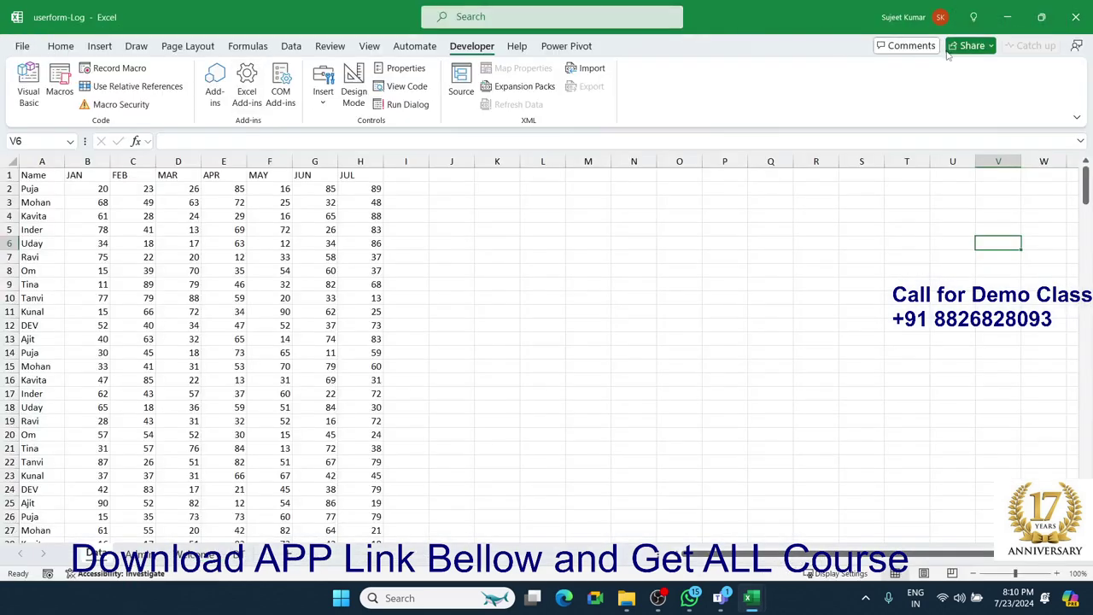
pyautogui.click(1073, 19)
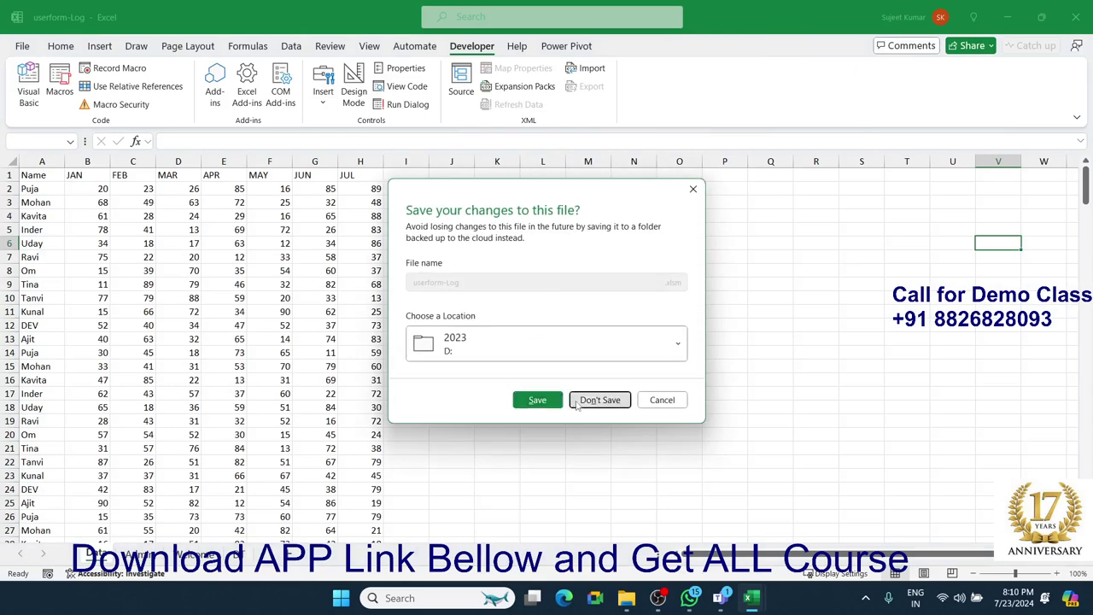
pyautogui.click(602, 400)
pyautogui.click(398, 271)
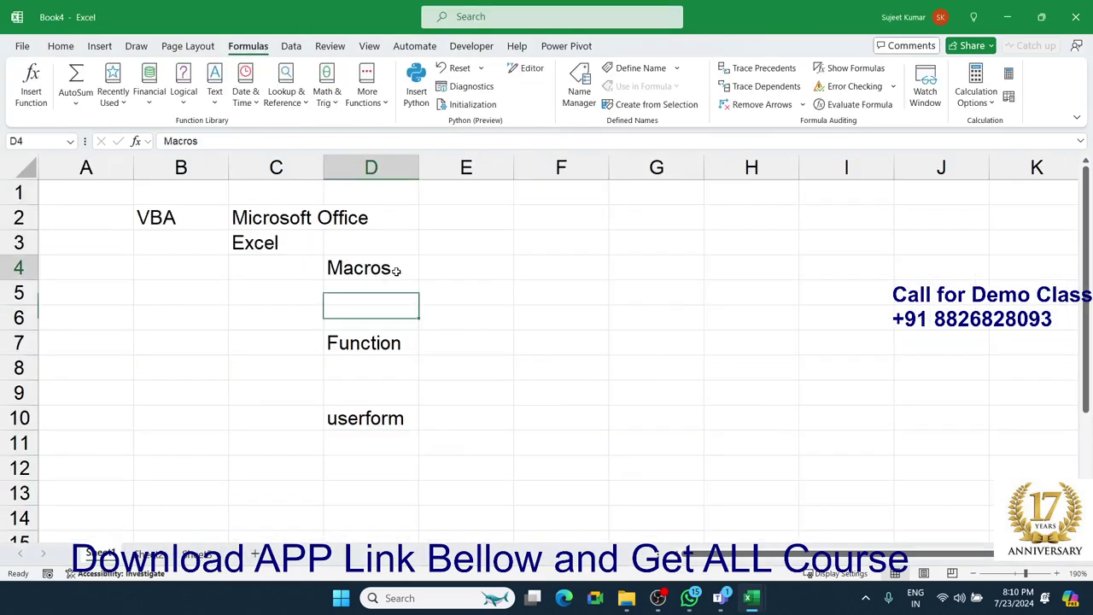
pyautogui.click(385, 350)
pyautogui.click(387, 417)
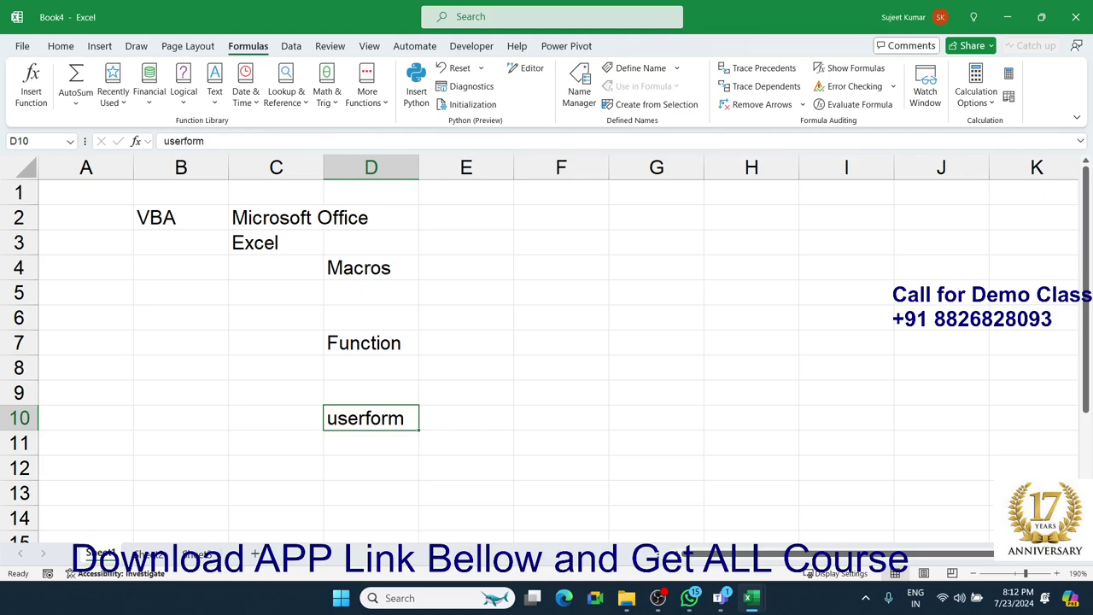
pyautogui.hotkey('alt', 'F11')
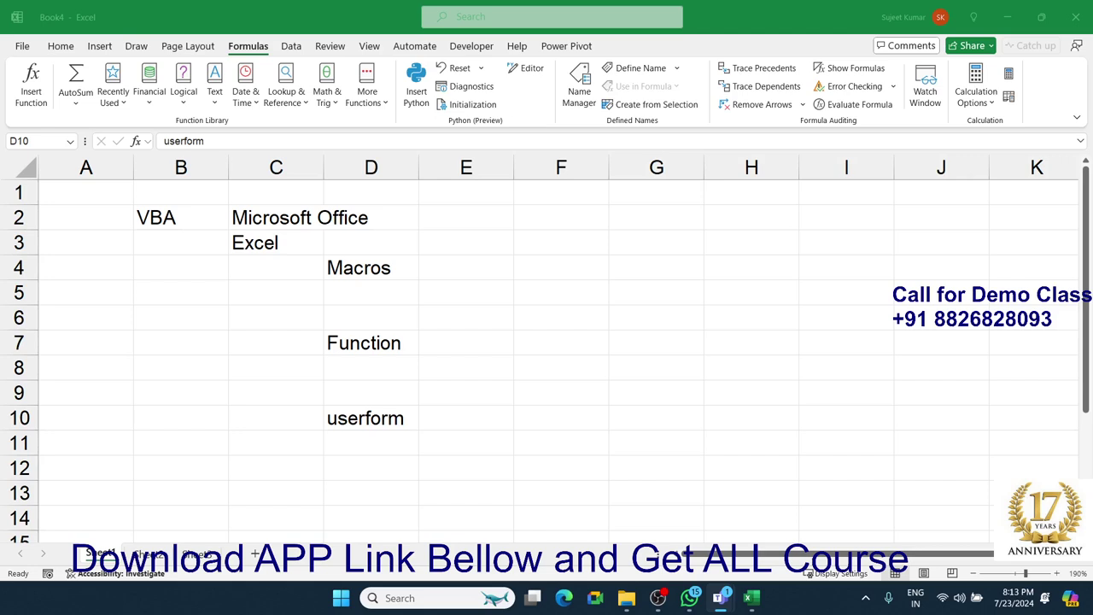
# - Enter 'Repeated Work' in cell F4, fixing typos along the way
pyautogui.click(539, 271)
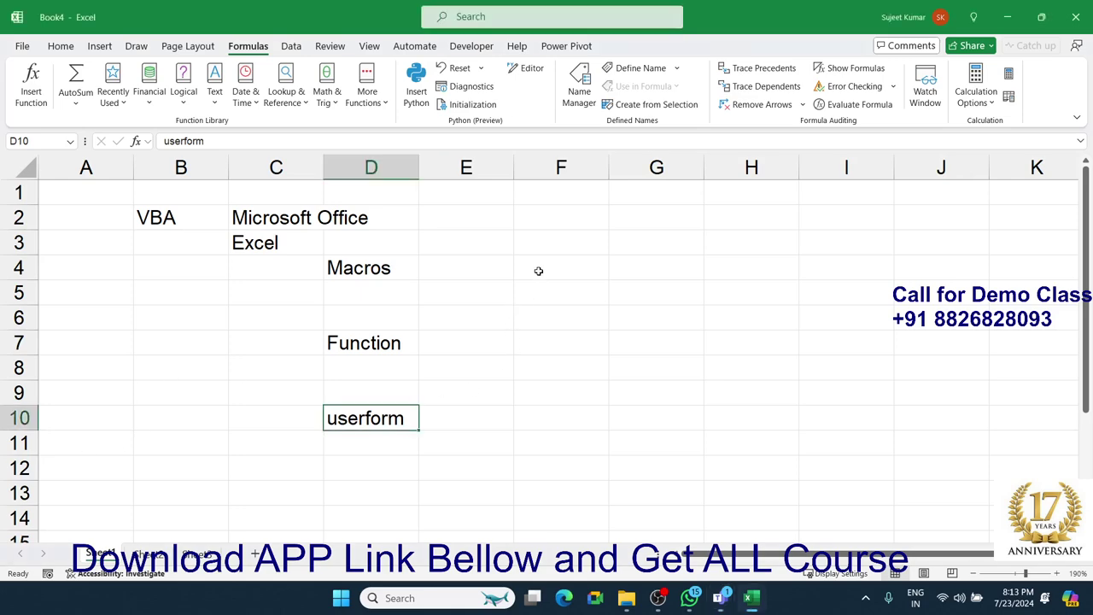
pyautogui.write('R')
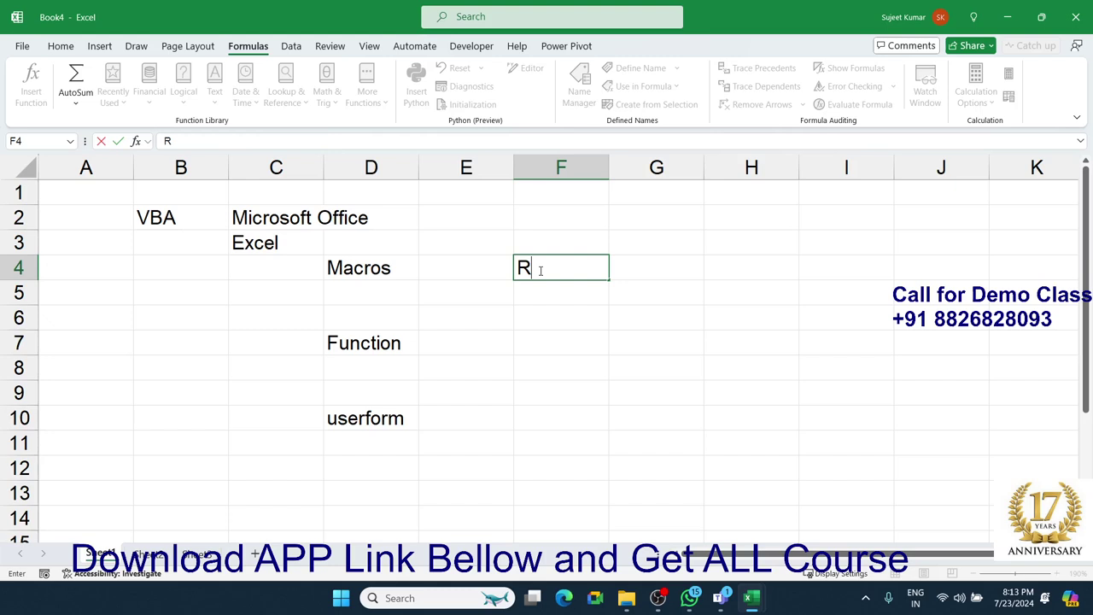
pyautogui.write('ea')
pyautogui.press('BackSpace')
pyautogui.write('peate')
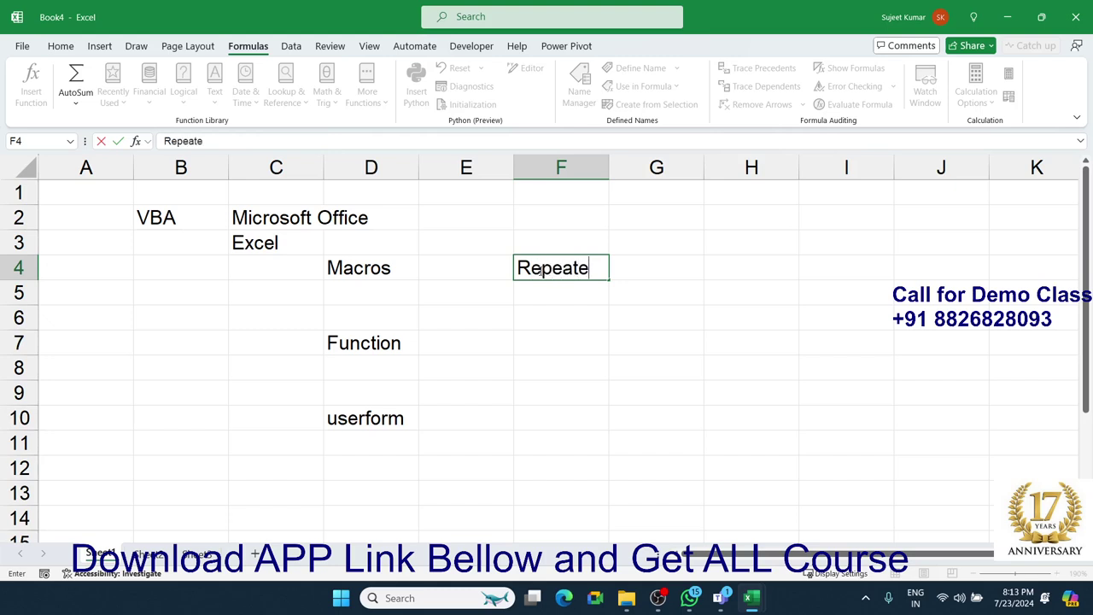
pyautogui.press('Return')
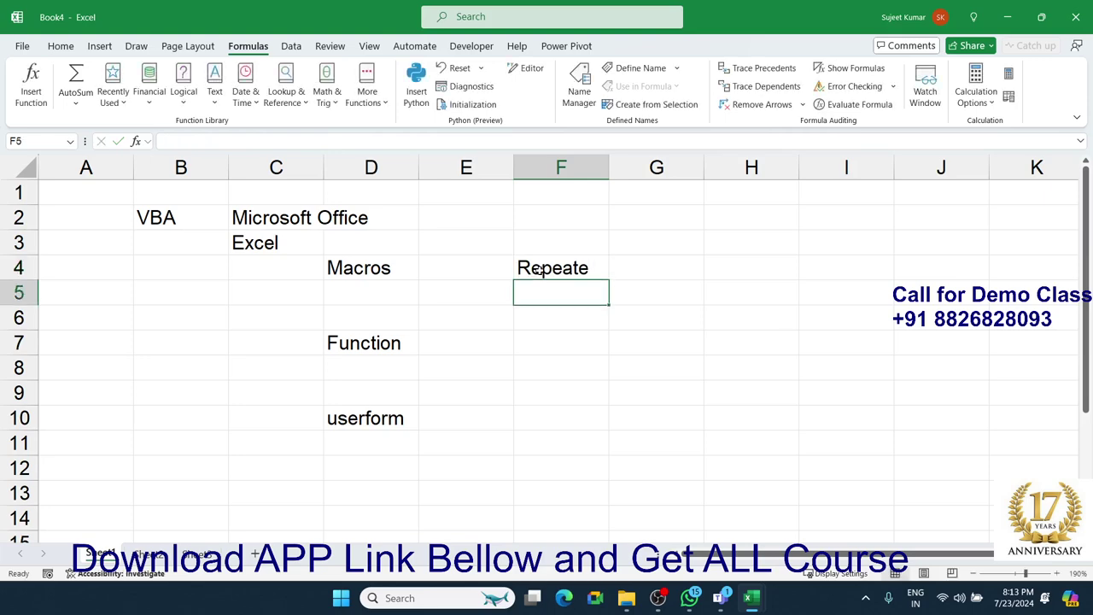
pyautogui.click(539, 270)
pyautogui.press('F2')
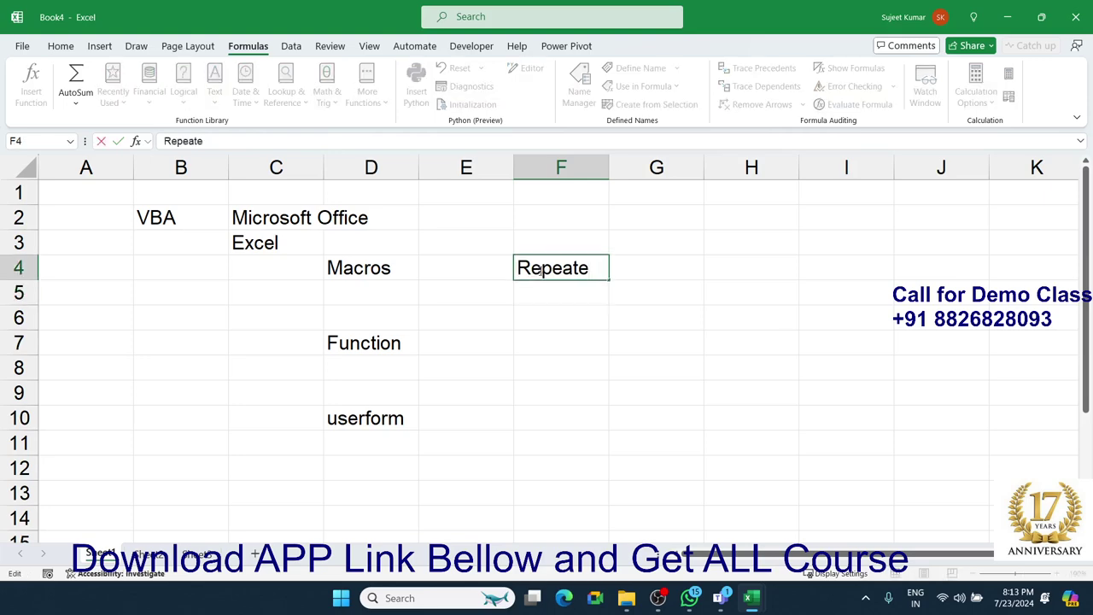
pyautogui.write('d Wo')
pyautogui.write('rk')
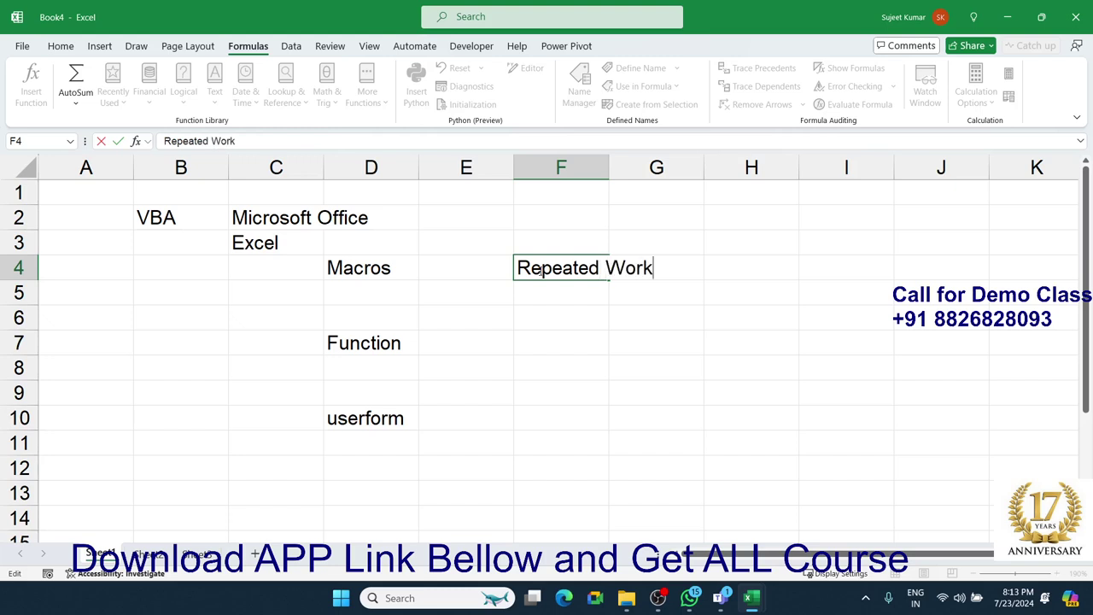
pyautogui.press('Return')
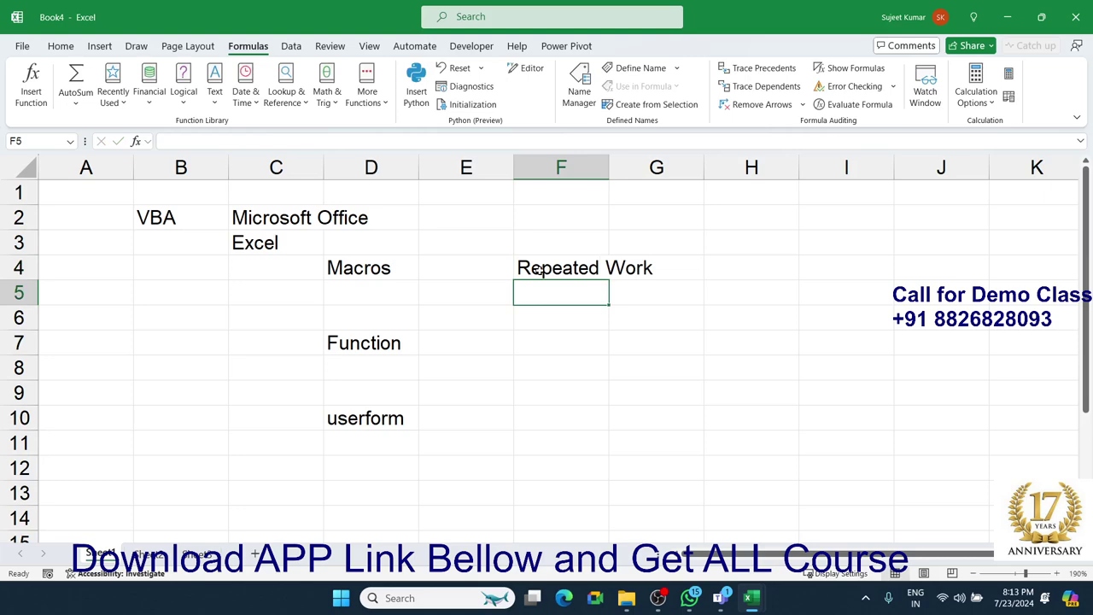
# - Enter 'Lenthy Work' in cell F7, correcting the misspelled 'Lenhty'
pyautogui.press('Down')
pyautogui.press('Down')
pyautogui.write('L')
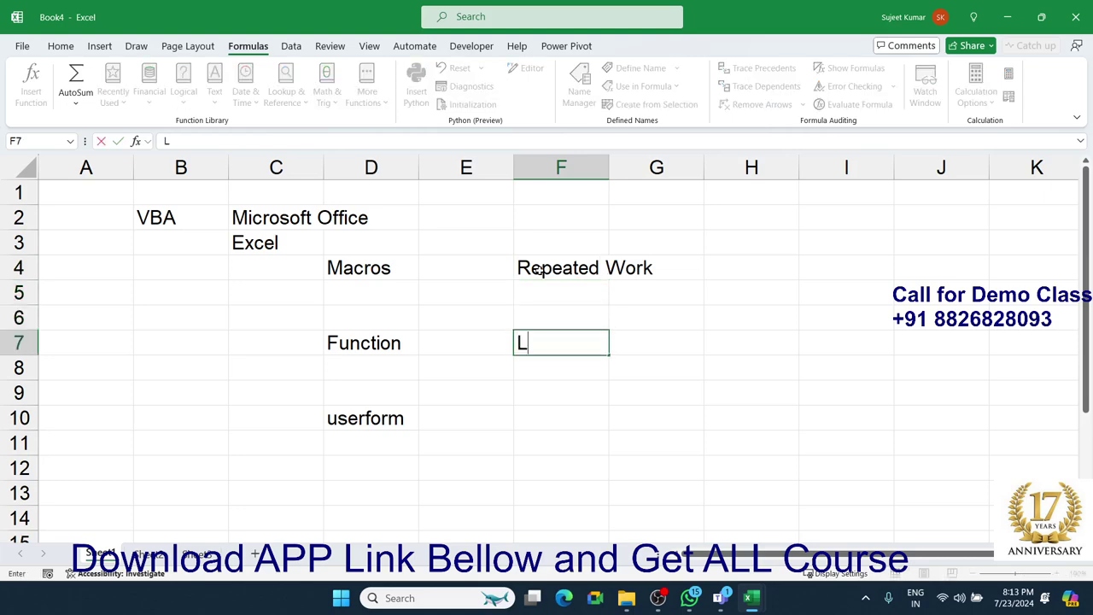
pyautogui.write('enht')
pyautogui.write('y W')
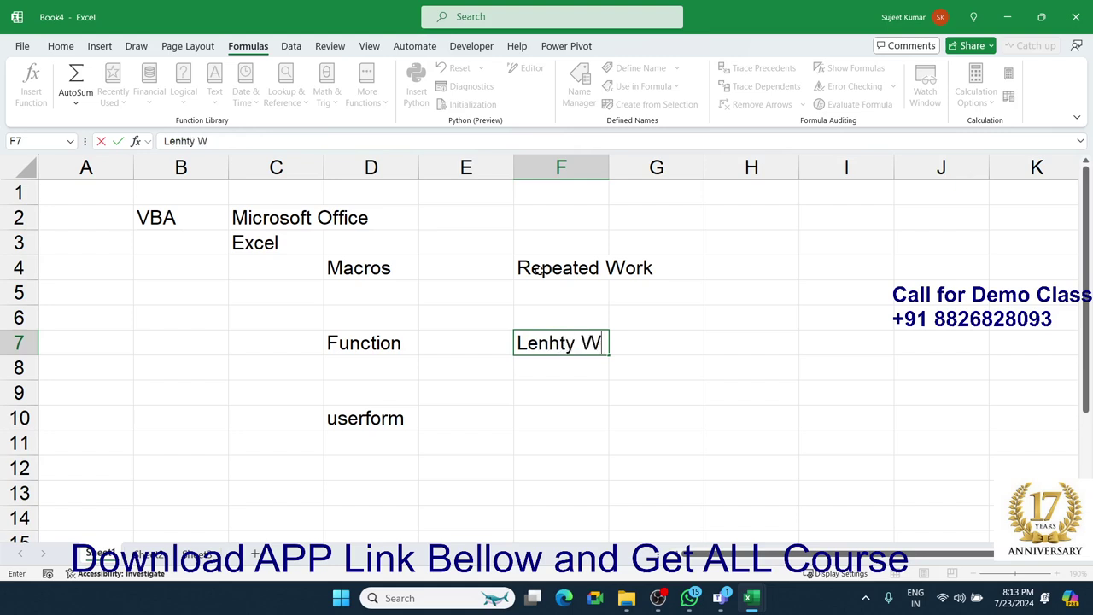
pyautogui.write('ork')
pyautogui.press('Return')
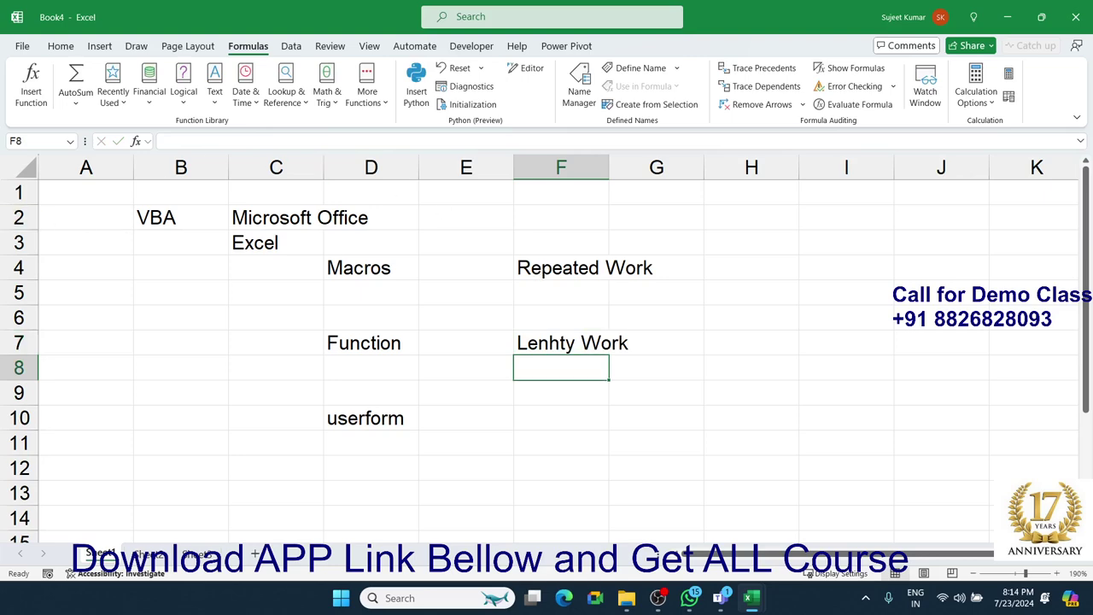
pyautogui.hotkey('alt', 'F11')
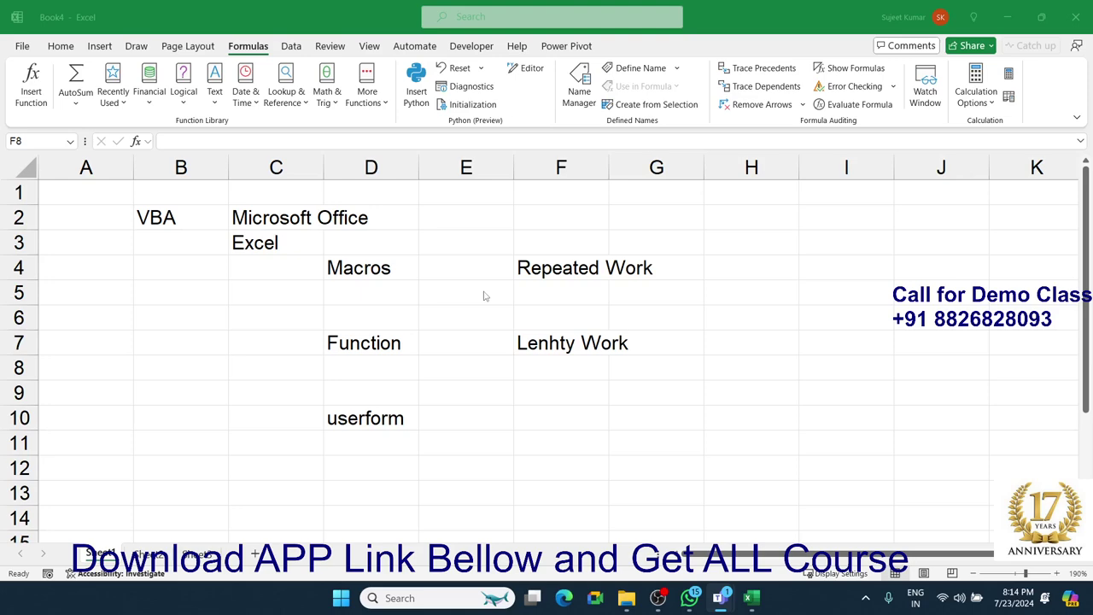
pyautogui.click(556, 340)
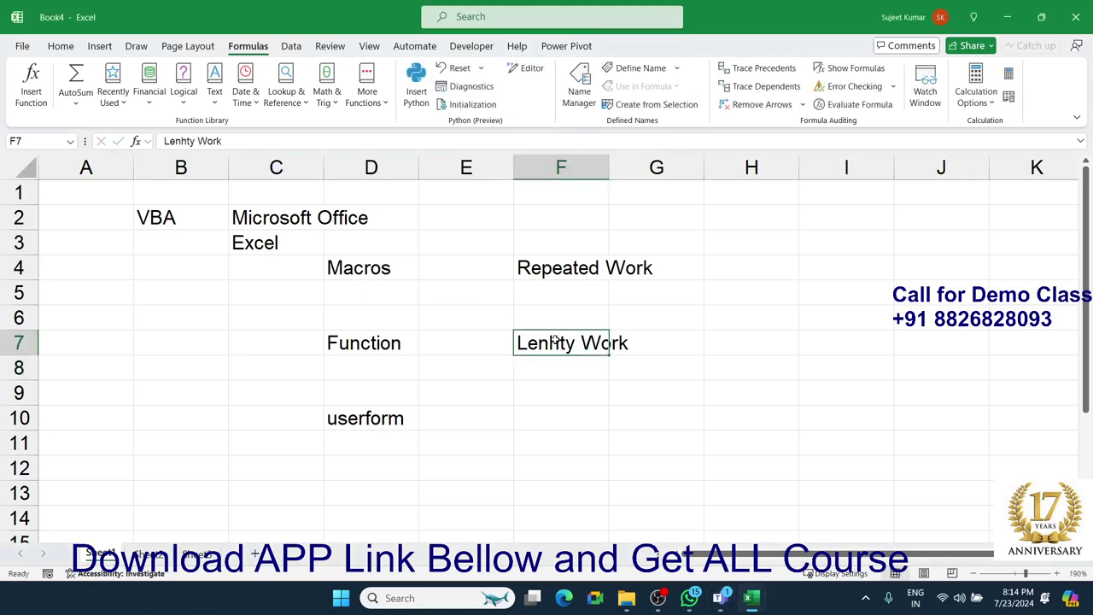
pyautogui.doubleClick(557, 341)
pyautogui.press('BackSpace')
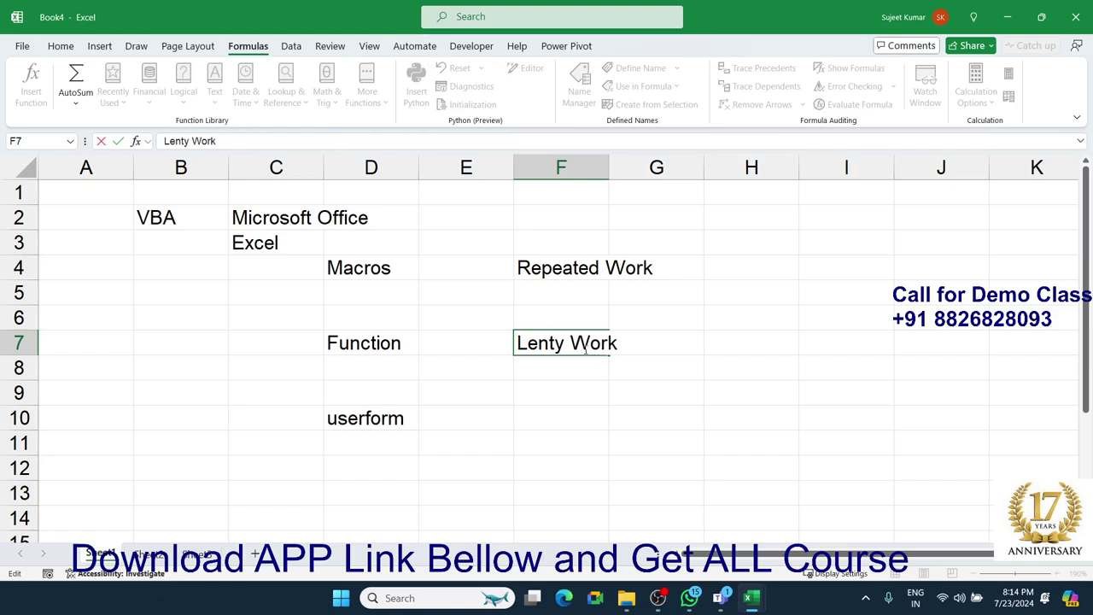
pyautogui.press('Right')
pyautogui.write('h')
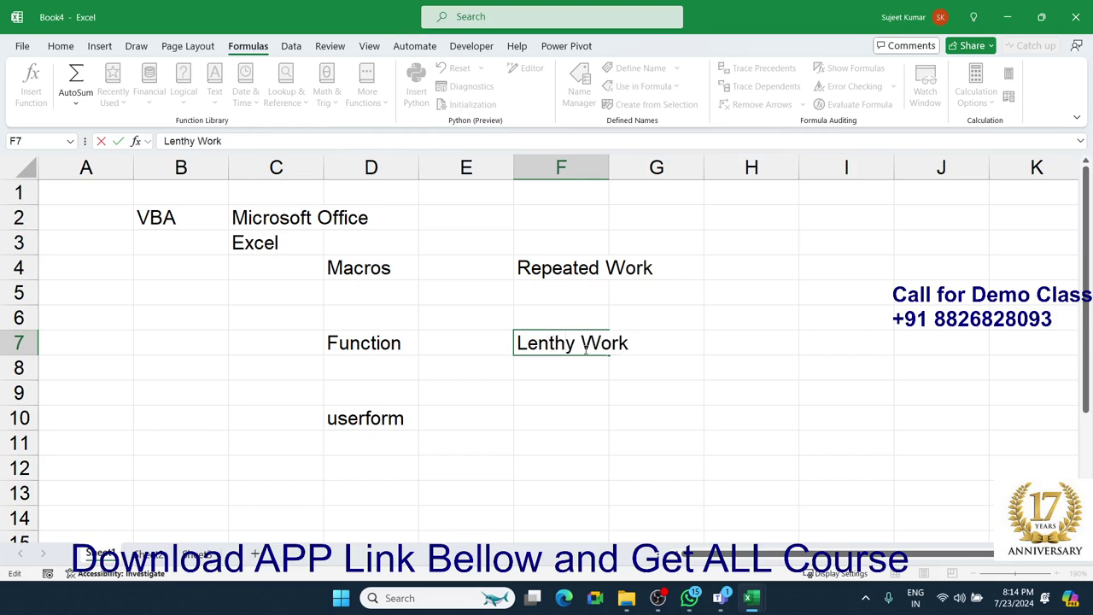
pyautogui.press('Return')
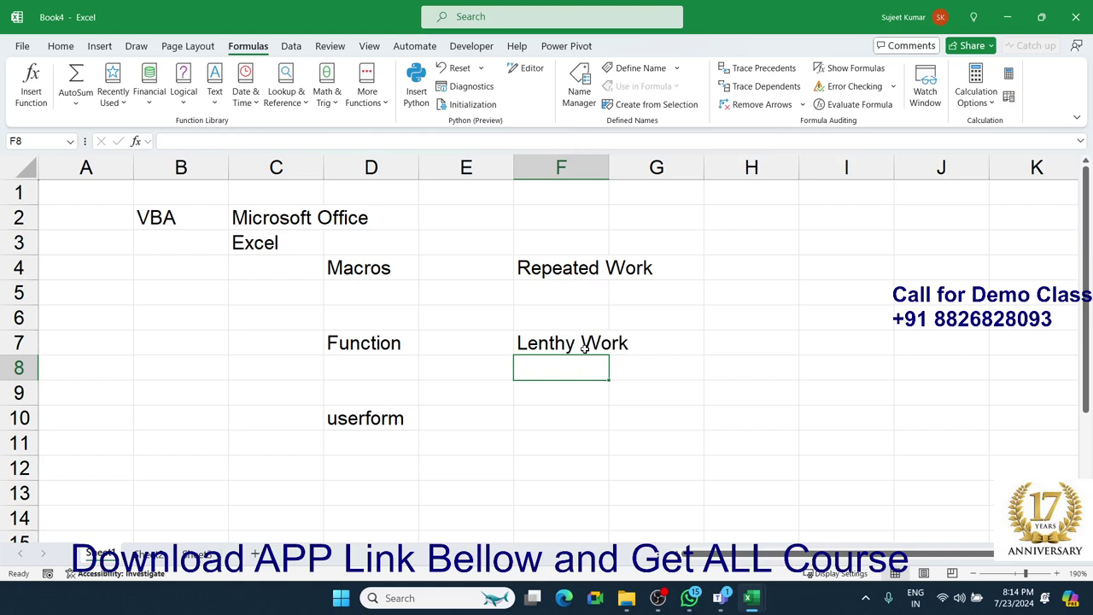
# - Type 'Self' into cell I4
pyautogui.press('Up')
pyautogui.press('Up')
pyautogui.press('Up')
pyautogui.press('Up')
pyautogui.press('Up')
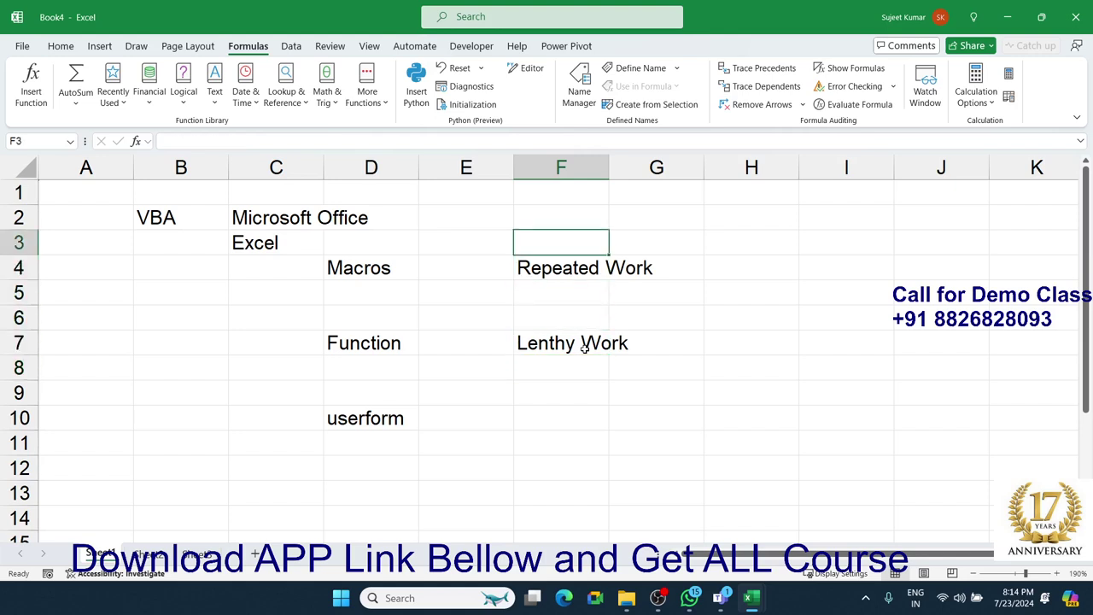
pyautogui.press('Right')
pyautogui.press('Right')
pyautogui.press('Right')
pyautogui.press('Down')
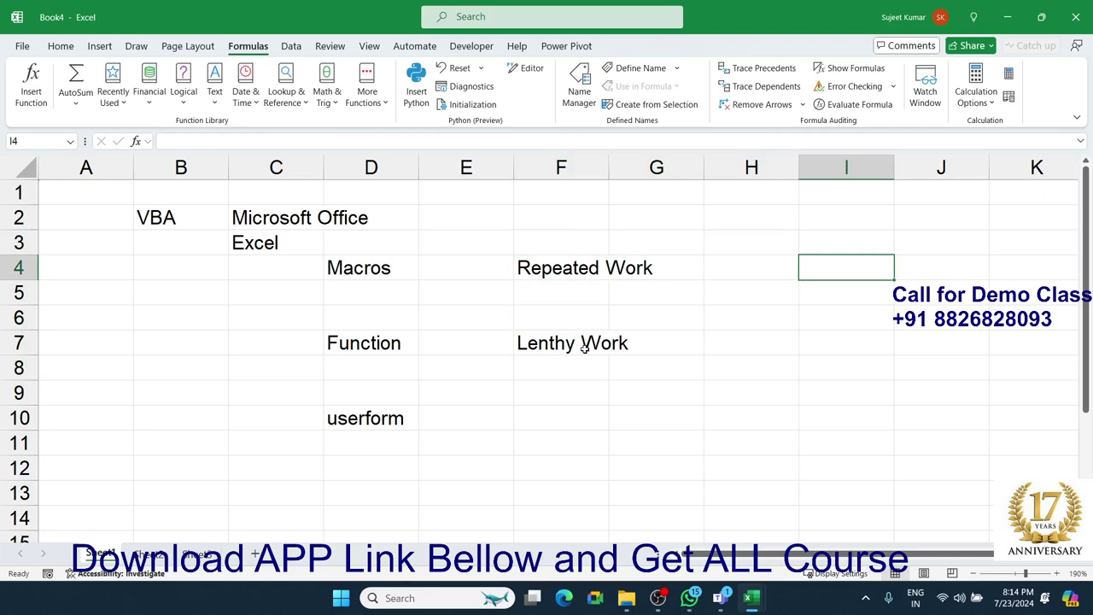
pyautogui.write('Self')
pyautogui.press('Return')
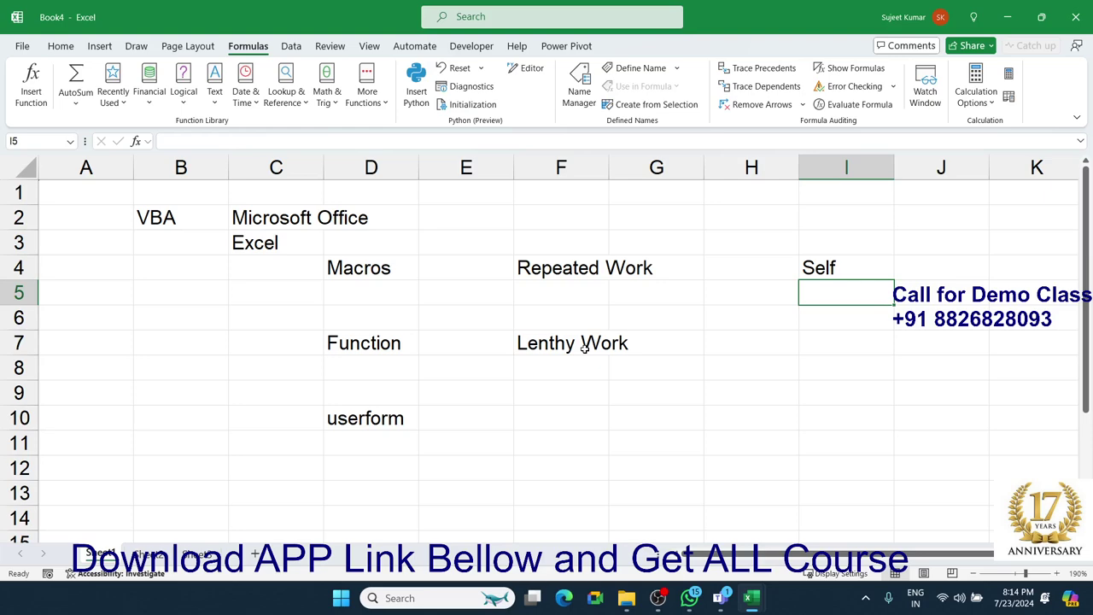
pyautogui.press('Down')
pyautogui.press('Down')
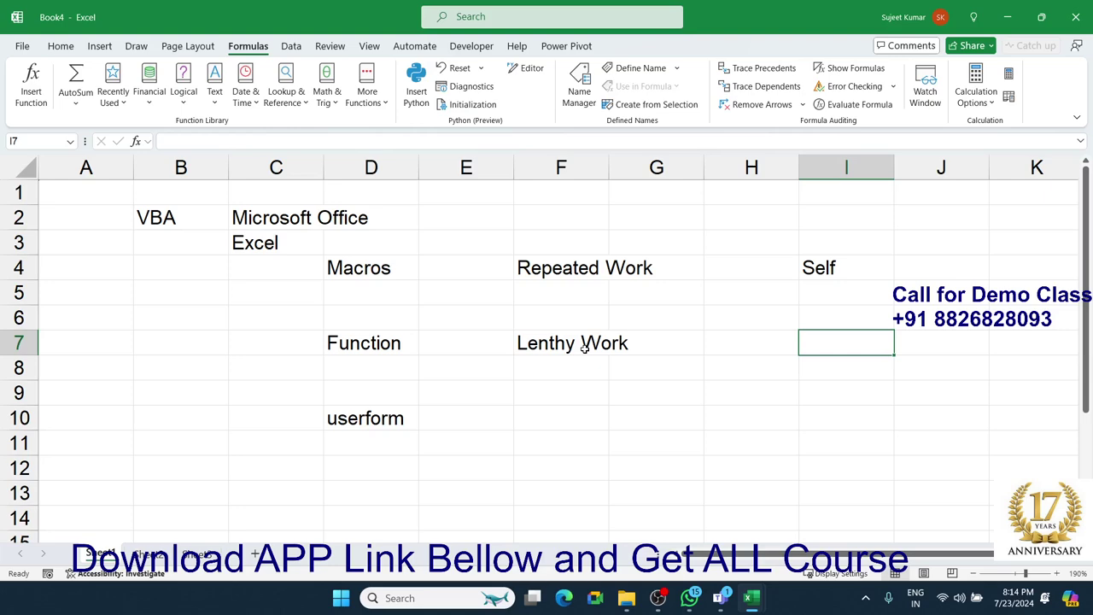
# - View the Trust Center macro settings under Developer > Macro Security, then close them
pyautogui.click(471, 46)
pyautogui.click(120, 104)
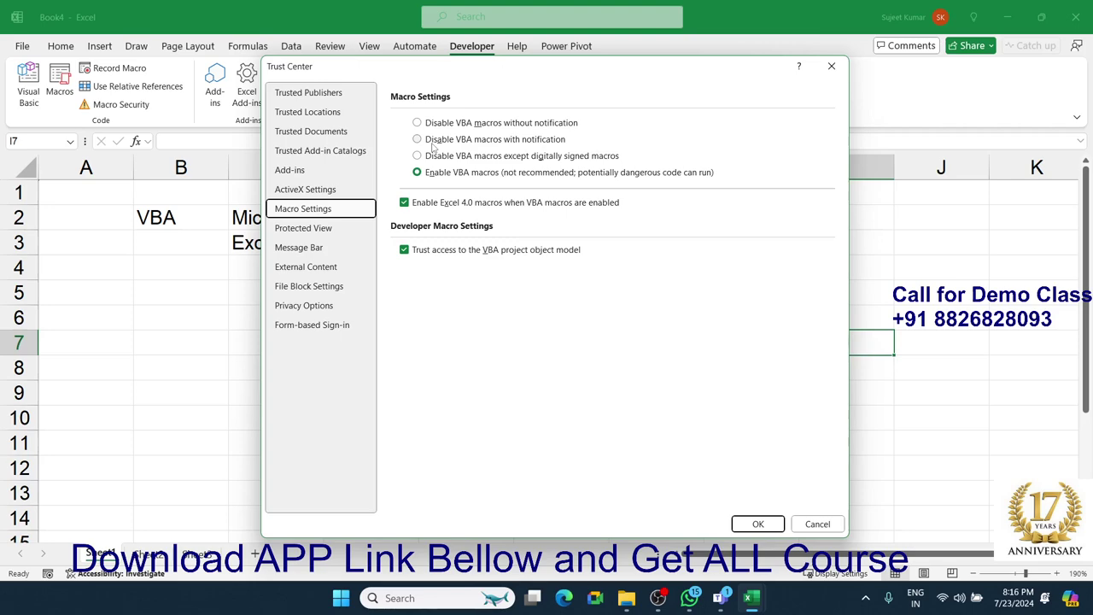
pyautogui.press('Return')
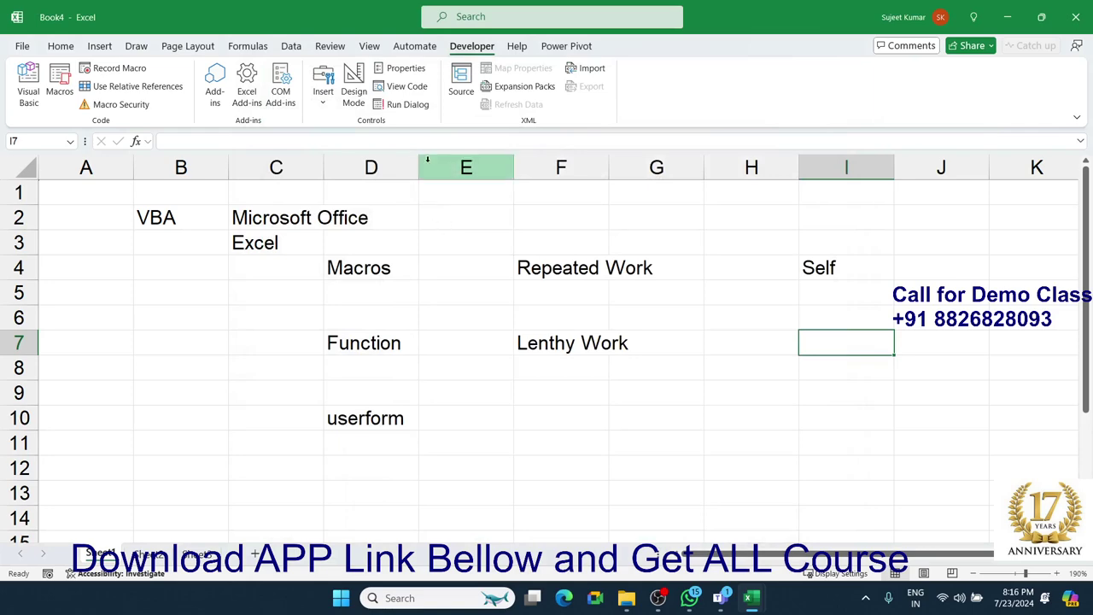
pyautogui.click(397, 51)
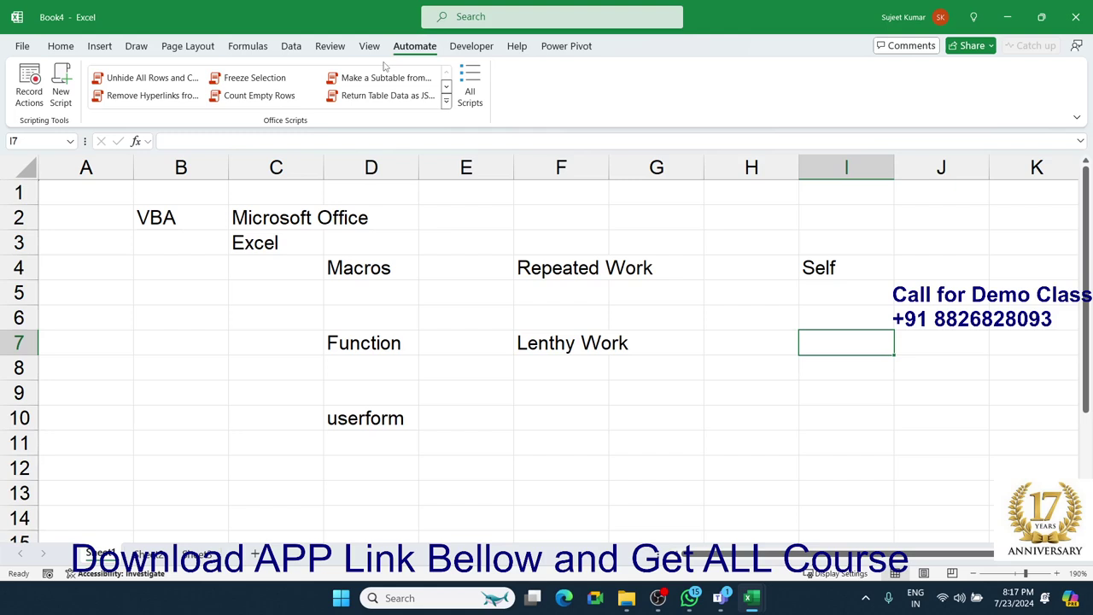
pyautogui.click(468, 52)
pyautogui.click(391, 237)
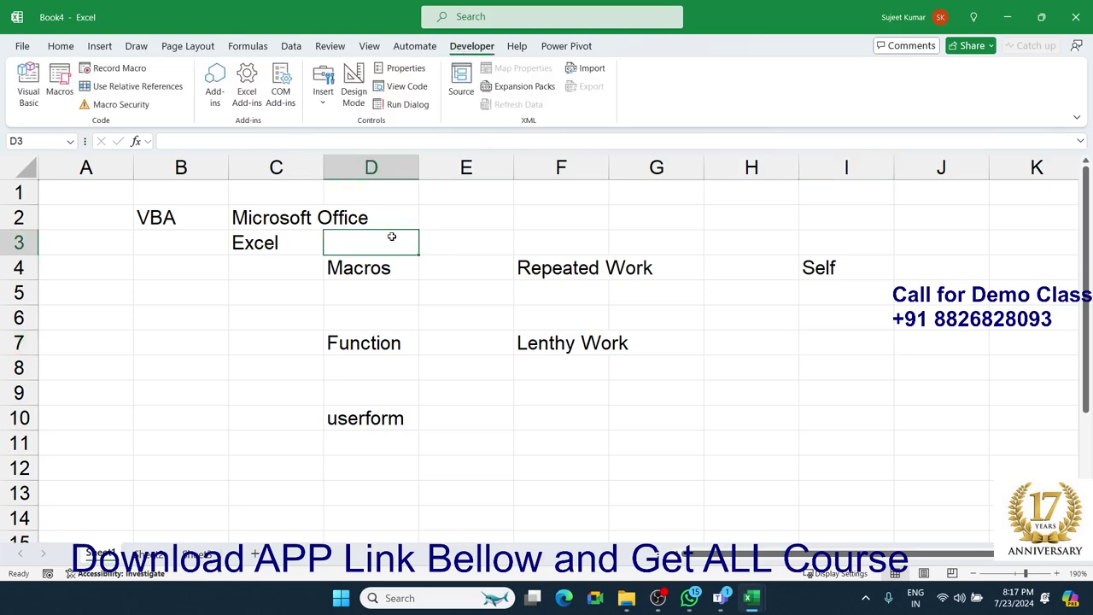
pyautogui.click(200, 211)
pyautogui.click(236, 242)
pyautogui.click(346, 268)
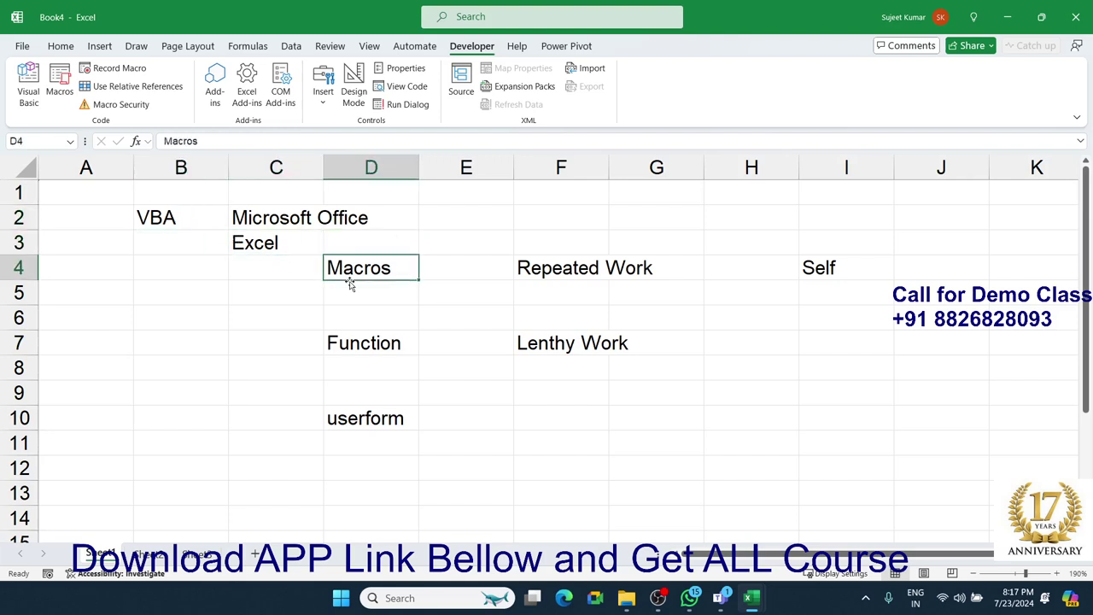
pyautogui.click(349, 338)
pyautogui.click(366, 414)
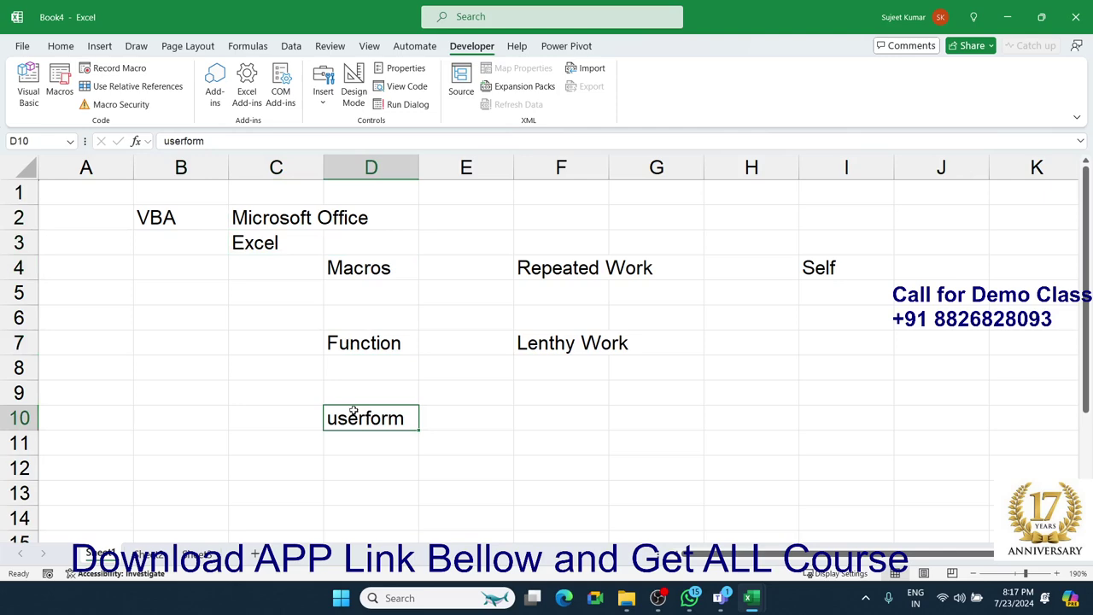
pyautogui.moveTo(156, 218); pyautogui.dragTo(369, 444)
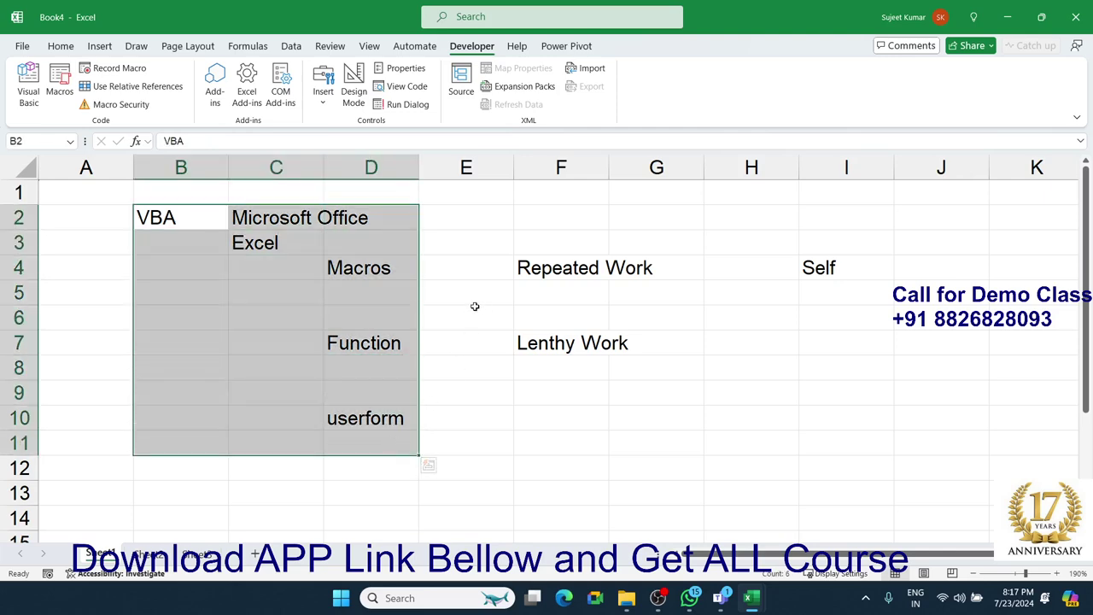
pyautogui.moveTo(467, 268); pyautogui.dragTo(520, 272)
pyautogui.moveTo(498, 348); pyautogui.dragTo(535, 385)
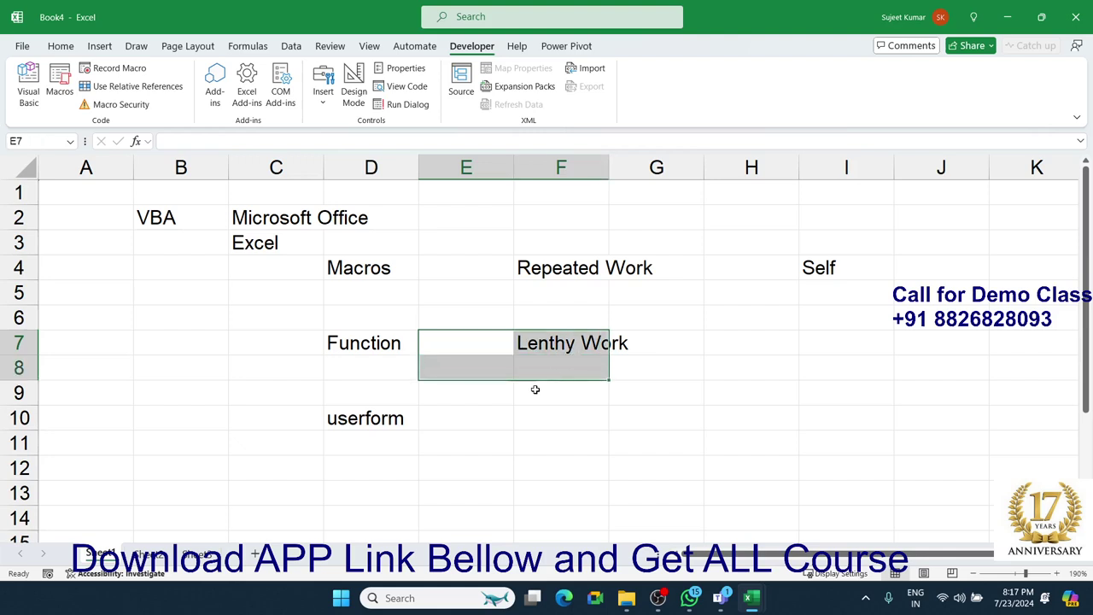
pyautogui.click(422, 401)
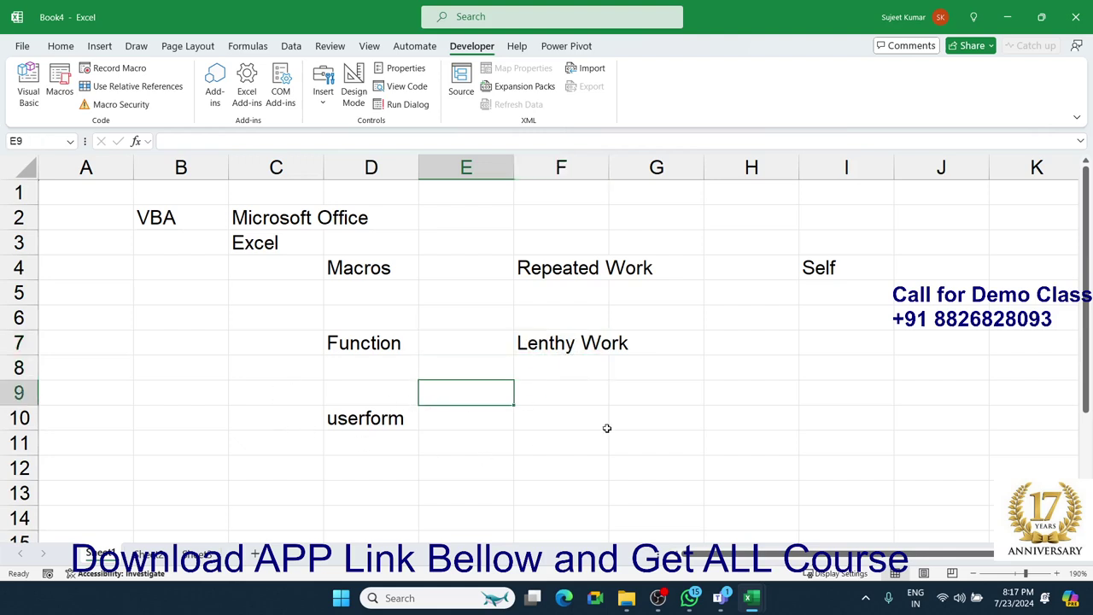
pyautogui.click(814, 275)
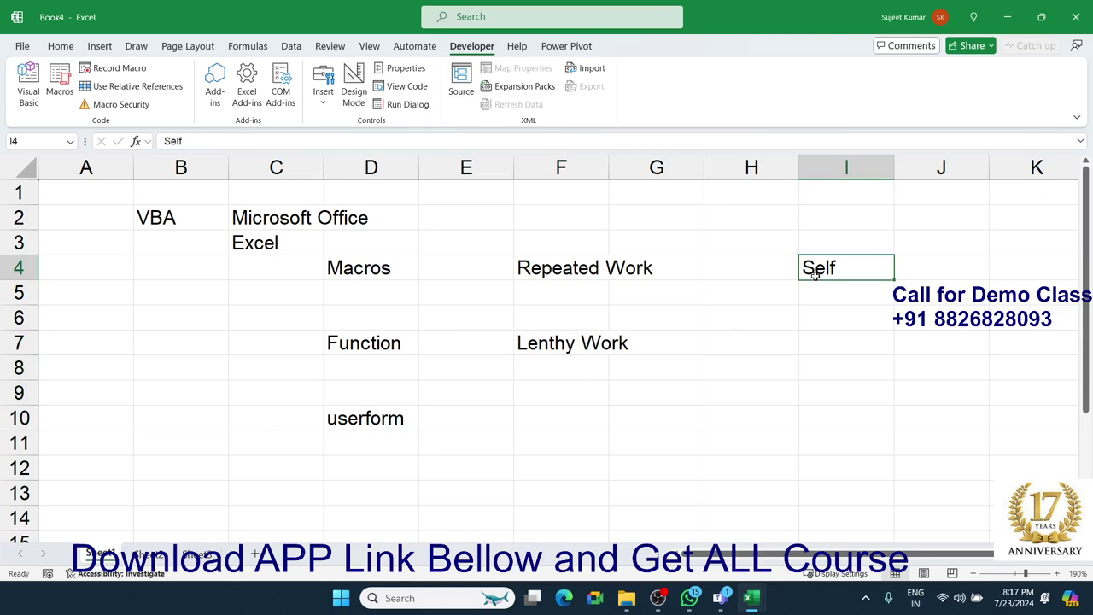
pyautogui.click(844, 374)
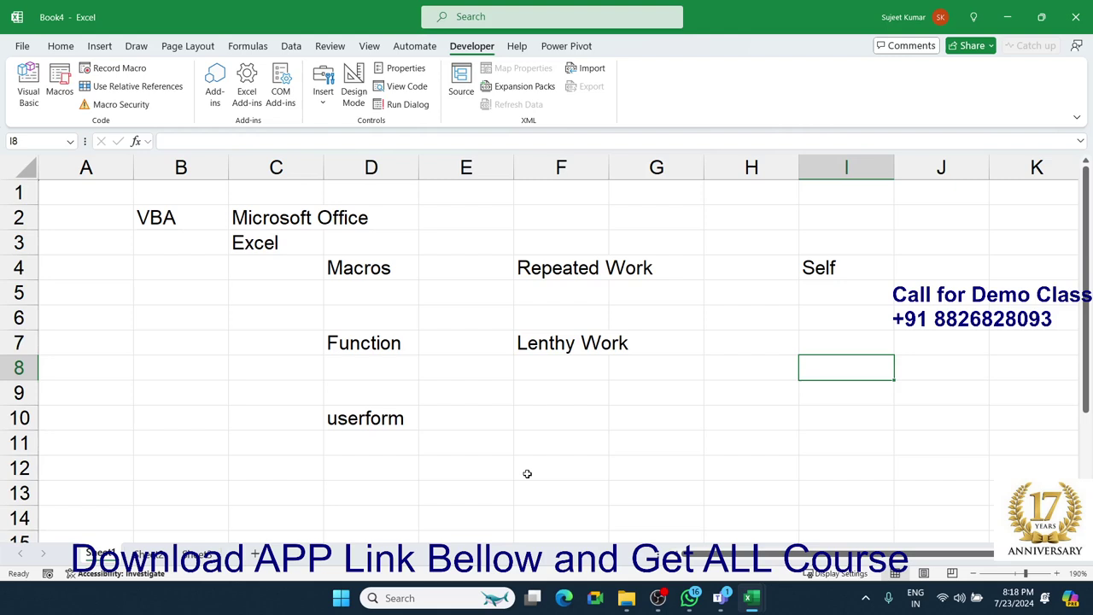
pyautogui.moveTo(362, 273); pyautogui.dragTo(374, 413)
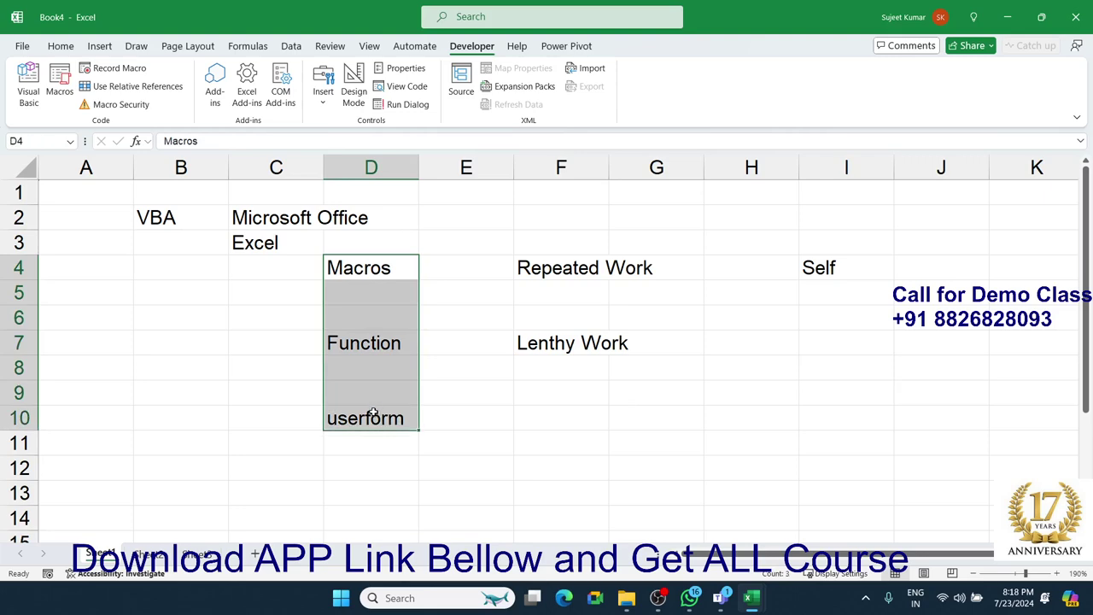
pyautogui.click(347, 270)
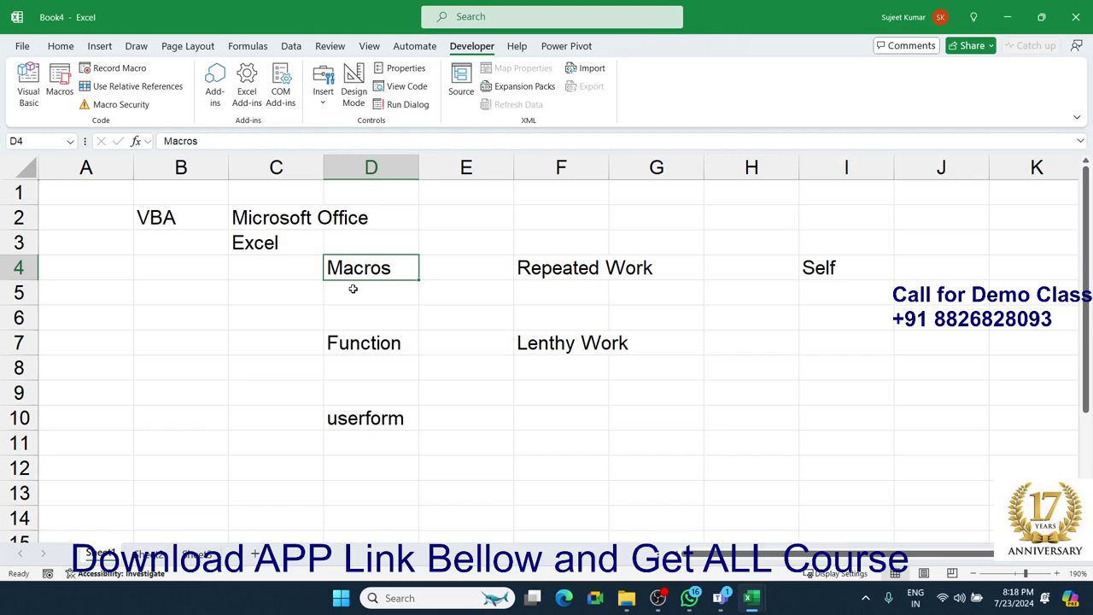
pyautogui.click(352, 288)
pyautogui.click(369, 349)
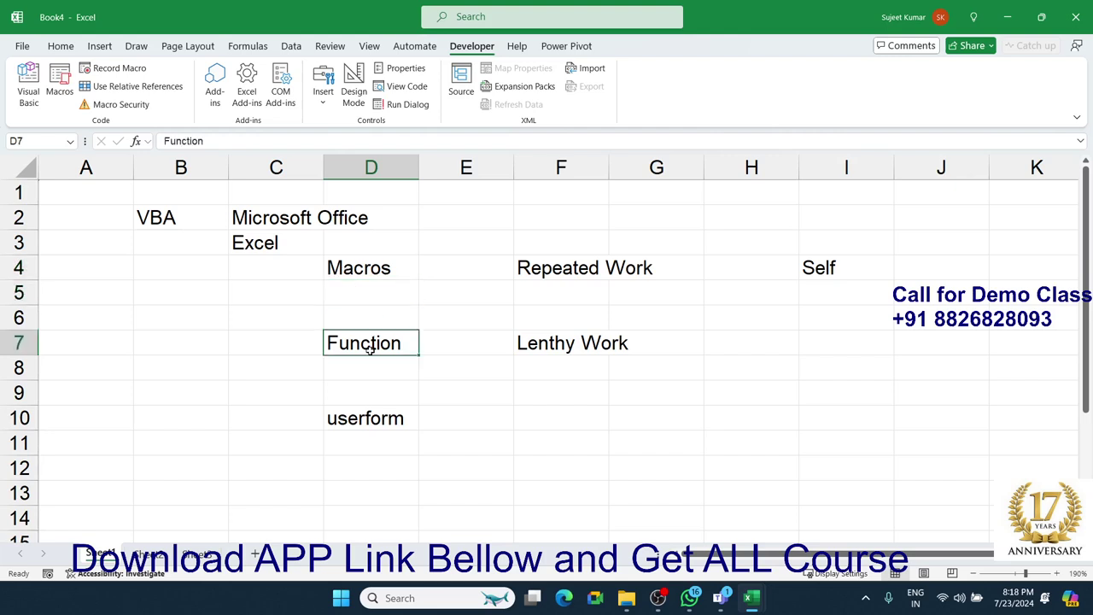
pyautogui.click(367, 420)
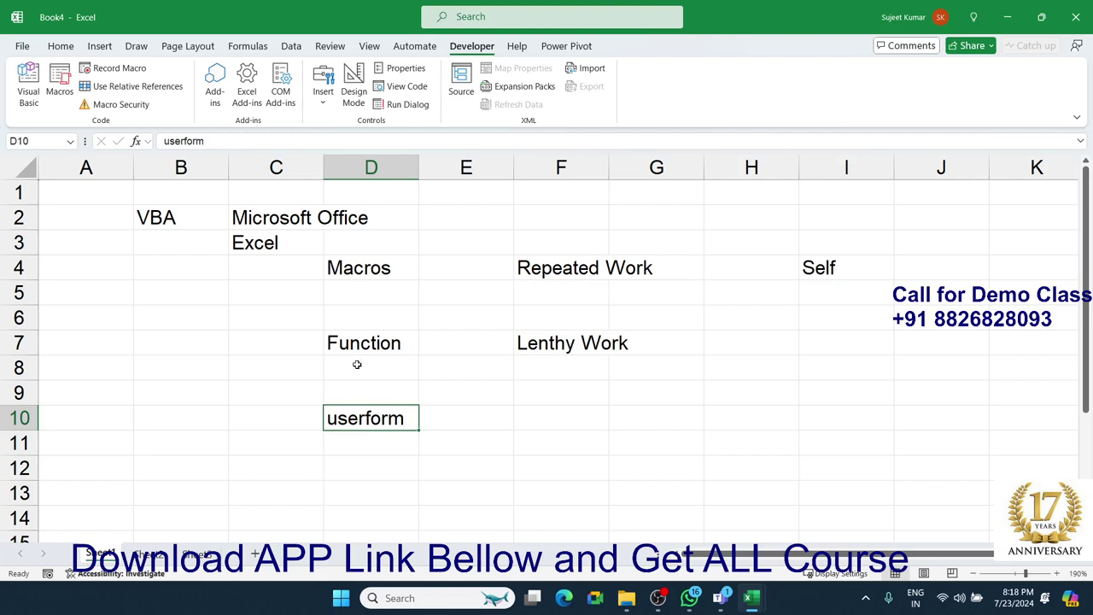
pyautogui.click(62, 47)
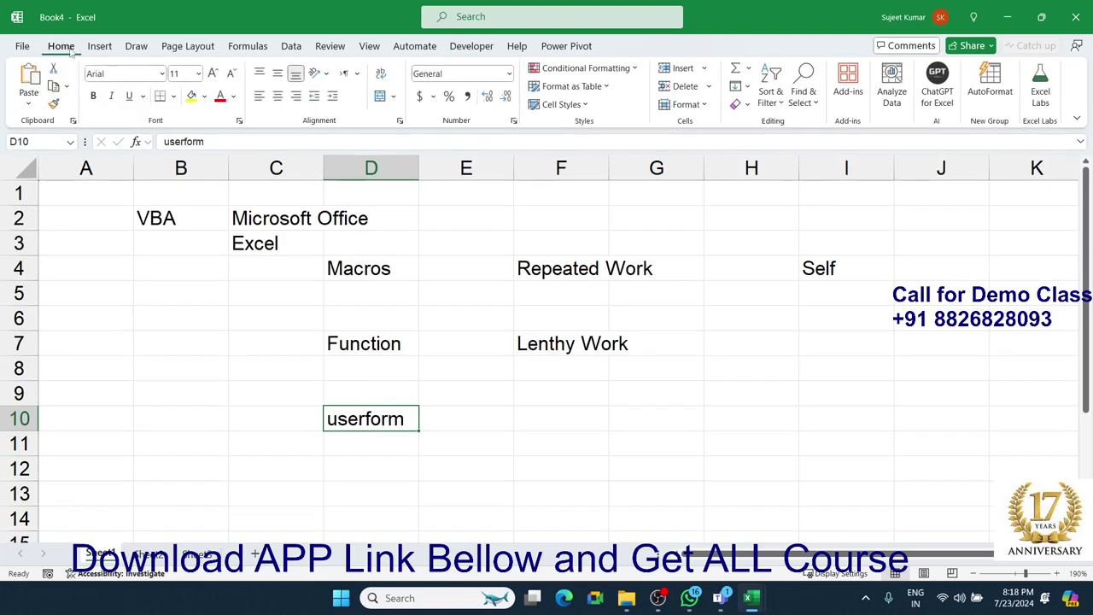
pyautogui.click(476, 435)
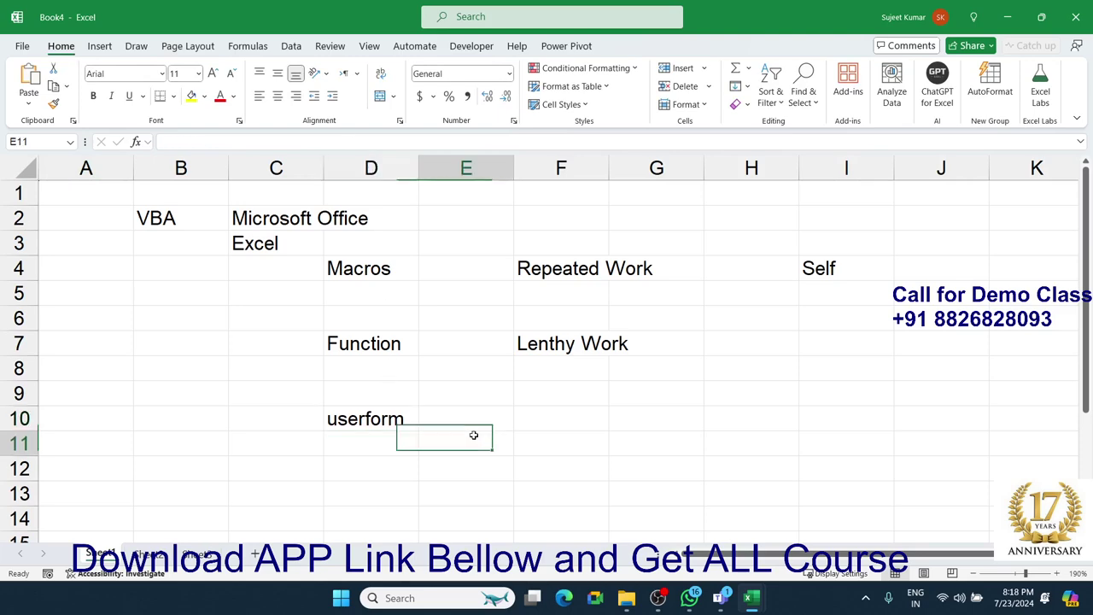
pyautogui.moveTo(583, 444)
pyautogui.mouseDown()
pyautogui.moveTo(290, 265)
pyautogui.moveTo(265, 222)
pyautogui.mouseUp()
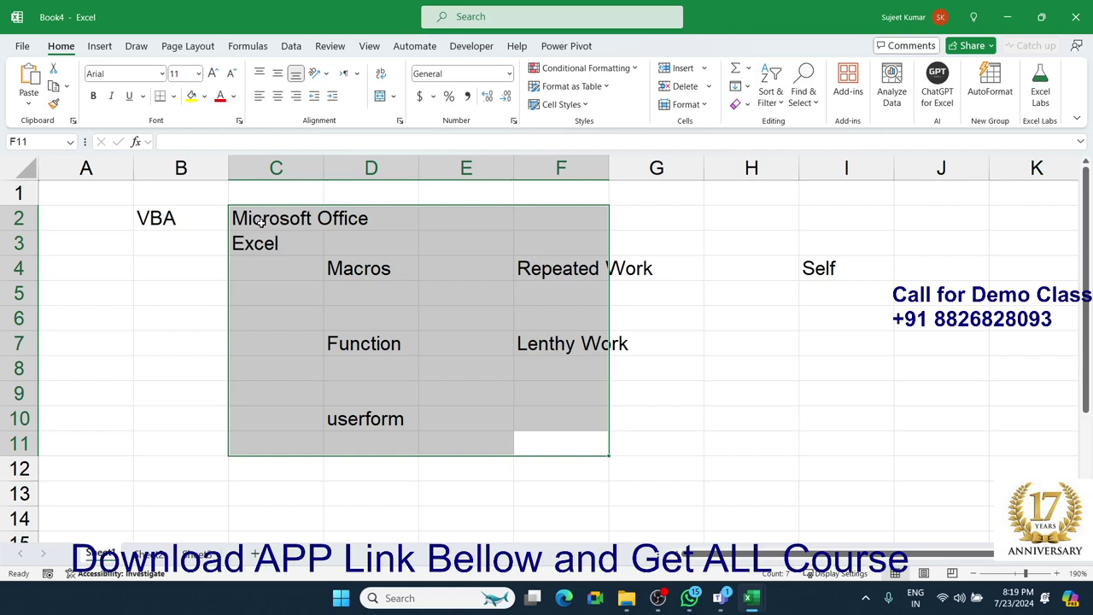
pyautogui.click(123, 260)
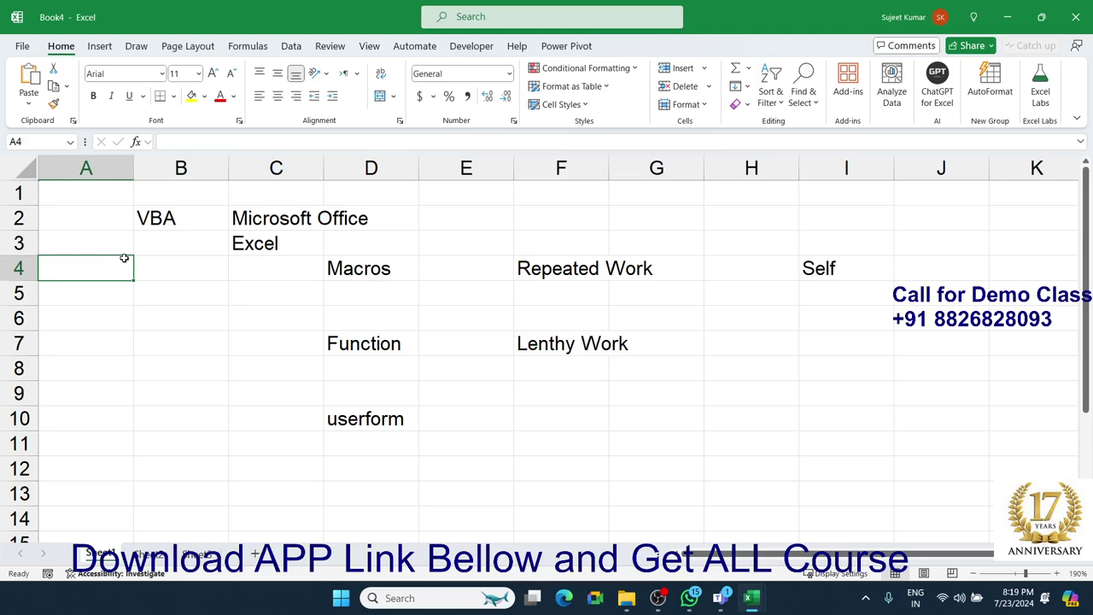
pyautogui.click(465, 53)
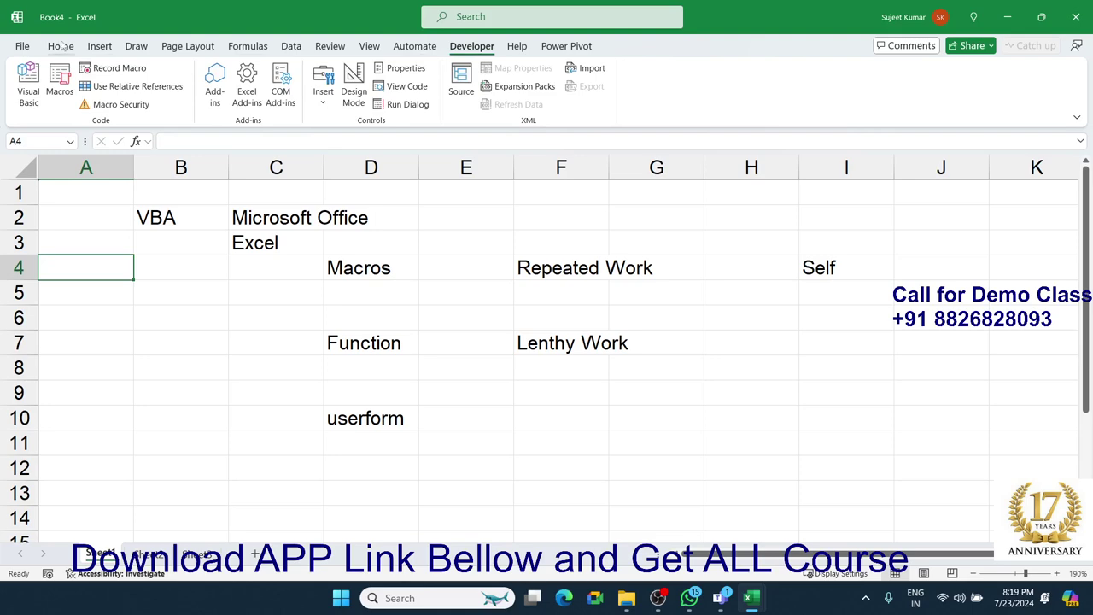
# - Confirm Developer is ticked in Options > Customize Ribbon, cancel, and switch to Sheet2
pyautogui.click(29, 46)
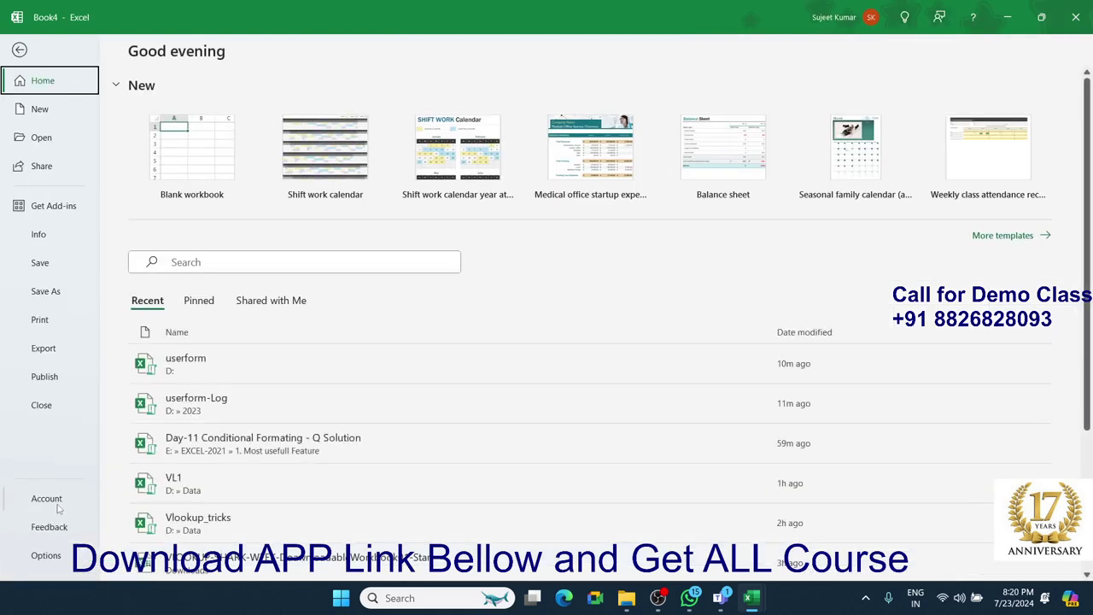
pyautogui.click(65, 557)
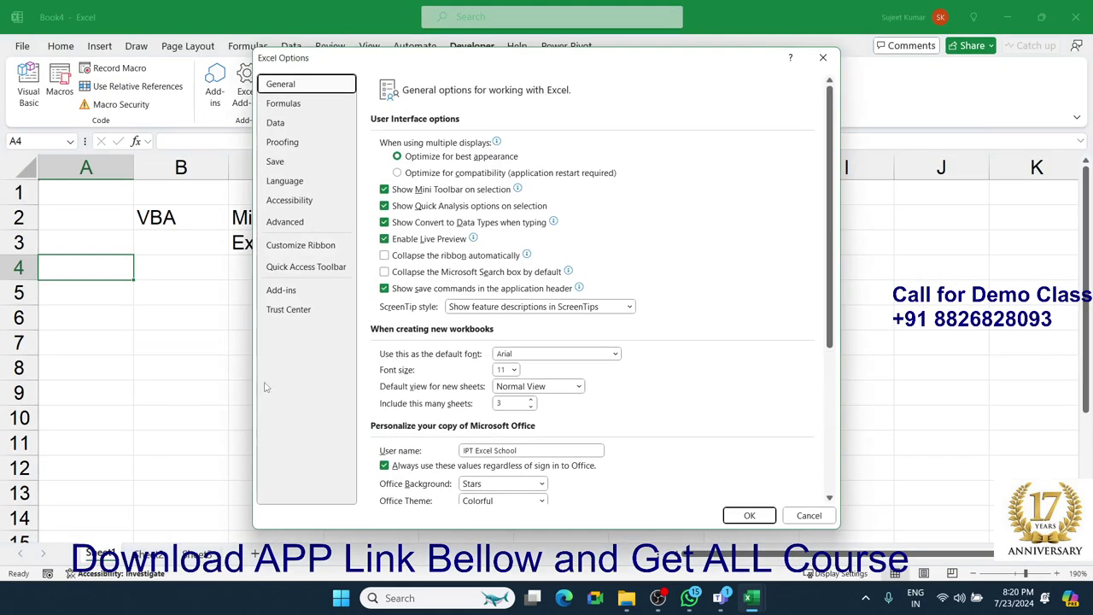
pyautogui.click(328, 251)
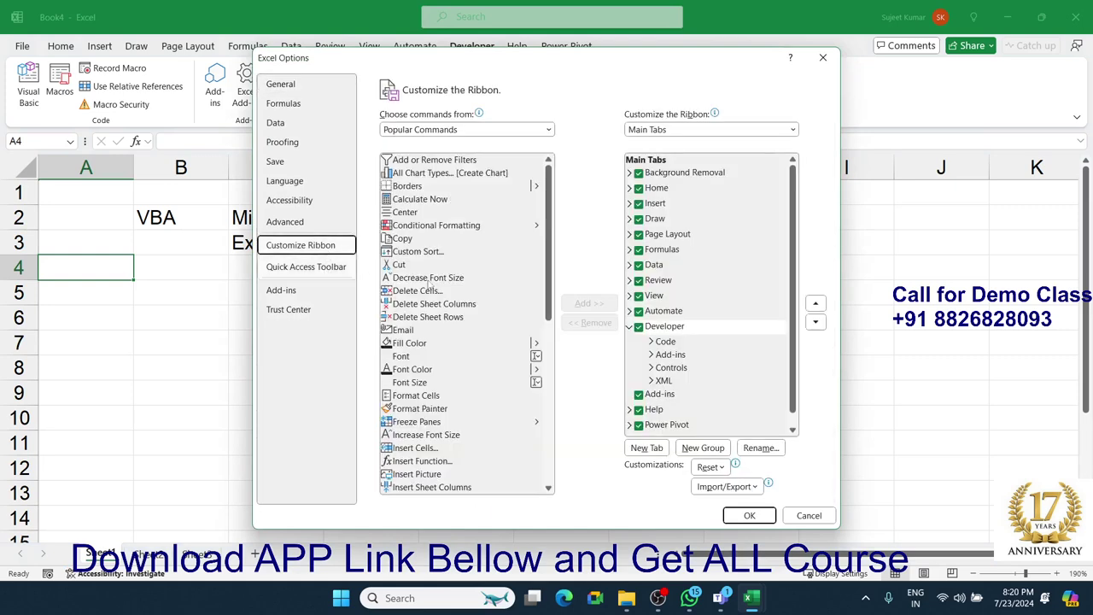
pyautogui.click(645, 331)
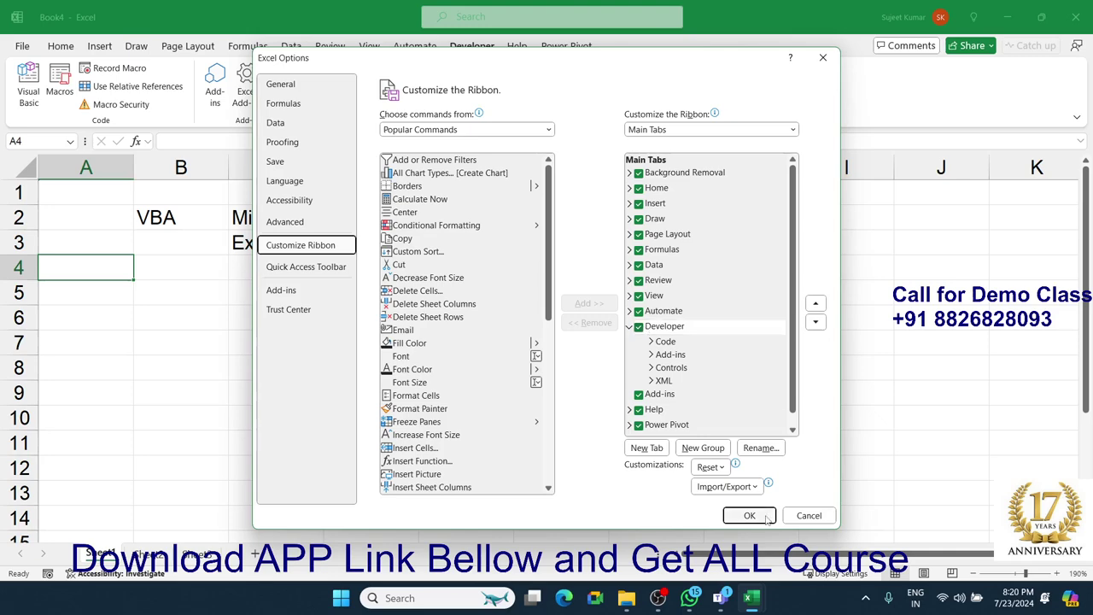
pyautogui.click(818, 519)
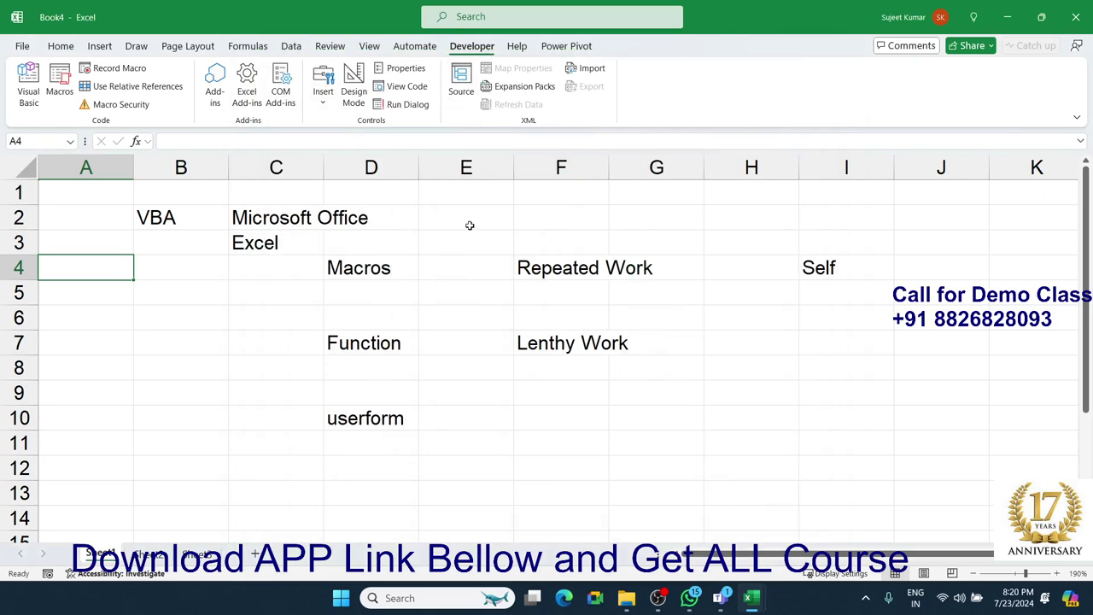
pyautogui.click(158, 552)
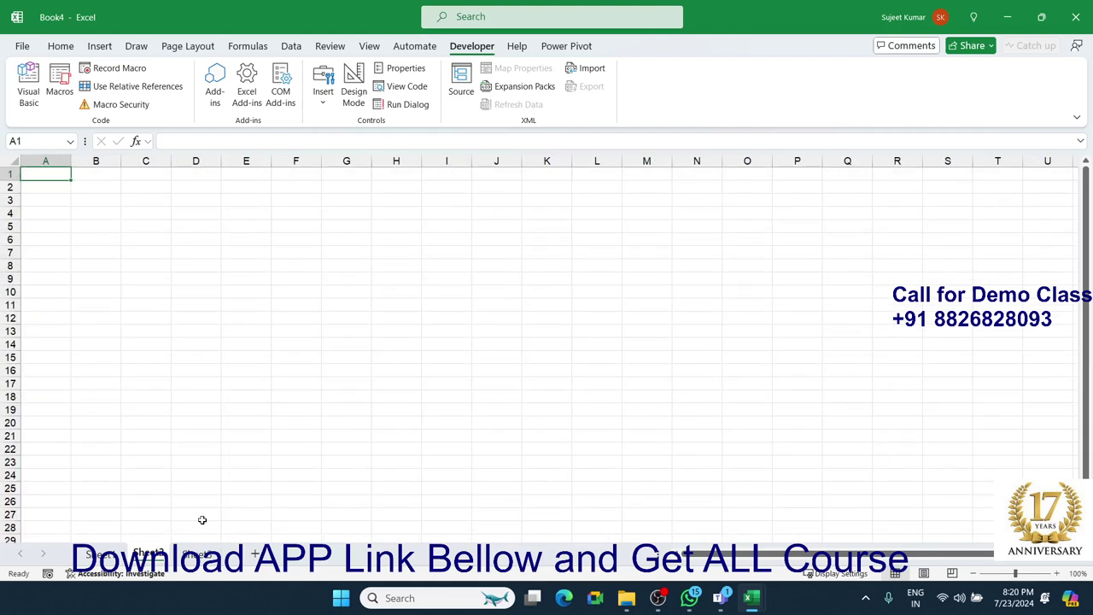
pyautogui.click(414, 46)
pyautogui.click(469, 50)
pyautogui.click(145, 105)
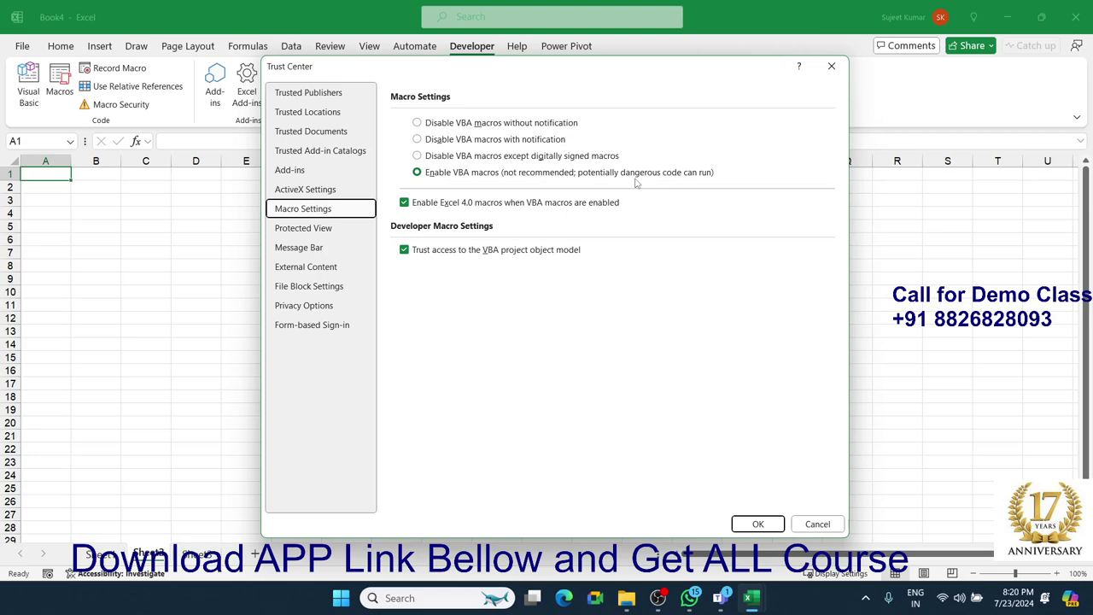
pyautogui.click(816, 526)
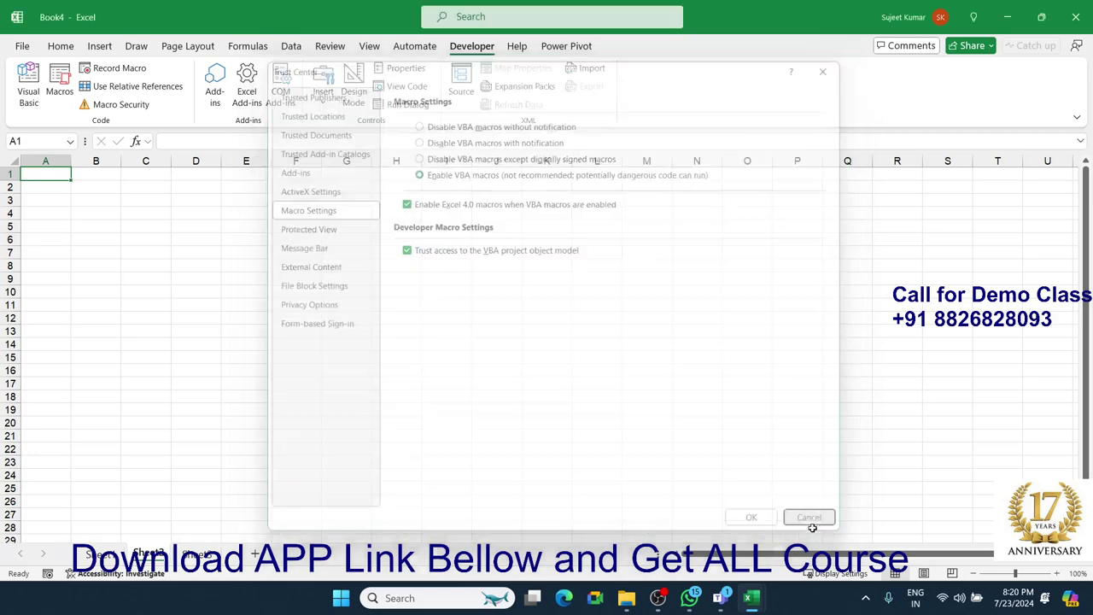
pyautogui.click(235, 215)
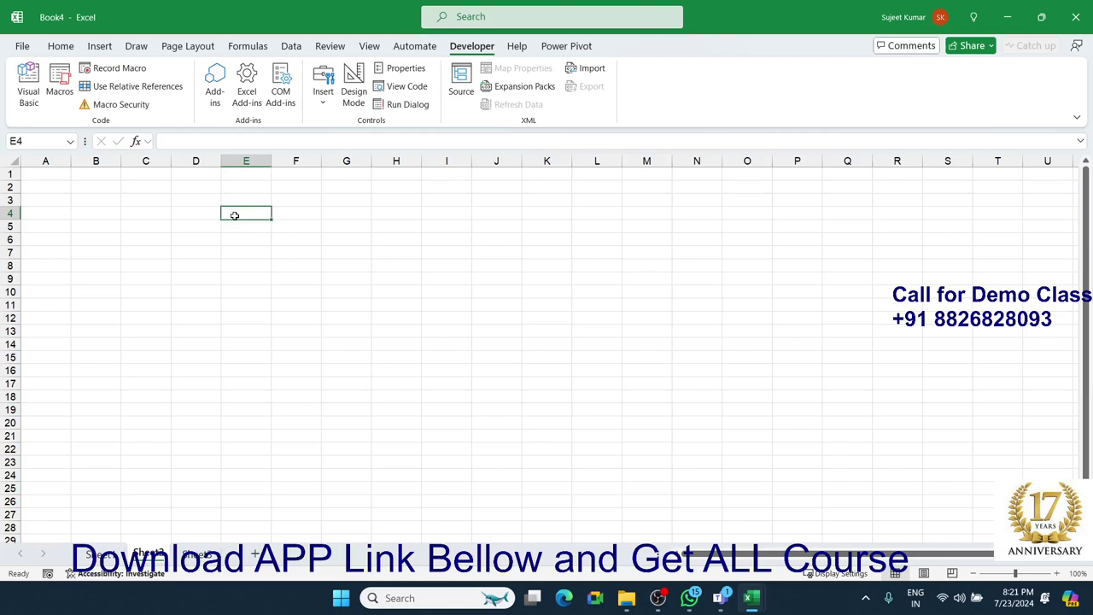
# - Enter '.xlsx' in E4 and 'Data' in F4
pyautogui.write('.xlsx')
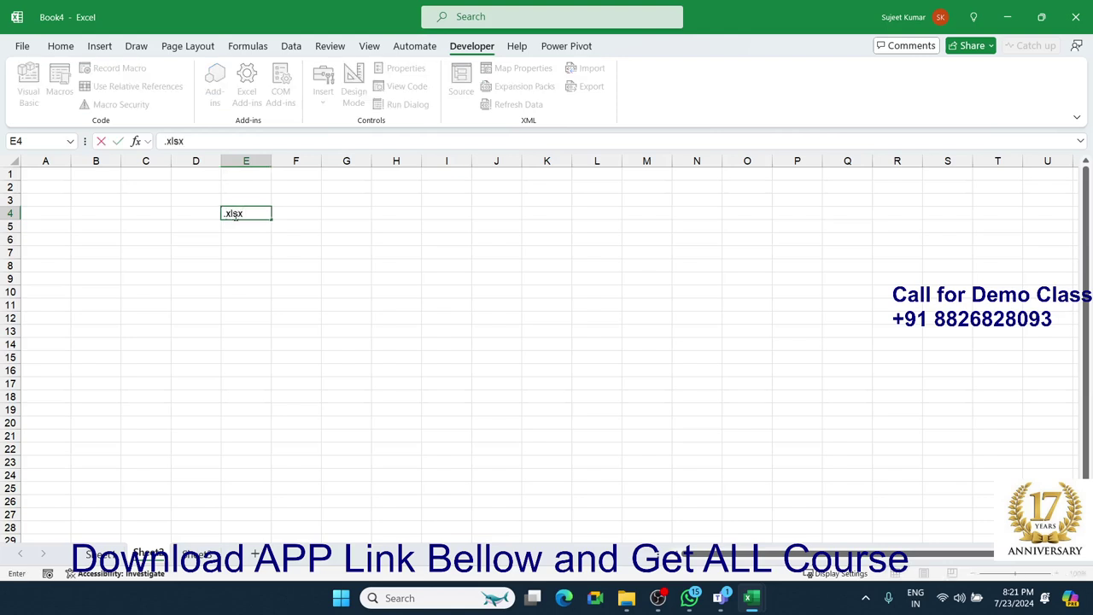
pyautogui.press('Return')
pyautogui.press('Up')
pyautogui.press('Right')
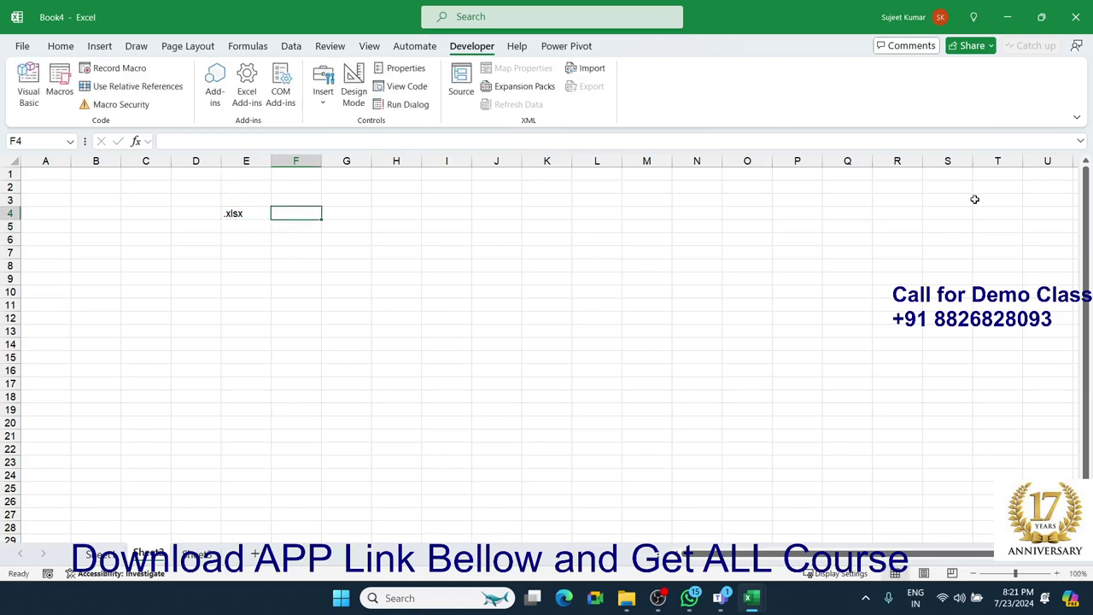
pyautogui.write('Data')
pyautogui.press('Return')
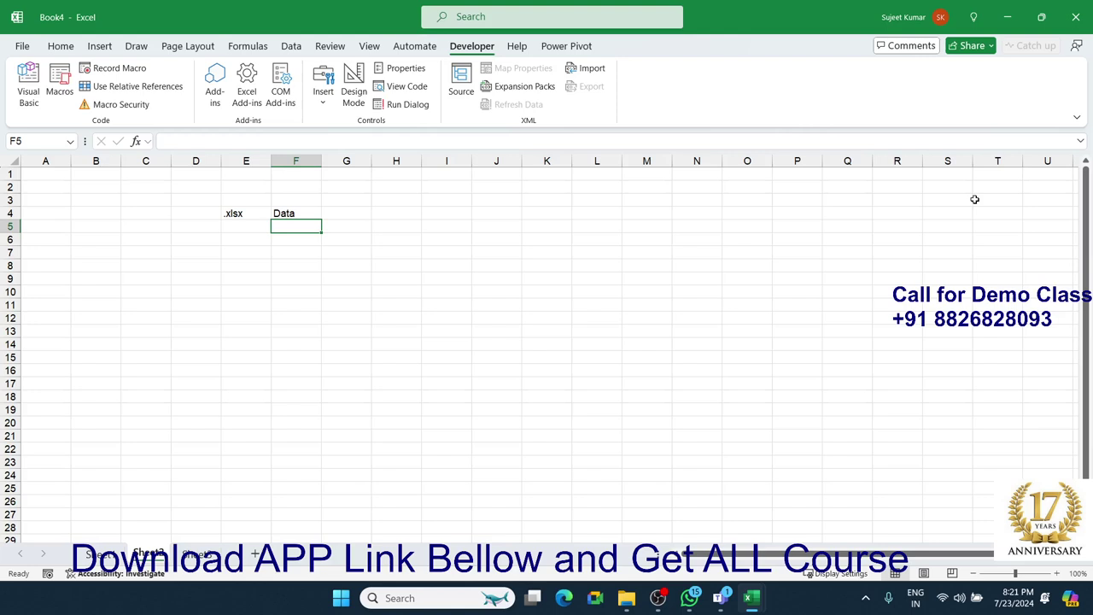
# - Fill row 5 with '.xlsm', 'Data' and 'Code' in E5:G5
pyautogui.press('Left')
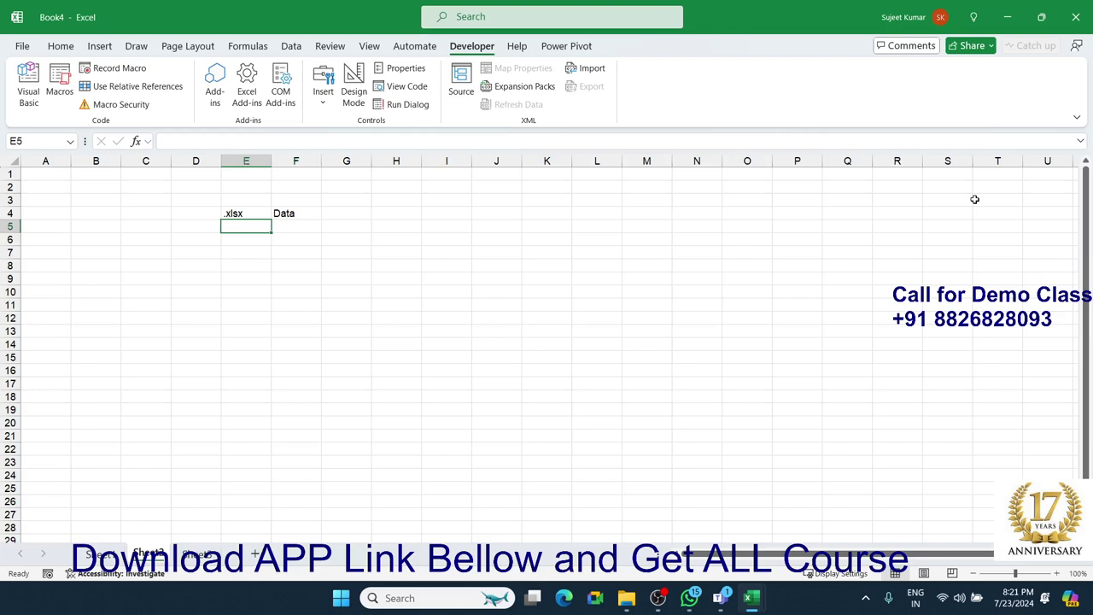
pyautogui.write('.xlsx')
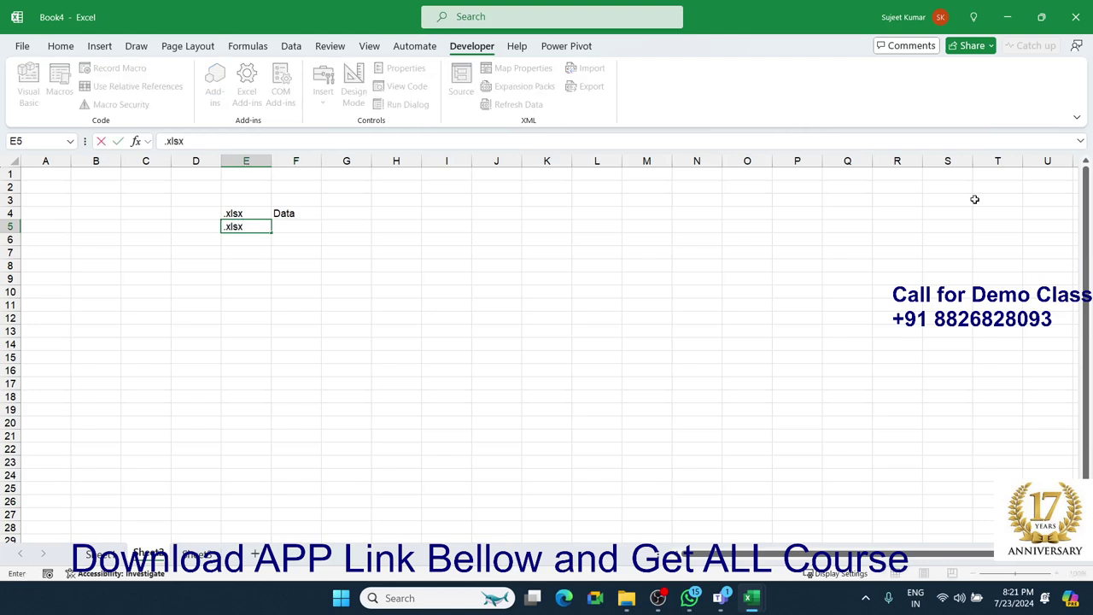
pyautogui.press('BackSpace')
pyautogui.write('m')
pyautogui.press('Tab')
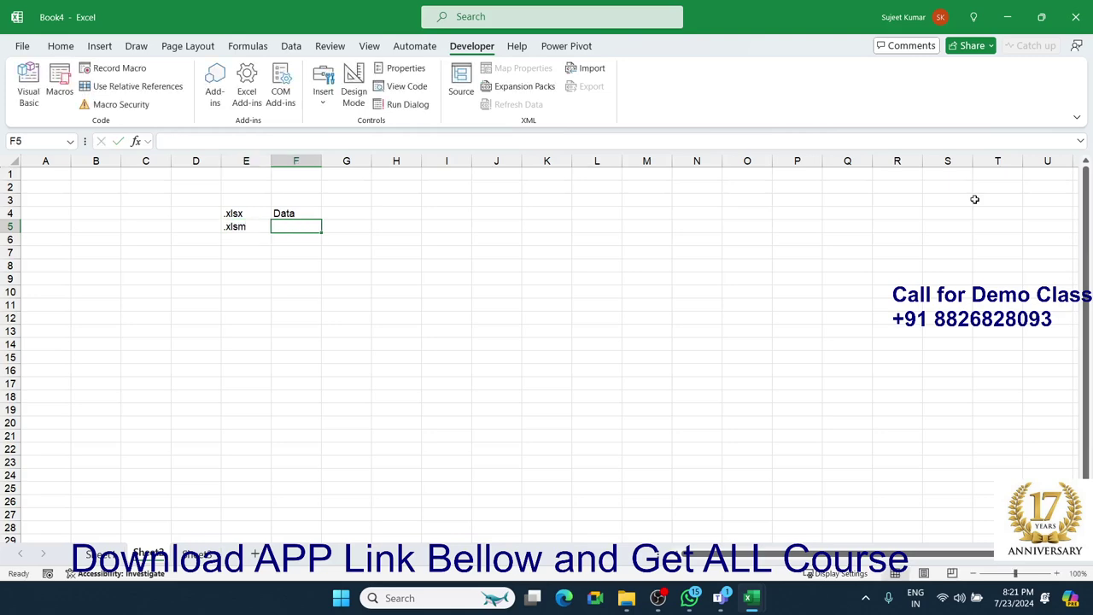
pyautogui.write('Data')
pyautogui.press('Tab')
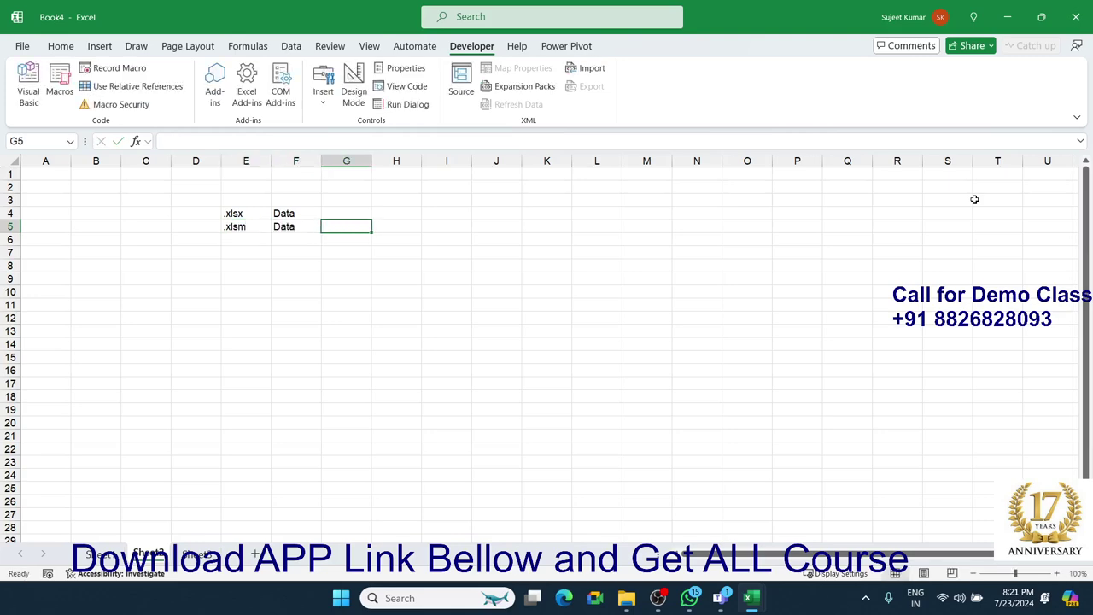
pyautogui.write('Code')
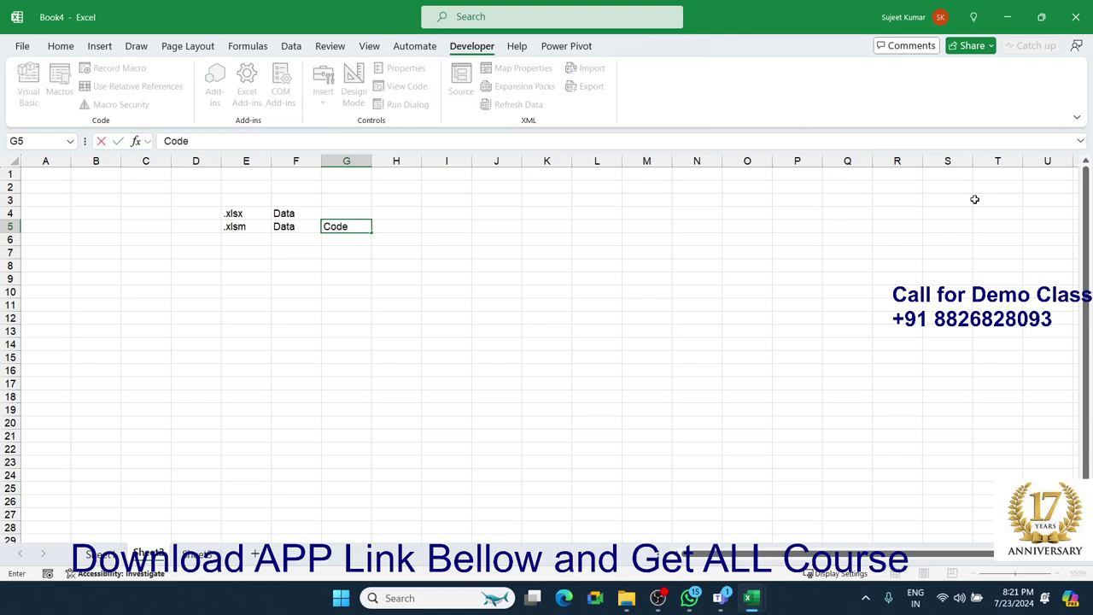
pyautogui.press('Return')
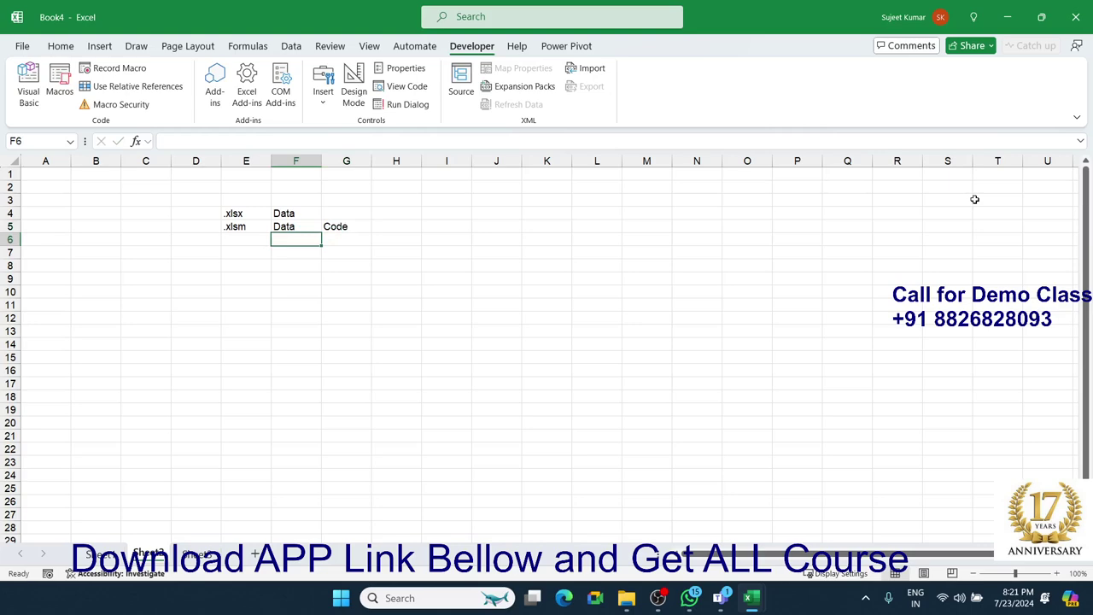
# - Enter '.xlsa' in E6 and 'code' in G6, then select row 6's entries
pyautogui.press('Left')
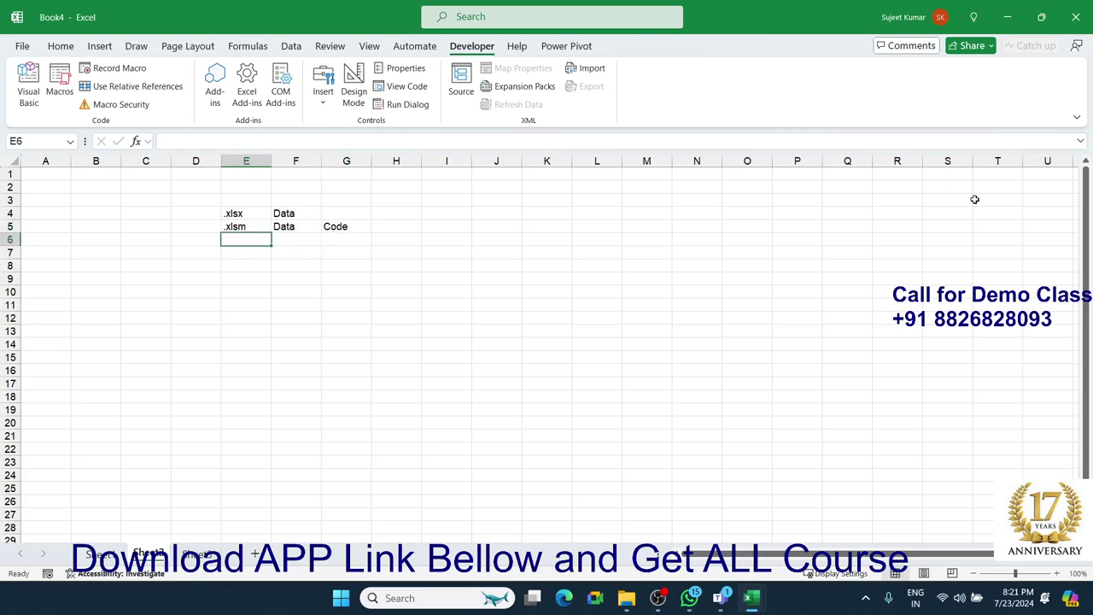
pyautogui.write('.xk')
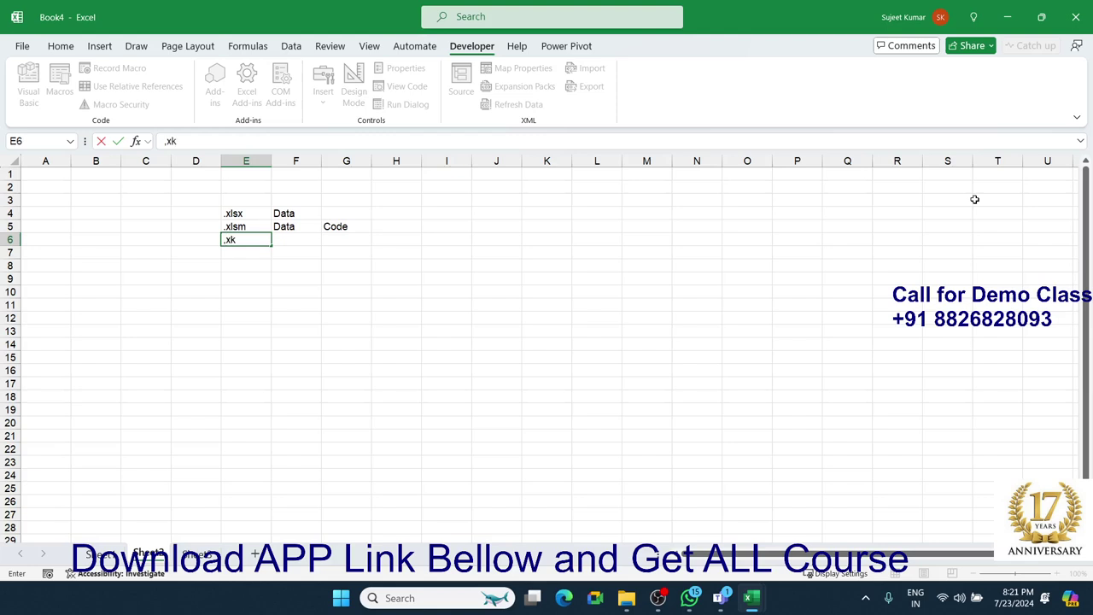
pyautogui.press('BackSpace')
pyautogui.write('lsa')
pyautogui.press('Return')
pyautogui.press('Up')
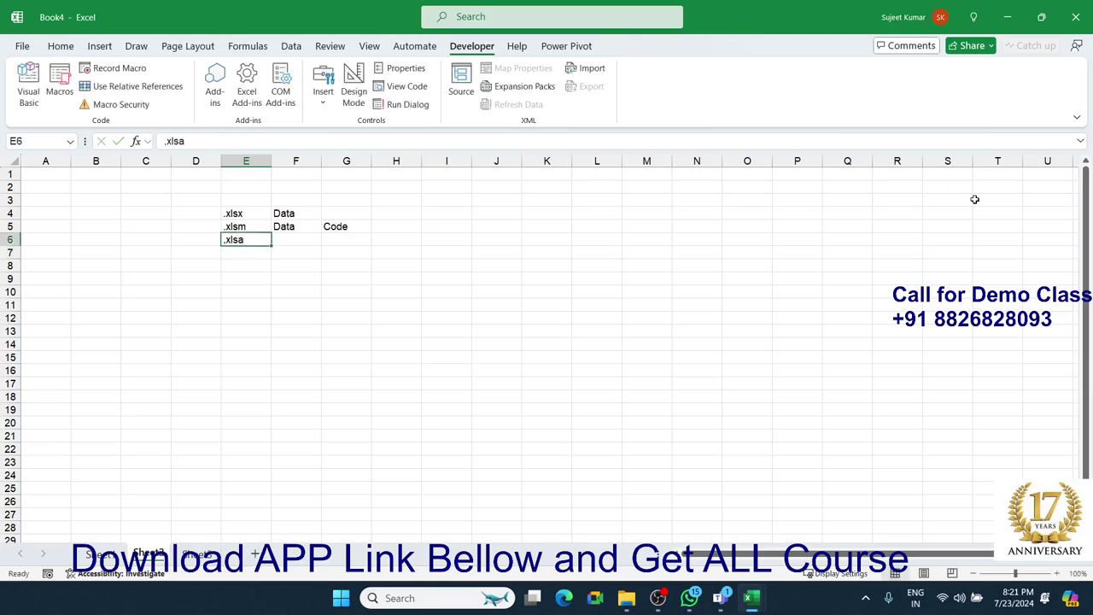
pyautogui.press('Right')
pyautogui.press('Right')
pyautogui.write('code')
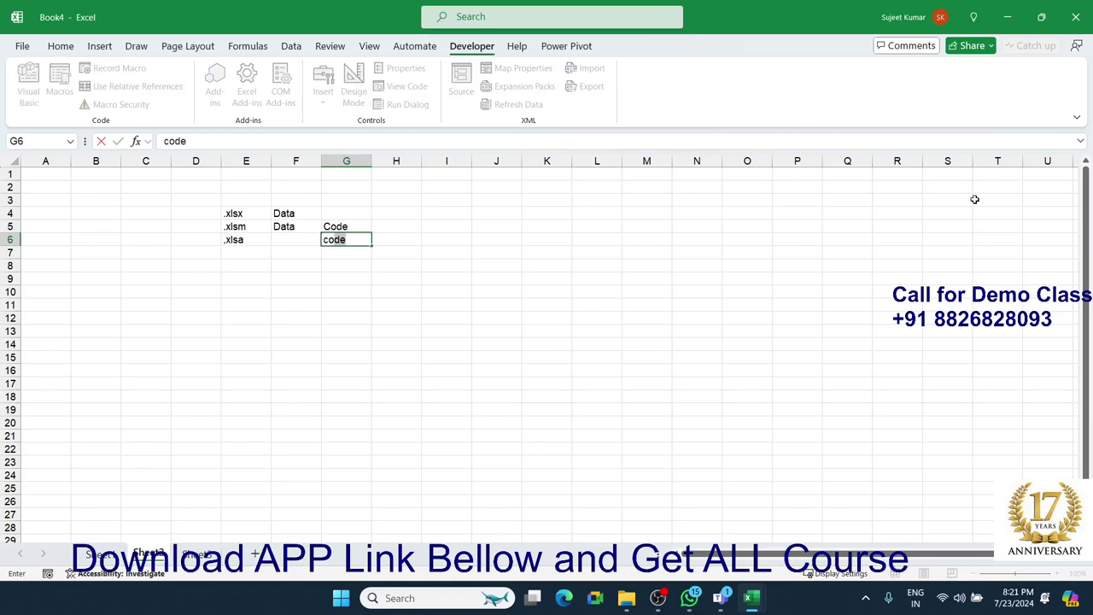
pyautogui.press('Return')
pyautogui.press('Up')
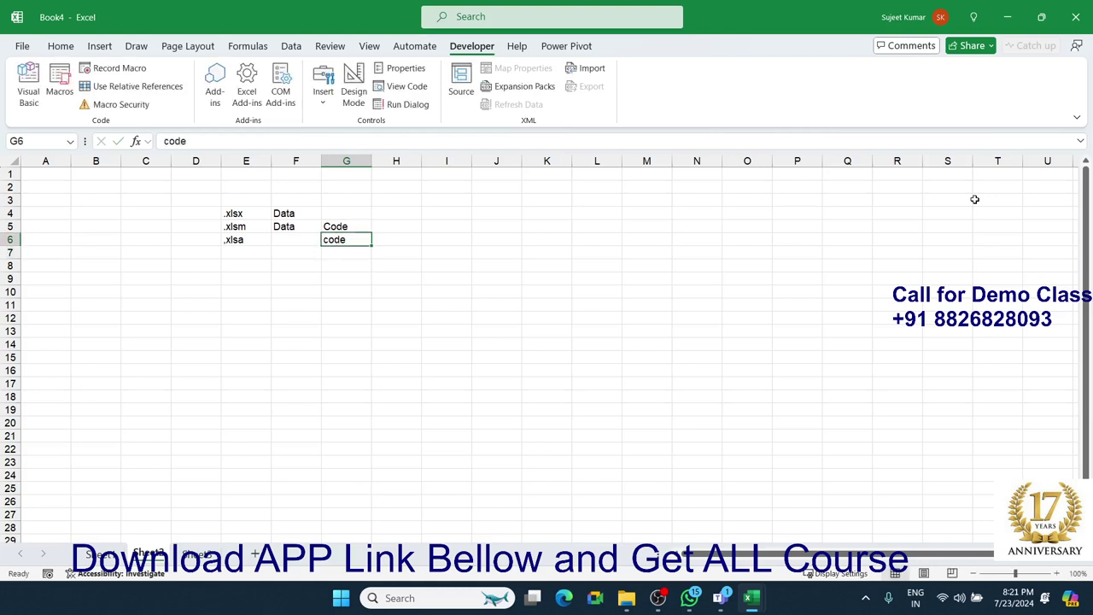
pyautogui.hotkey('shift', 'Left')
pyautogui.hotkey('shift', 'Left')
pyautogui.hotkey('shift', 'Left')
pyautogui.hotkey('shift', 'Right')
pyautogui.hotkey('shift', 'Right')
pyautogui.hotkey('shift', 'Left')
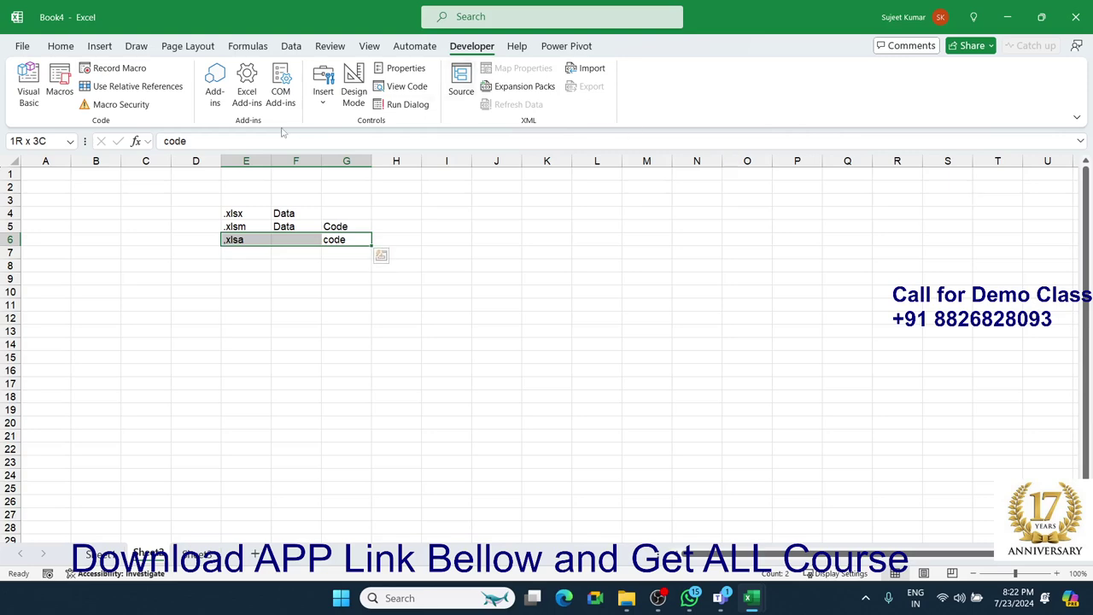
# - Check Macro Security without changes, then bring up the Save dialog with Ctrl+S
pyautogui.click(118, 104)
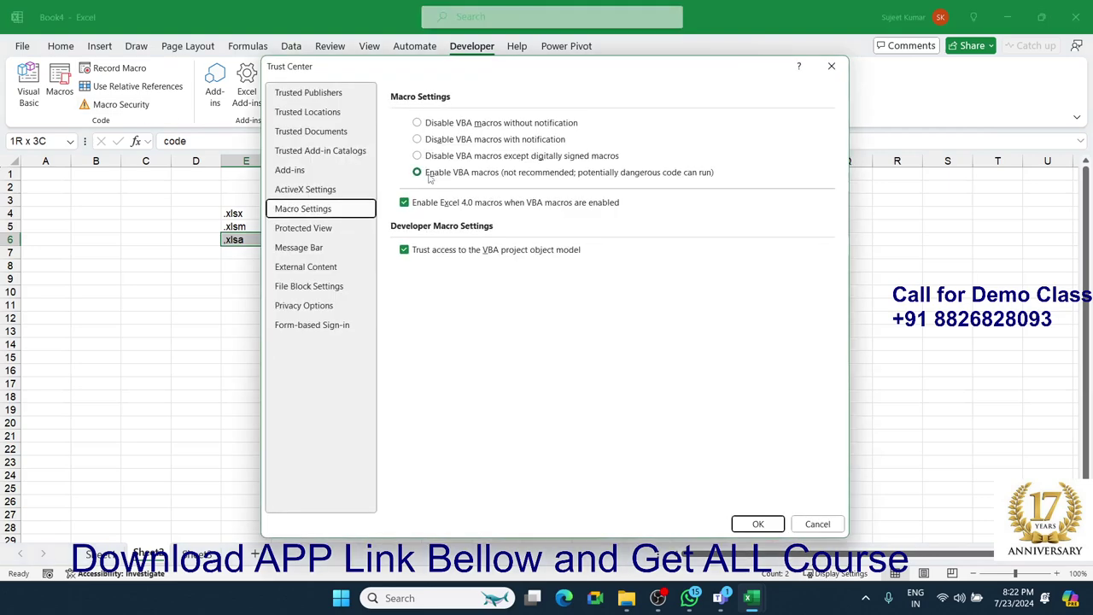
pyautogui.click(812, 522)
pyautogui.click(583, 375)
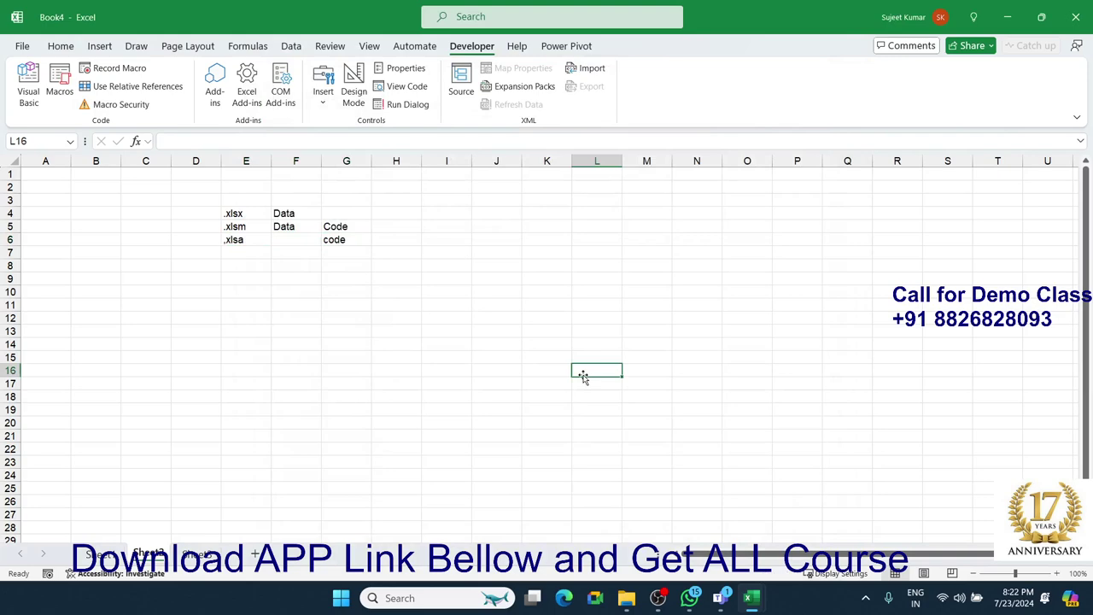
pyautogui.hotkey('ctrl', 's')
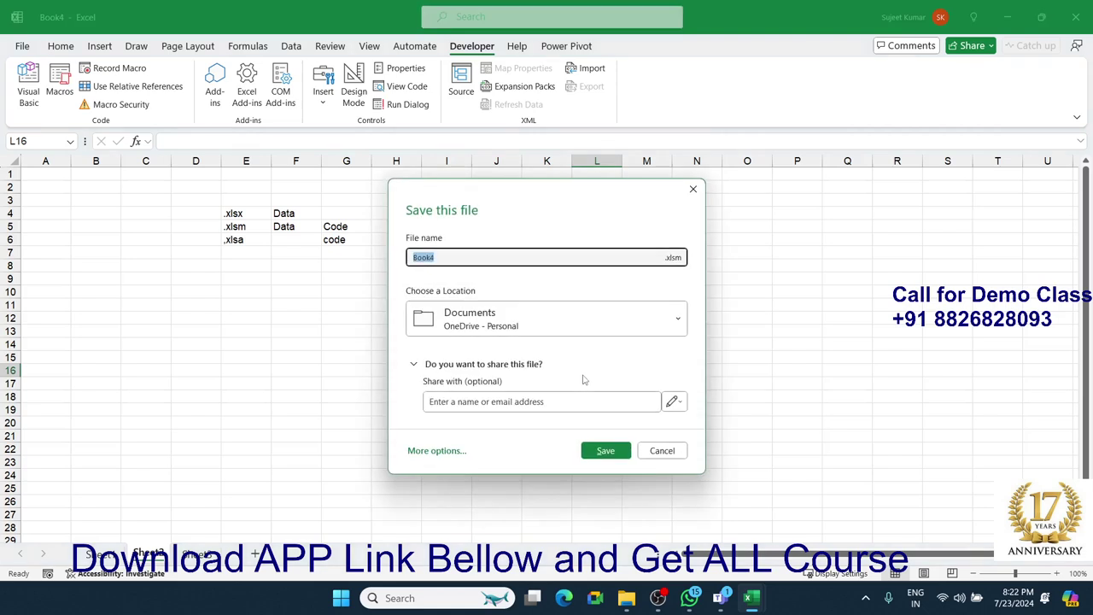
# - Compare the Excel Macro-Enabled Workbook and Excel Workbook save-as formats
pyautogui.click(676, 259)
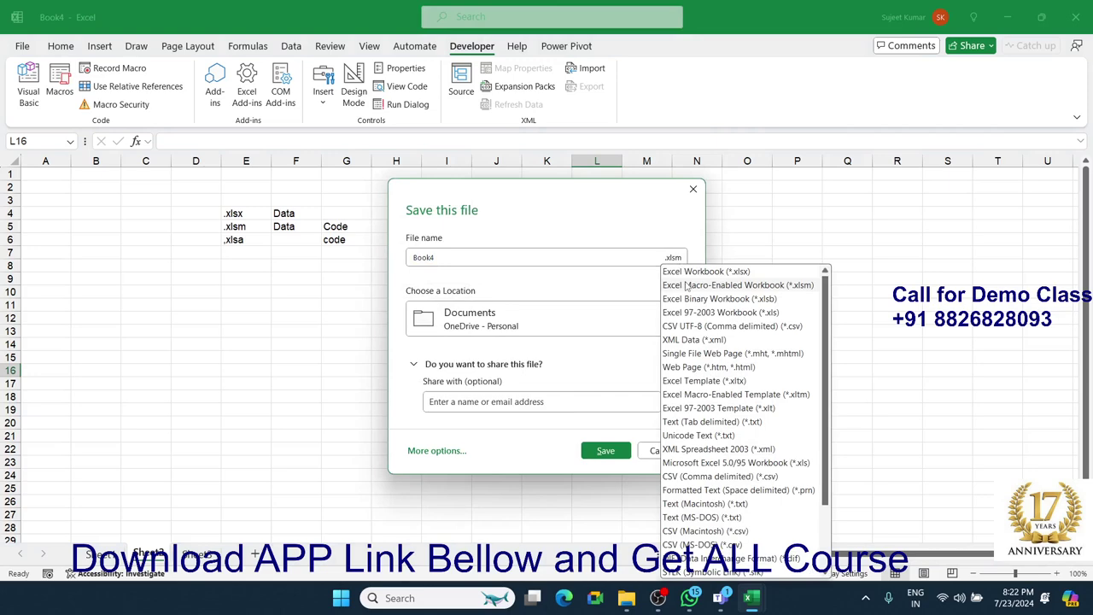
pyautogui.click(685, 285)
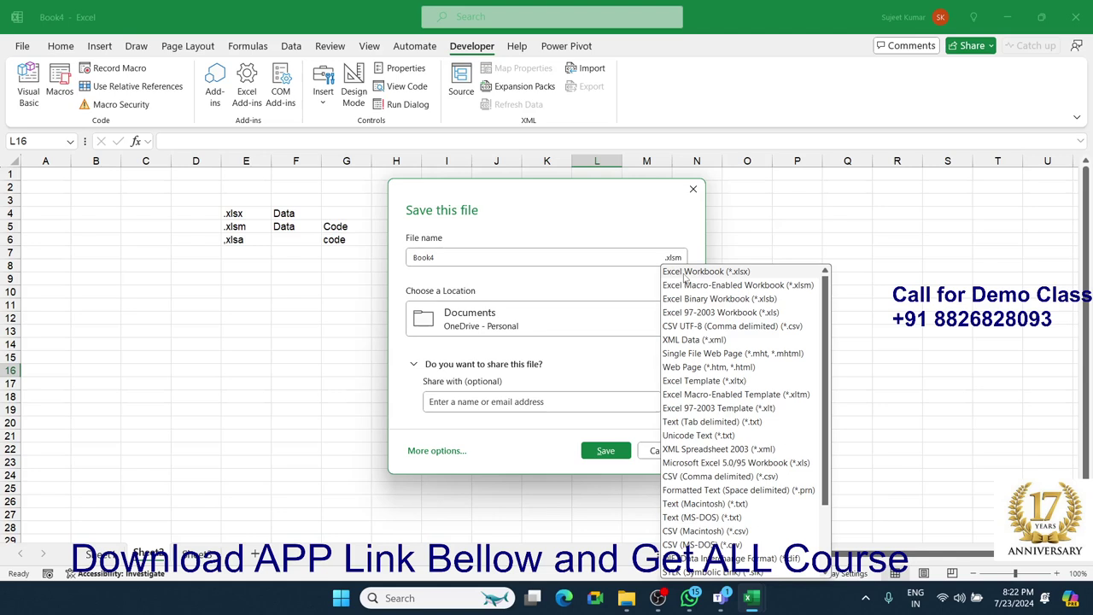
pyautogui.click(684, 275)
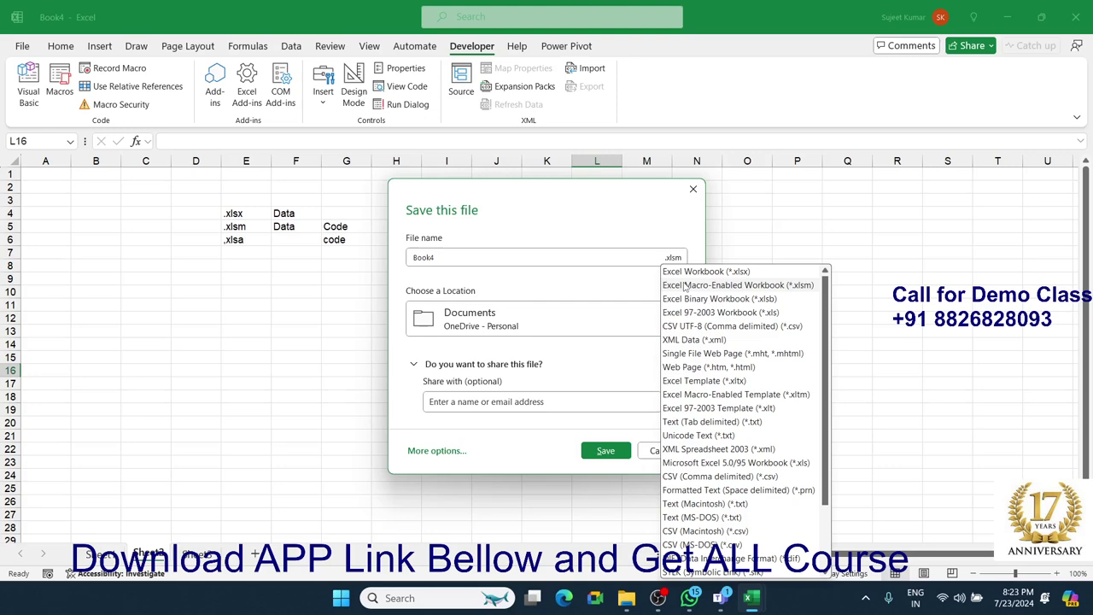
# - Dismiss the save dialog unsaved and reopen Developer > Macro Security
pyautogui.click(684, 286)
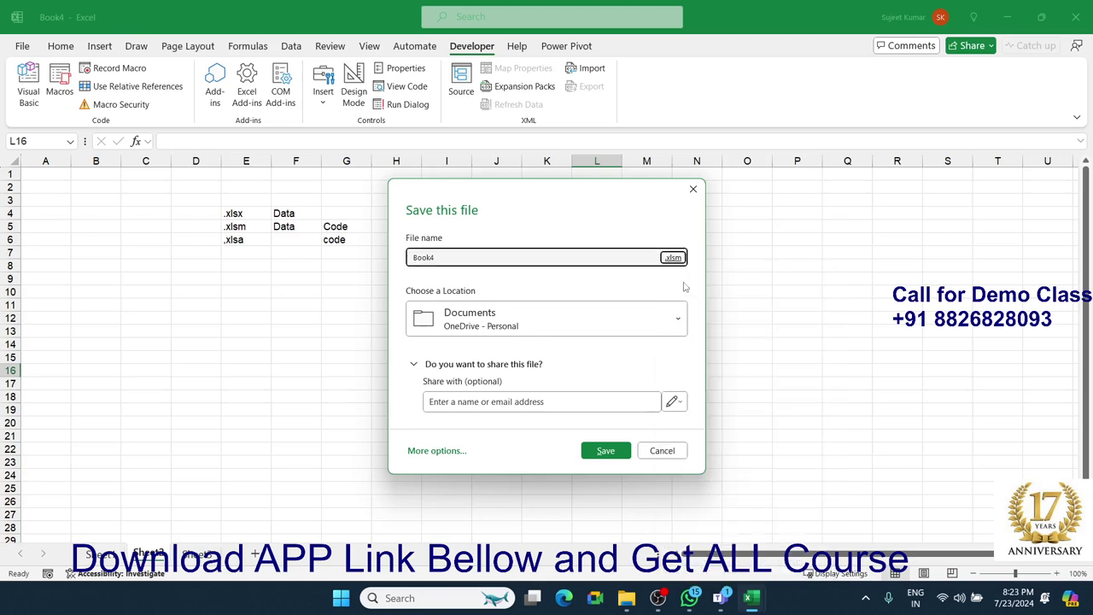
pyautogui.press('Escape')
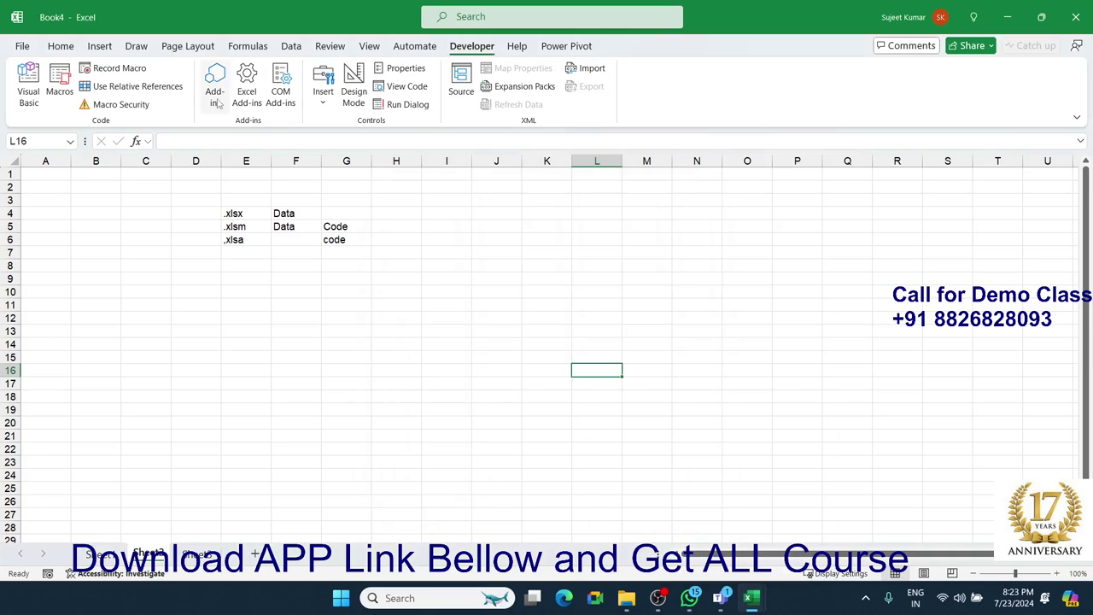
pyautogui.click(121, 105)
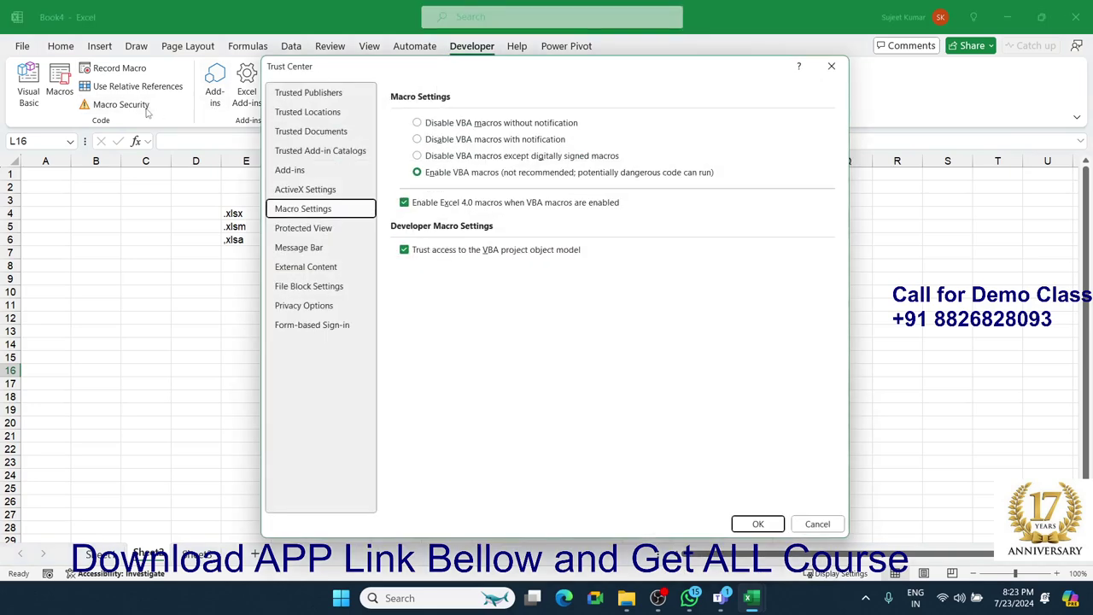
# - Close the Trust Center macro settings unchanged, reopen and cancel them again, then select cell I15
pyautogui.click(804, 520)
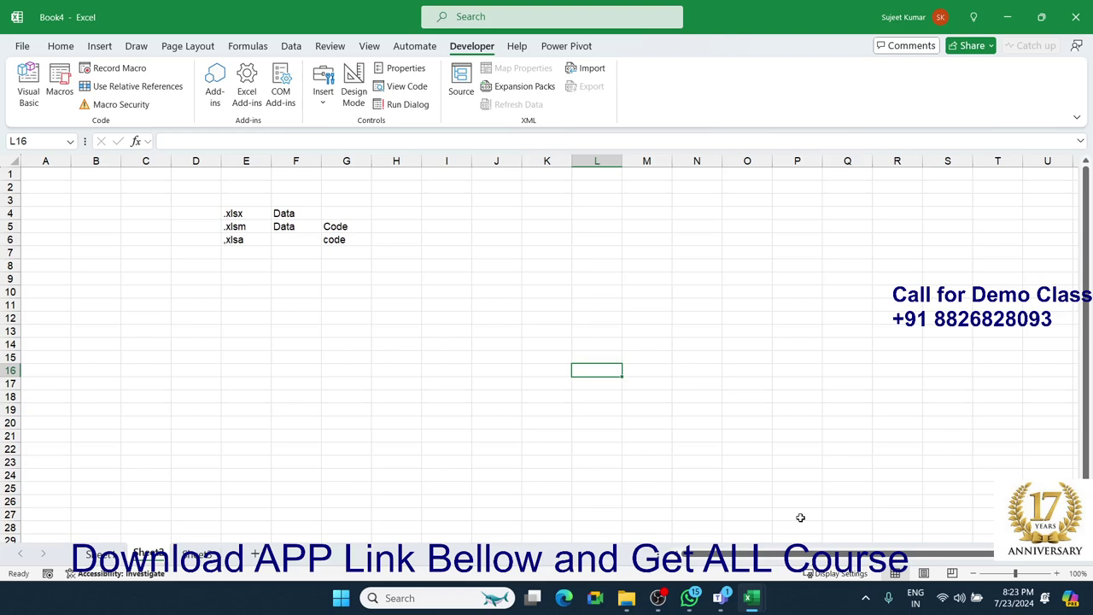
pyautogui.click(120, 106)
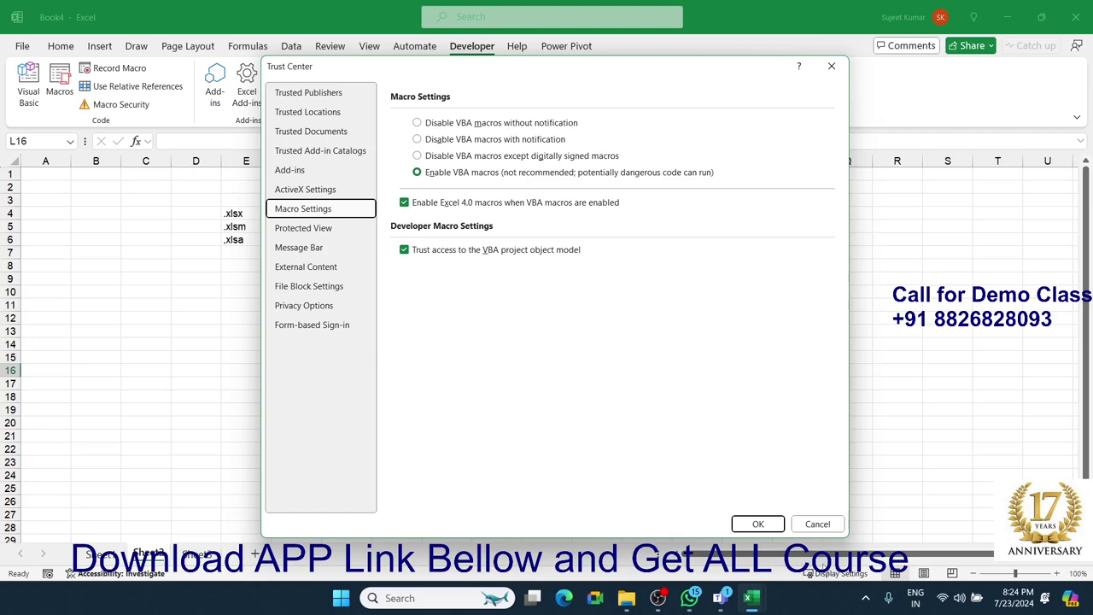
pyautogui.click(811, 523)
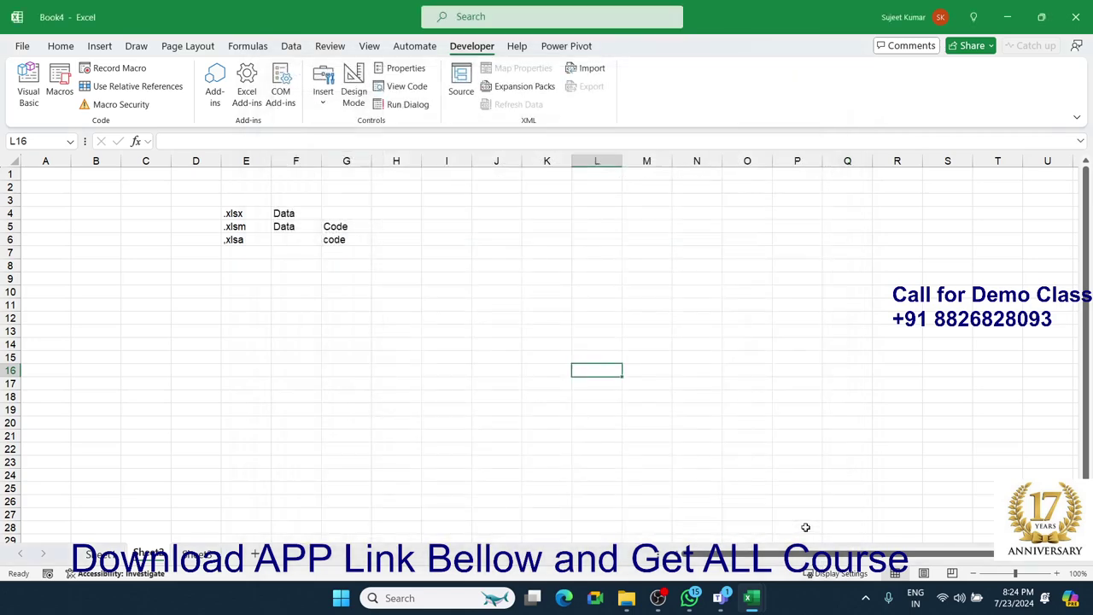
pyautogui.click(453, 353)
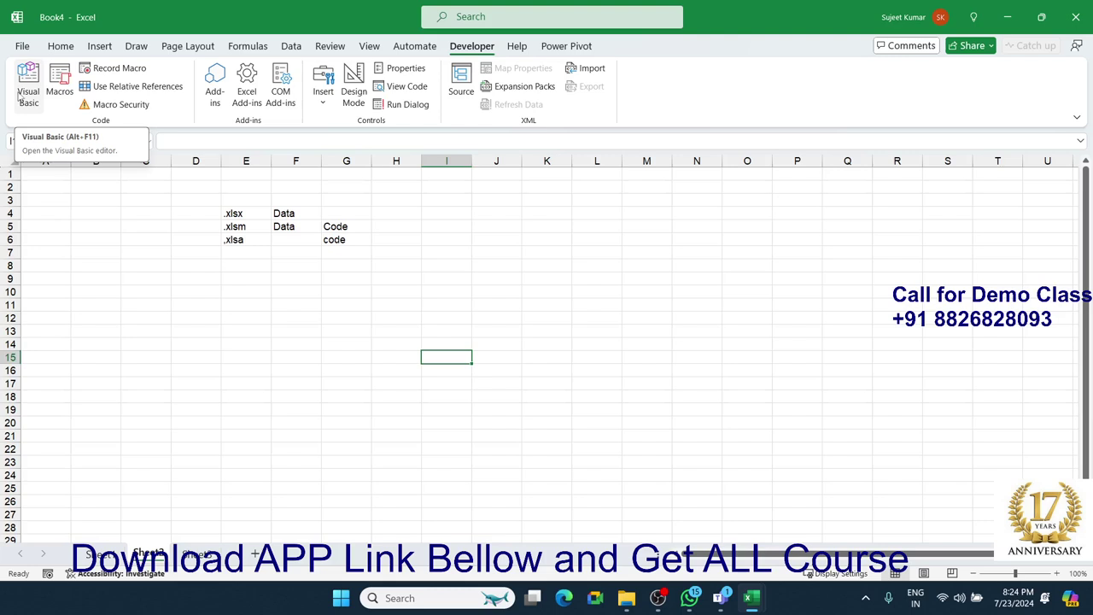
# - Open the Visual Basic editor for Book4 and maximize its window
pyautogui.click(18, 98)
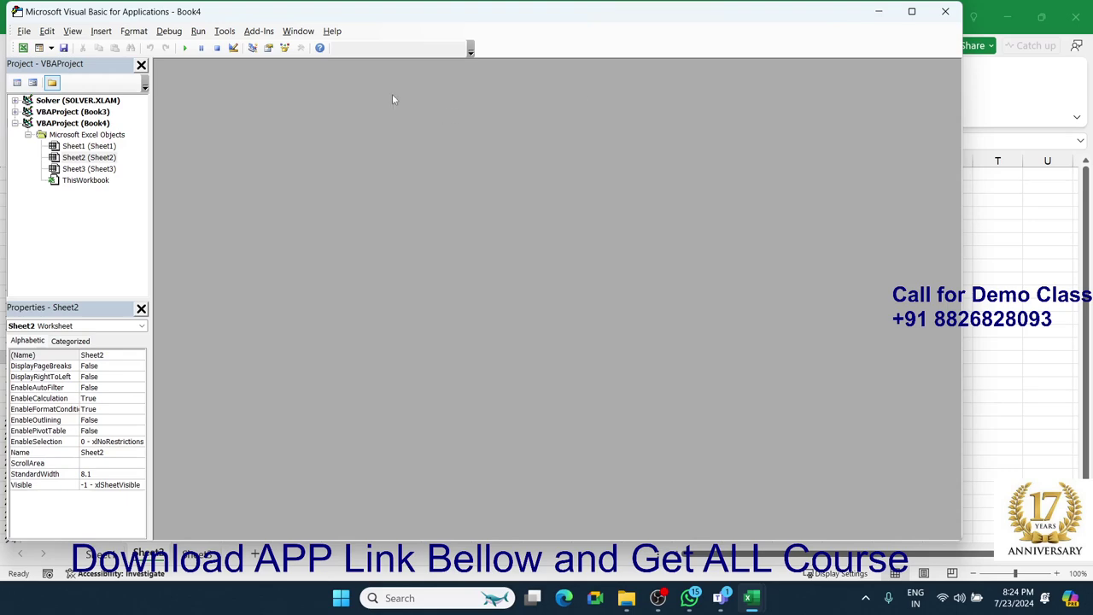
pyautogui.doubleClick(364, 17)
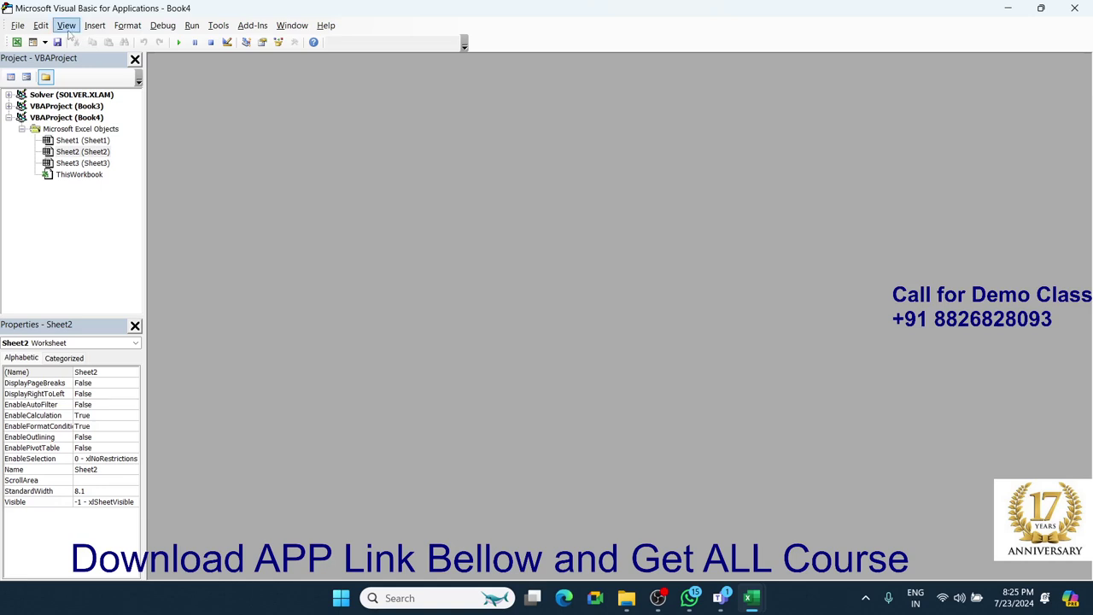
pyautogui.click(68, 33)
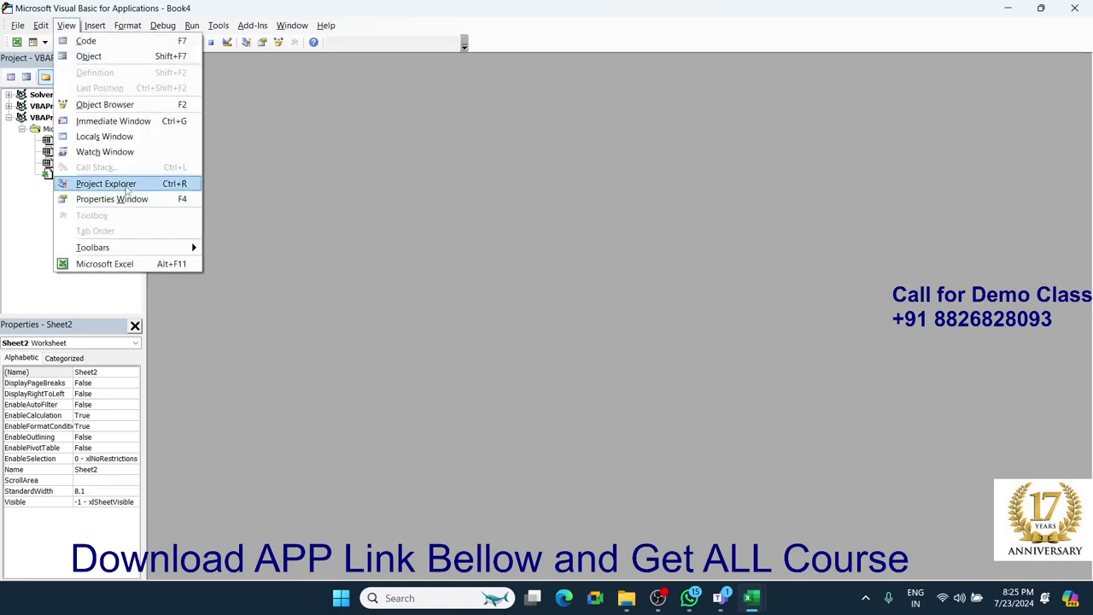
pyautogui.click(12, 217)
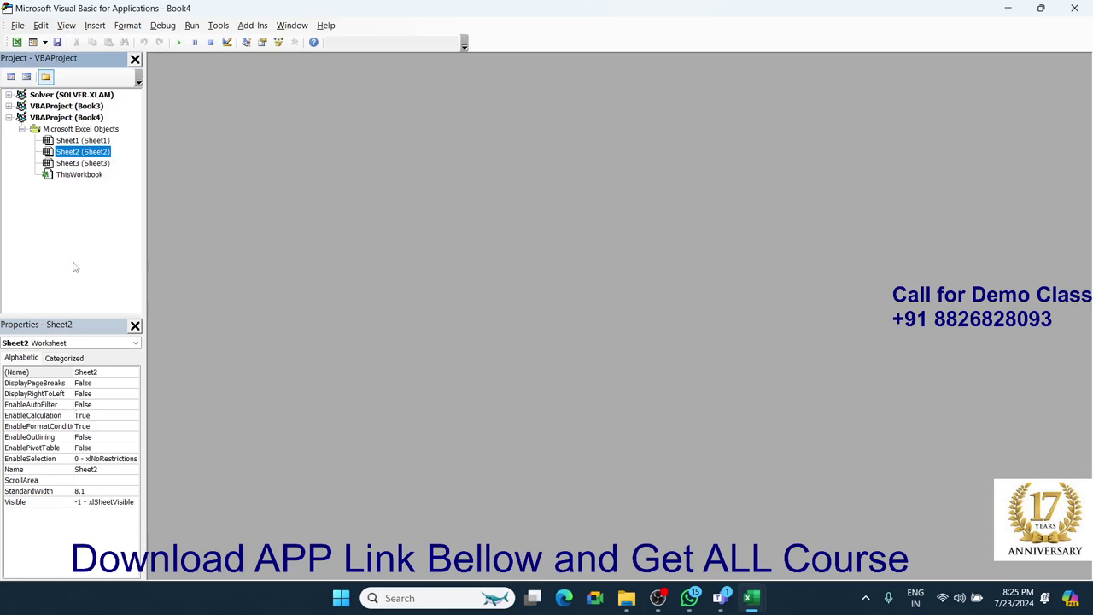
# - Expand VBAProject (Book4) to list Sheet1, Sheet2, Sheet3 and ThisWorkbook
pyautogui.click(9, 118)
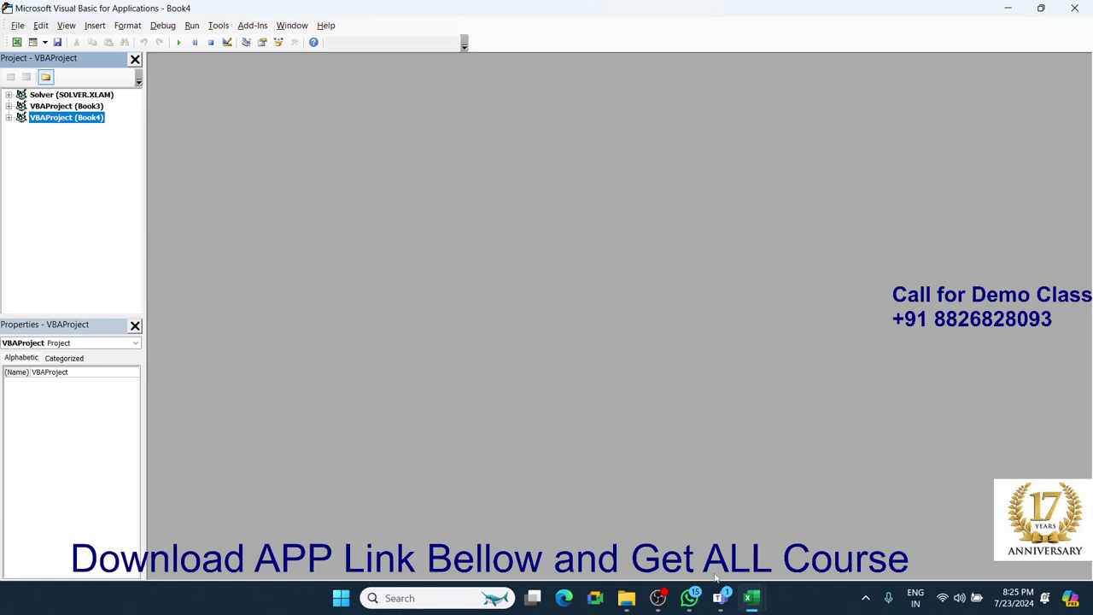
pyautogui.moveTo(751, 602)
pyautogui.click(9, 119)
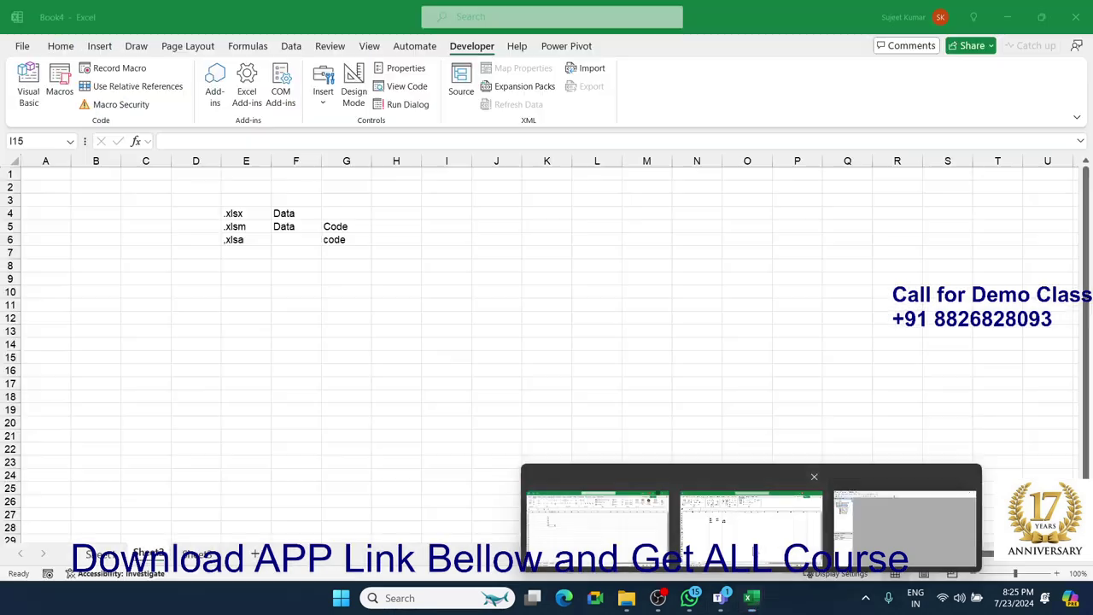
pyautogui.click(752, 512)
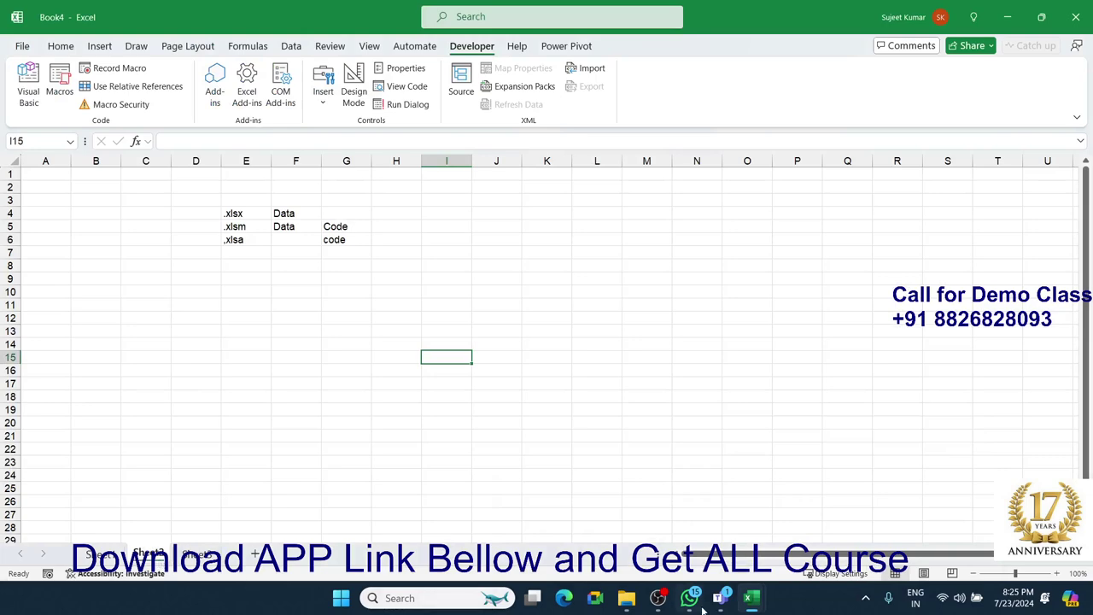
pyautogui.moveTo(760, 600)
pyautogui.click(909, 517)
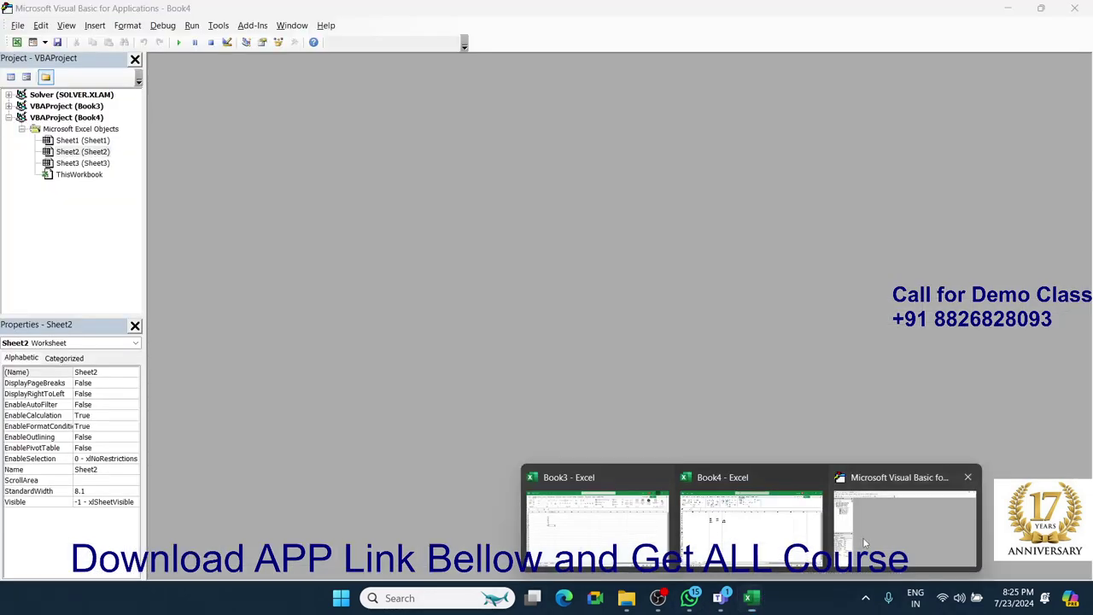
pyautogui.click(81, 174)
pyautogui.click(86, 163)
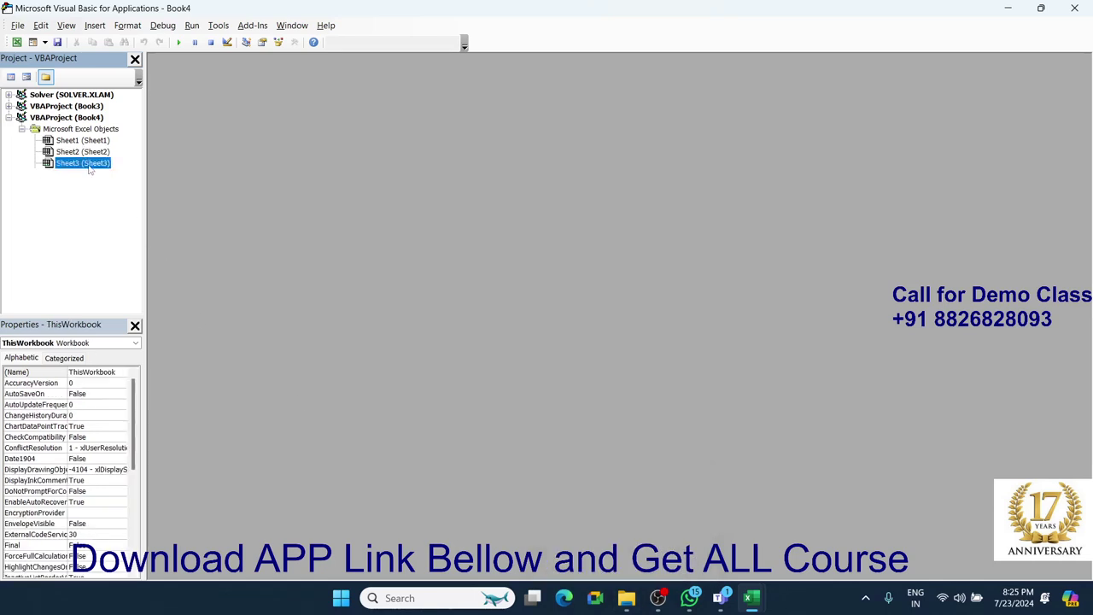
pyautogui.click(85, 151)
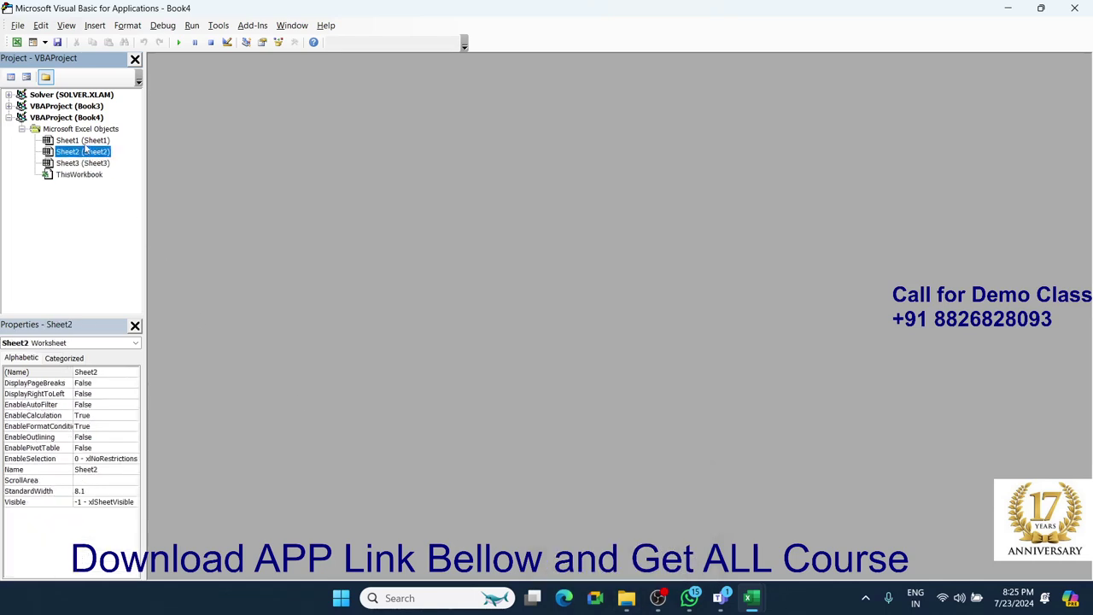
# - Open Sheet1's code window and insert a new module, Module1, via Insert > Module
pyautogui.doubleClick(85, 144)
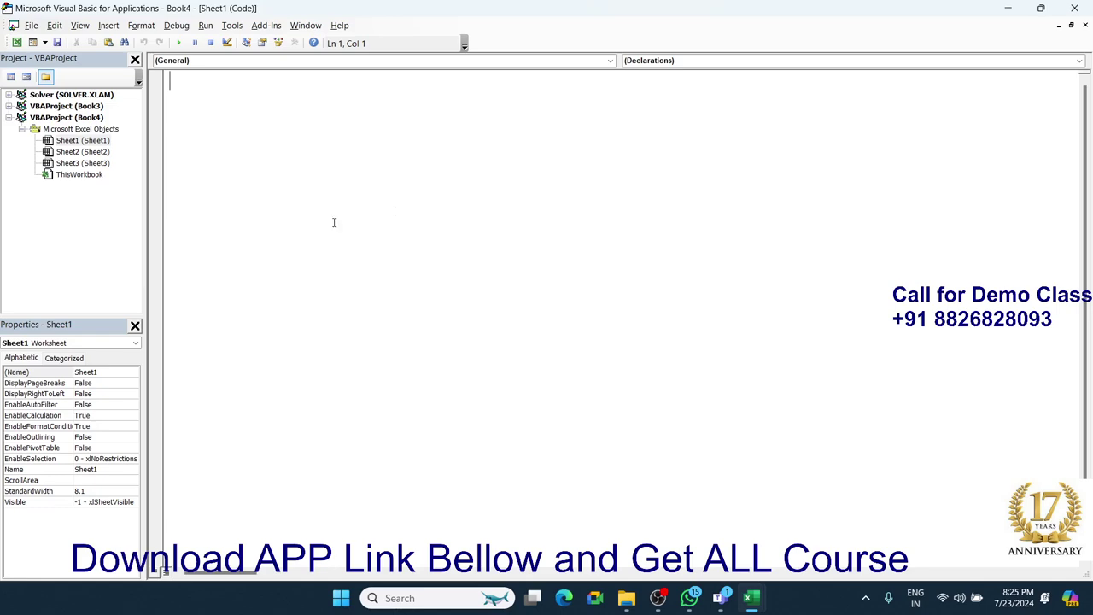
pyautogui.click(109, 26)
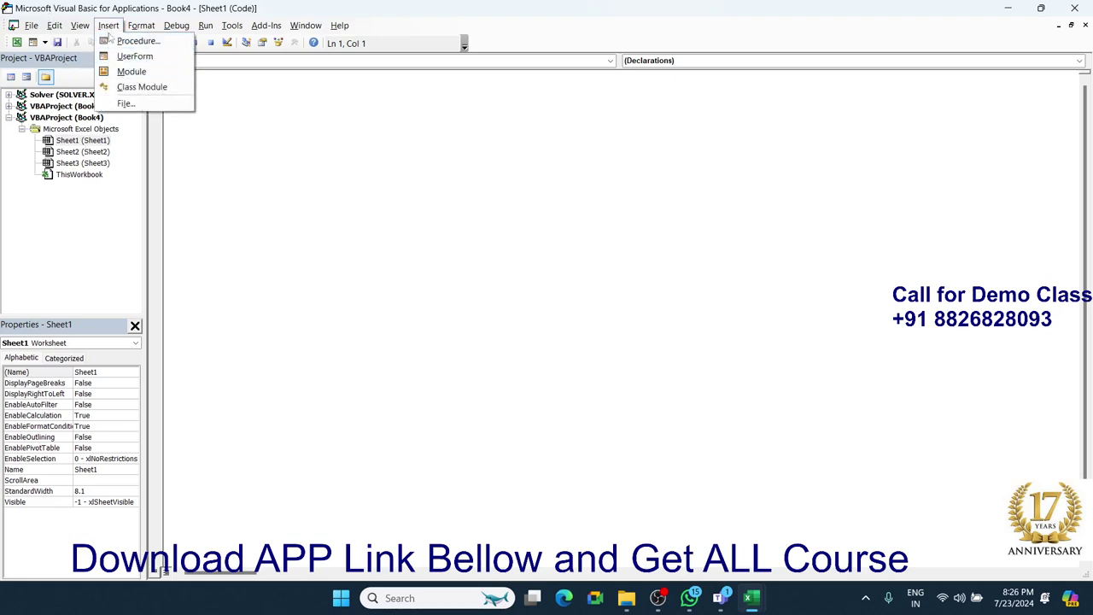
pyautogui.click(131, 72)
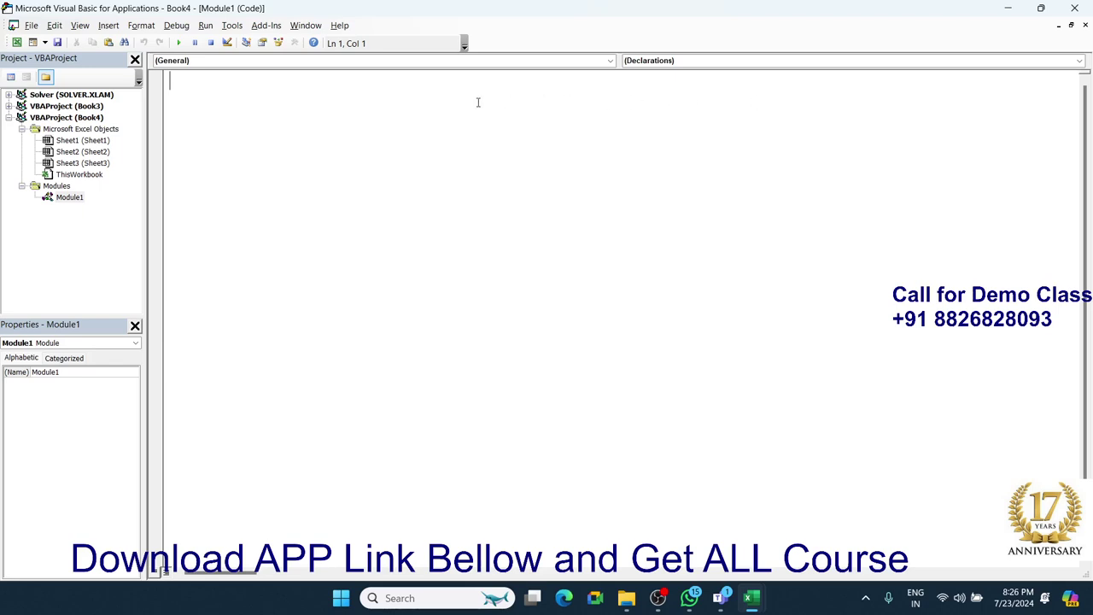
# - Open Sheet2's and Module1's code windows, then return to Sheet1's code
pyautogui.doubleClick(108, 151)
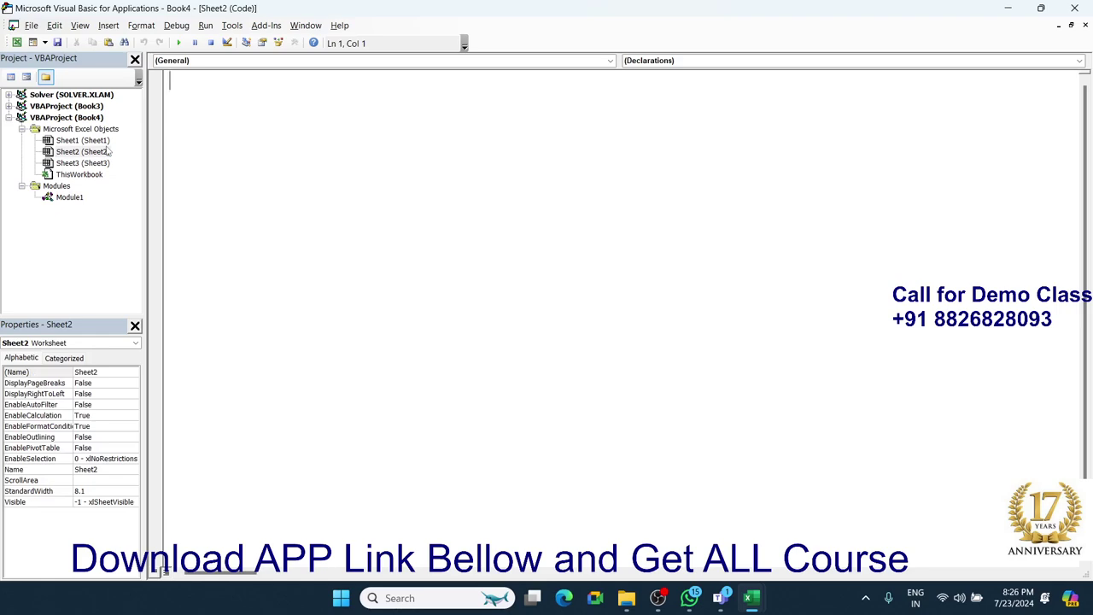
pyautogui.doubleClick(73, 199)
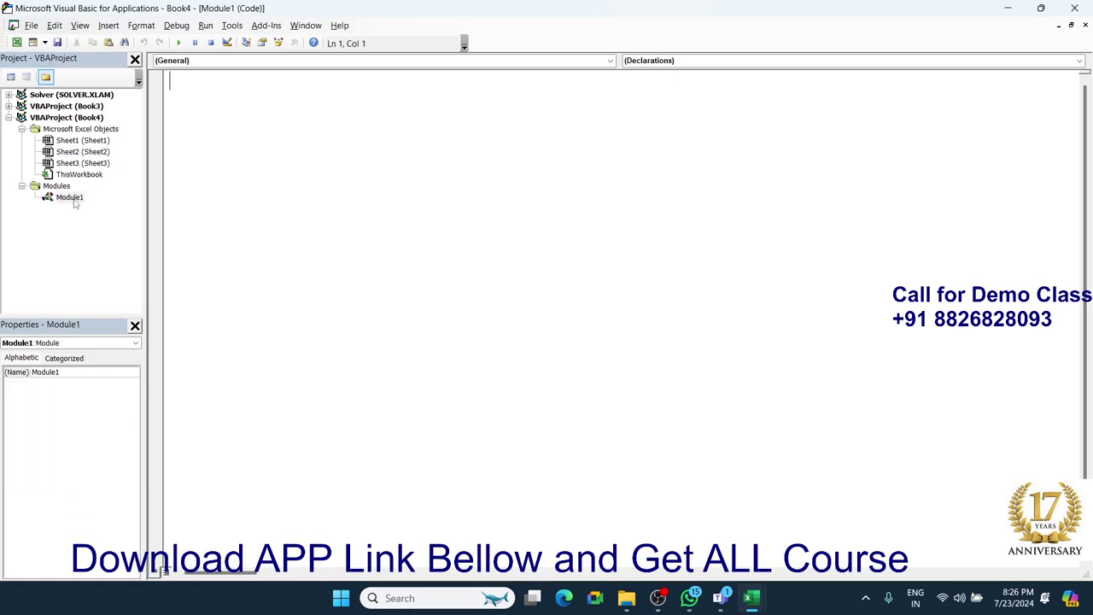
pyautogui.click(103, 31)
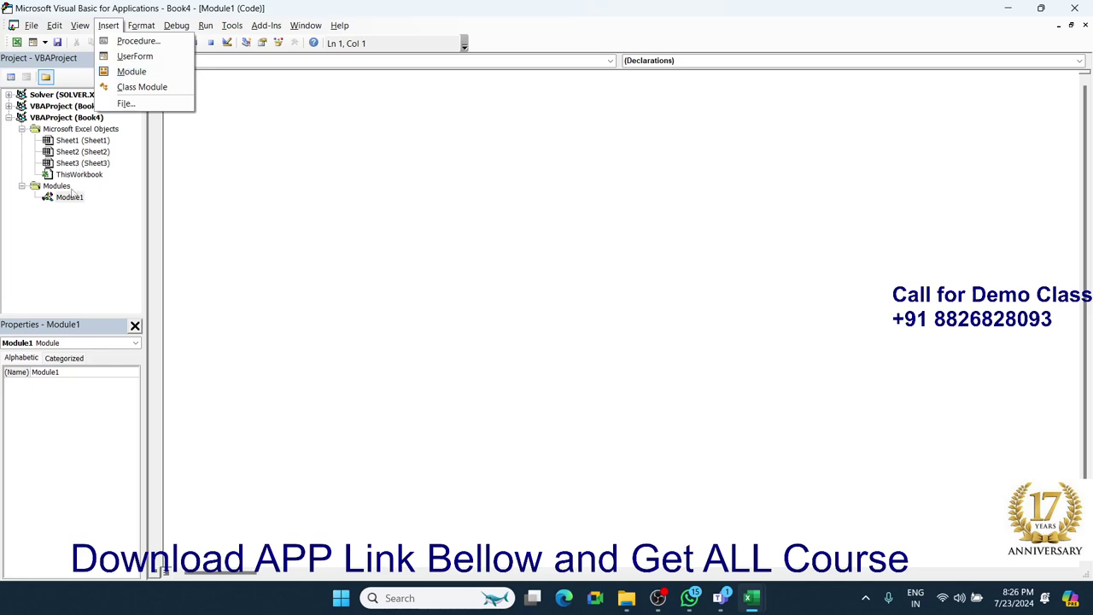
pyautogui.click(233, 148)
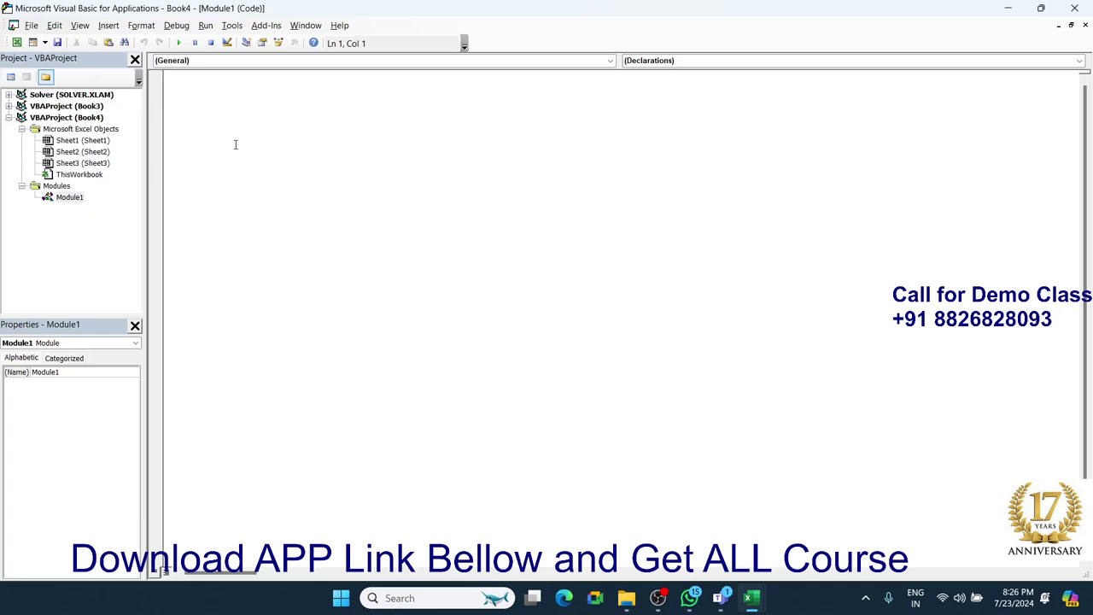
pyautogui.doubleClick(85, 141)
# - Write an empty Sub test() with blank lines in Sheet1's code, then Alt+Tab back to Book4
pyautogui.write('s')
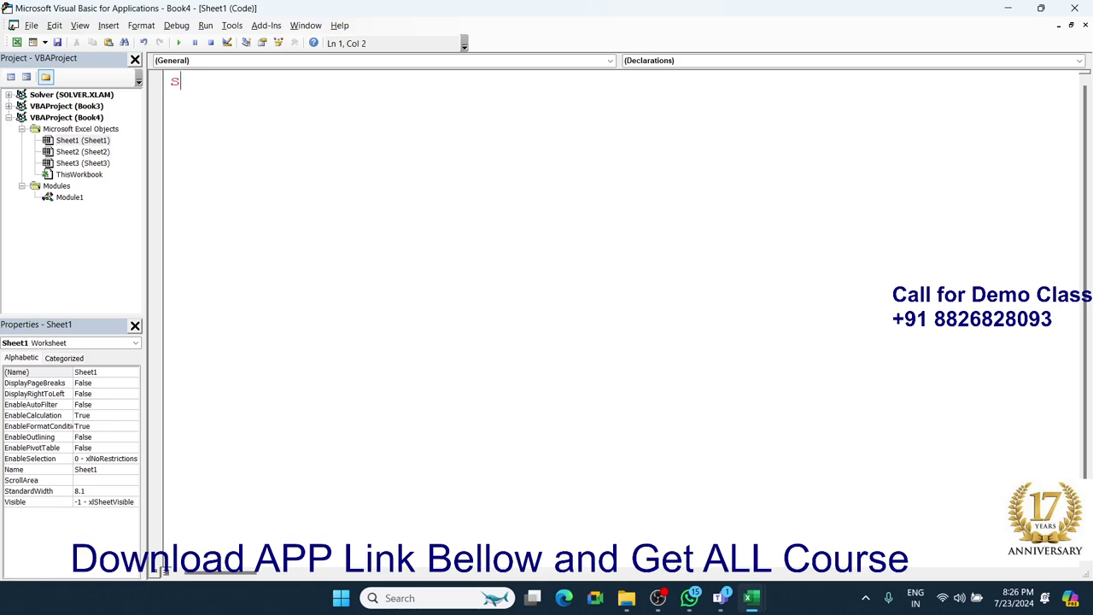
pyautogui.write('ub')
pyautogui.write('tes')
pyautogui.write('t()')
pyautogui.press('Return')
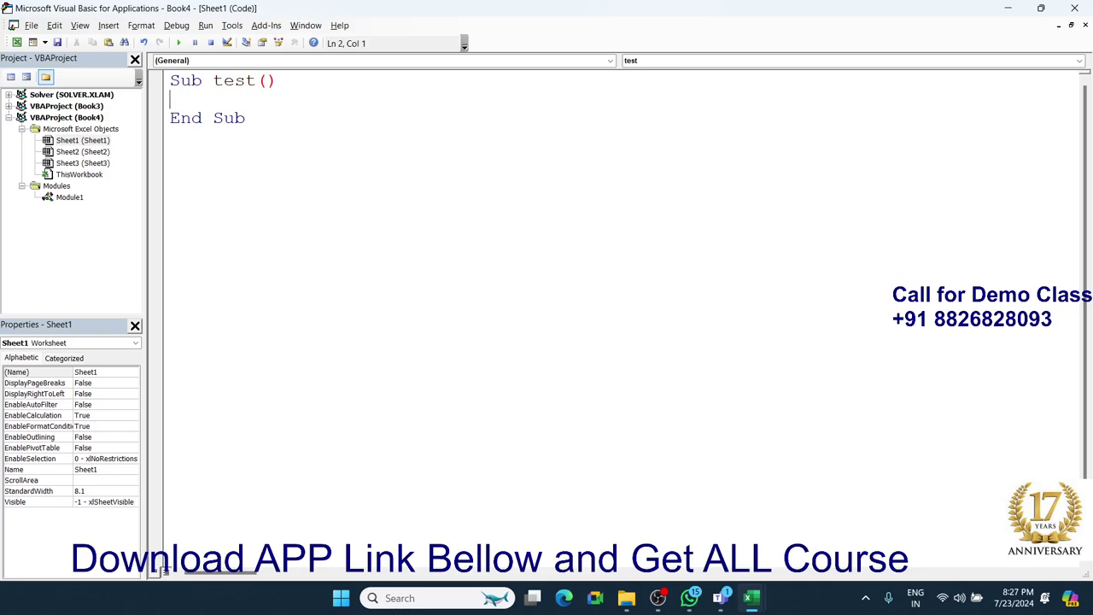
pyautogui.press('Return')
pyautogui.press('Return')
pyautogui.press('Up')
pyautogui.press('Up')
pyautogui.hotkey('shift', 'Up')
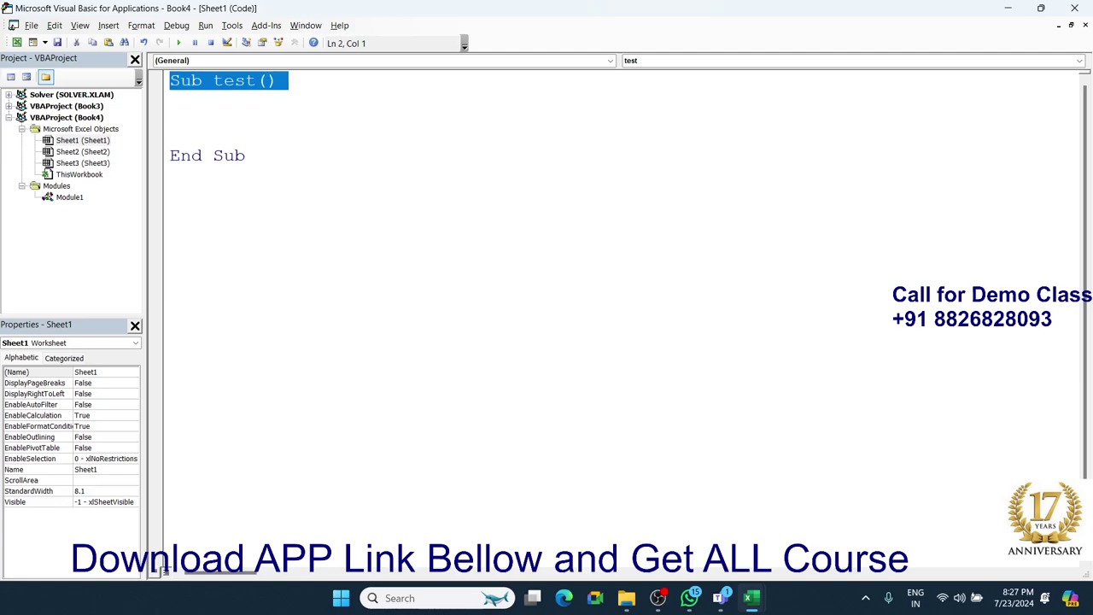
pyautogui.press('Down')
pyautogui.press('Down')
pyautogui.press('Down')
pyautogui.press('Down')
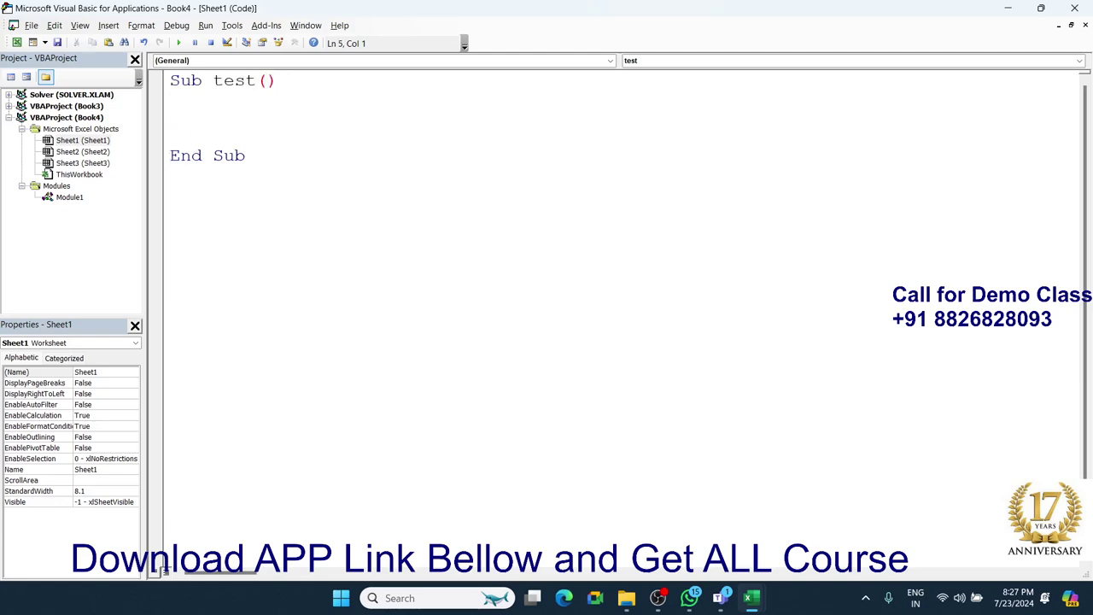
pyautogui.press('alt')
pyautogui.hotkey('alt', 'Tab')
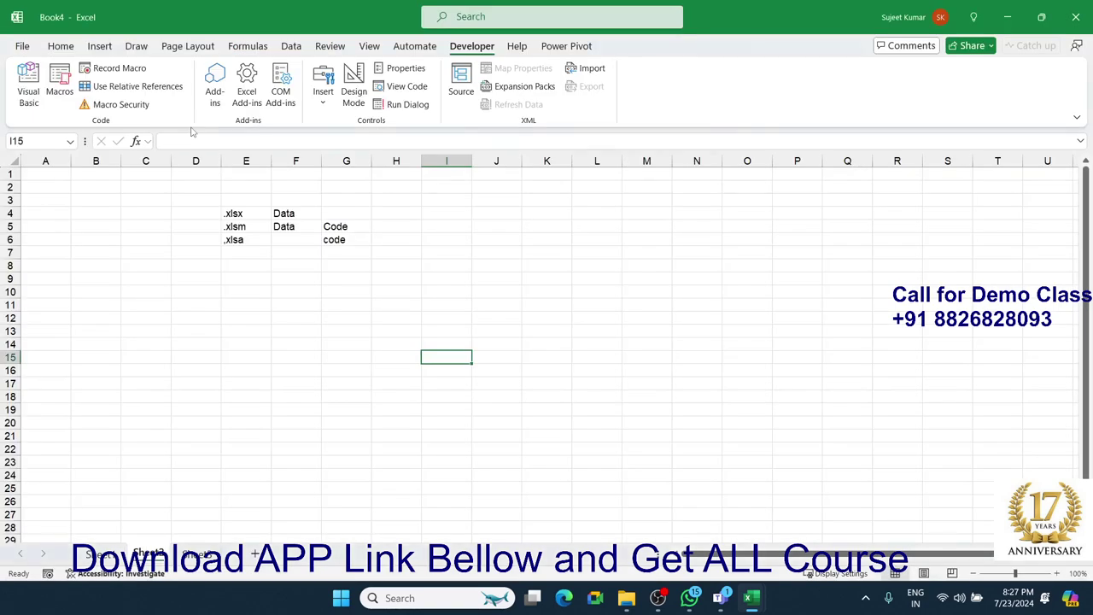
# - Add the line MsgBox "IPT Excel School" inside Sub test
pyautogui.click(68, 98)
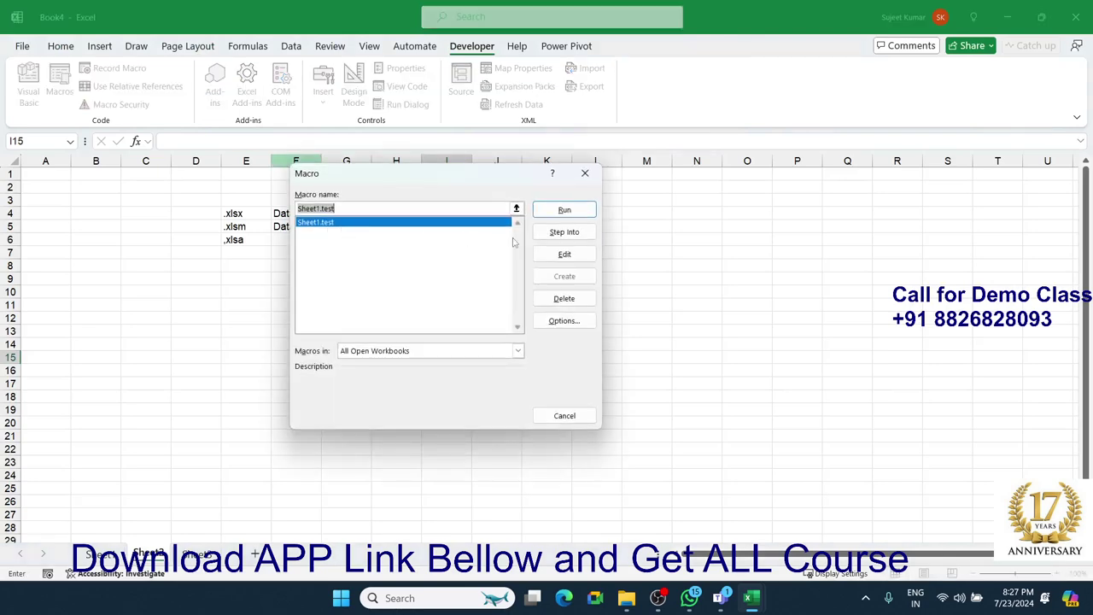
pyautogui.click(597, 175)
pyautogui.hotkey('alt', 'F11')
pyautogui.click(229, 104)
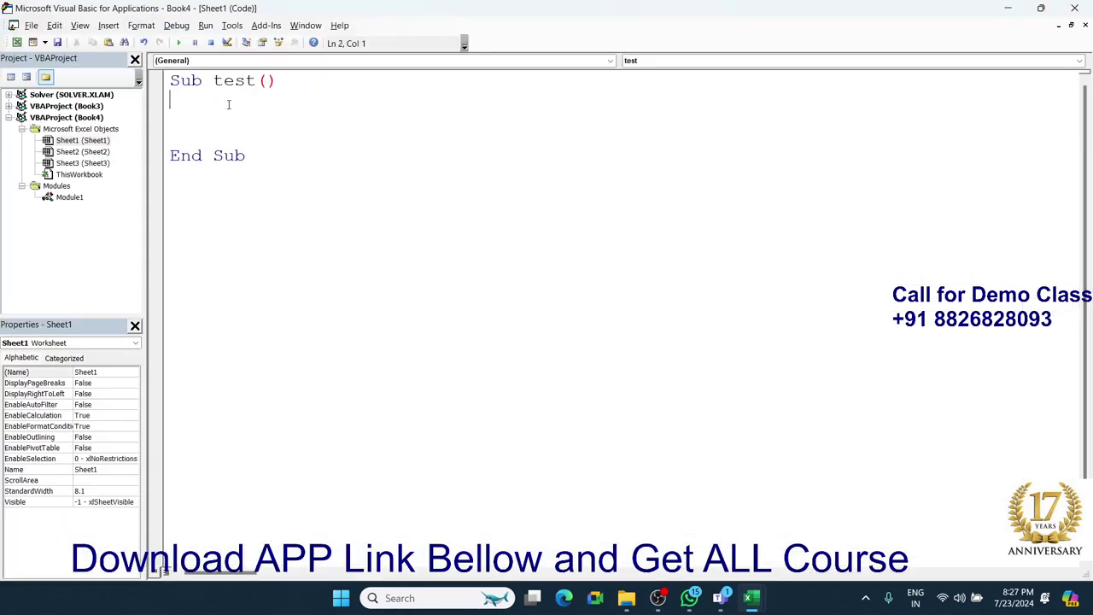
pyautogui.write('ms')
pyautogui.write('gbox')
pyautogui.press('BackSpace')
pyautogui.press('BackSpace')
pyautogui.write('ox ')
pyautogui.write('"IPT ')
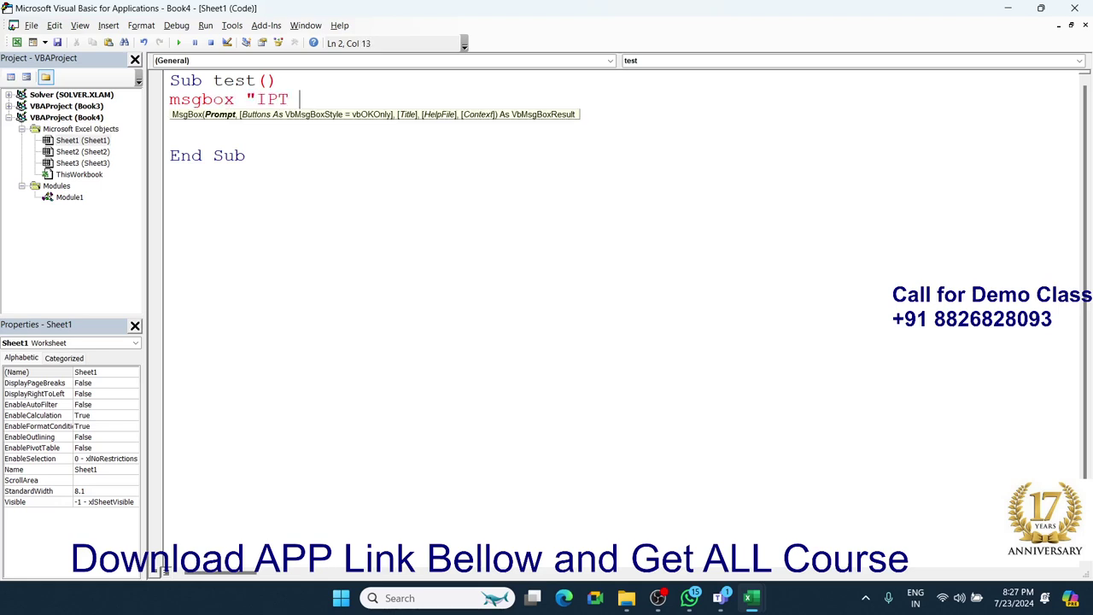
pyautogui.write('Excel ')
pyautogui.write('School"')
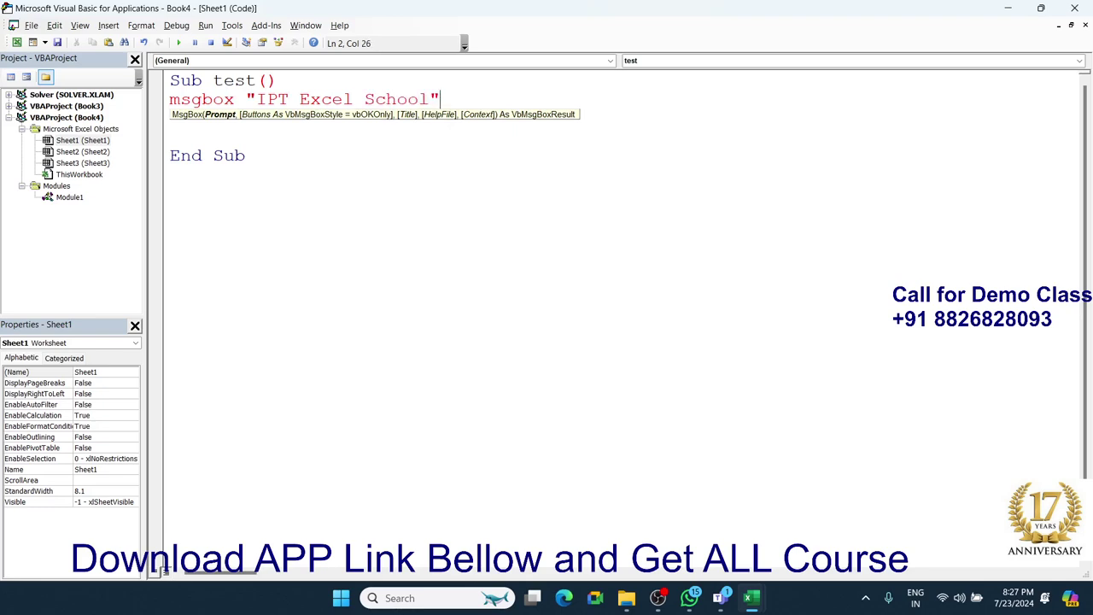
pyautogui.press('Return')
# - Run Sheet1.test from the Macros dialog and dismiss the IPT Excel School message
pyautogui.hotkey('alt', 'F11')
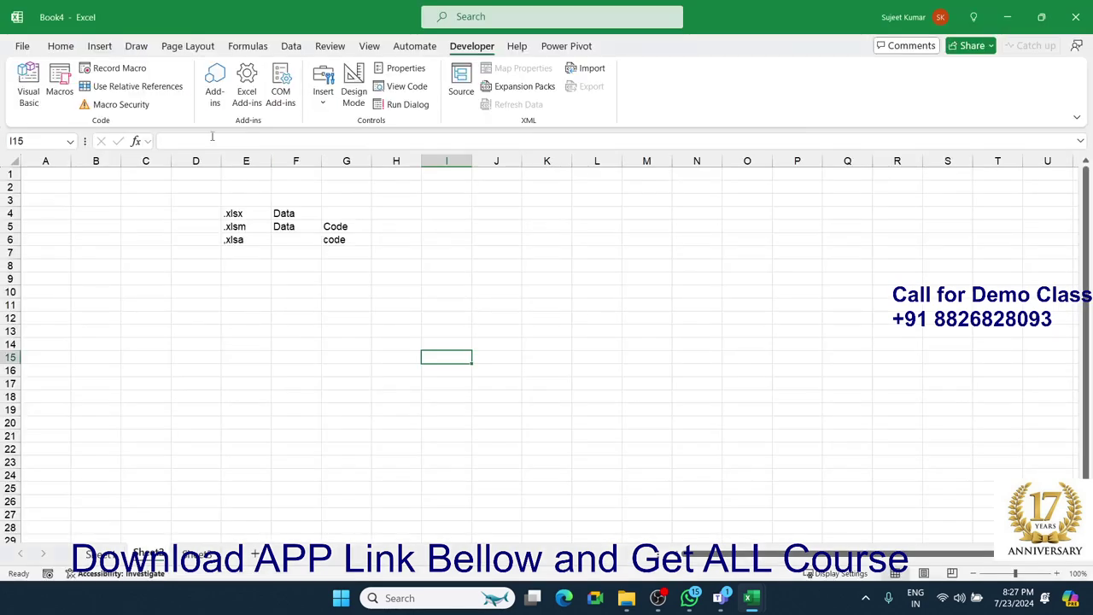
pyautogui.click(59, 94)
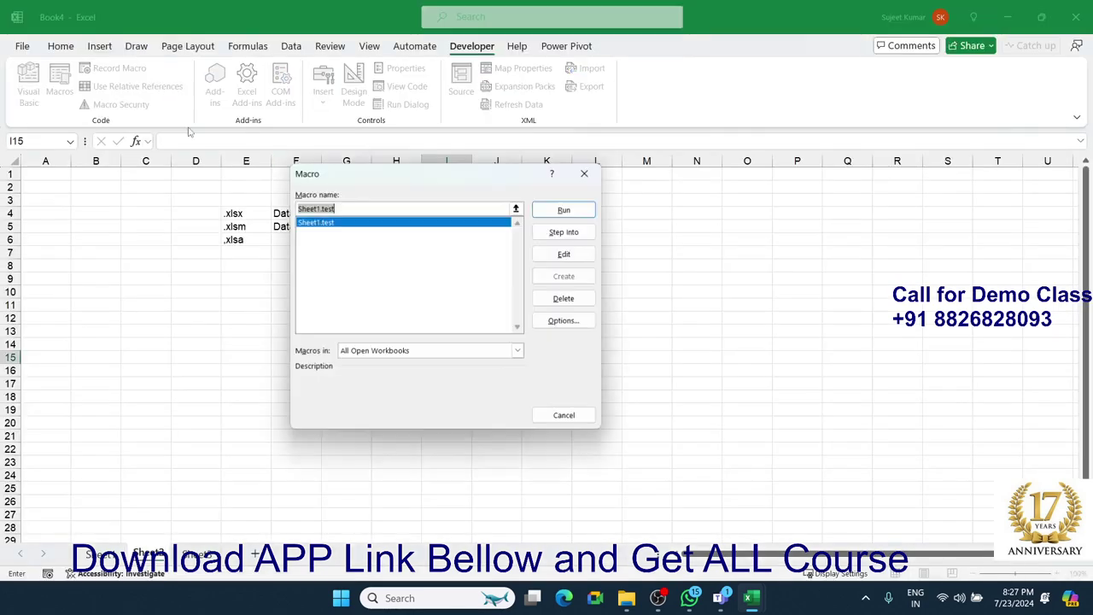
pyautogui.click(565, 211)
pyautogui.moveTo(559, 273); pyautogui.dragTo(399, 230)
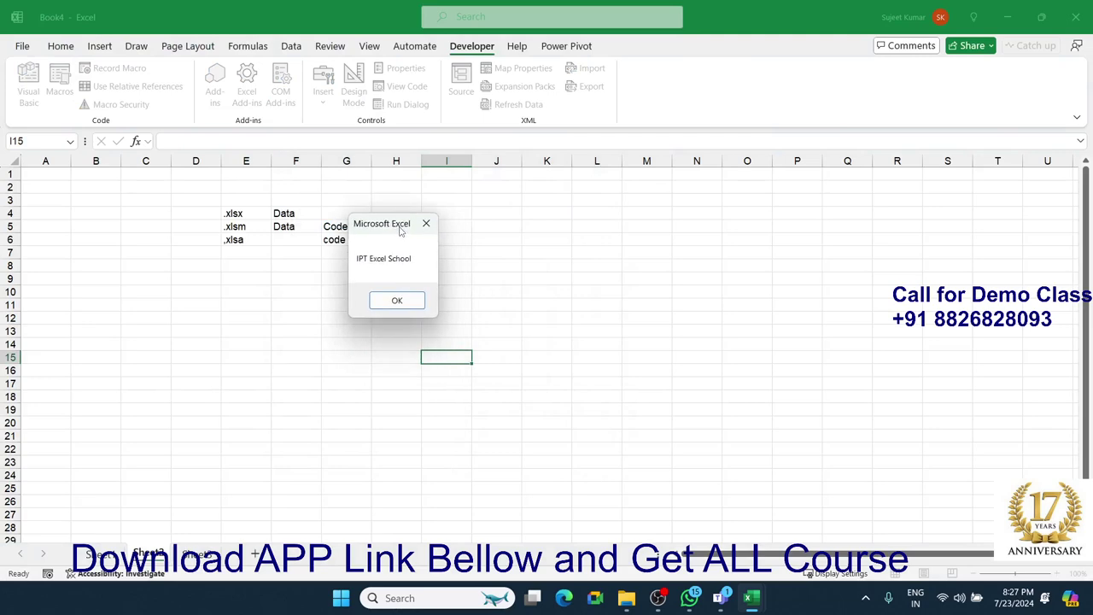
pyautogui.click(399, 303)
pyautogui.hotkey('alt', 'F11')
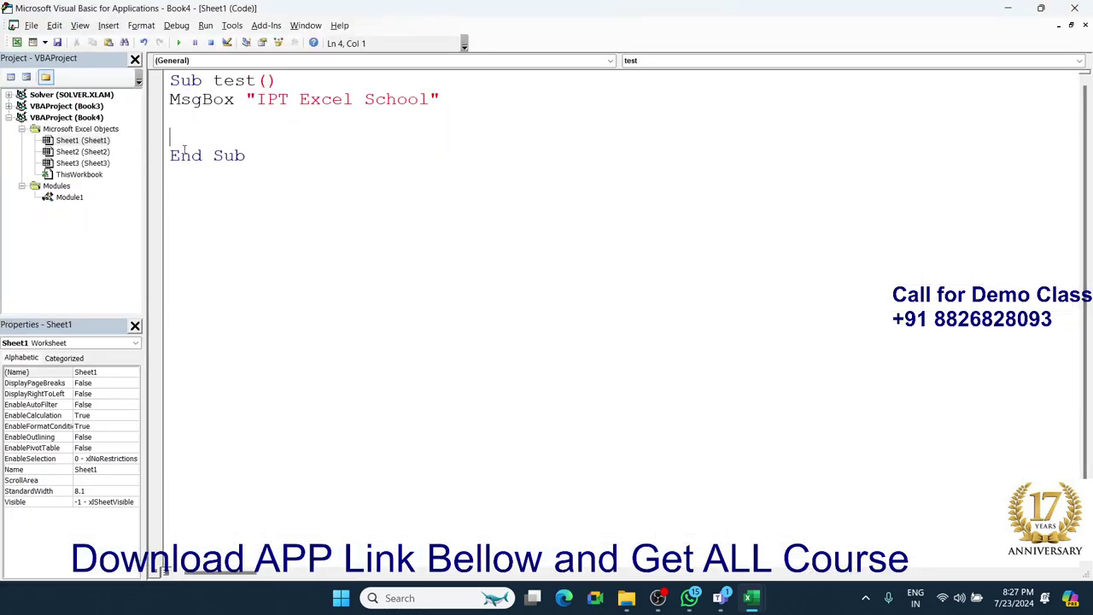
pyautogui.hotkey('alt', 'F11')
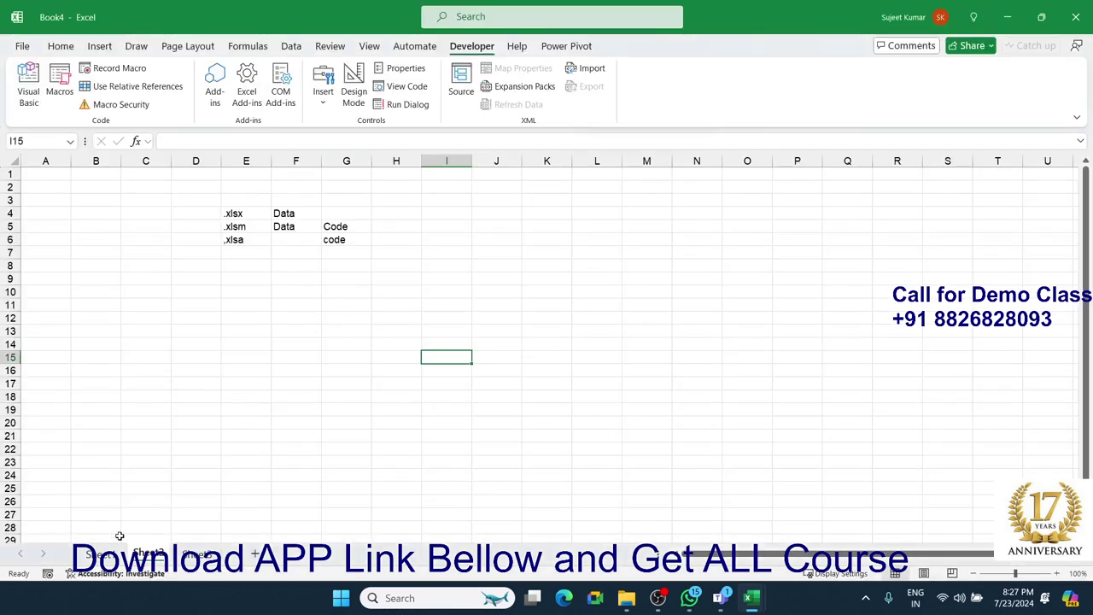
# - Delete Sheet1 from Book4, confirming the permanent deletion
pyautogui.click(102, 555)
pyautogui.rightClick(106, 555)
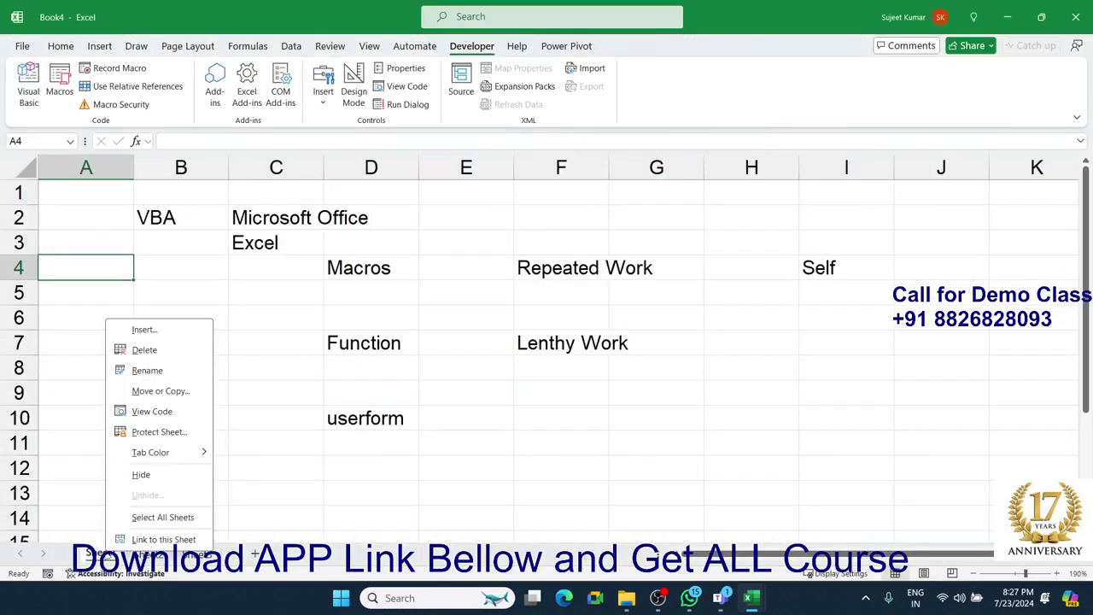
pyautogui.click(145, 351)
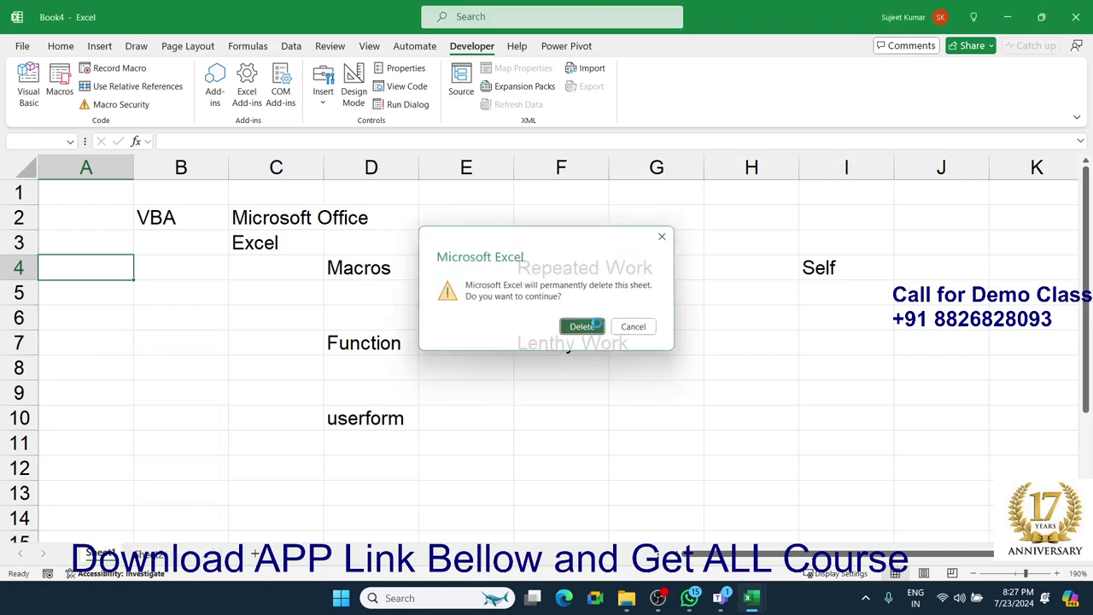
pyautogui.click(598, 327)
# - Open Module1's empty code window in the VBA editor
pyautogui.hotkey('alt', 'F11')
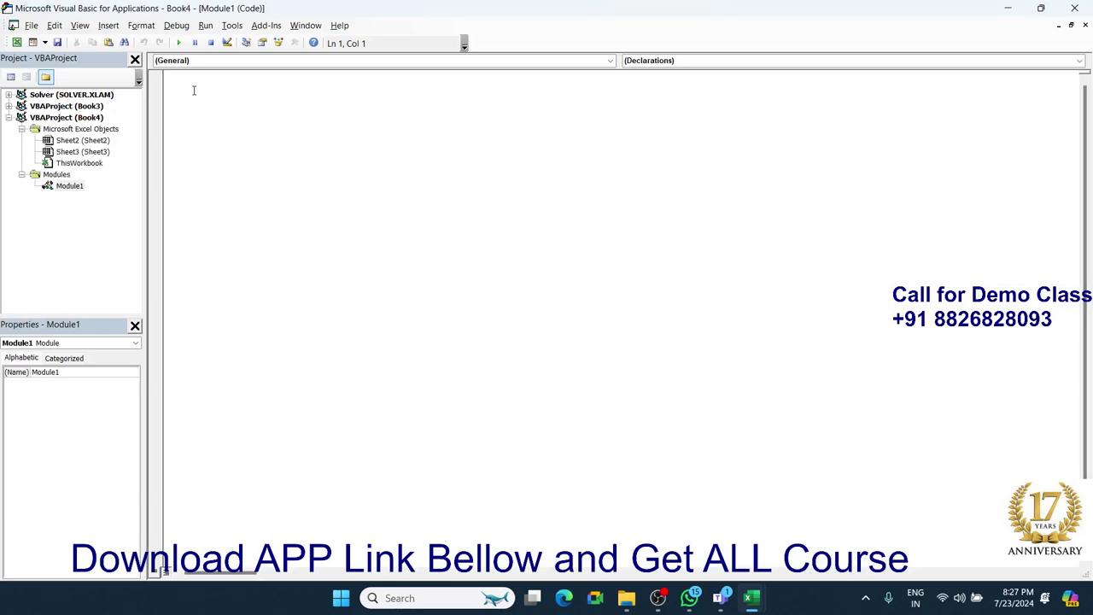
pyautogui.click(104, 142)
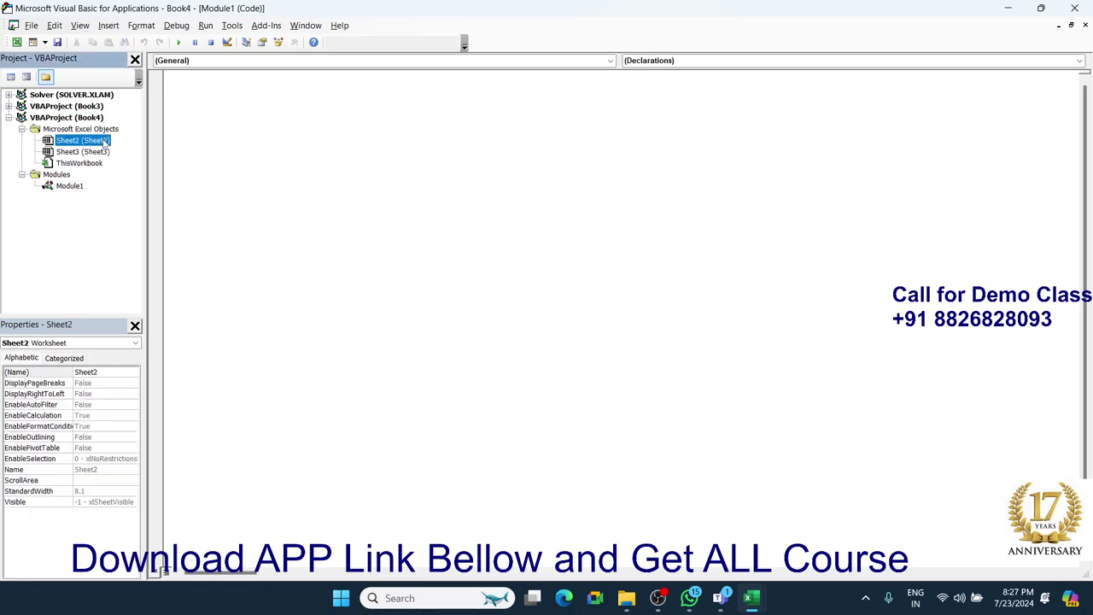
pyautogui.doubleClick(72, 189)
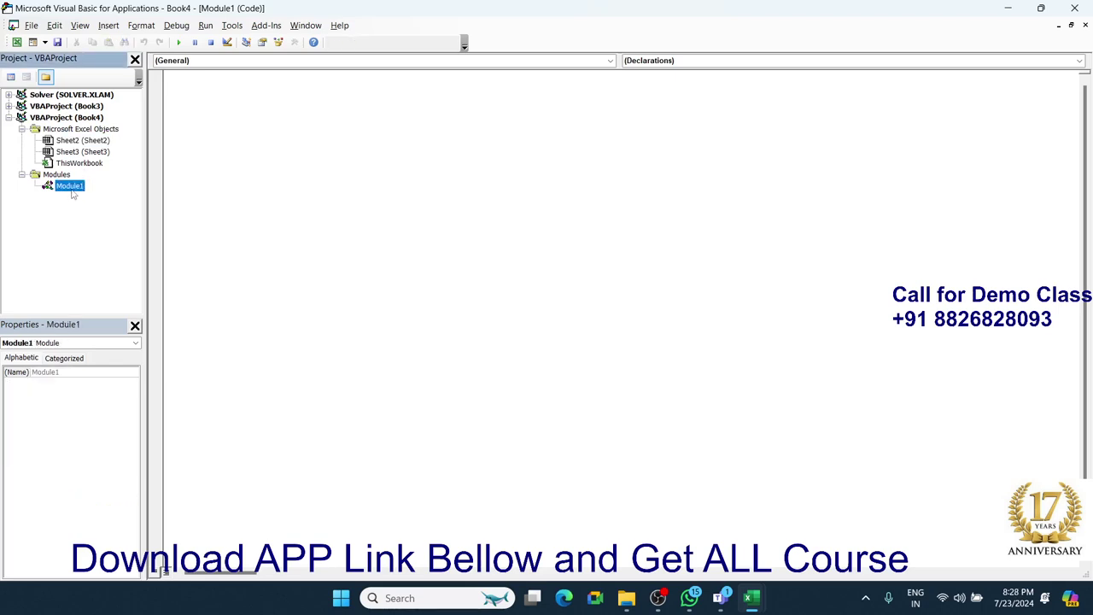
# - Type Sub test() in Module1 with MsgBox "IPT Excel School" on its body line
pyautogui.click(229, 85)
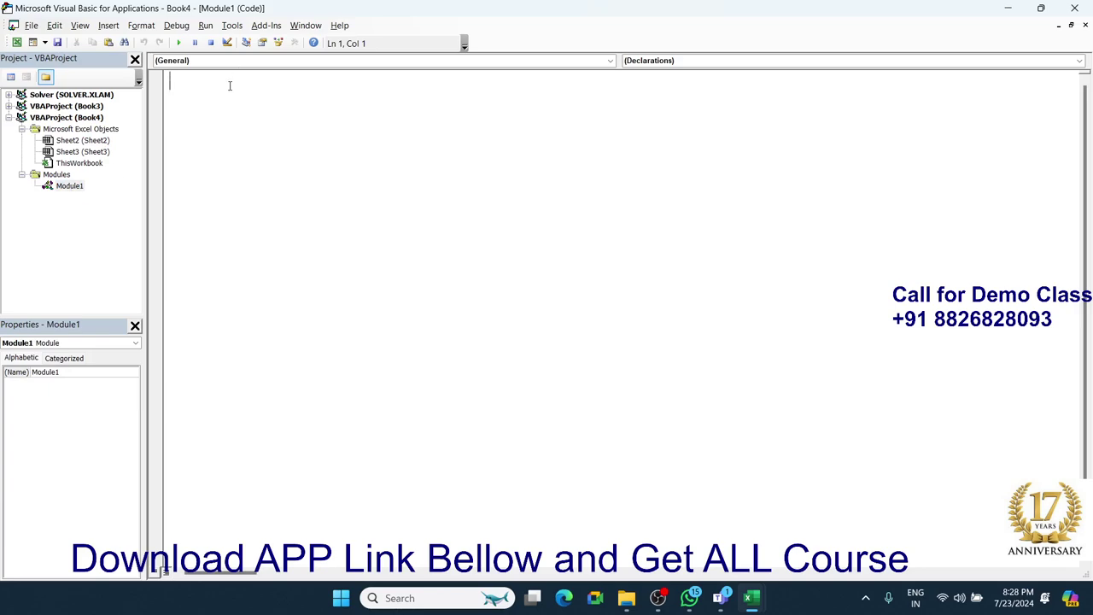
pyautogui.write('sub ')
pyautogui.write('text')
pyautogui.press('BackSpace')
pyautogui.press('BackSpace')
pyautogui.write('s')
pyautogui.write('t()')
pyautogui.press('Return')
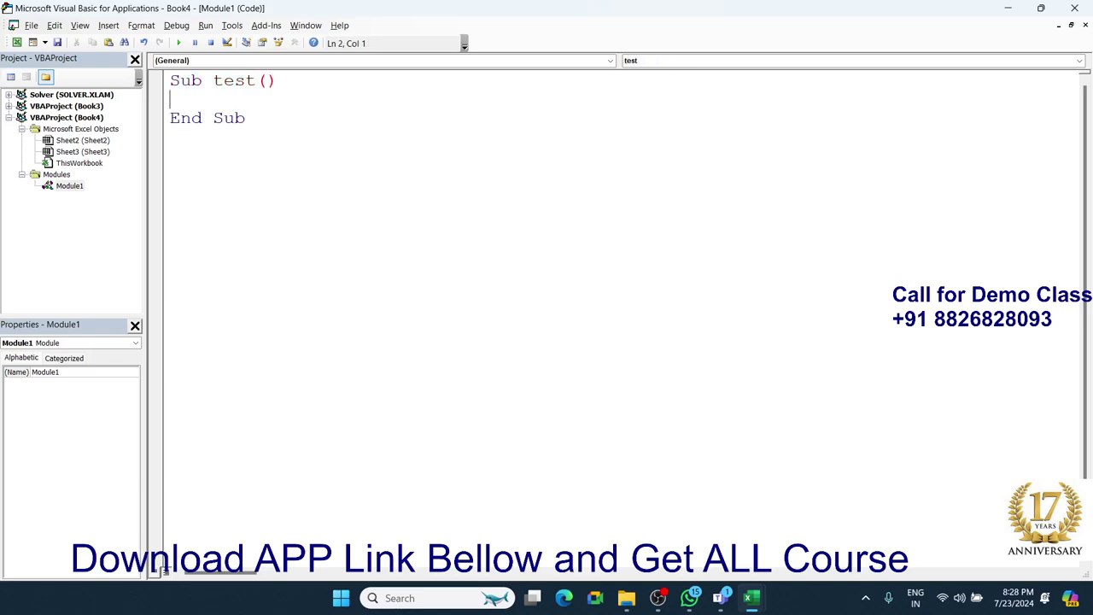
pyautogui.press('Return')
pyautogui.press('Return')
pyautogui.press('Up')
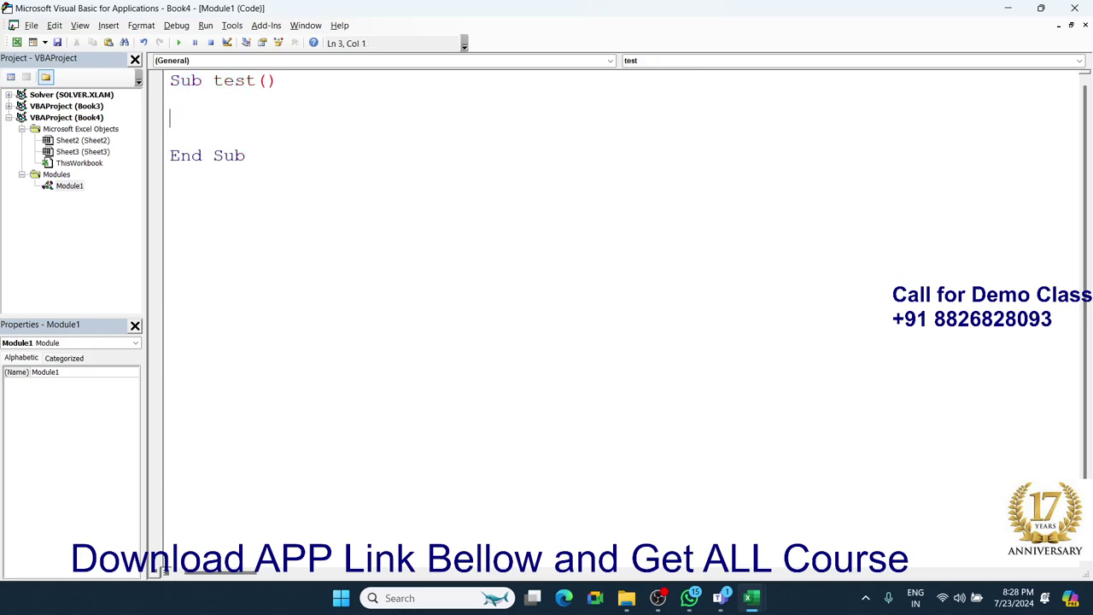
pyautogui.write('msgbox ')
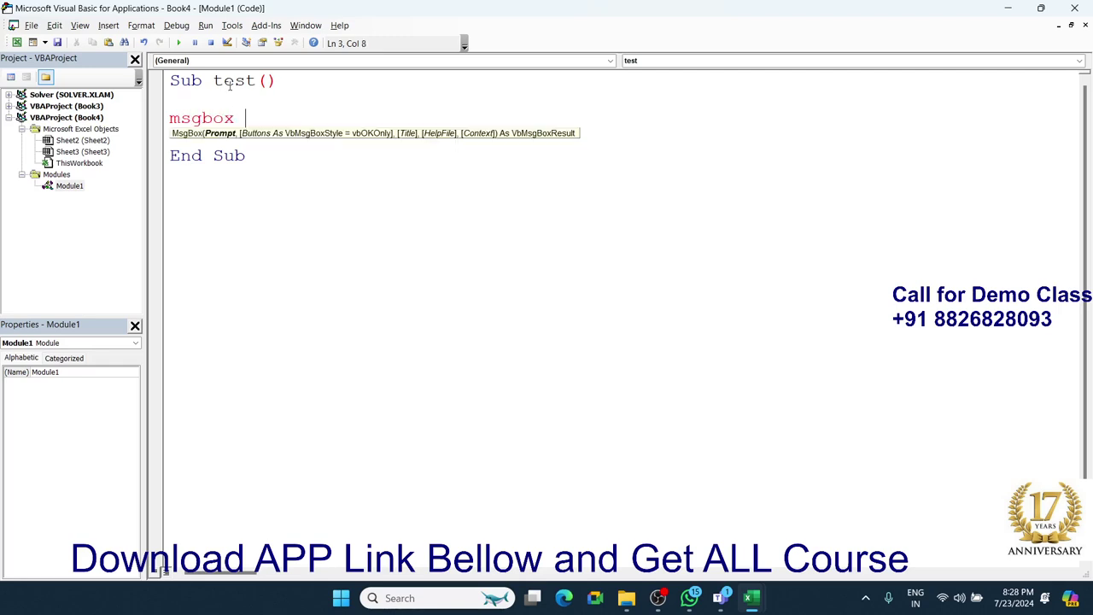
pyautogui.write('"IPT ')
pyautogui.write('Excel ')
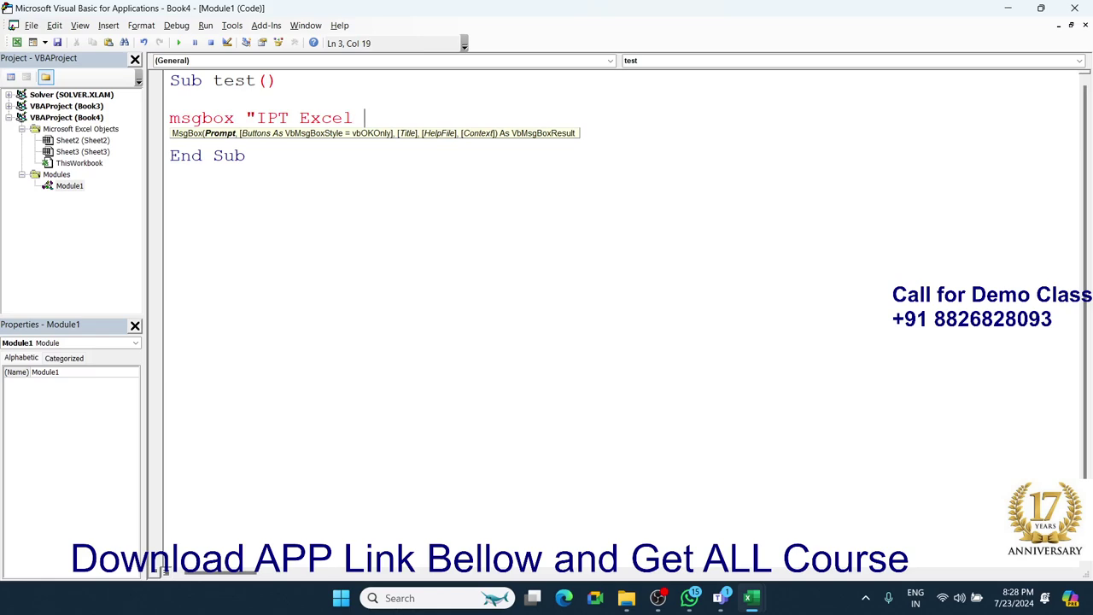
pyautogui.write('School"')
pyautogui.click(294, 189)
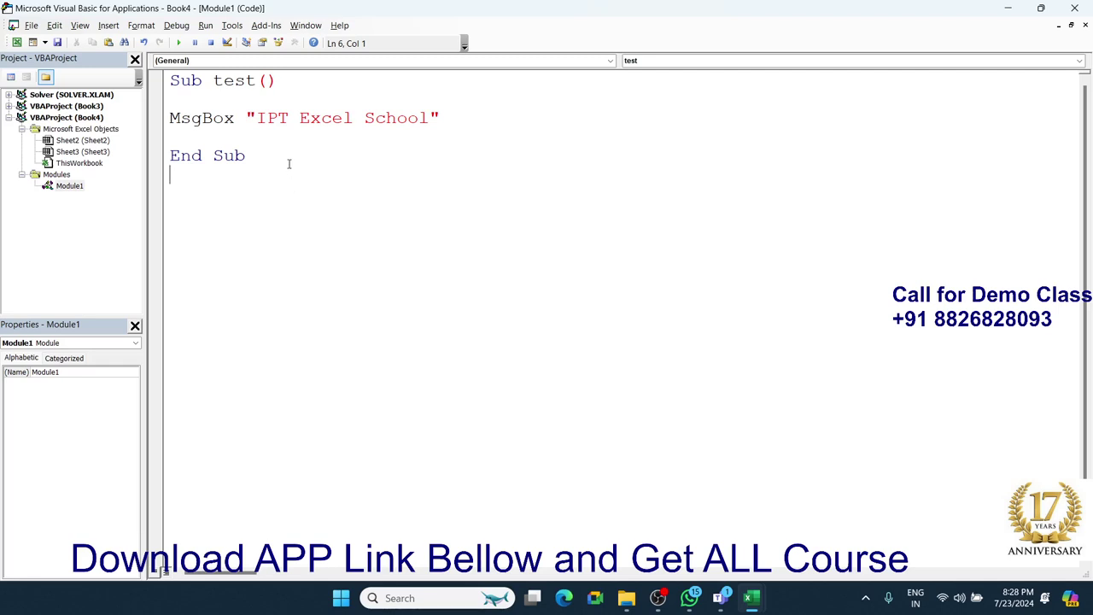
# - Select the MsgBox keyword and the words IPT Excel in the code
pyautogui.click(279, 141)
pyautogui.doubleClick(224, 120)
pyautogui.moveTo(256, 118); pyautogui.dragTo(344, 120)
# - Run Module1's test macro from Excel's Macros dialog and dismiss the IPT Excel School message
pyautogui.hotkey('alt', 'F11')
pyautogui.click(59, 82)
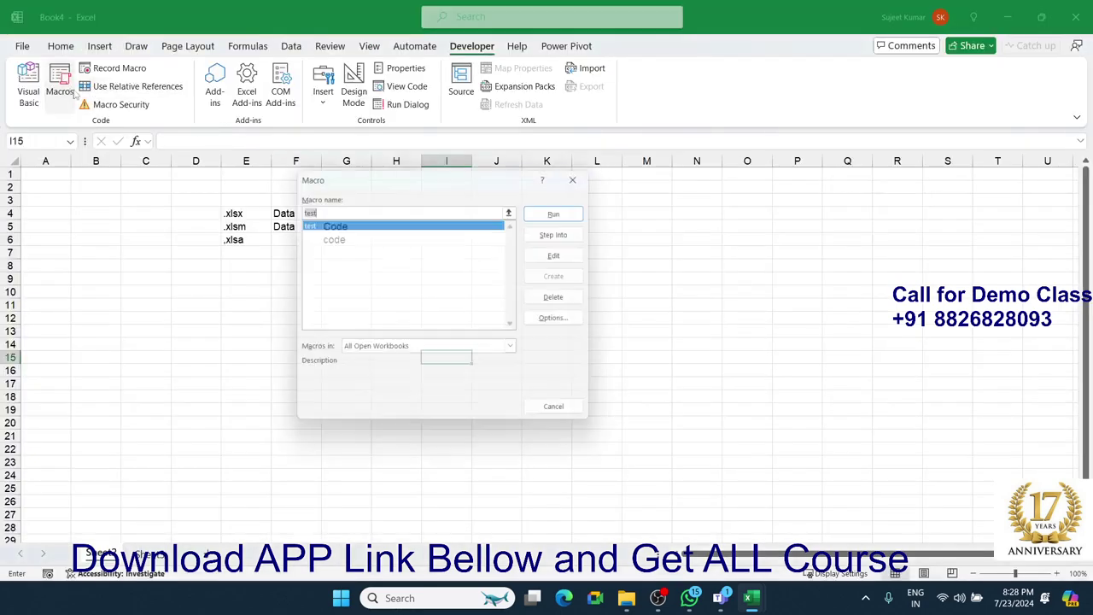
pyautogui.click(548, 216)
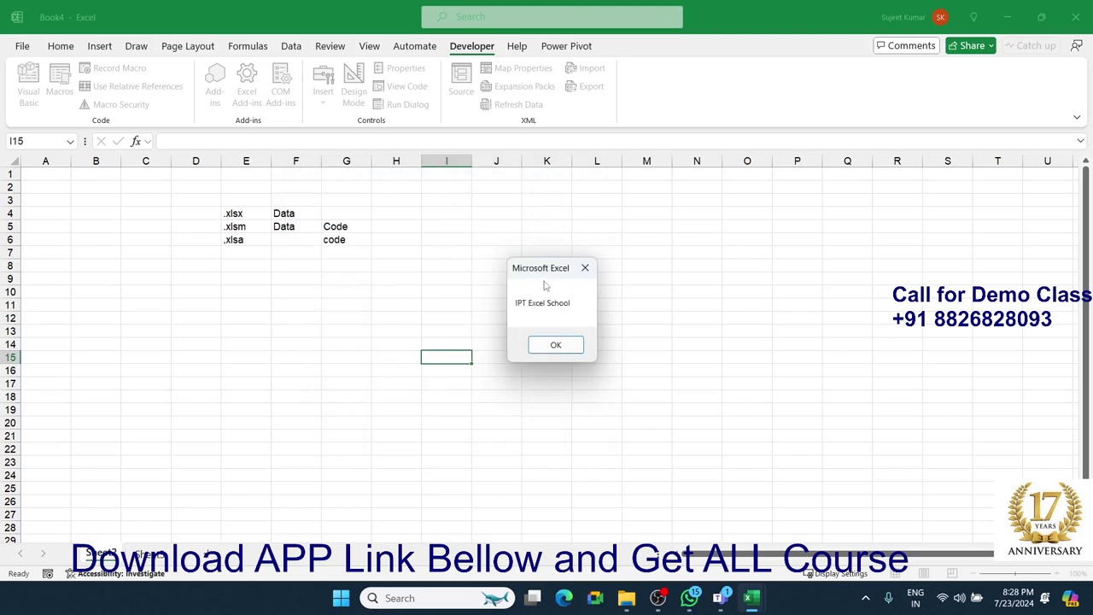
pyautogui.moveTo(536, 272); pyautogui.dragTo(441, 190)
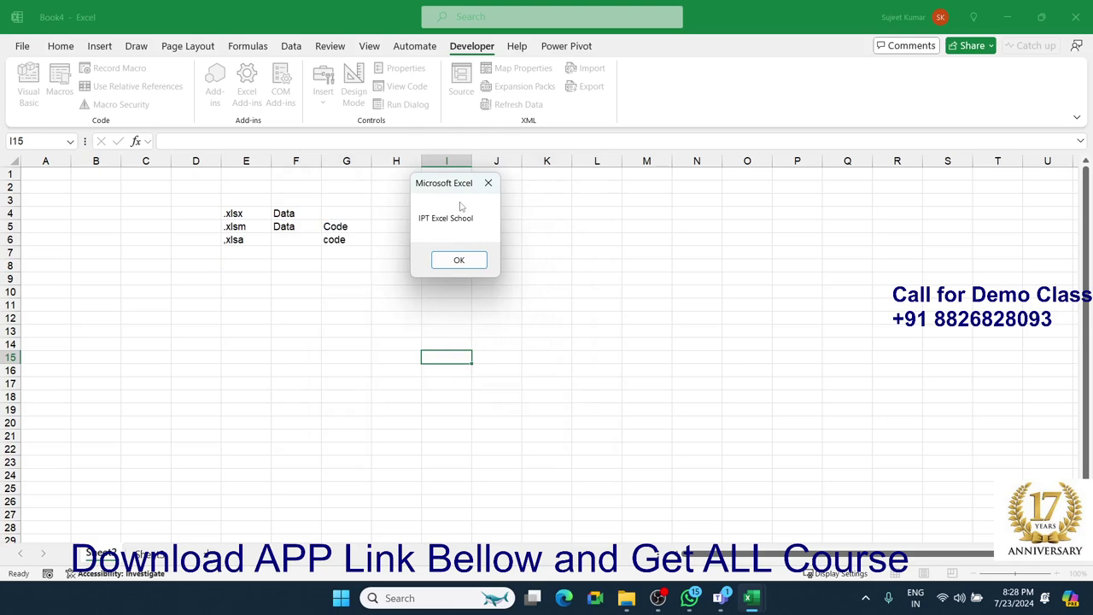
pyautogui.moveTo(444, 192); pyautogui.dragTo(485, 230)
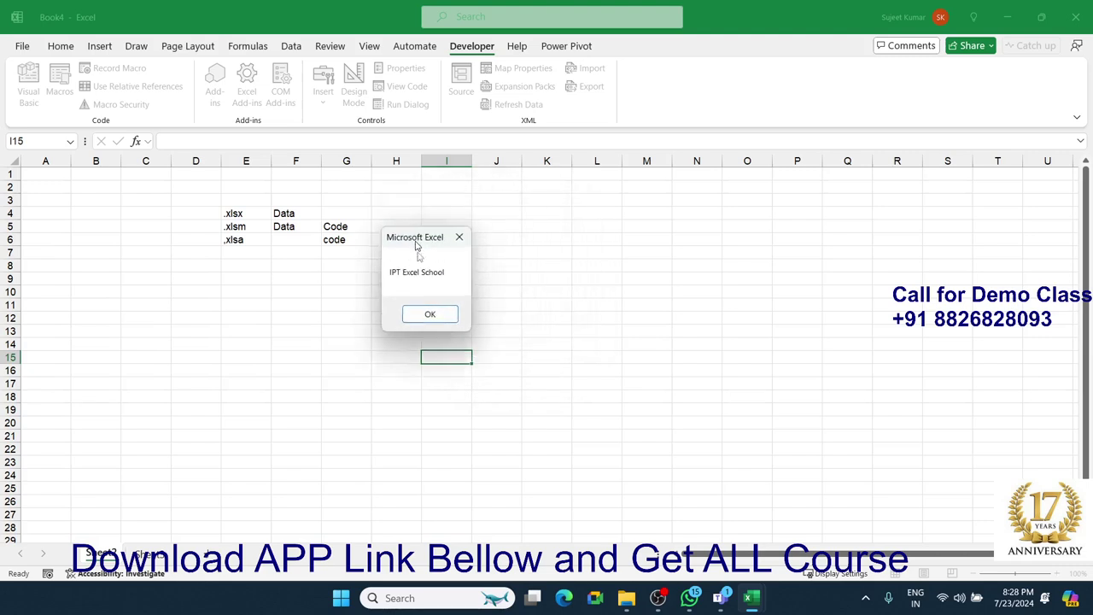
pyautogui.click(510, 306)
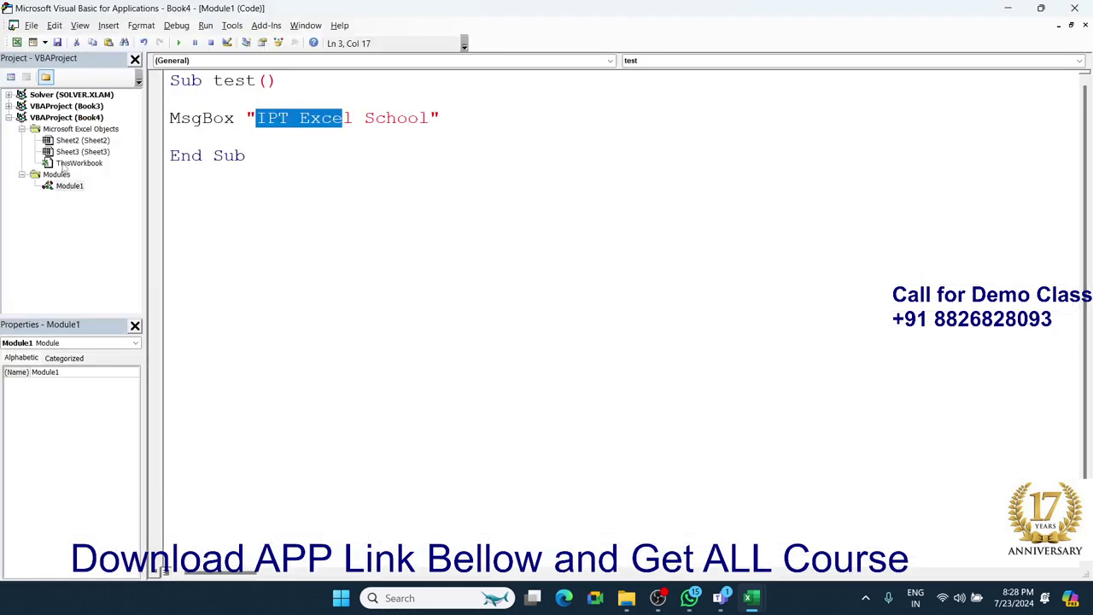
# - Switch to the empty Sheet5, select B5:F17, then return to the VBA editor
pyautogui.hotkey('alt', 'F11')
pyautogui.click(198, 554)
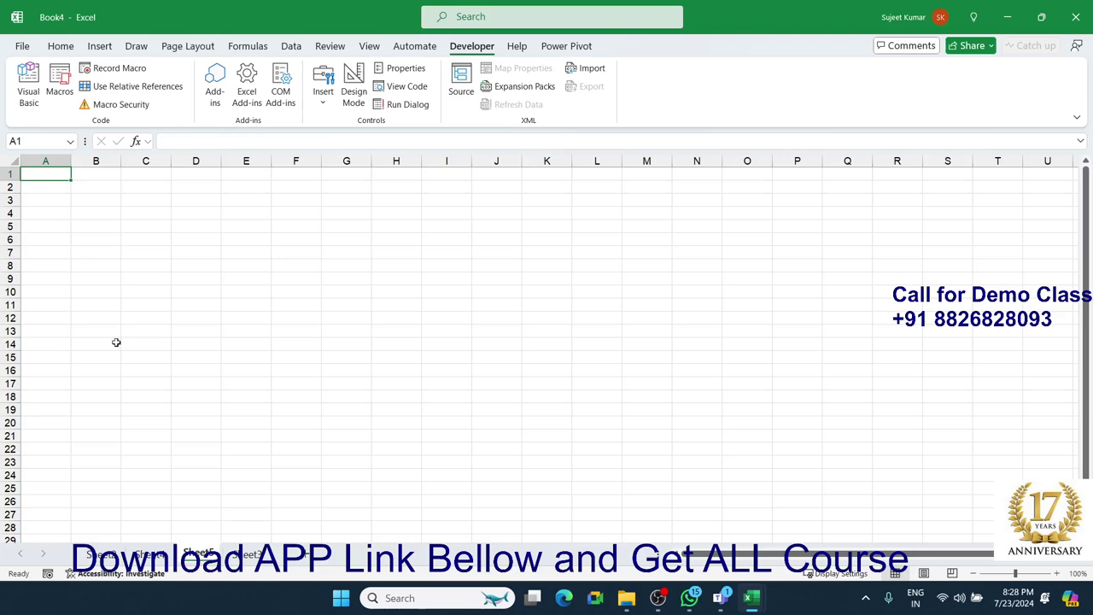
pyautogui.moveTo(75, 223); pyautogui.dragTo(285, 382)
pyautogui.hotkey('alt', 'F11')
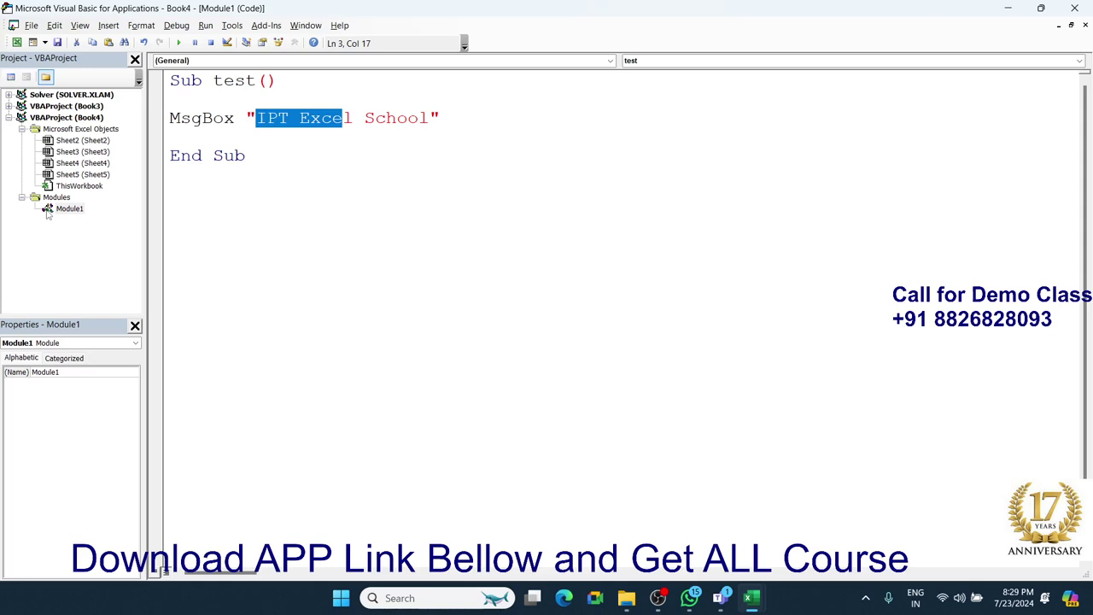
# - Open Module1's code, select and deselect the end of the test macro
pyautogui.doubleClick(74, 212)
pyautogui.moveTo(260, 156)
pyautogui.mouseDown()
pyautogui.moveTo(170, 139)
pyautogui.moveTo(169, 80)
pyautogui.mouseUp()
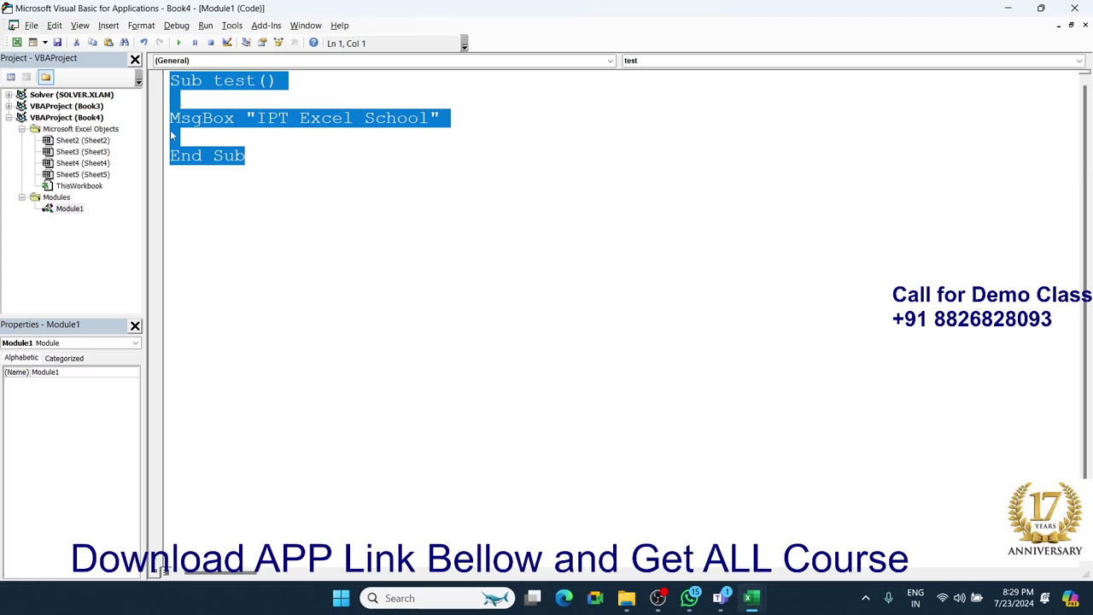
pyautogui.click(207, 190)
pyautogui.click(78, 211)
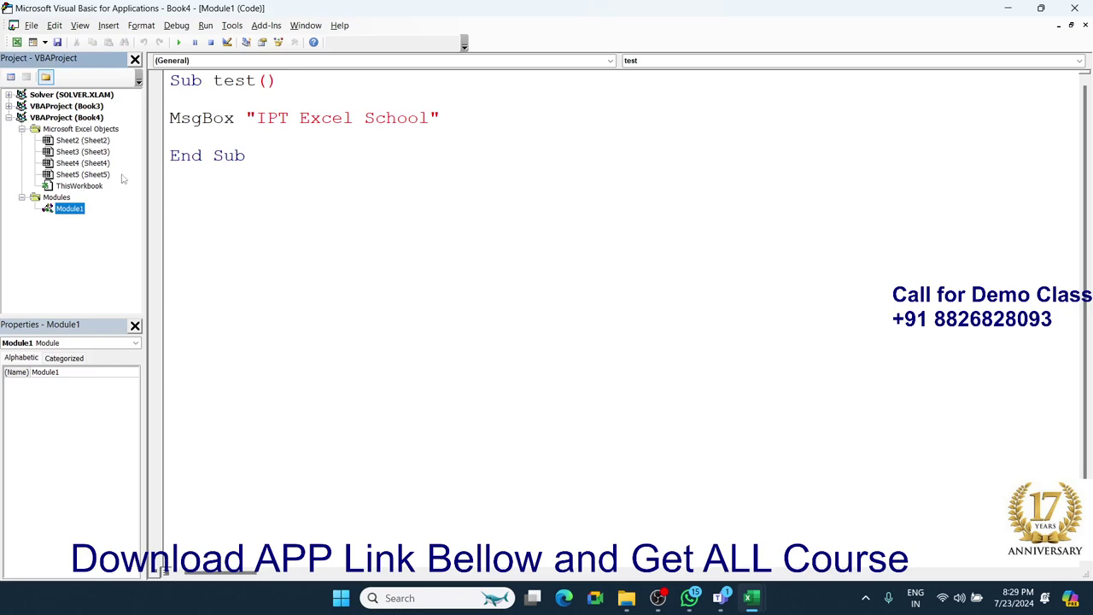
# - Activate Sheet3 in Book4, select the macro code in the editor, then return to Excel
pyautogui.hotkey('alt', 'F11')
pyautogui.click(235, 555)
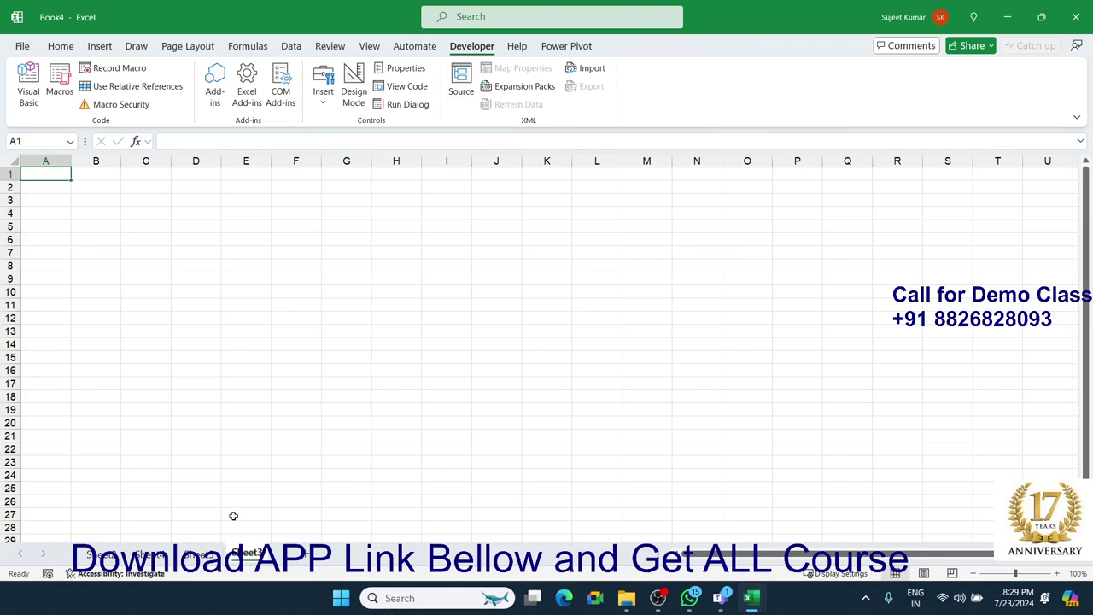
pyautogui.hotkey('alt', 'F11')
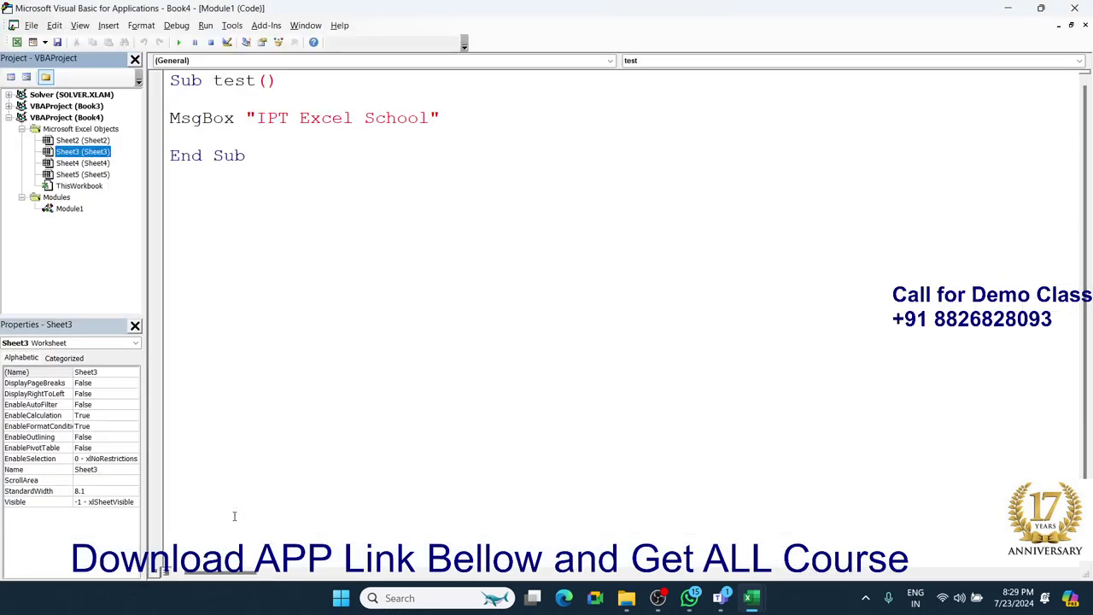
pyautogui.hotkey('alt', 'F11')
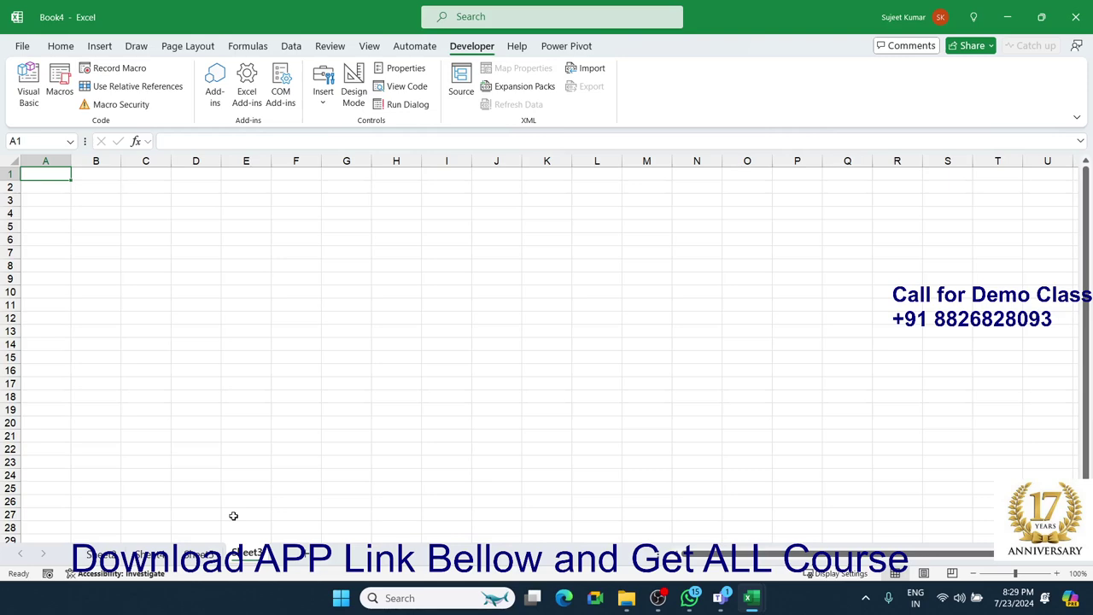
pyautogui.hotkey('alt', 'F11')
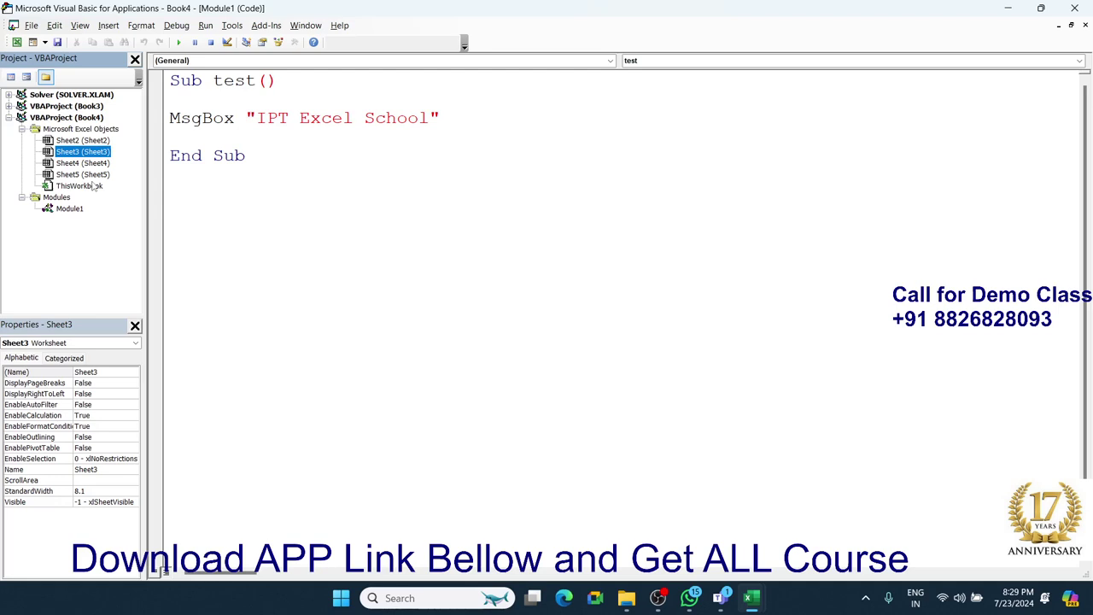
pyautogui.moveTo(247, 175); pyautogui.dragTo(170, 79)
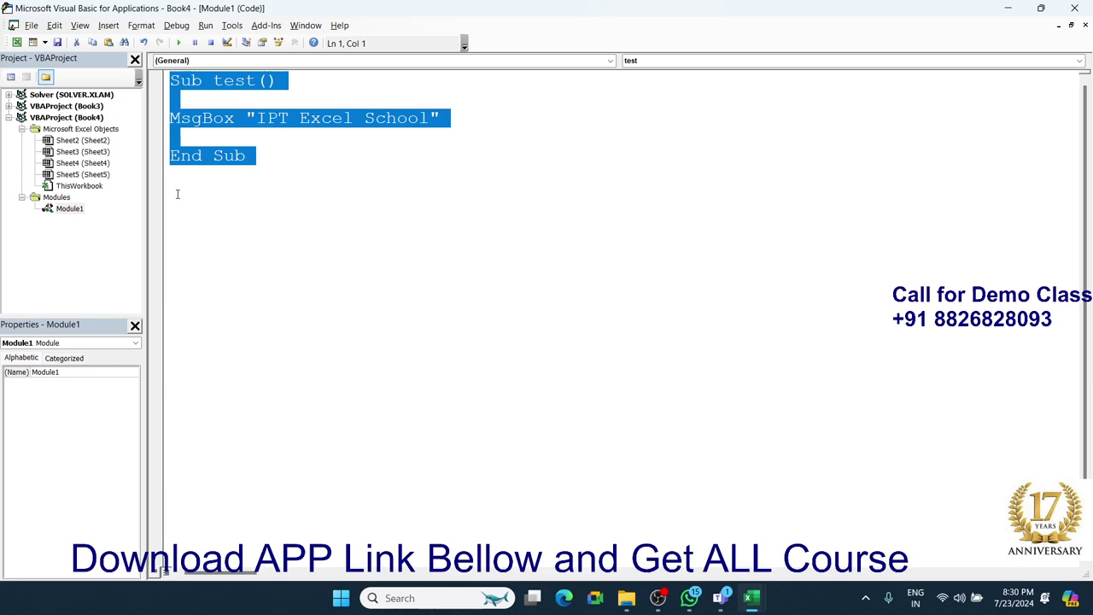
pyautogui.hotkey('alt', 'F11')
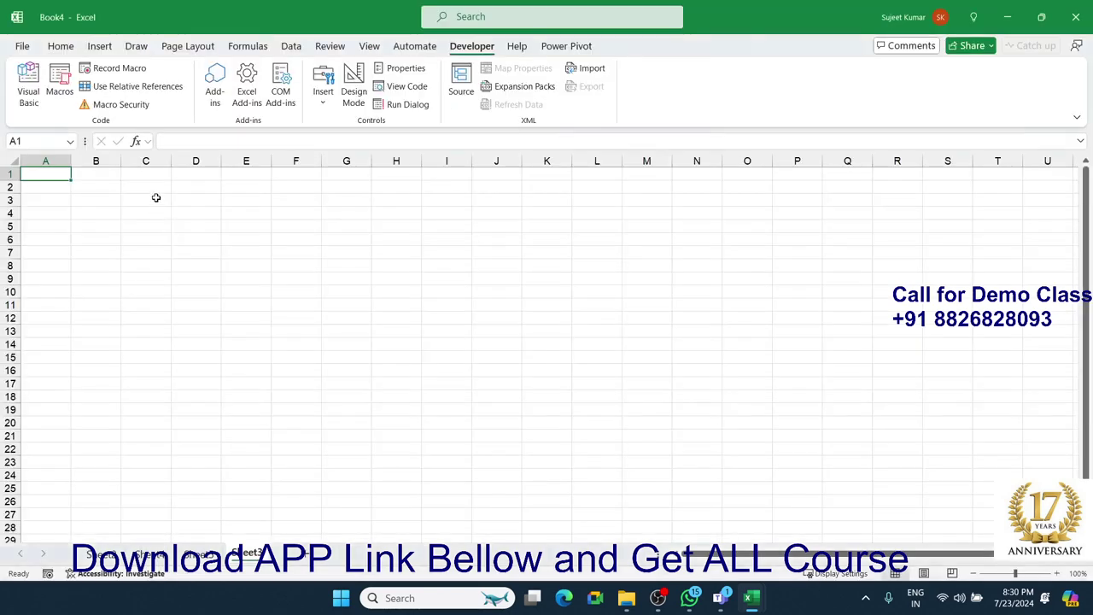
# - Switch from the code editor back to Book4's worksheet and select cell F7
pyautogui.hotkey('alt', 'F11')
pyautogui.hotkey('alt', 'F11')
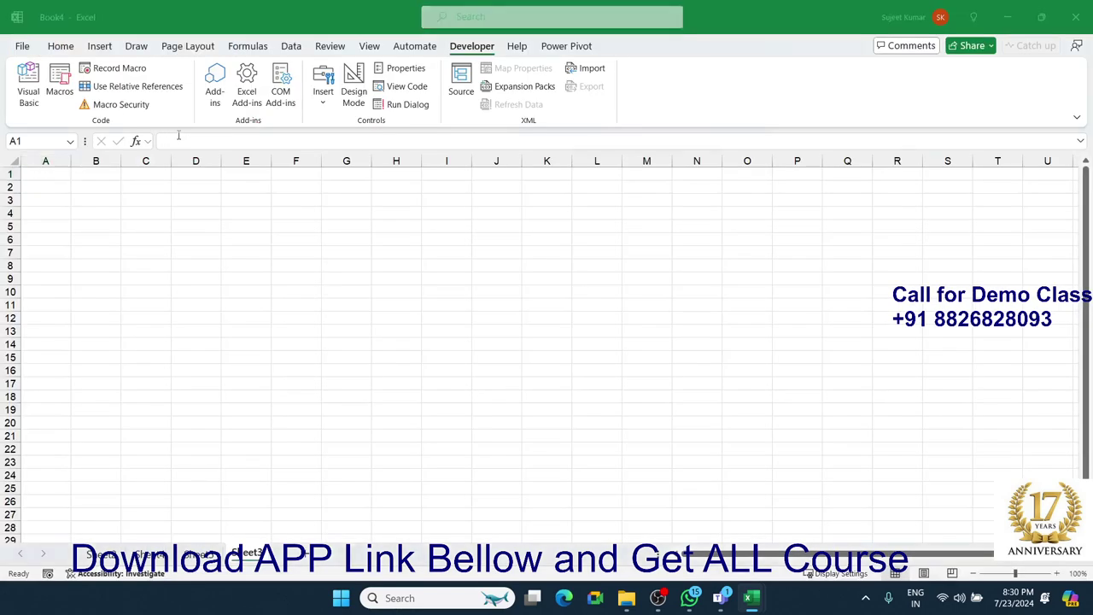
pyautogui.hotkey('alt', 'F11')
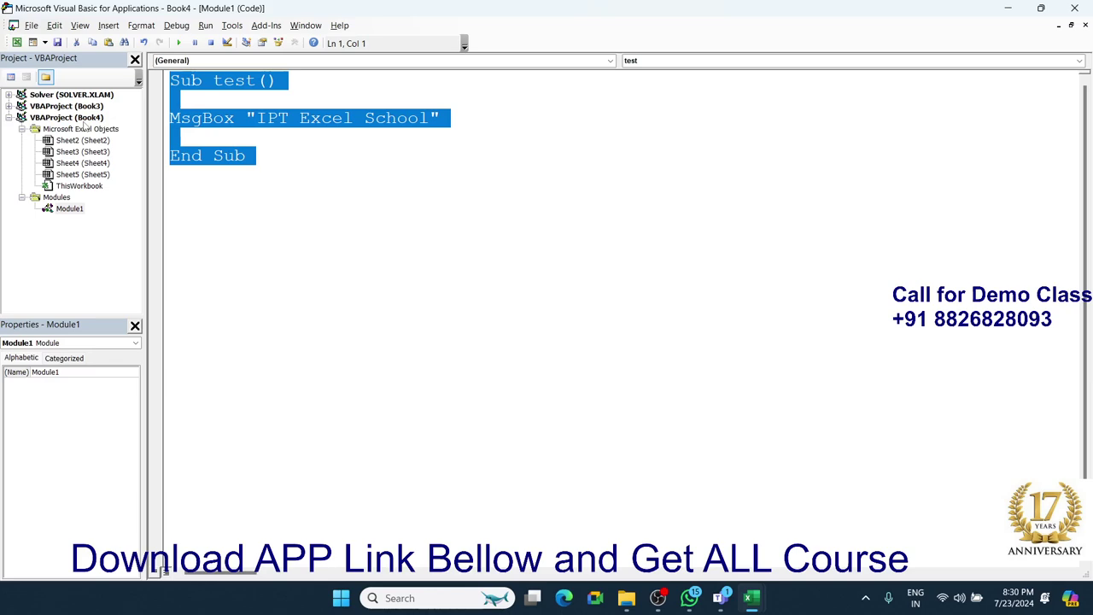
pyautogui.hotkey('alt', 'F11')
pyautogui.click(282, 248)
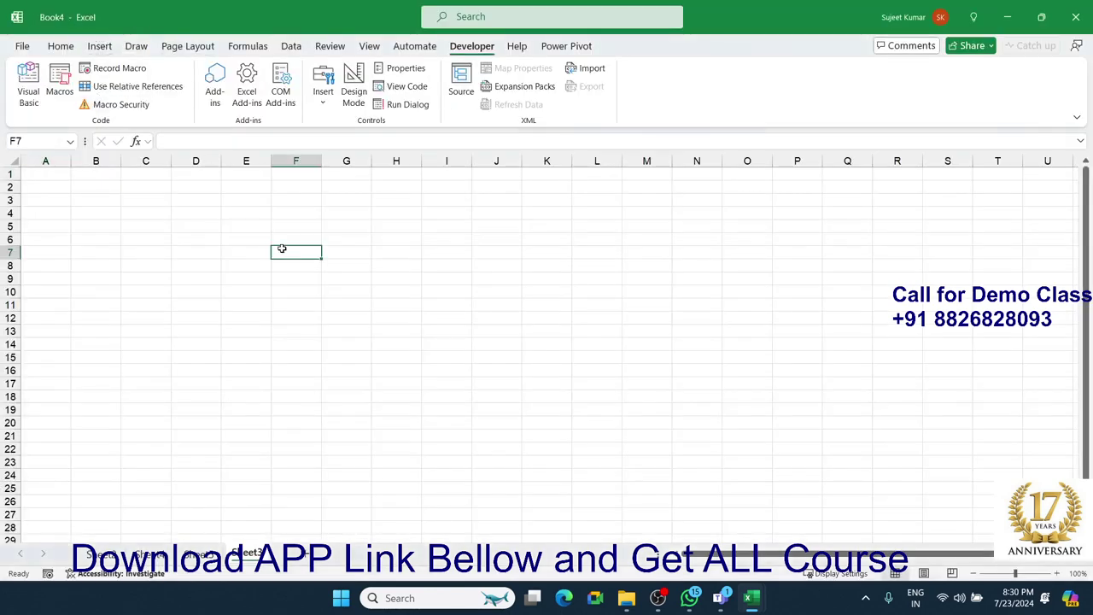
# - From a new blank Book5, run Book4!test, dismiss the 'IPT Excel School' message, then close Book5
pyautogui.hotkey('ctrl', 'n')
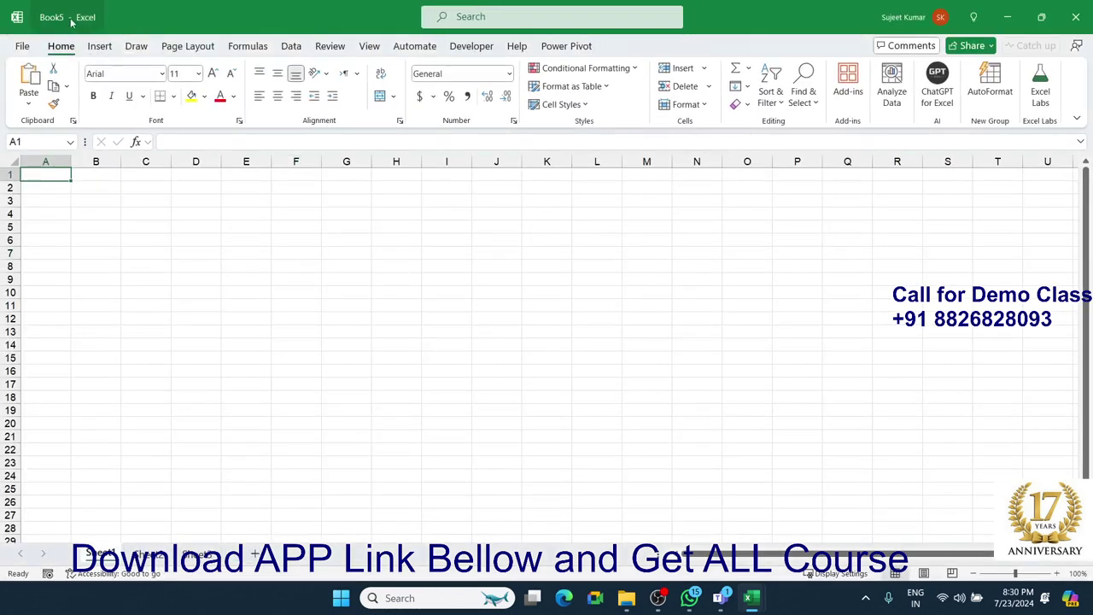
pyautogui.click(471, 46)
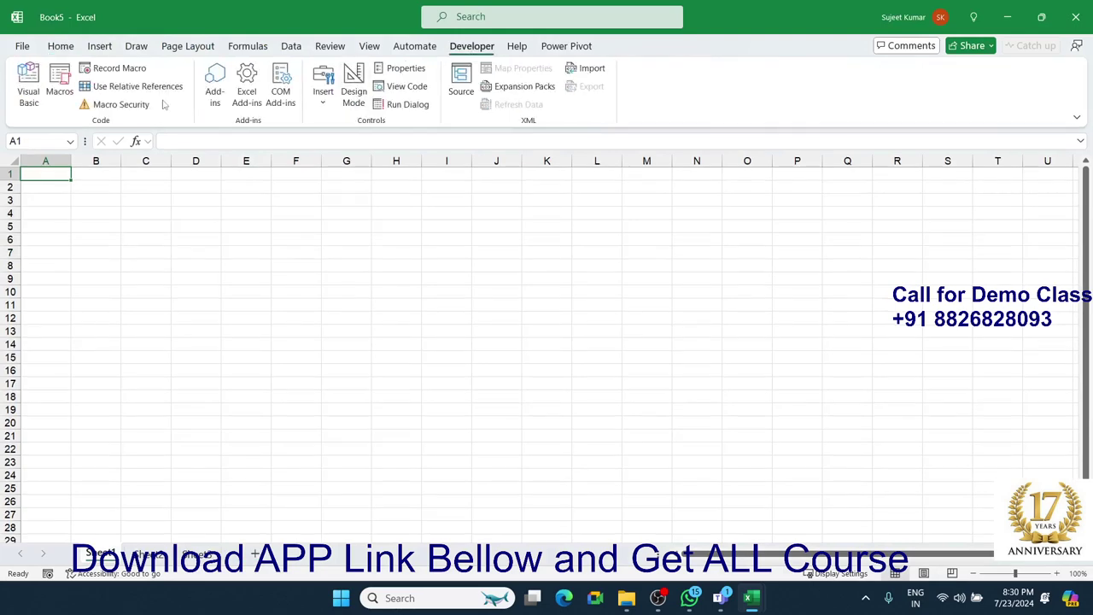
pyautogui.click(73, 99)
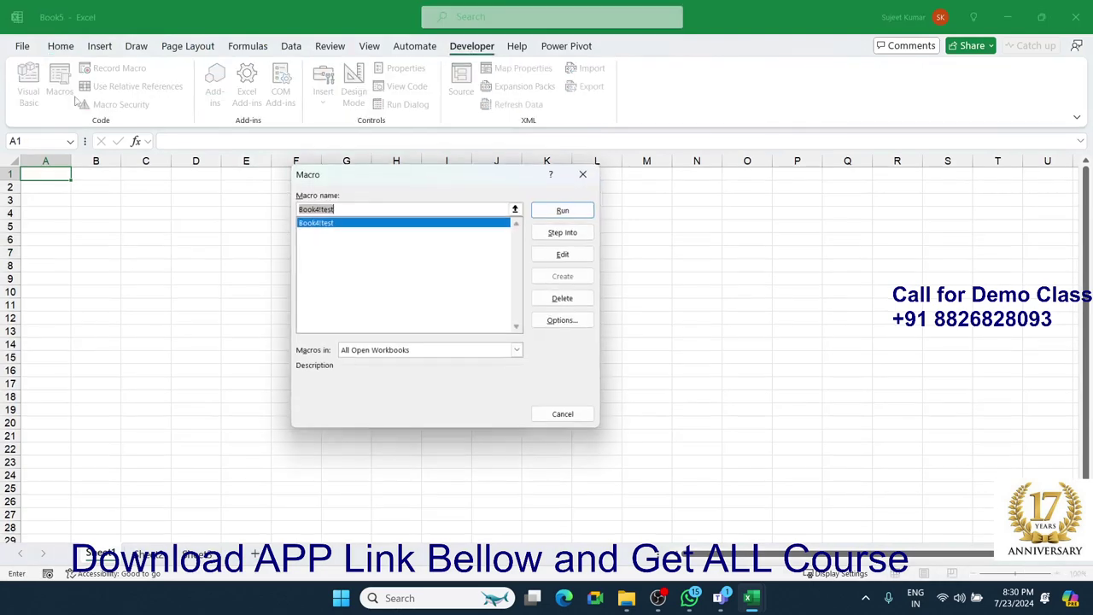
pyautogui.click(562, 210)
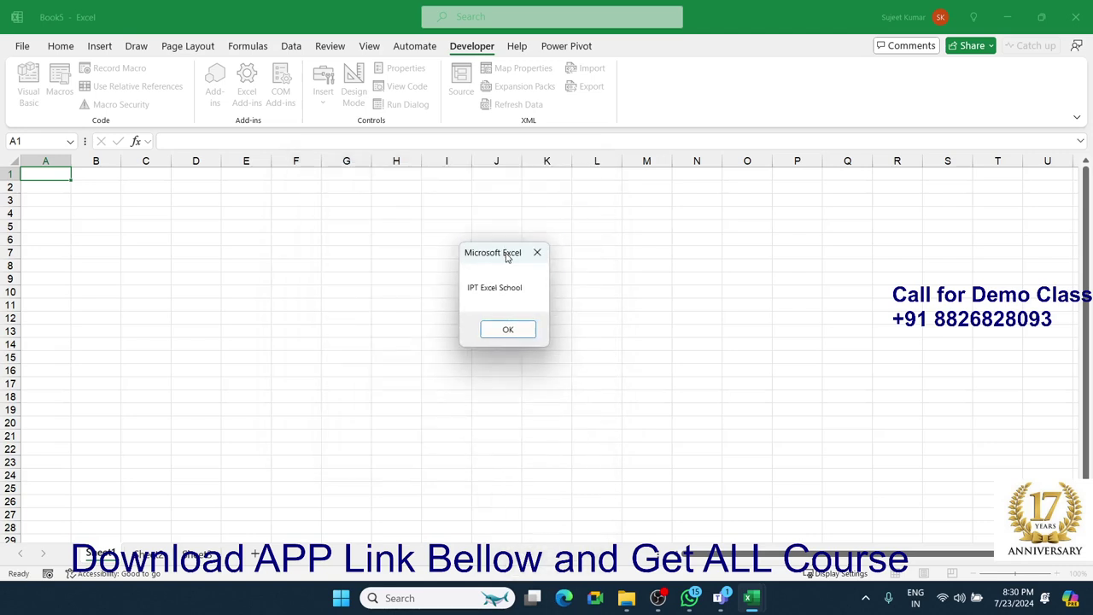
pyautogui.click(504, 329)
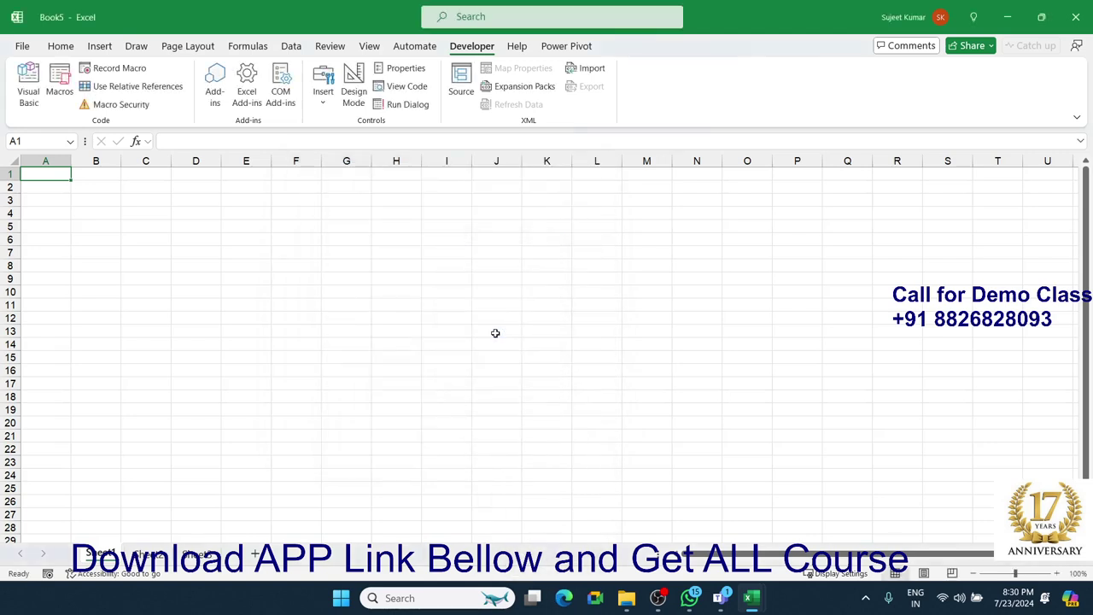
pyautogui.click(1076, 17)
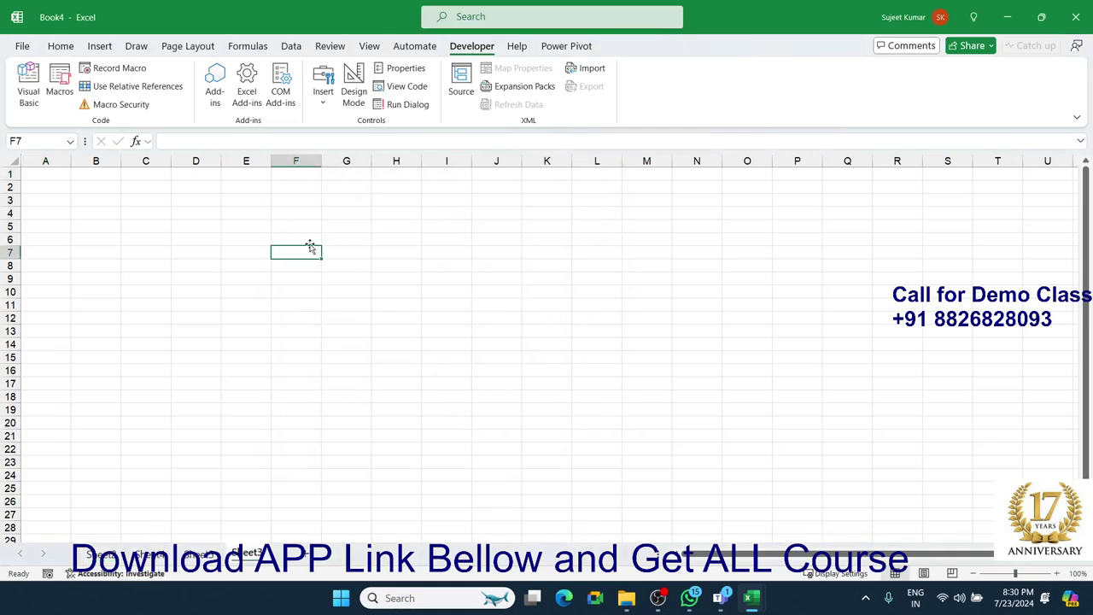
# - Toggle between the Visual Basic editor and Book4, then open and close the Macros list without running anything
pyautogui.hotkey('alt', 'F11')
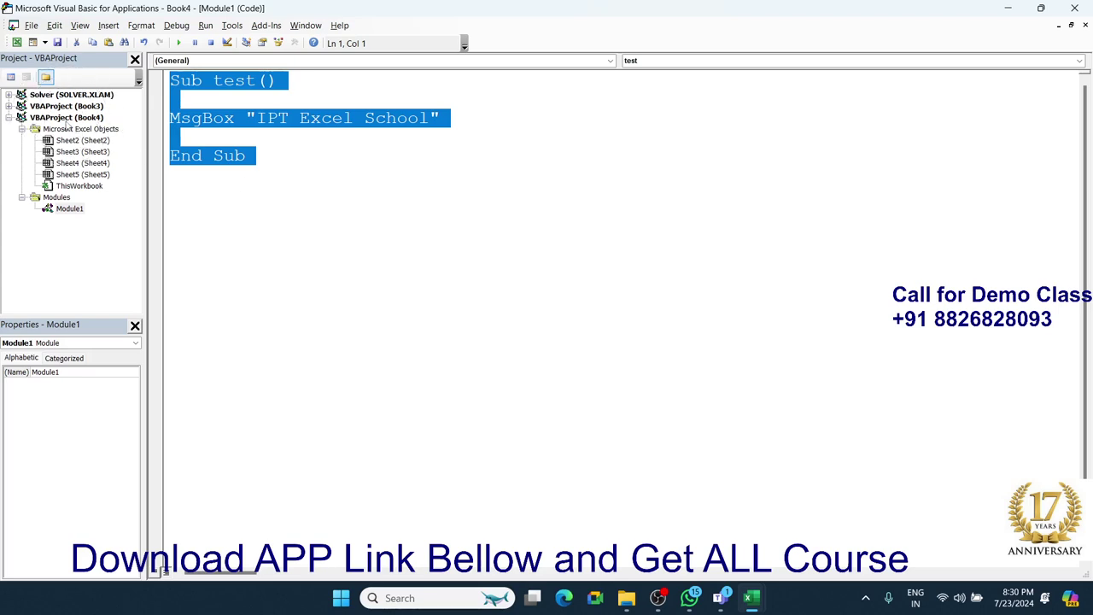
pyautogui.hotkey('alt', 'F11')
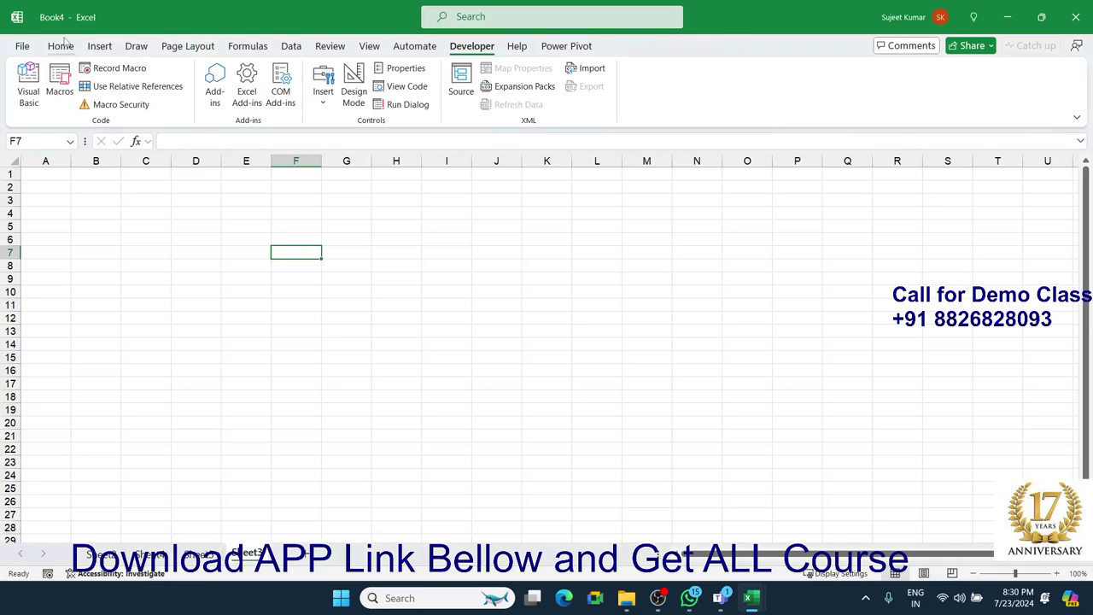
pyautogui.hotkey('alt', 'F11')
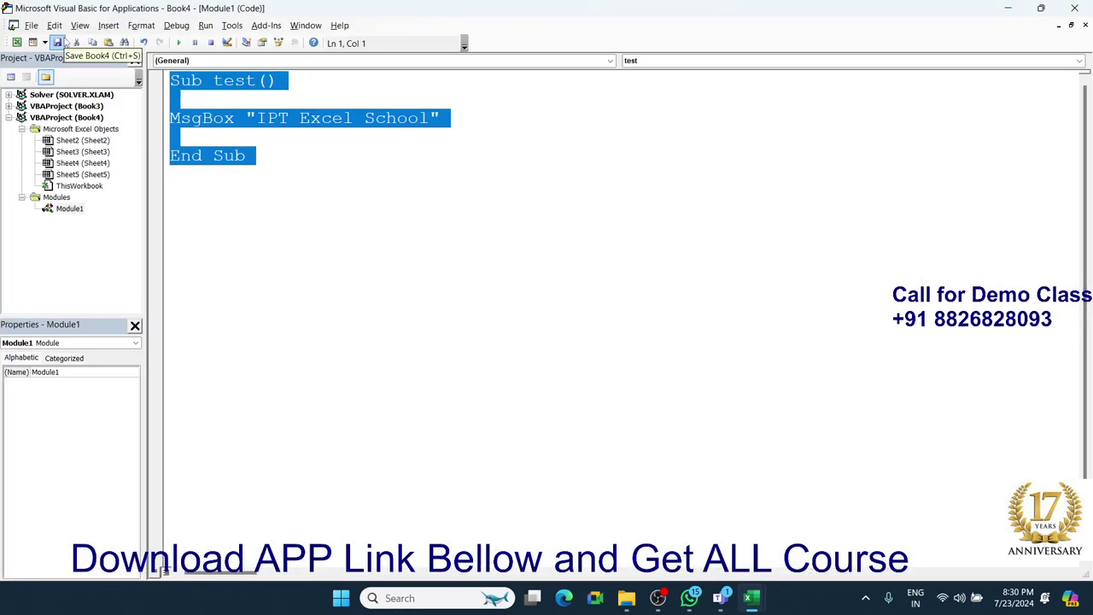
pyautogui.hotkey('alt', 'F11')
pyautogui.click(59, 90)
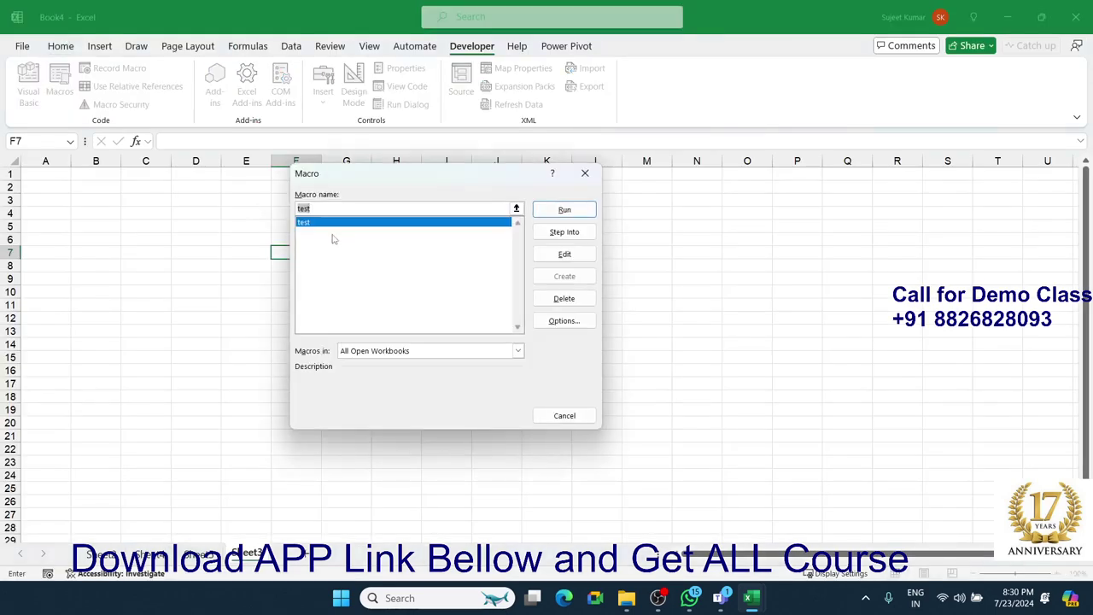
pyautogui.press('Return')
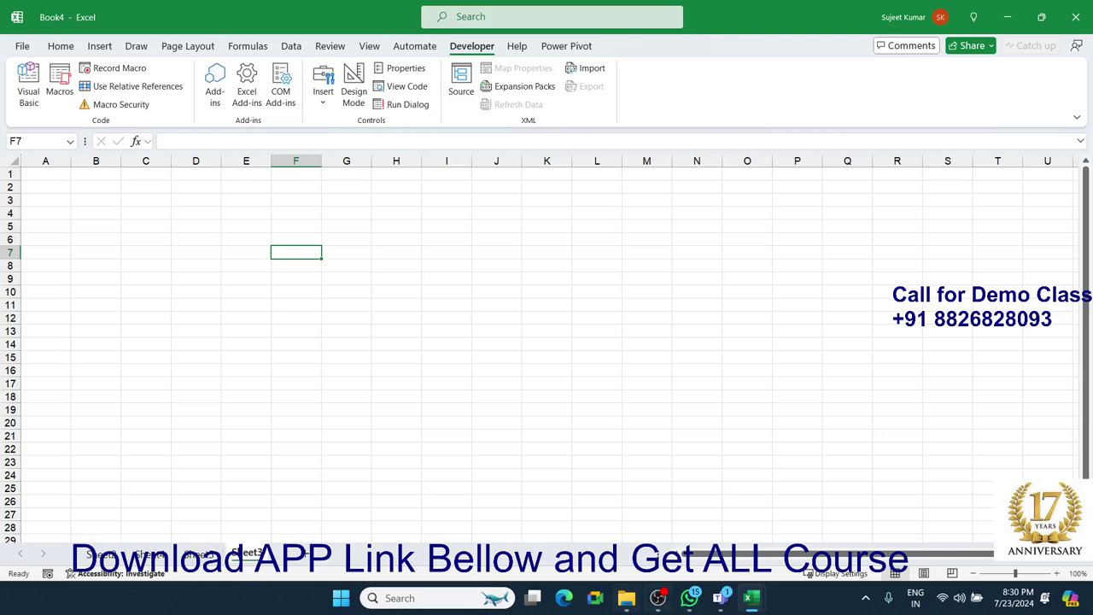
# - Bring the Visual Basic editor forward from the taskbar and close it, leaving Book4's worksheet showing
pyautogui.moveTo(752, 598)
pyautogui.click(881, 536)
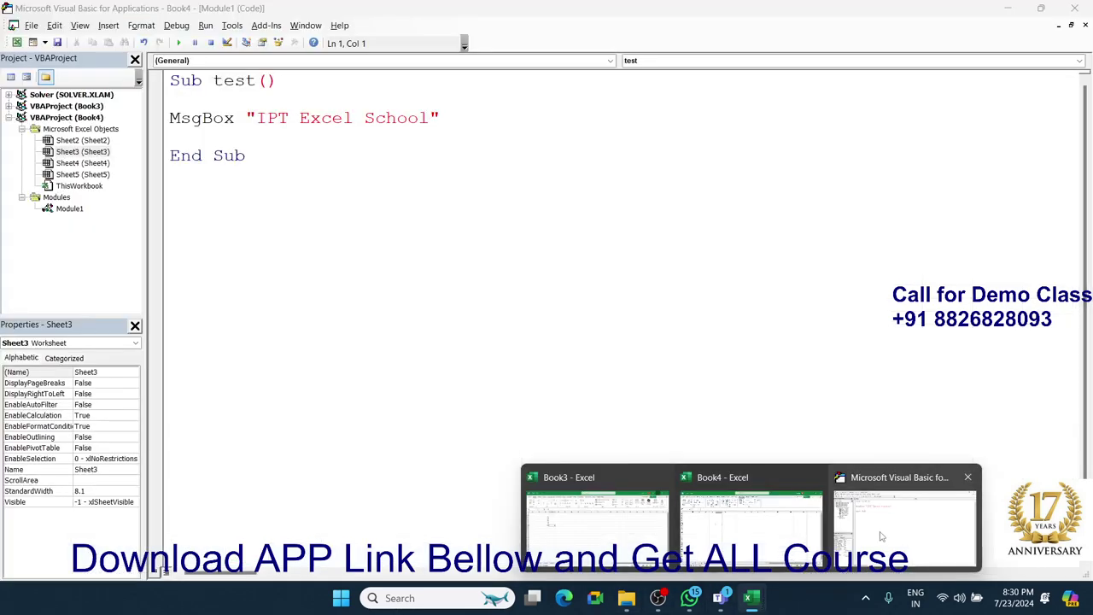
pyautogui.hotkey('ctrl', 'a')
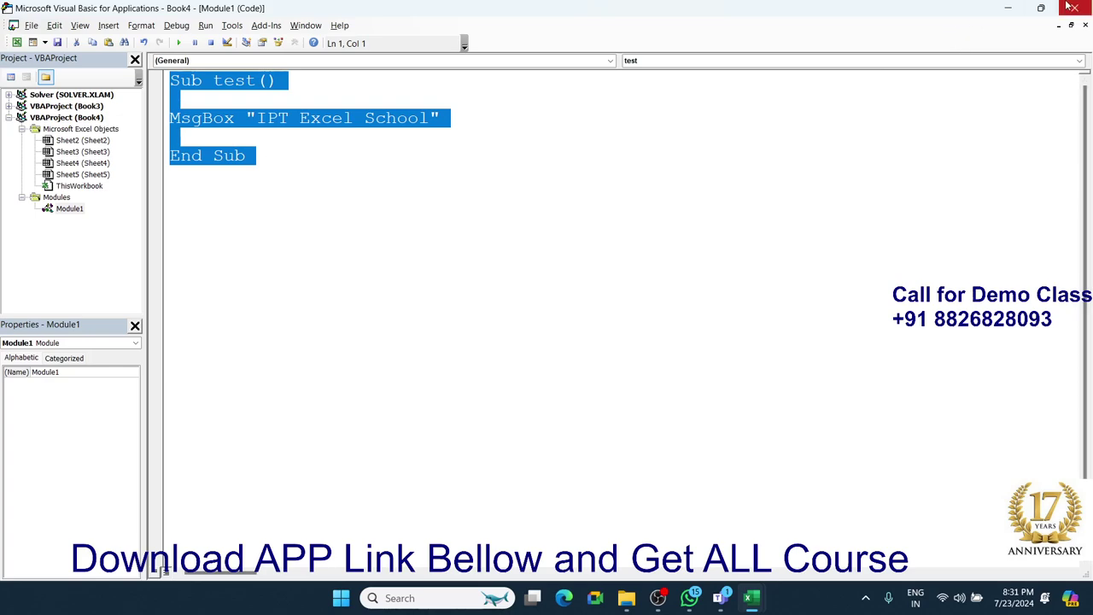
pyautogui.click(1072, 9)
pyautogui.click(26, 102)
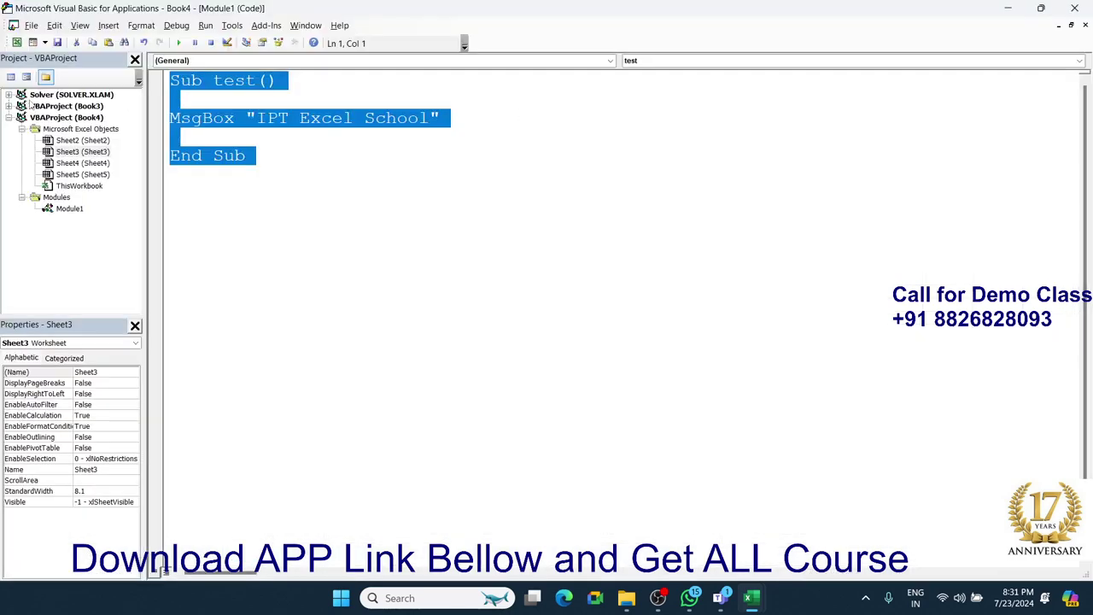
pyautogui.click(1075, 8)
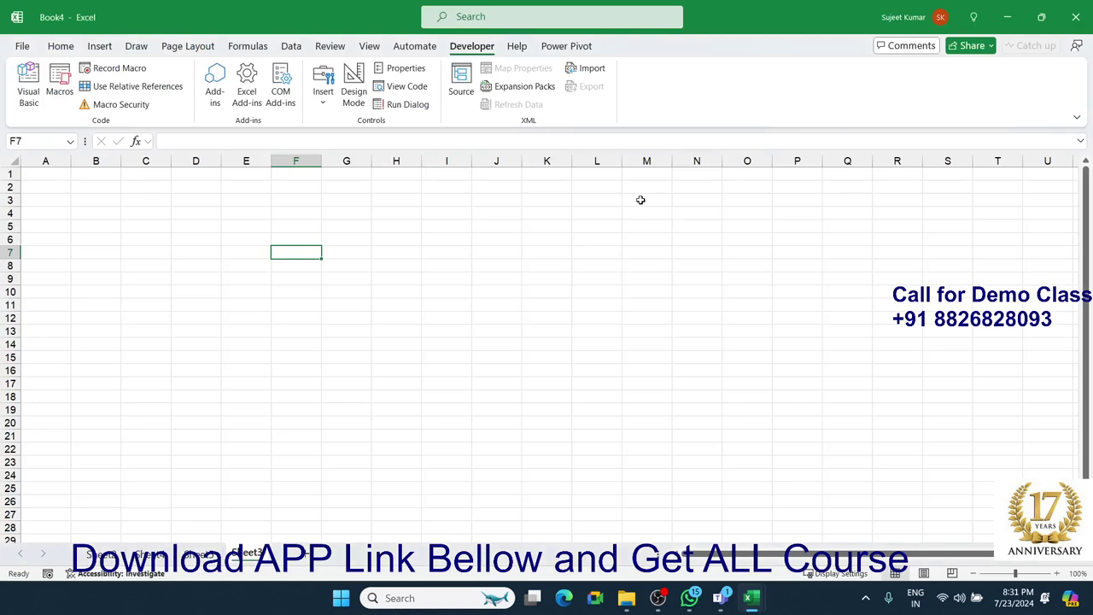
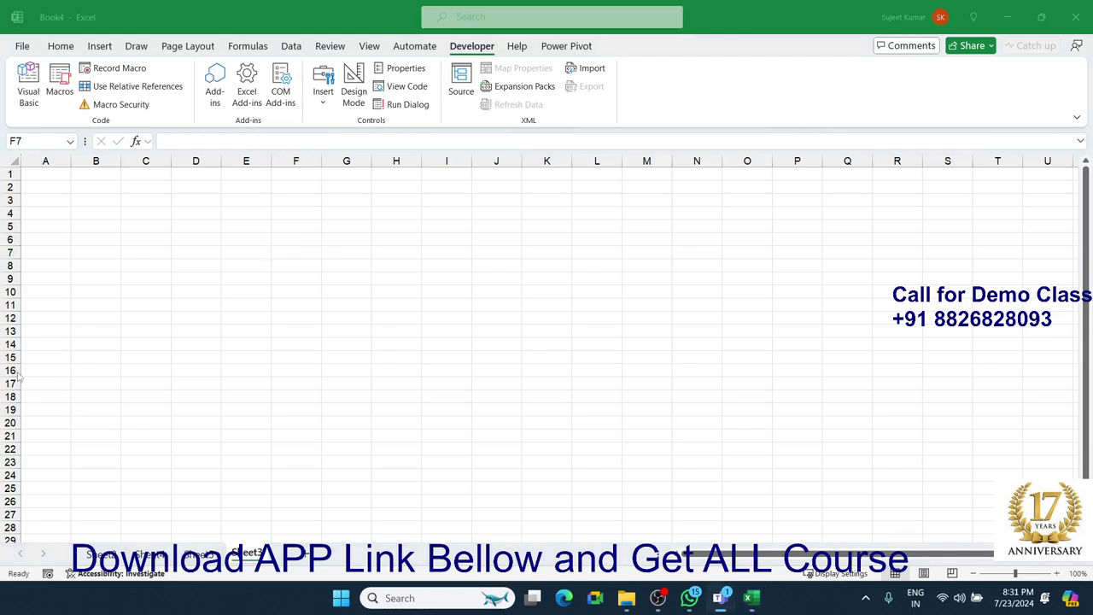
# - Look over Sheet2 and Module1's test macro in the VBA editor, then minimize it back to Excel
pyautogui.hotkey('alt', 'Tab')
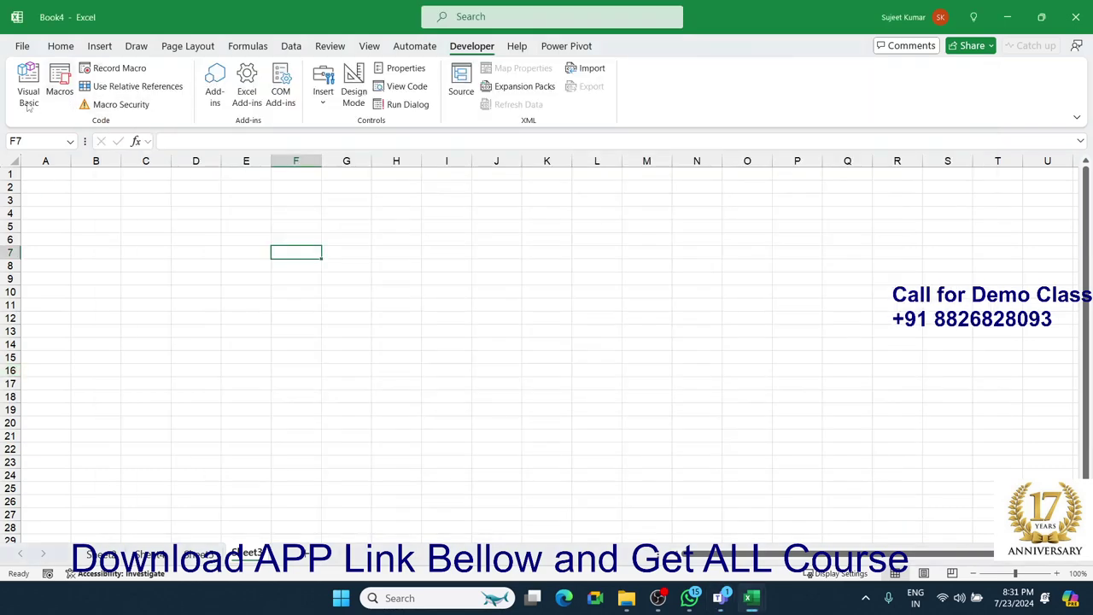
pyautogui.click(29, 85)
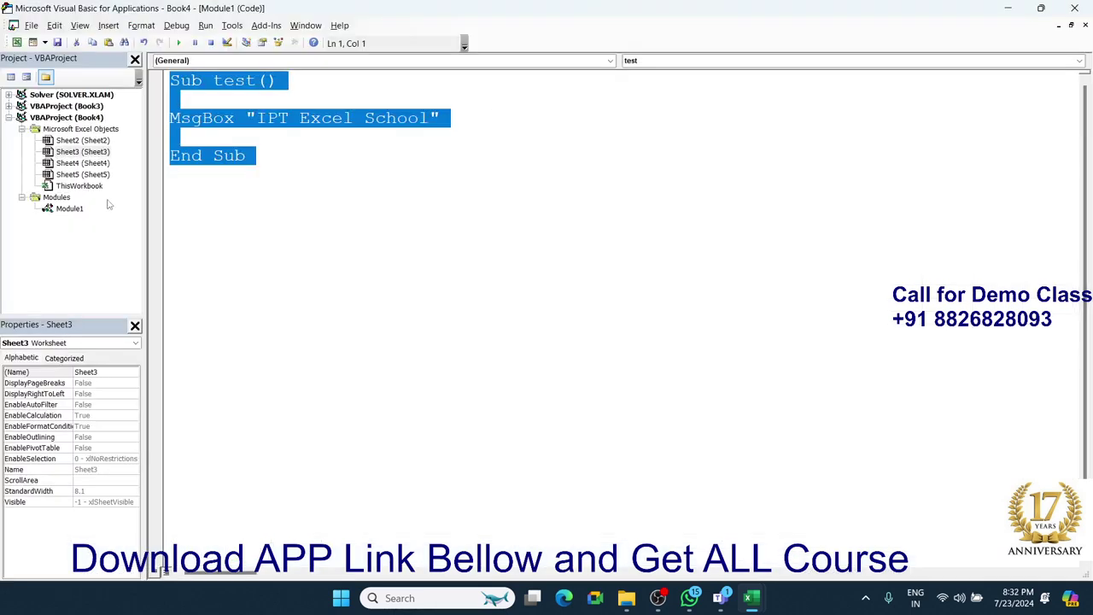
pyautogui.click(84, 141)
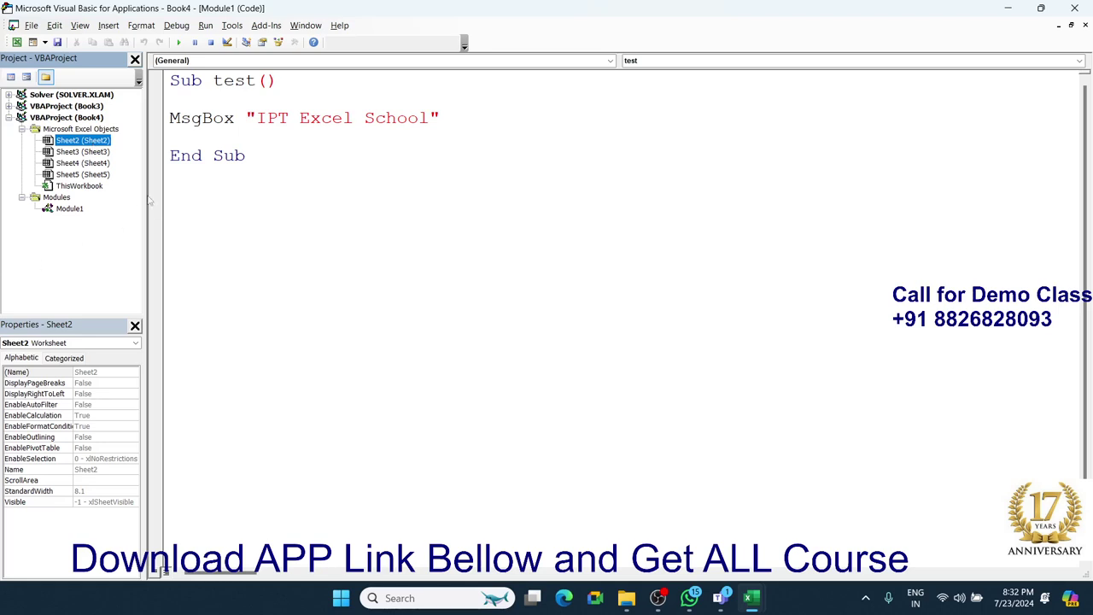
pyautogui.click(70, 209)
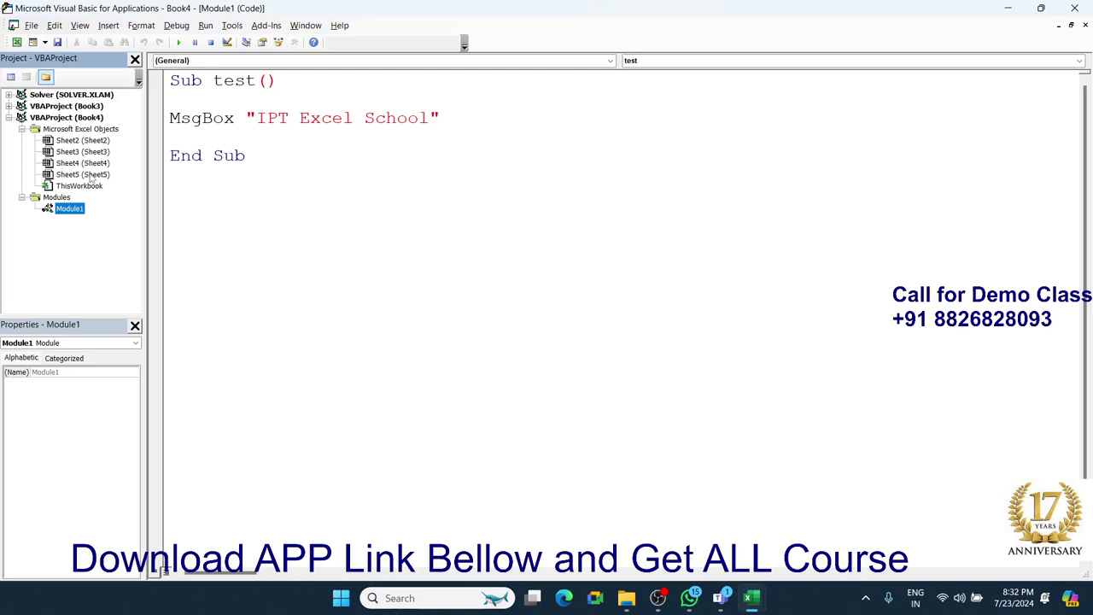
pyautogui.click(275, 448)
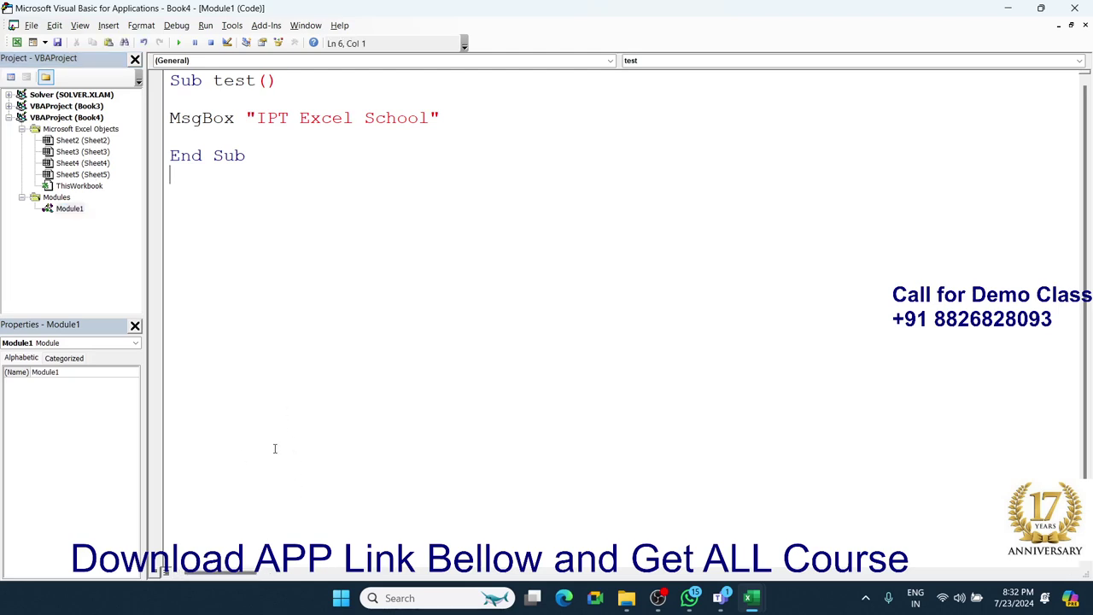
pyautogui.click(1007, 10)
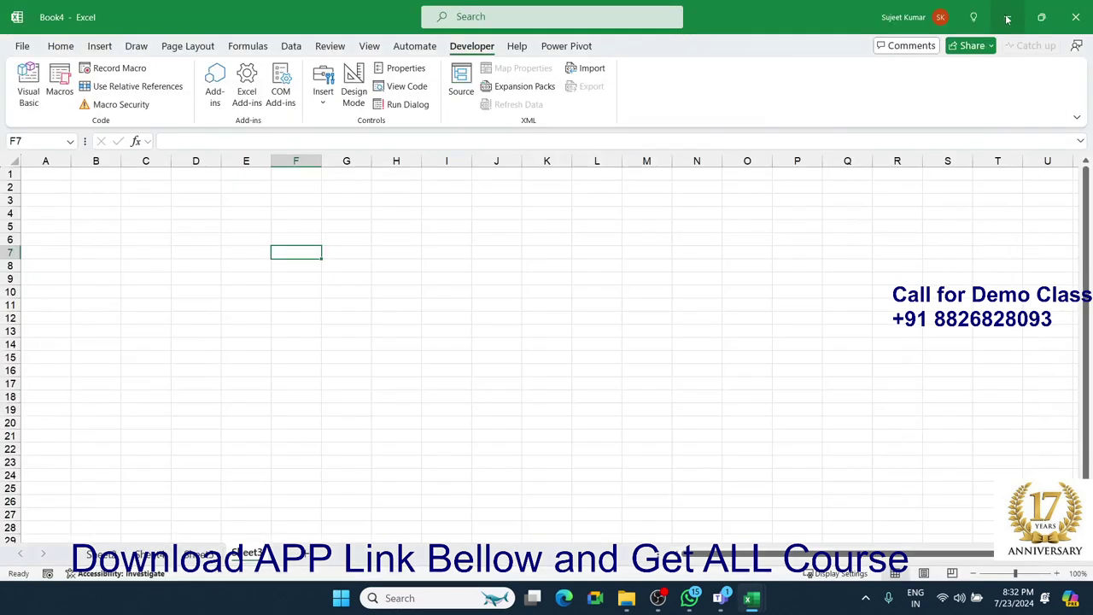
# - With cell G8 selected, start recording Macro1 stored in This Workbook
pyautogui.click(463, 267)
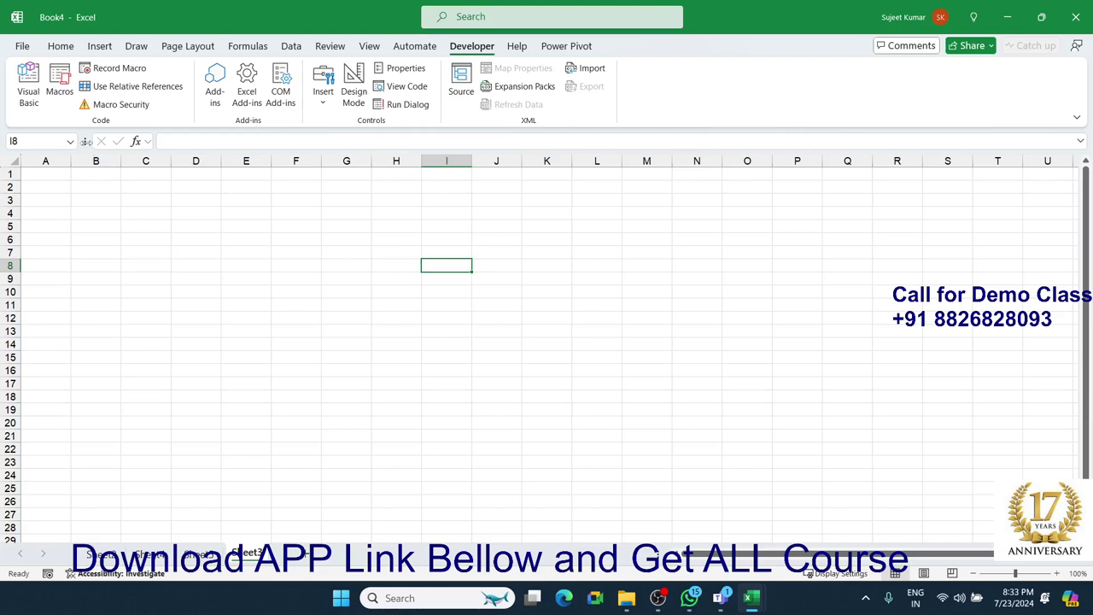
pyautogui.click(173, 227)
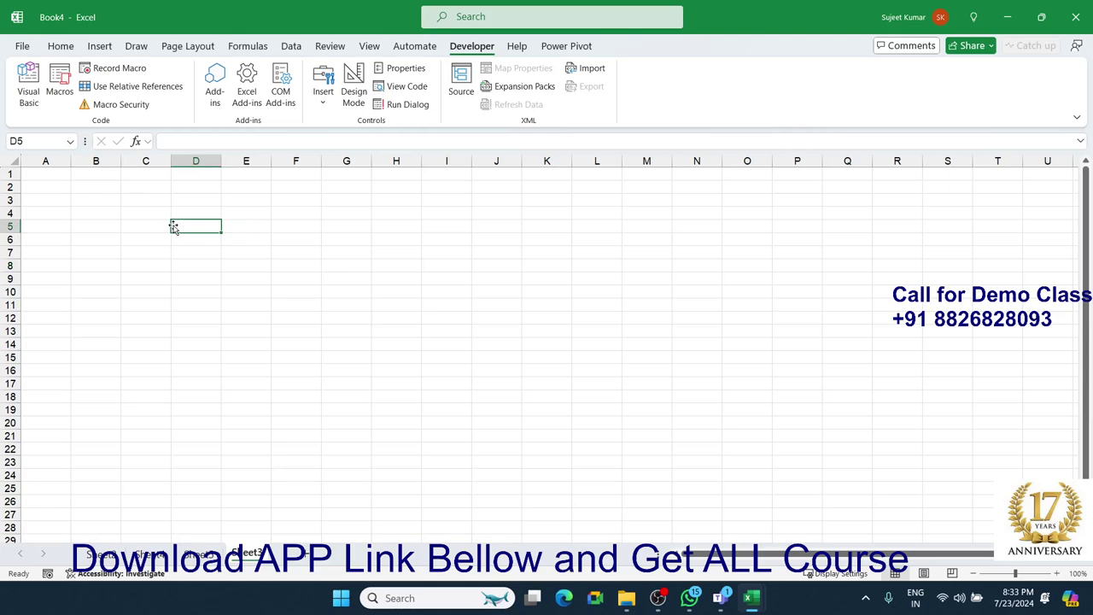
pyautogui.click(369, 268)
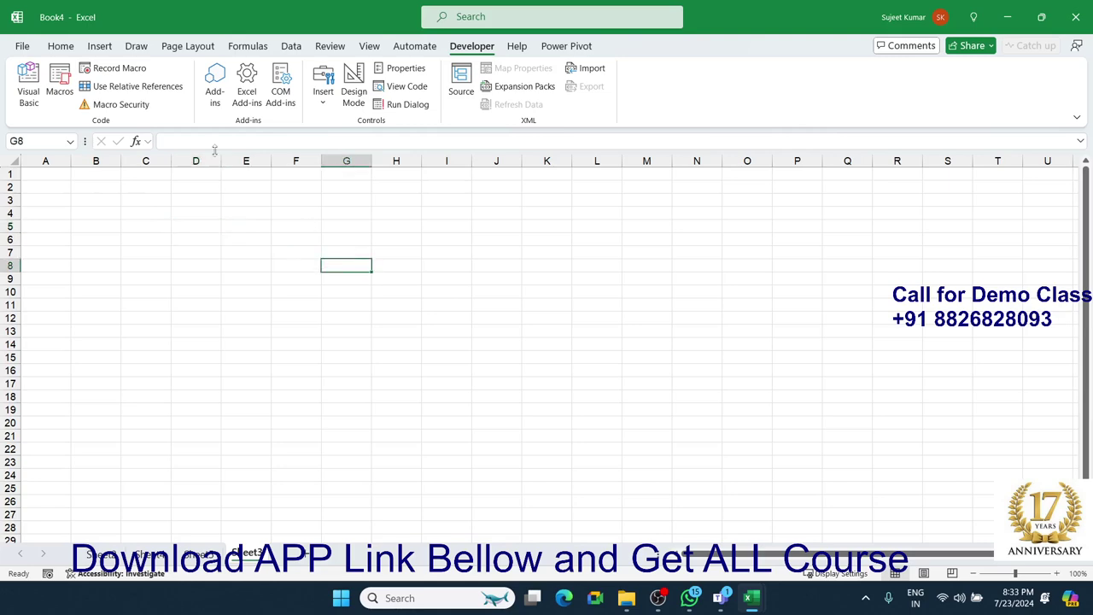
pyautogui.click(142, 75)
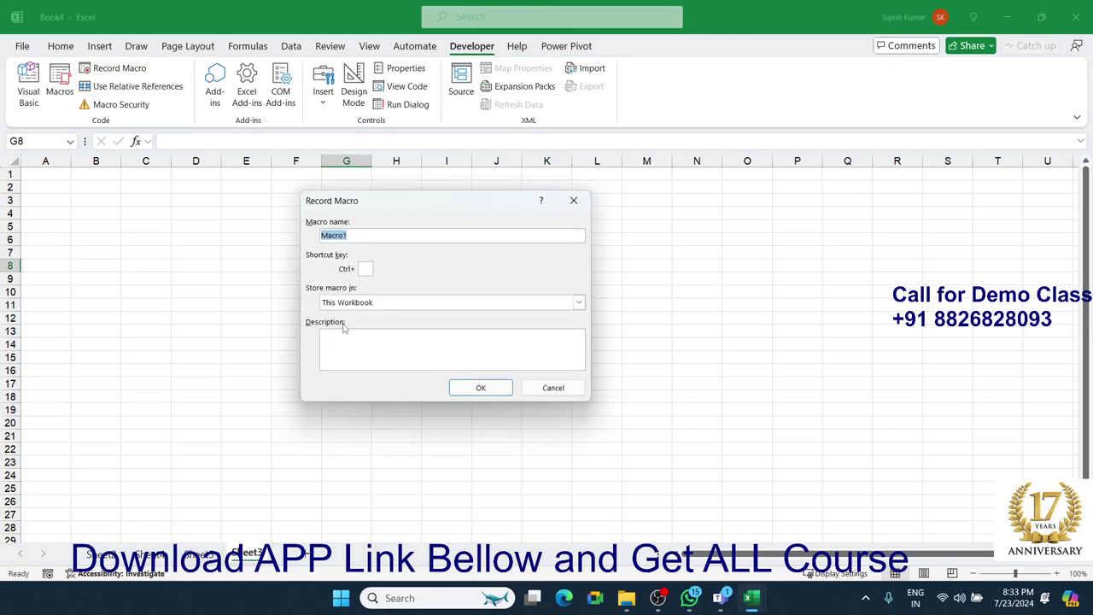
pyautogui.click(479, 389)
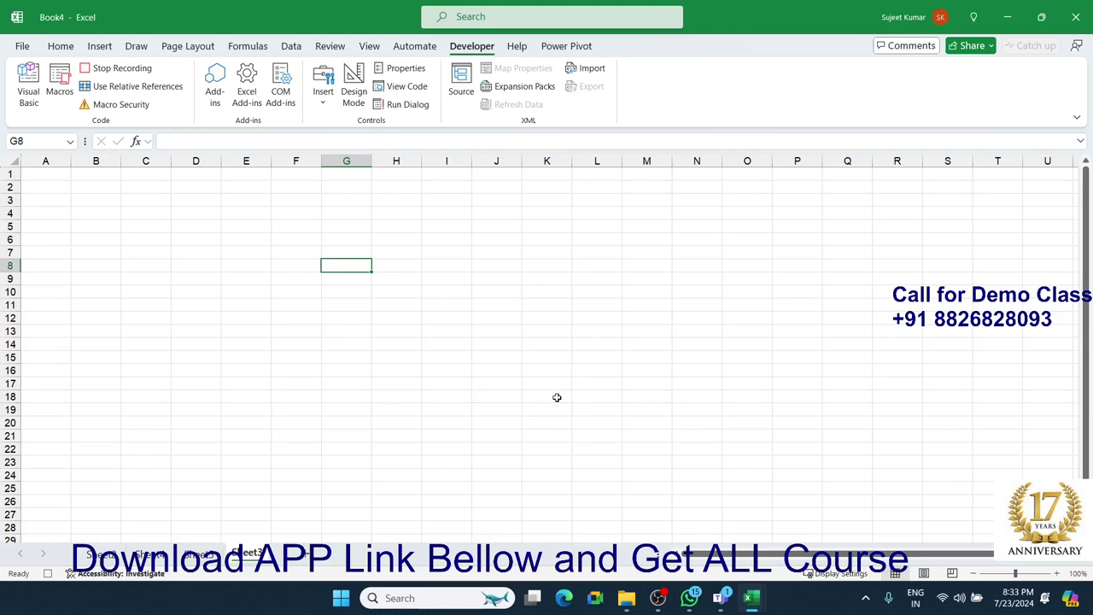
# - Type the headers Name, City and amt into A1, B1 and C1
pyautogui.click(68, 177)
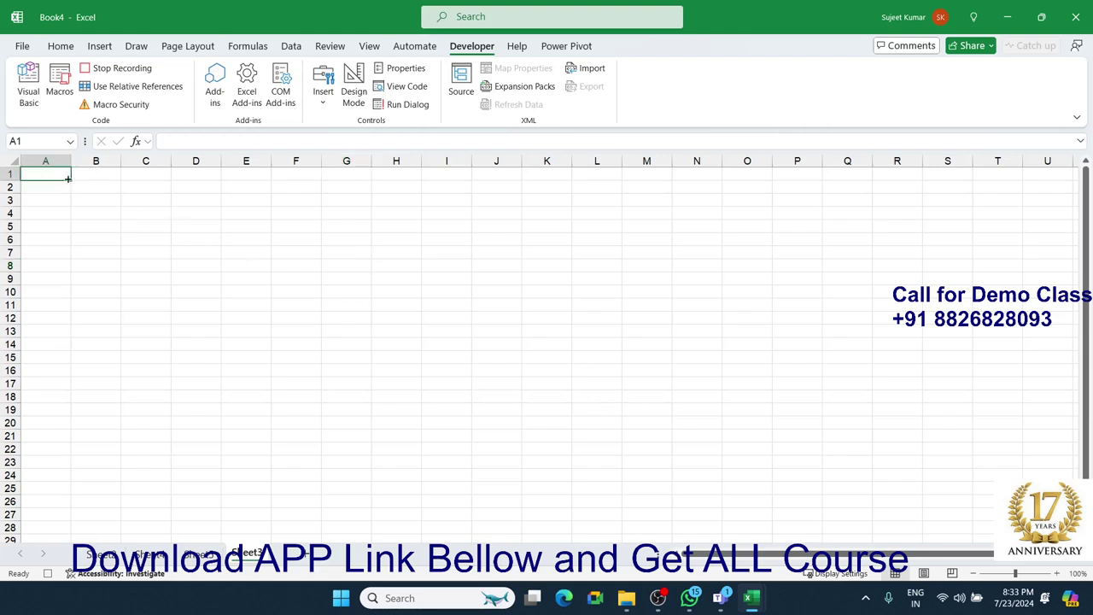
pyautogui.write('Name')
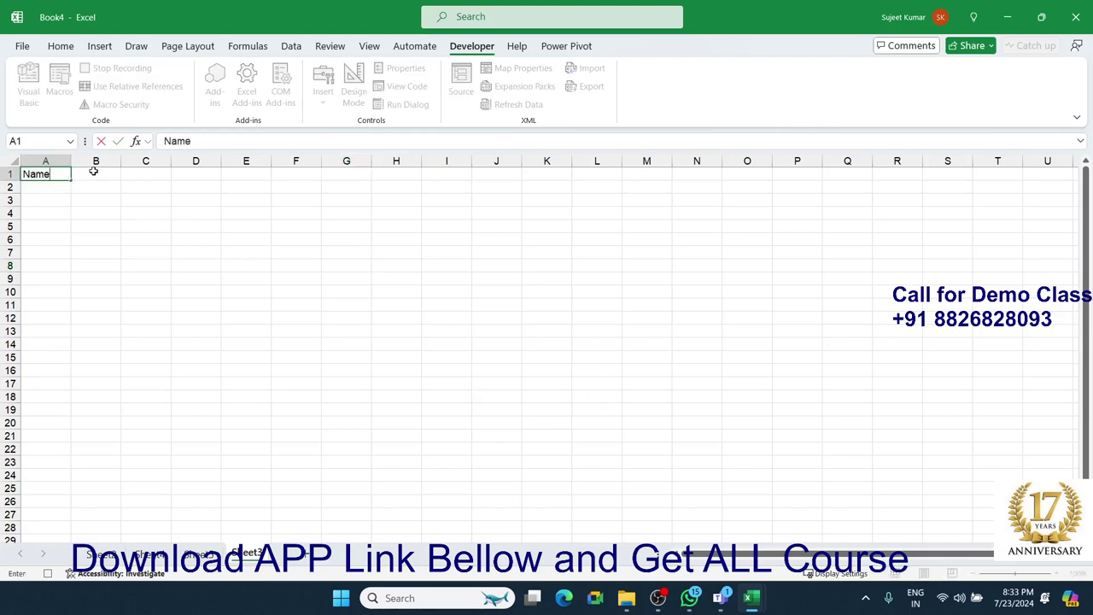
pyautogui.click(94, 172)
pyautogui.write('City')
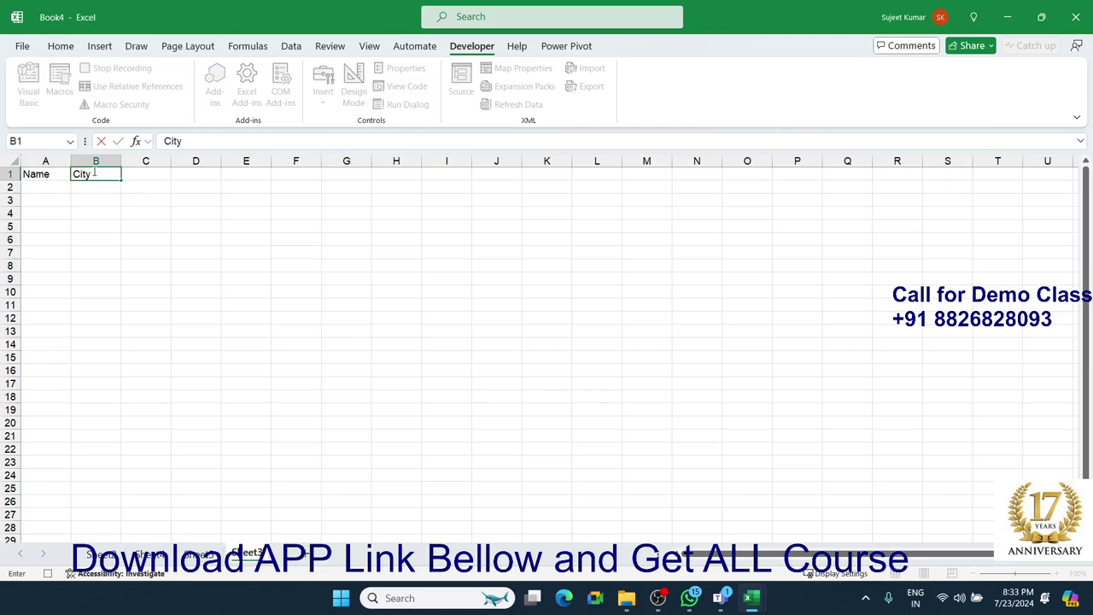
pyautogui.click(128, 175)
pyautogui.write('a')
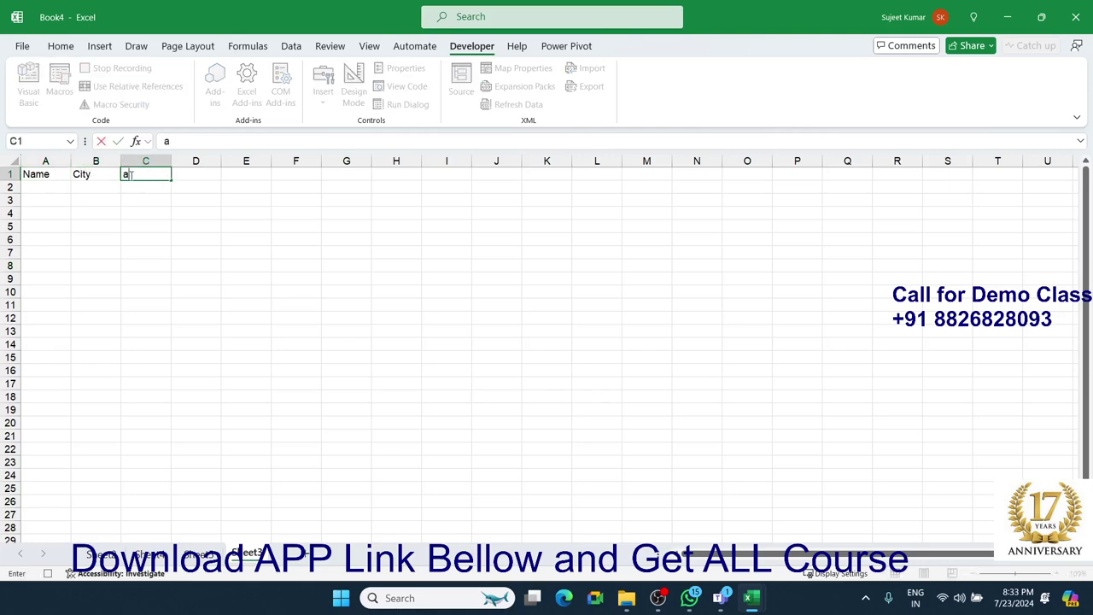
pyautogui.write('mt')
pyautogui.click(162, 198)
# - Give the A1:C1 headers a yellow fill and All Borders
pyautogui.moveTo(51, 178); pyautogui.dragTo(141, 176)
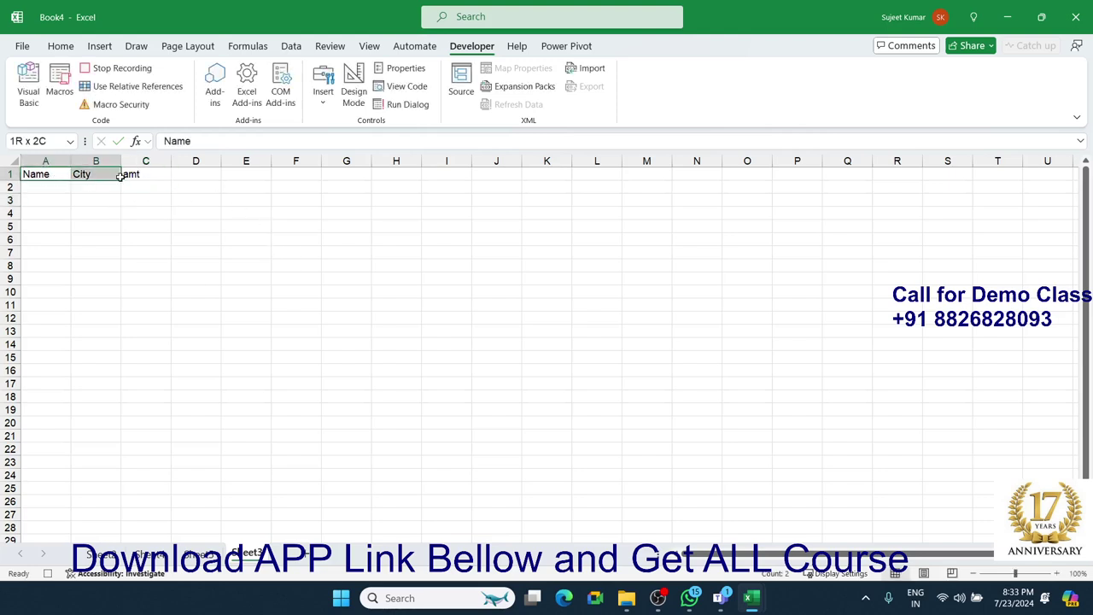
pyautogui.click(61, 47)
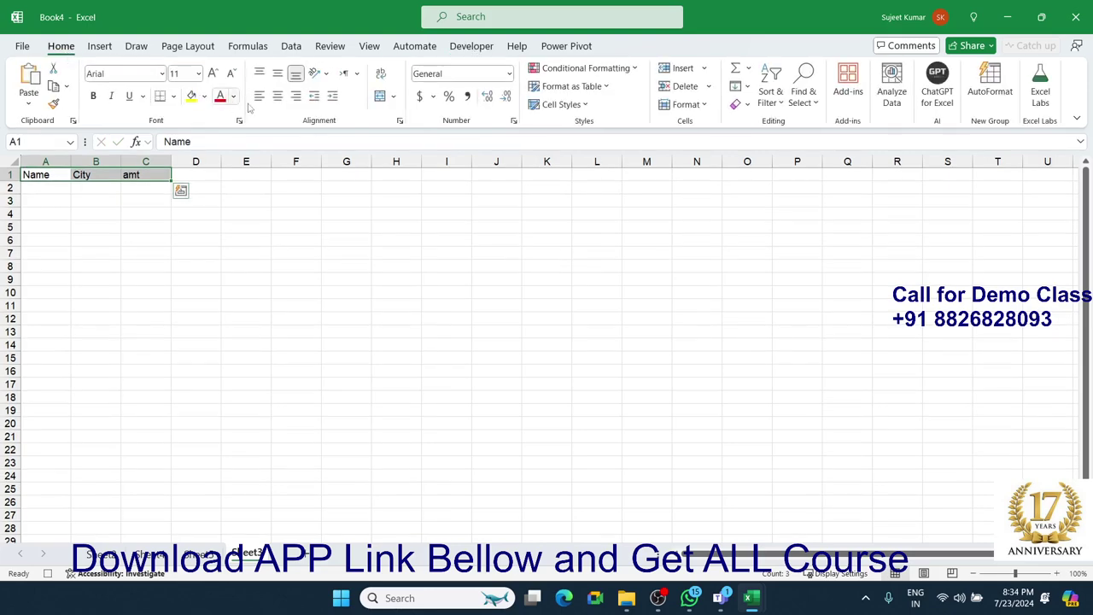
pyautogui.click(192, 96)
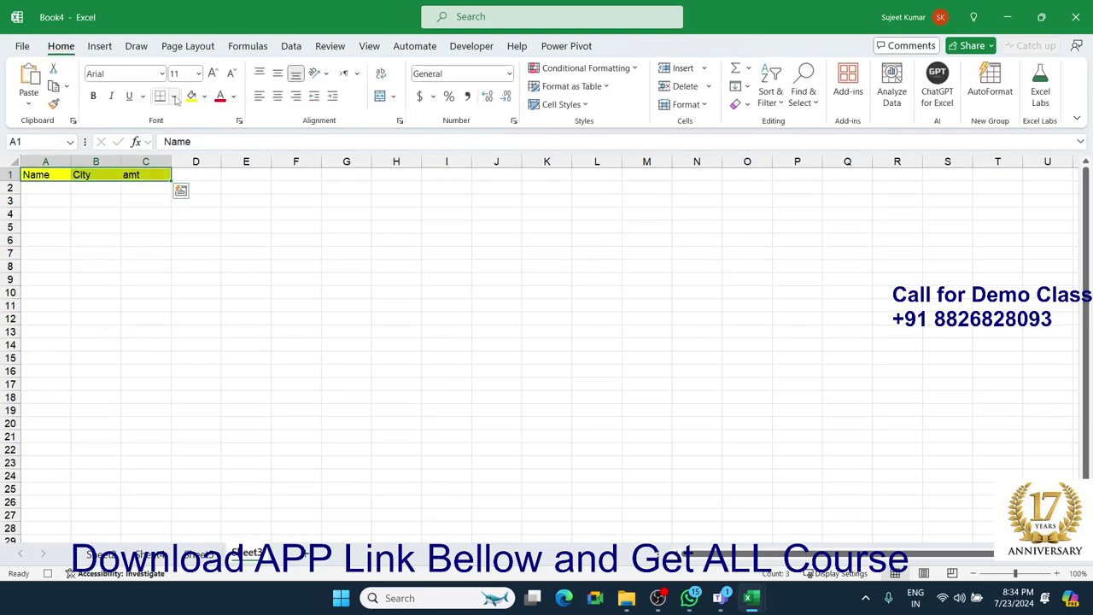
pyautogui.click(172, 96)
pyautogui.click(175, 239)
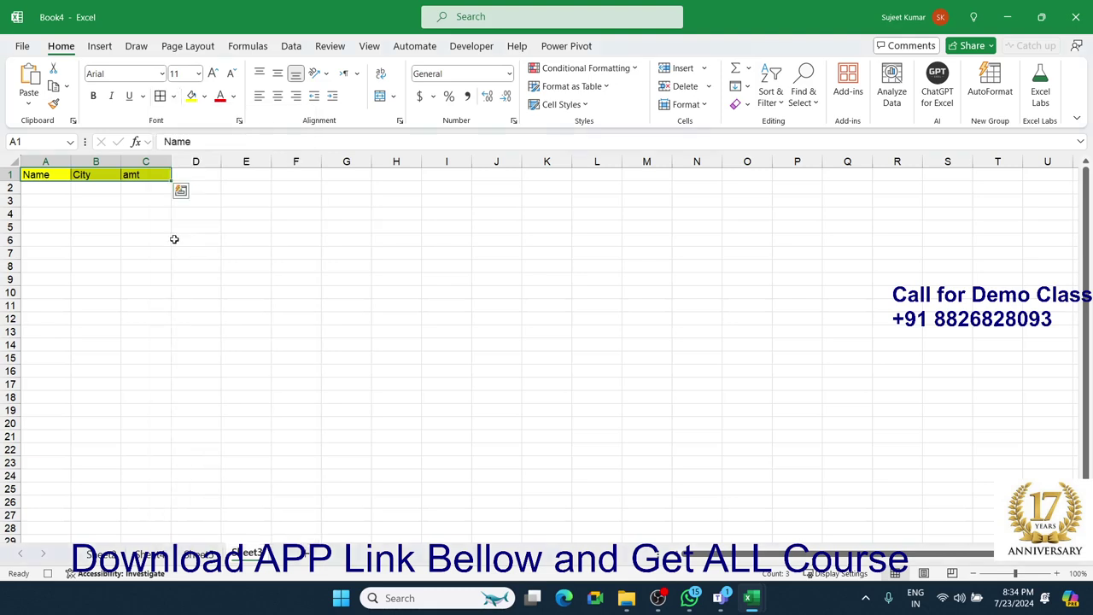
# - Stop the macro recording and switch to an empty sheet
pyautogui.click(471, 47)
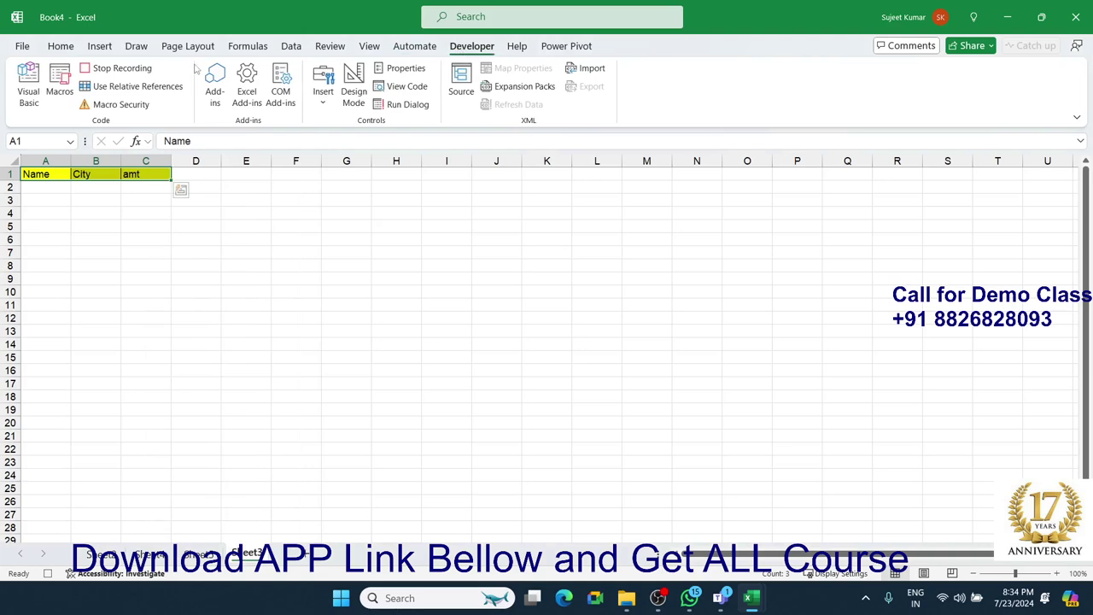
pyautogui.click(127, 70)
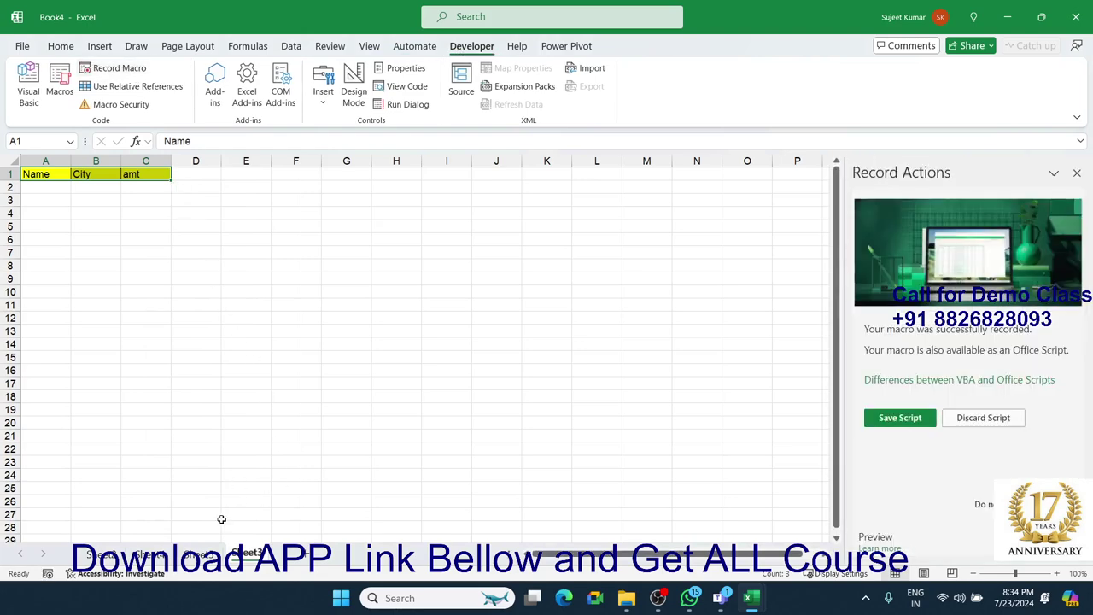
pyautogui.click(198, 554)
# - Run Macro1 on the empty sheet to recreate the yellow headers, then open the VBA editor
pyautogui.click(1074, 174)
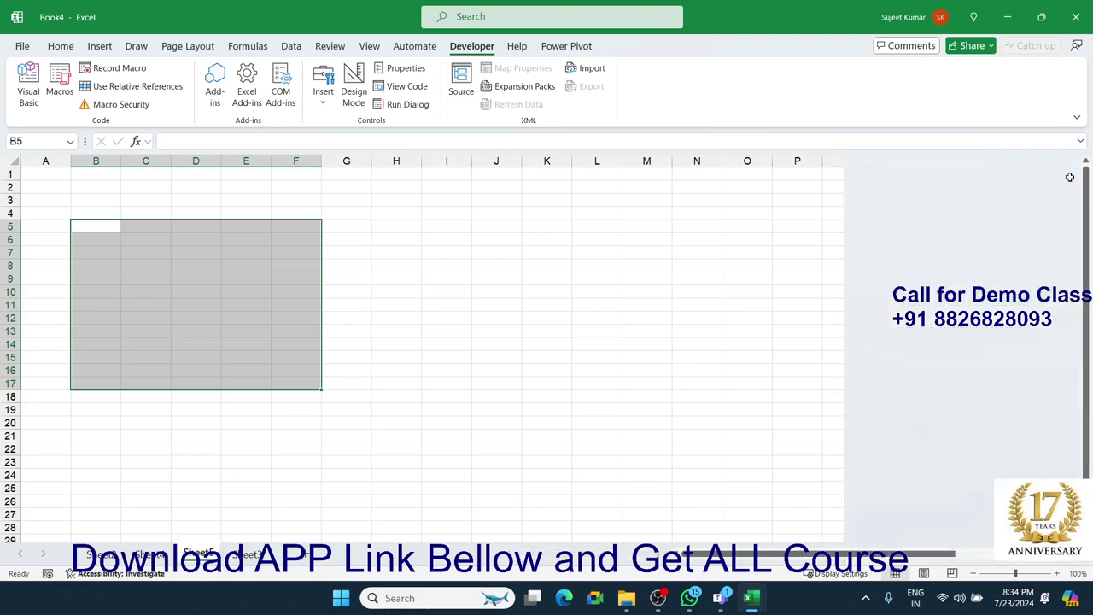
pyautogui.click(125, 187)
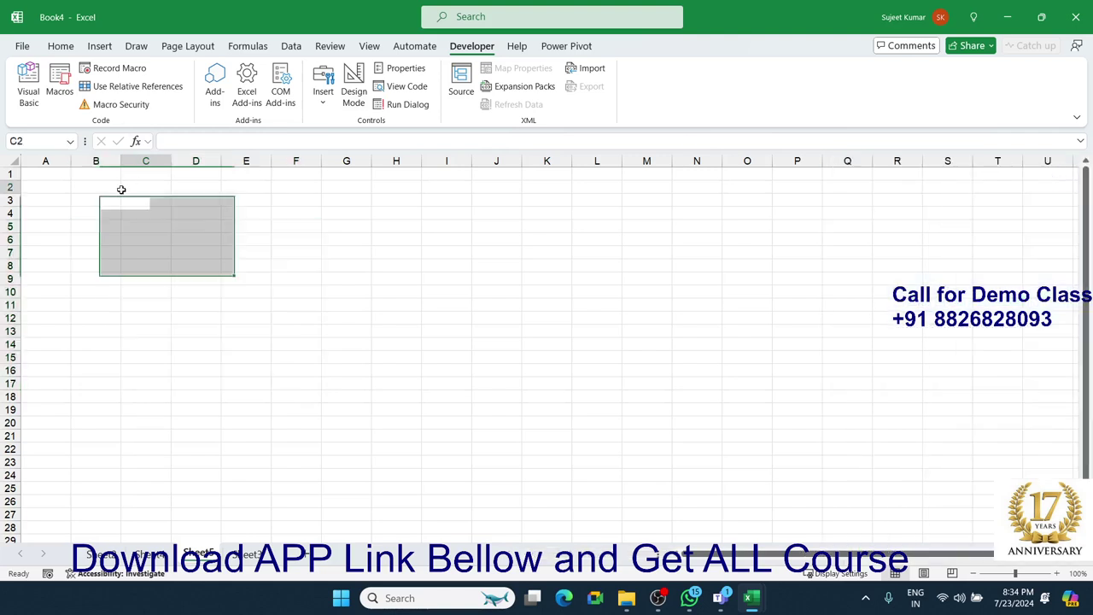
pyautogui.click(59, 85)
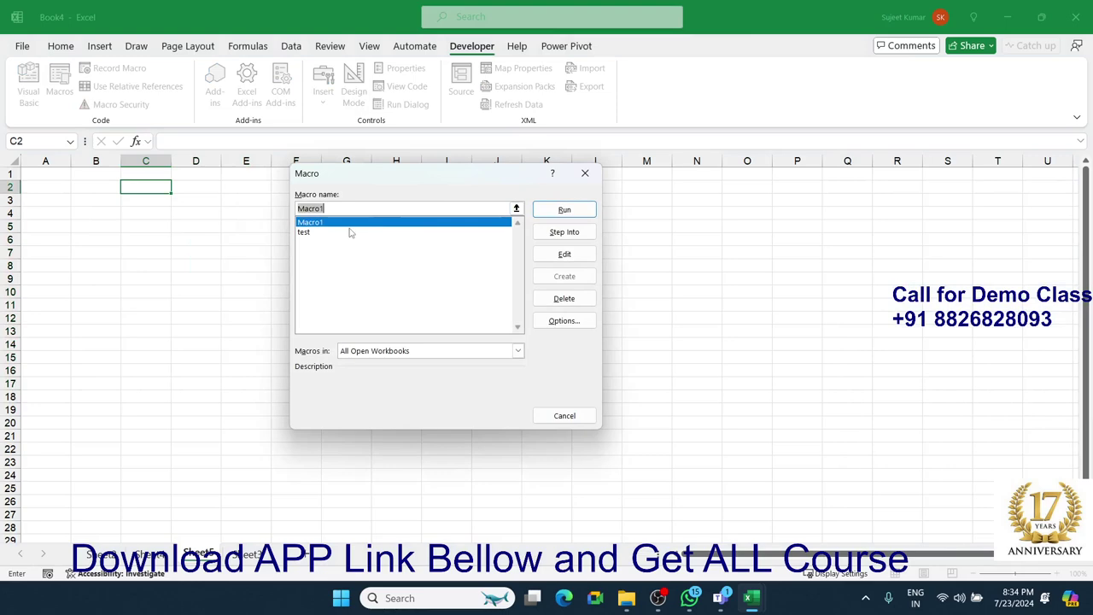
pyautogui.click(555, 211)
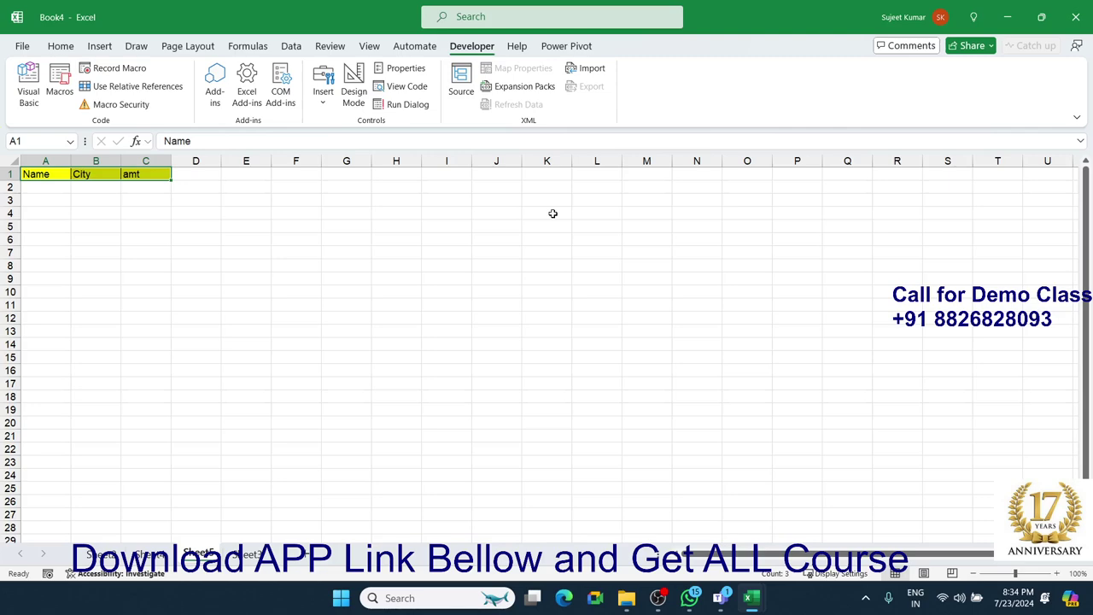
pyautogui.click(203, 214)
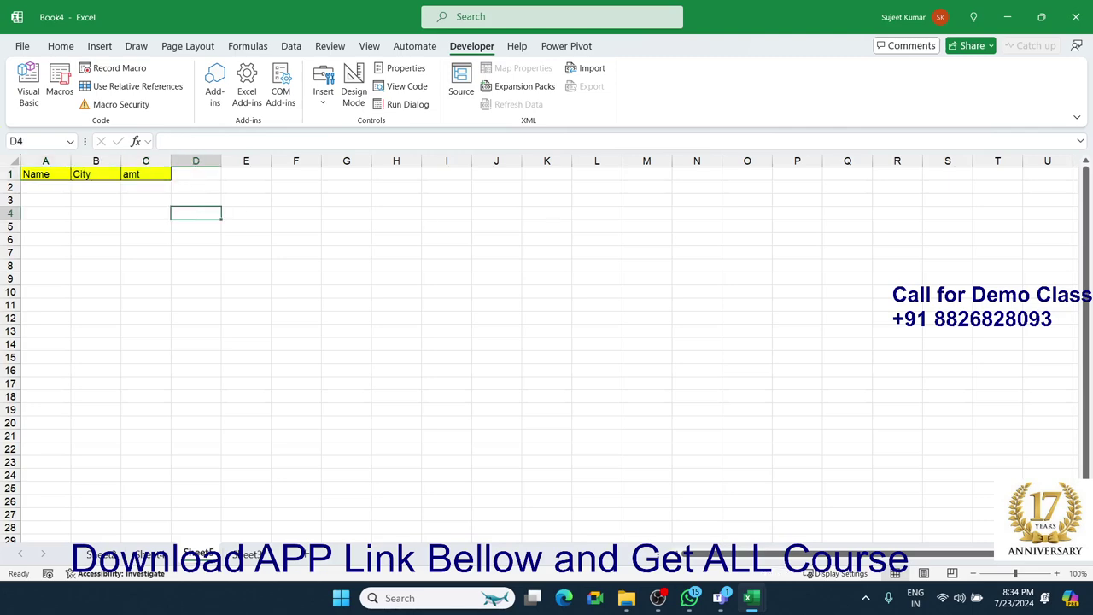
pyautogui.click(28, 92)
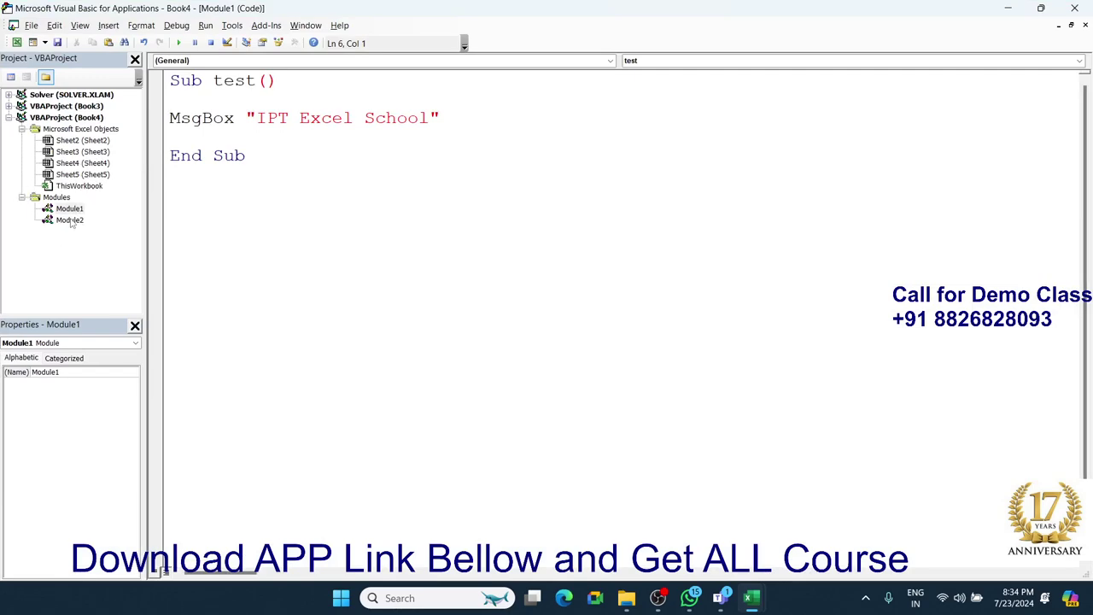
# - Review Module2's recorded Macro1 code, then open Module1 and select the test procedure's body
pyautogui.doubleClick(69, 219)
pyautogui.click(249, 155)
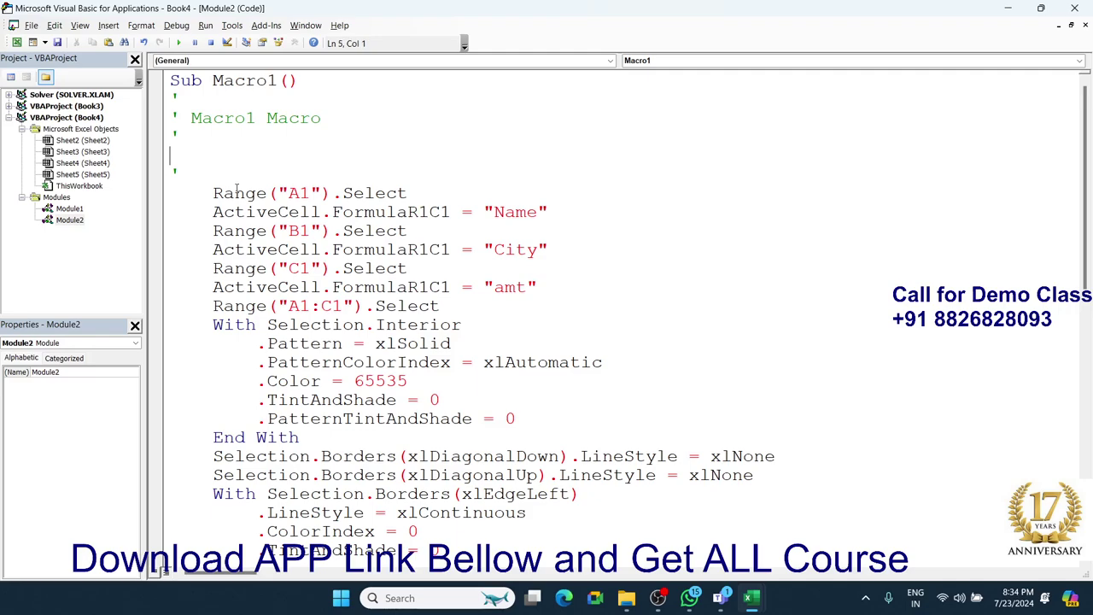
pyautogui.scroll(-2, 237, 191)
pyautogui.scroll(-6, 237, 191)
pyautogui.scroll(-3, 237, 192)
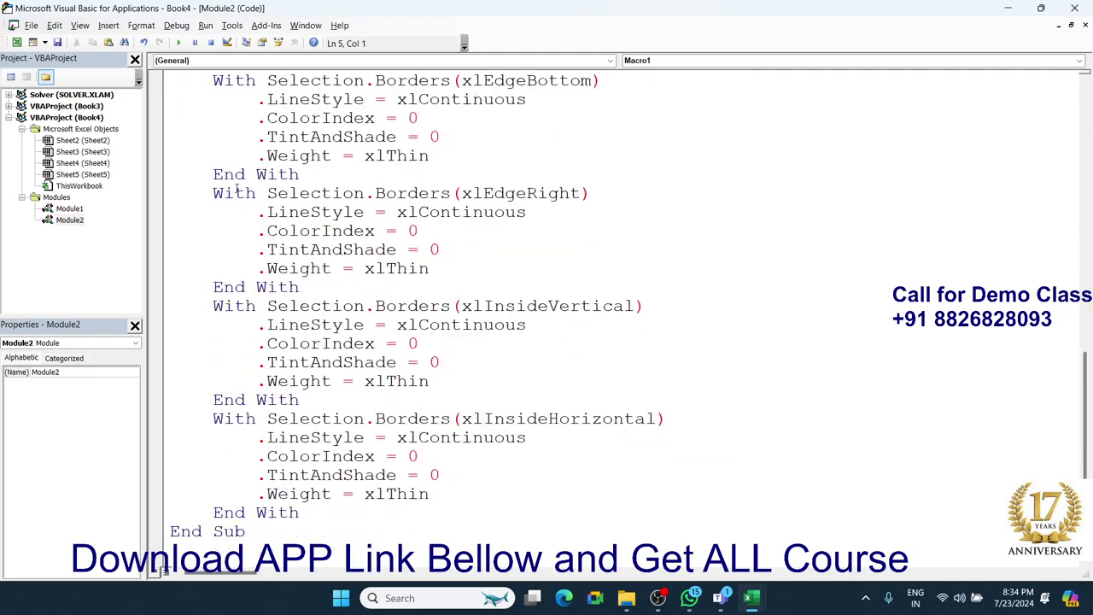
pyautogui.scroll(4, 237, 191)
pyautogui.scroll(6, 236, 191)
pyautogui.scroll(2, 237, 191)
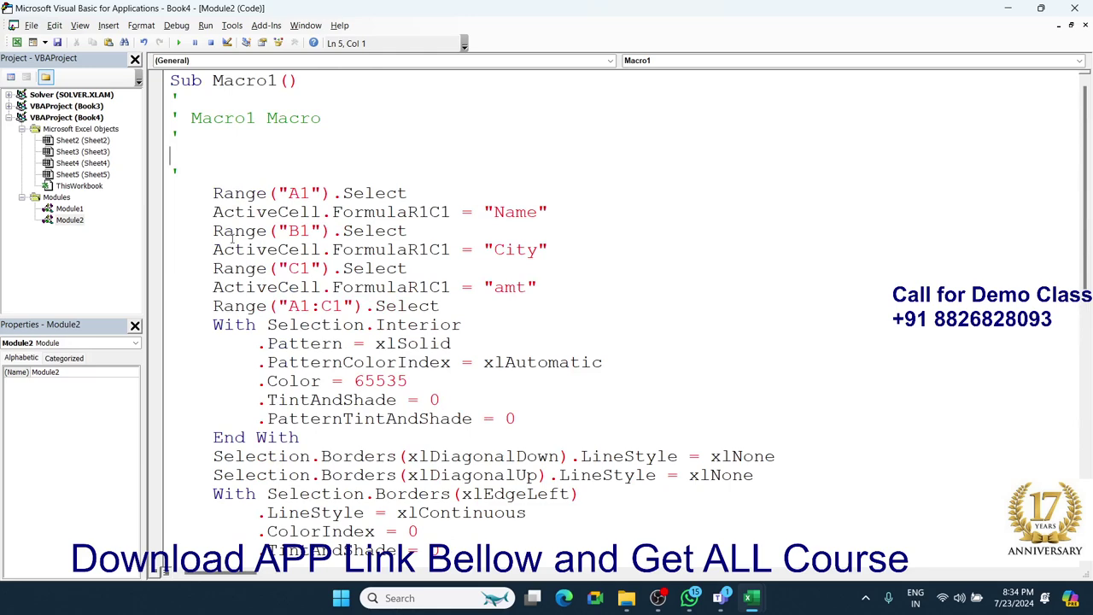
pyautogui.doubleClick(83, 208)
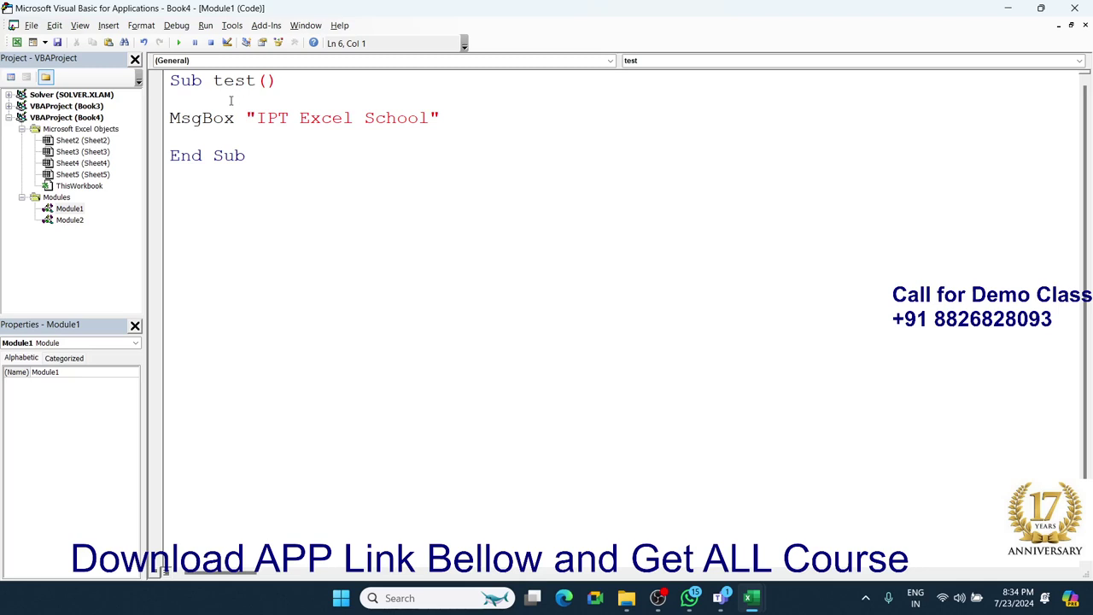
pyautogui.moveTo(167, 106); pyautogui.dragTo(407, 156)
# - Replace the MsgBox line with Range("A1").Value = "Name"
pyautogui.click(431, 151)
pyautogui.click(159, 118)
pyautogui.press('Delete')
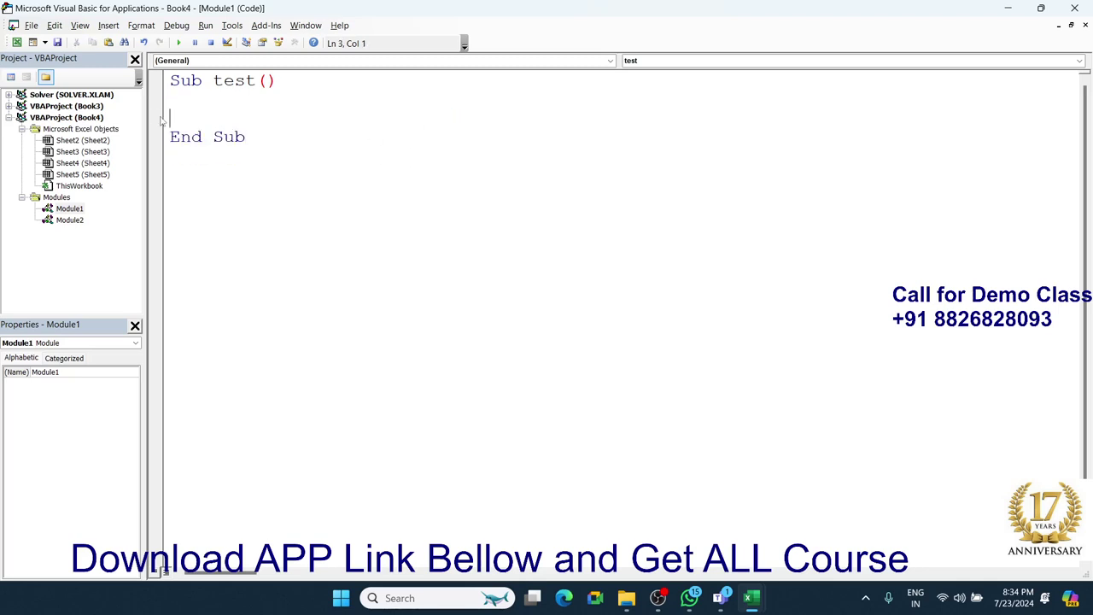
pyautogui.press('Up')
pyautogui.write('ra')
pyautogui.write('nge(')
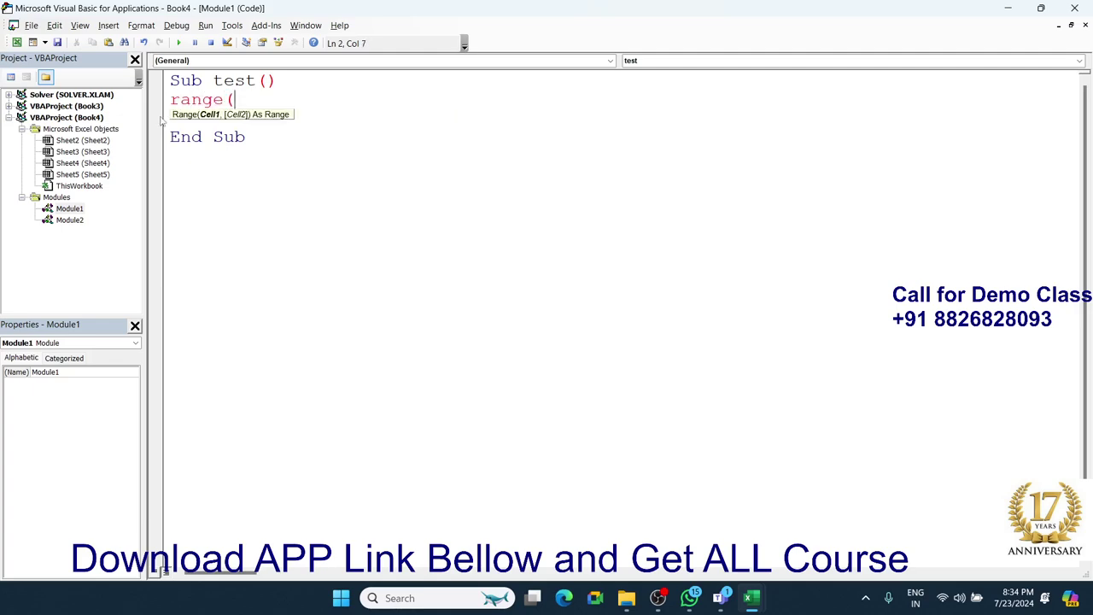
pyautogui.write('"A1"')
pyautogui.write(').v')
pyautogui.press('Down')
pyautogui.press('Tab')
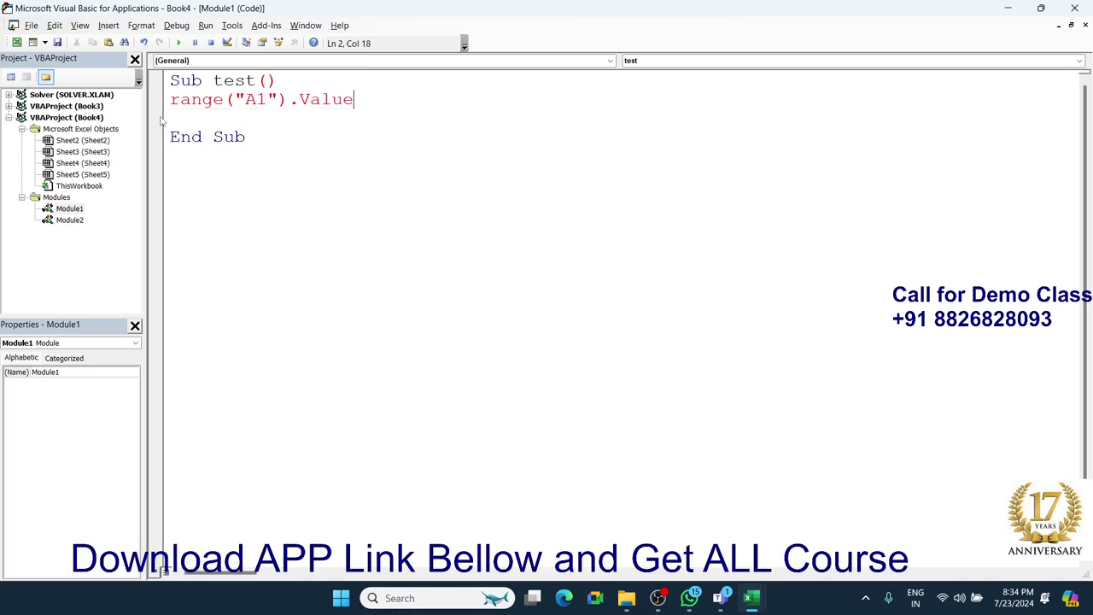
pyautogui.write('= "')
pyautogui.write('Name')
pyautogui.write('"')
pyautogui.press('Return')
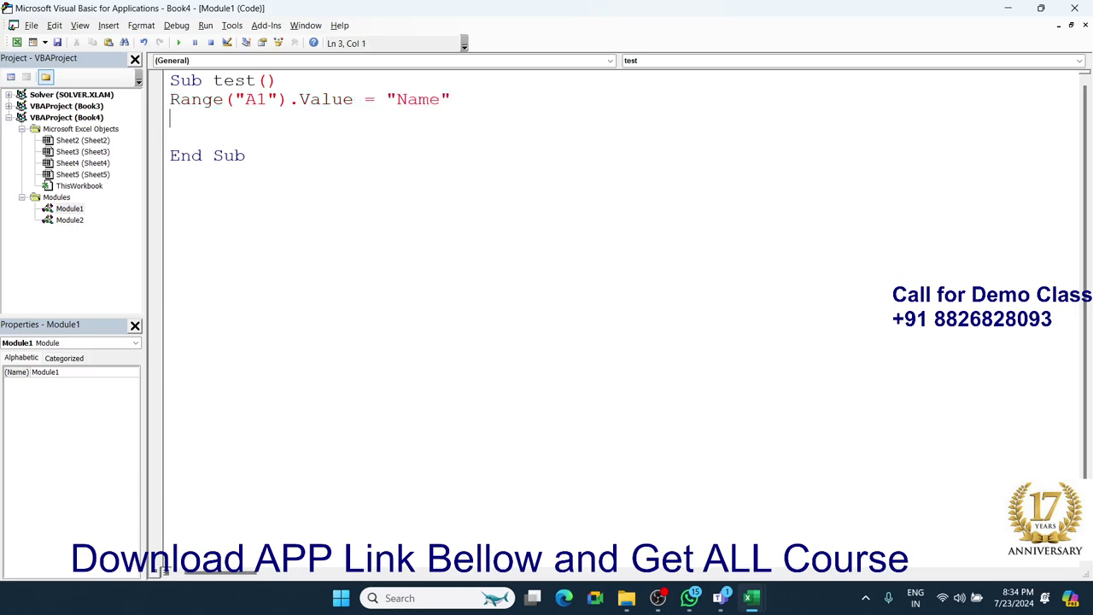
# - Duplicate the Range line twice, changing the references to B1 and C1
pyautogui.press('Up')
pyautogui.hotkey('shift', 'Down')
pyautogui.hotkey('ctrl', 'c')
pyautogui.press('Down')
pyautogui.hotkey('ctrl', 'v')
pyautogui.hotkey('ctrl', 'v')
pyautogui.click(257, 118)
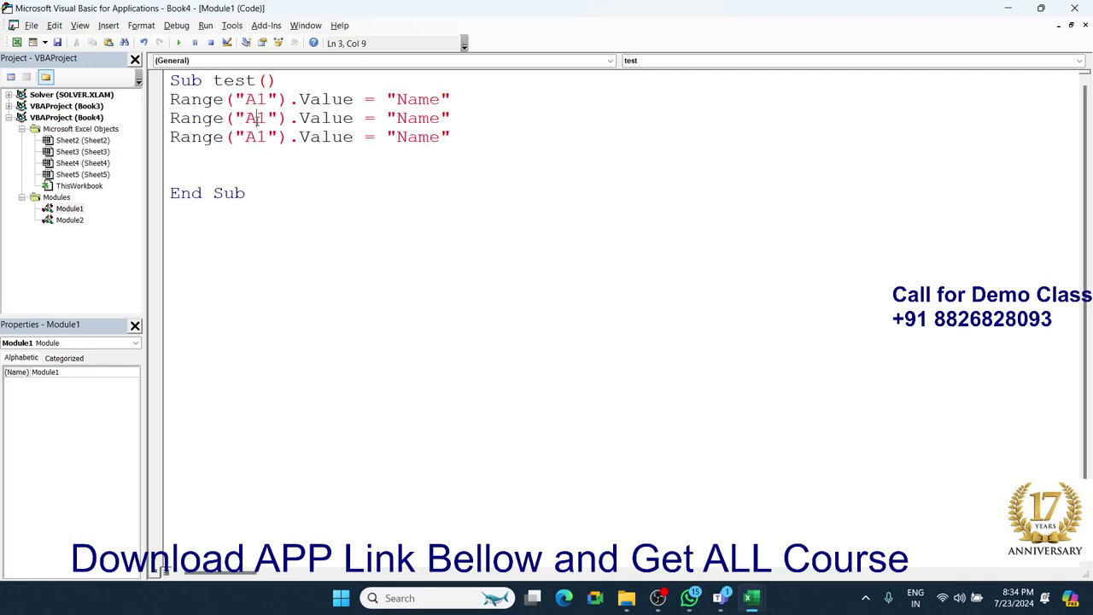
pyautogui.press('BackSpace')
pyautogui.write('C')
pyautogui.press('Down')
pyautogui.press('BackSpace')
pyautogui.press('Up')
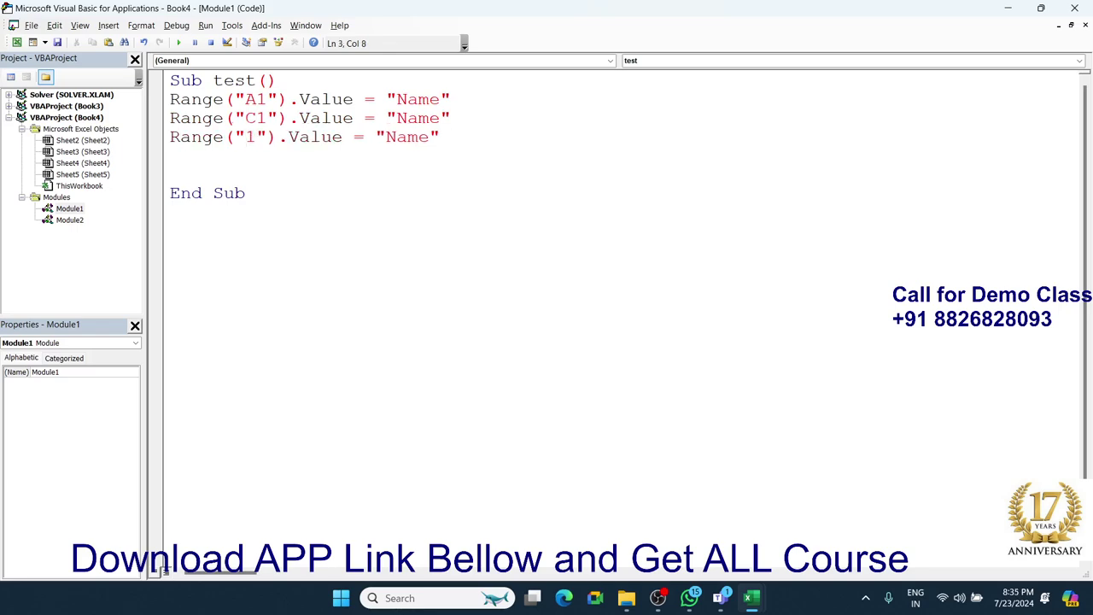
pyautogui.press('Delete')
pyautogui.write('B')
pyautogui.press('Down')
pyautogui.press('Left')
pyautogui.write('C')
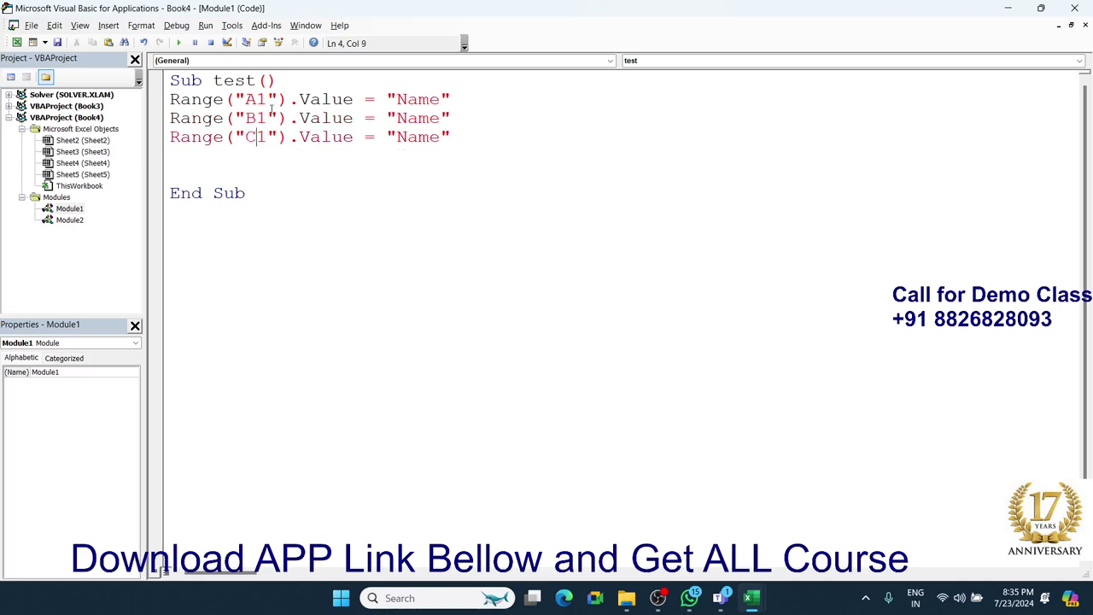
# - Change the B1 and C1 values to "Roll" and "Marks"
pyautogui.doubleClick(404, 123)
pyautogui.write('R')
pyautogui.write('oll')
pyautogui.doubleClick(416, 139)
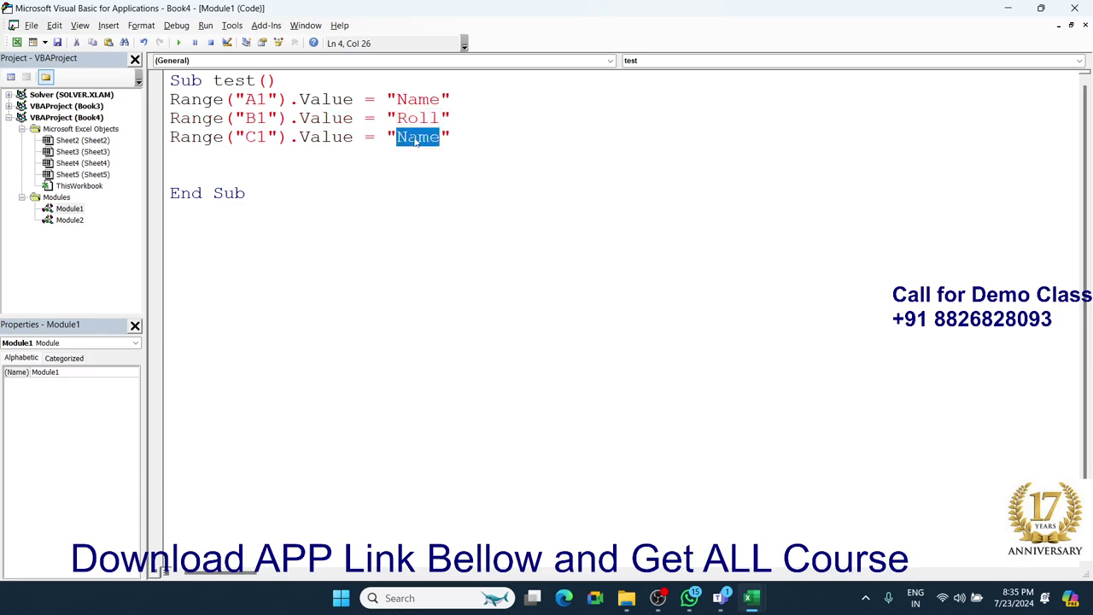
pyautogui.write('Marks')
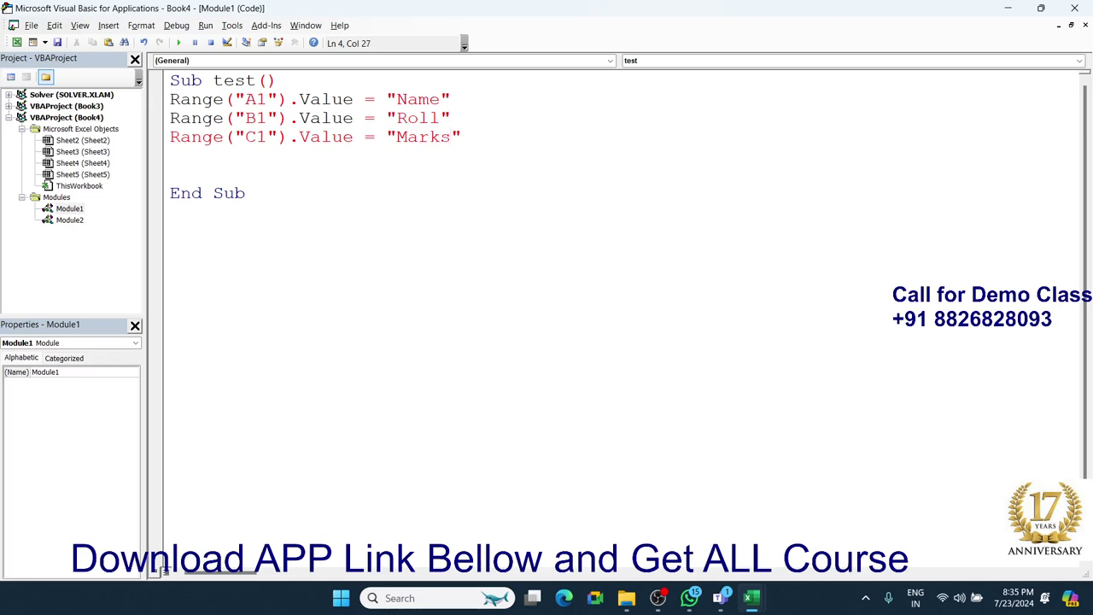
# - Add Range("A1:C1").Interior.Color = vbYellow to fill the headers yellow
pyautogui.click(319, 168)
pyautogui.write('range')
pyautogui.write('("A')
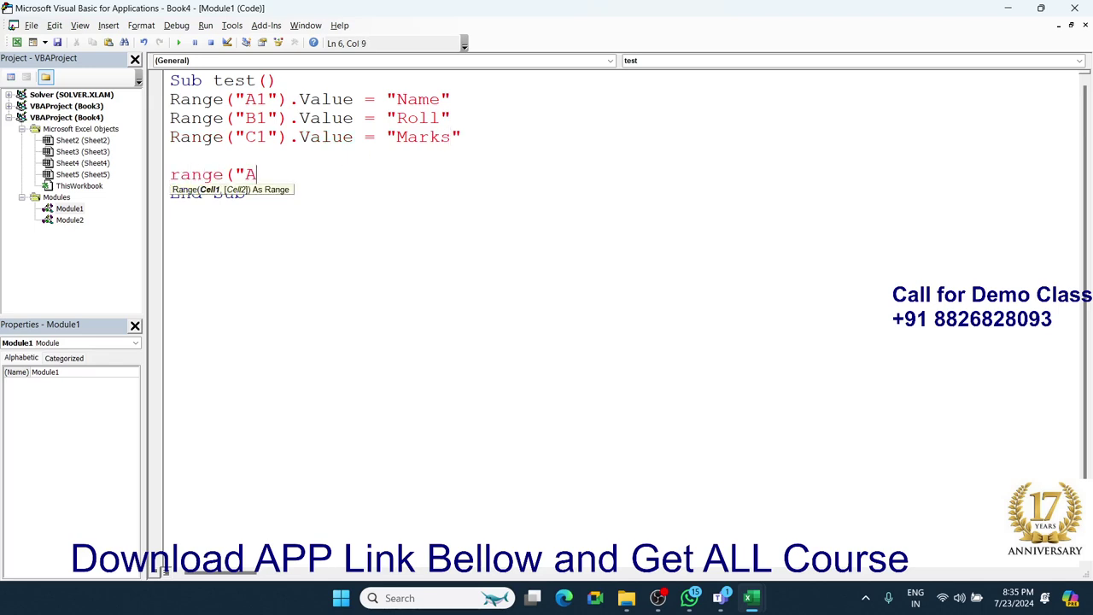
pyautogui.write('1:c')
pyautogui.write('1")')
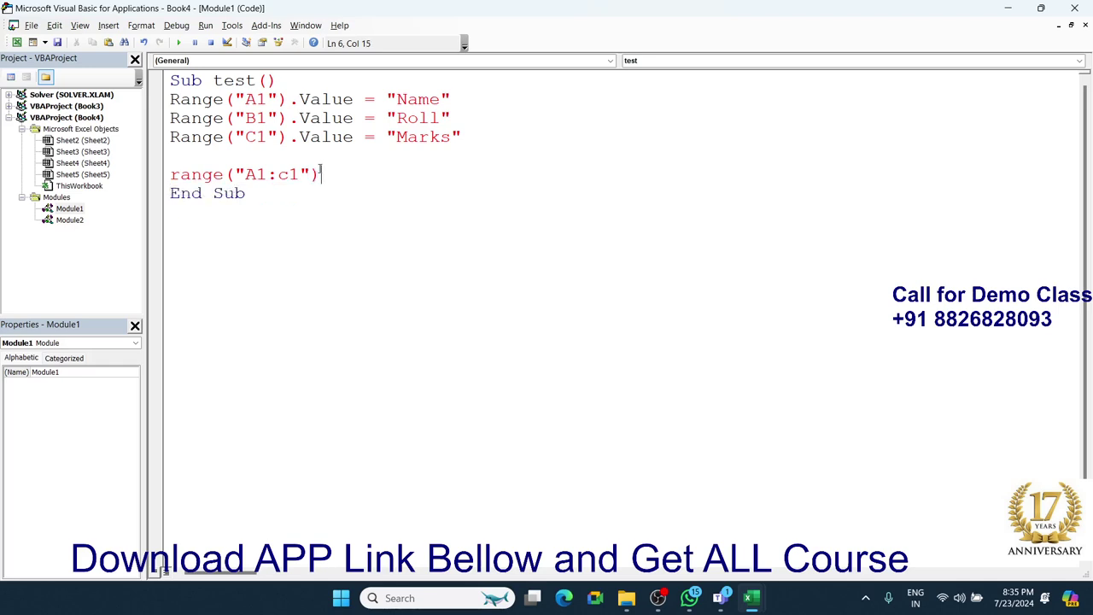
pyautogui.write('.')
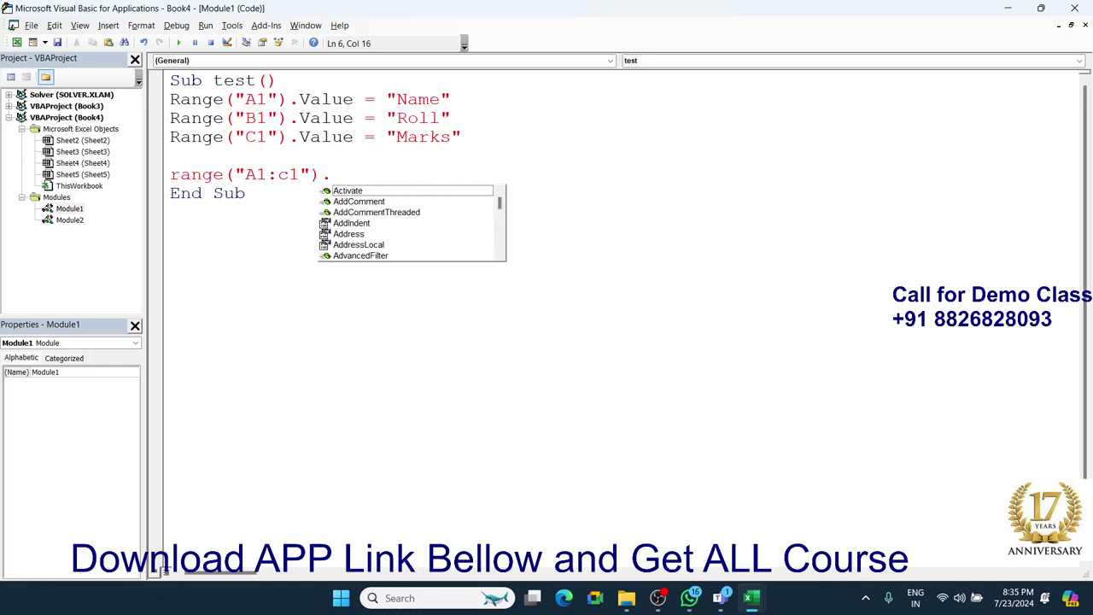
pyautogui.write('in')
pyautogui.press('Down')
pyautogui.press('Down')
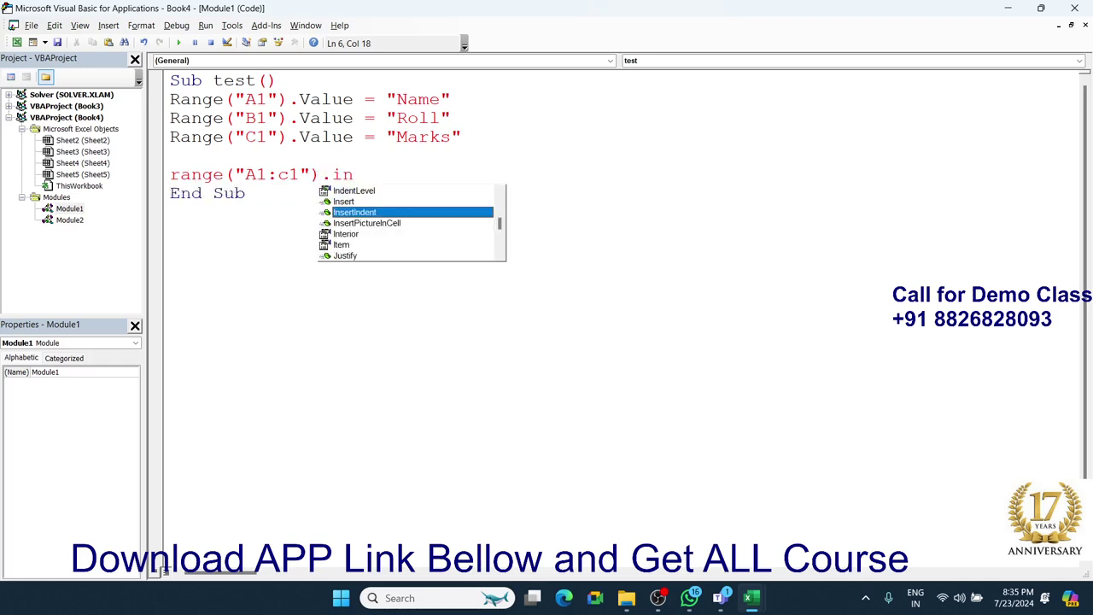
pyautogui.press('Down')
pyautogui.press('Down')
pyautogui.press('Down')
pyautogui.press('Down')
pyautogui.press('Up')
pyautogui.press('Up')
pyautogui.press('Up')
pyautogui.press('Up')
pyautogui.press('Down')
pyautogui.press('Down')
pyautogui.press('Tab')
pyautogui.write('.')
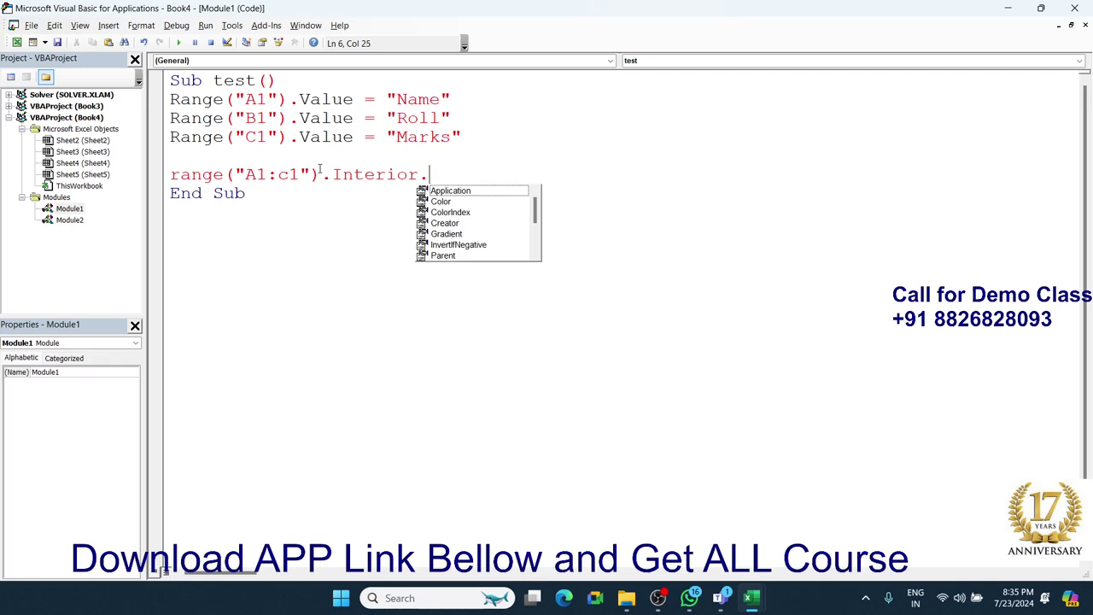
pyautogui.write('co')
pyautogui.press('Tab')
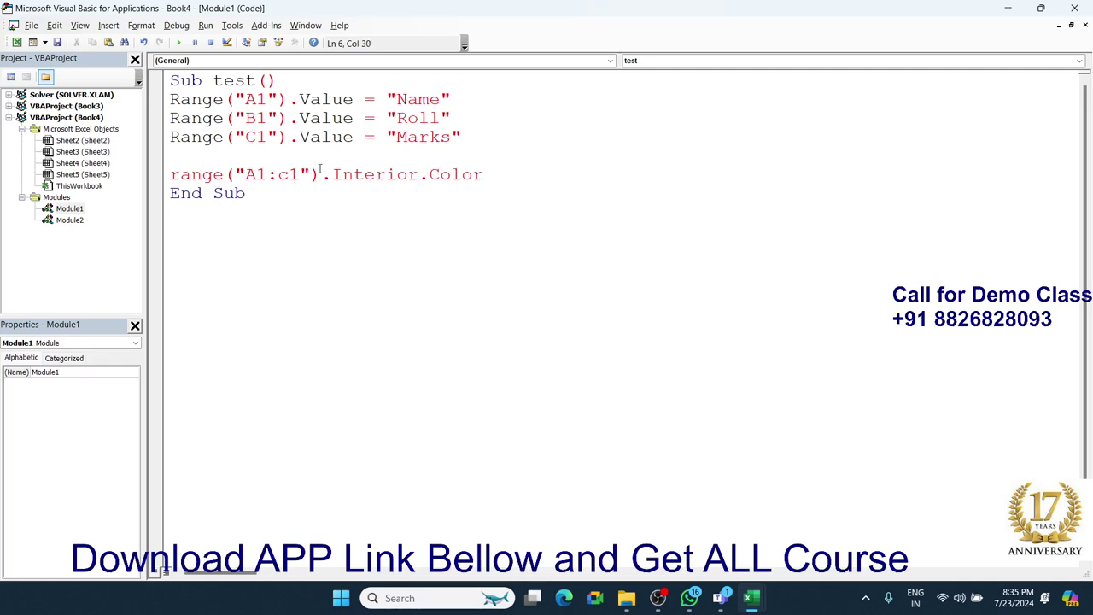
pyautogui.write('=vb')
pyautogui.write('yellow')
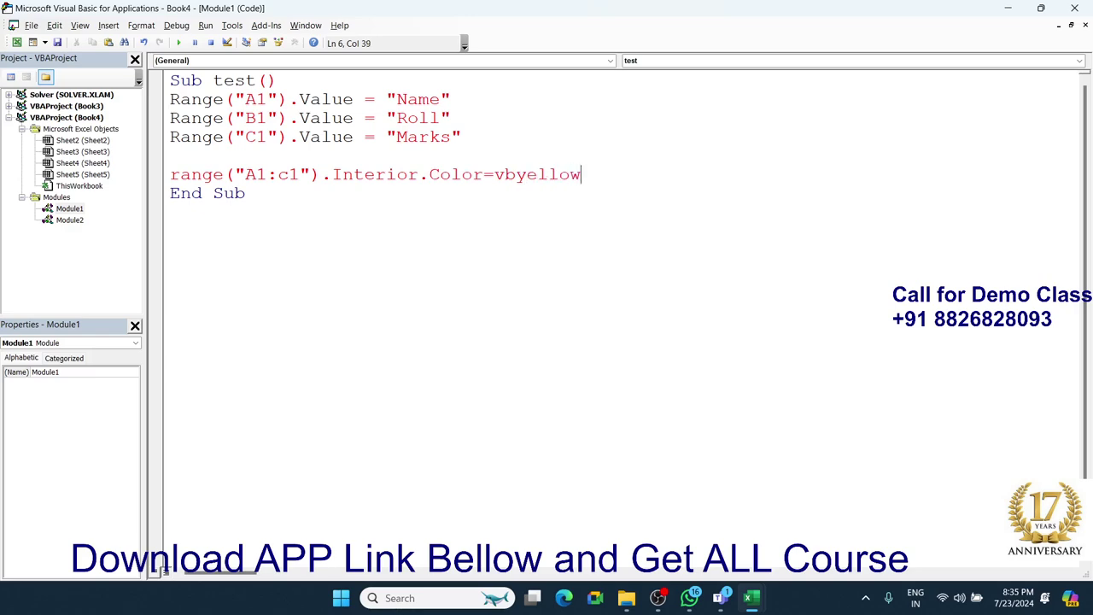
pyautogui.press('Return')
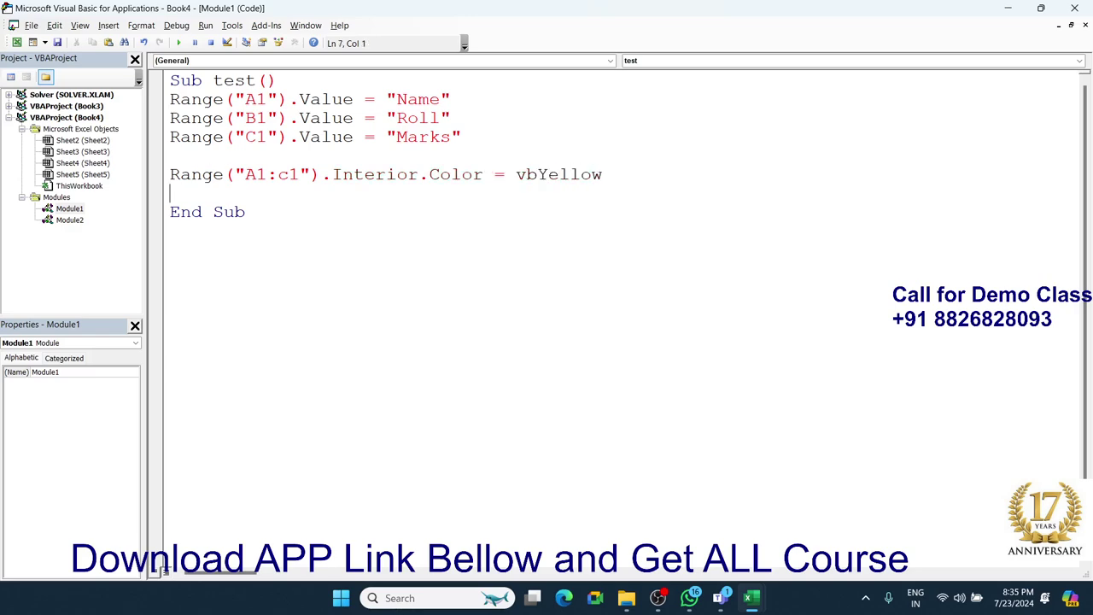
# - Add Range("A1:C1").Borders.LineStyle = 1, then return to Excel
pyautogui.press('Up')
pyautogui.hotkey('shift', 'Right')
pyautogui.hotkey('shift', 'Right')
pyautogui.hotkey('shift', 'Right')
pyautogui.hotkey('shift', 'Right')
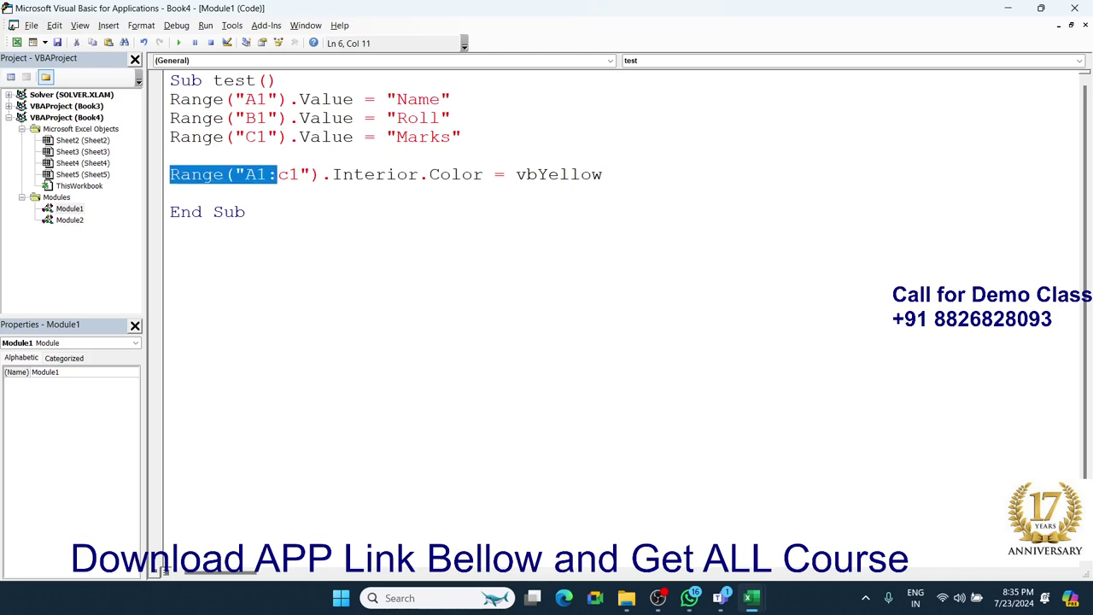
pyautogui.hotkey('shift', 'Right')
pyautogui.hotkey('shift', 'Right')
pyautogui.hotkey('shift', 'Right')
pyautogui.hotkey('ctrl', 'c')
pyautogui.press('Down')
pyautogui.hotkey('ctrl', 'v')
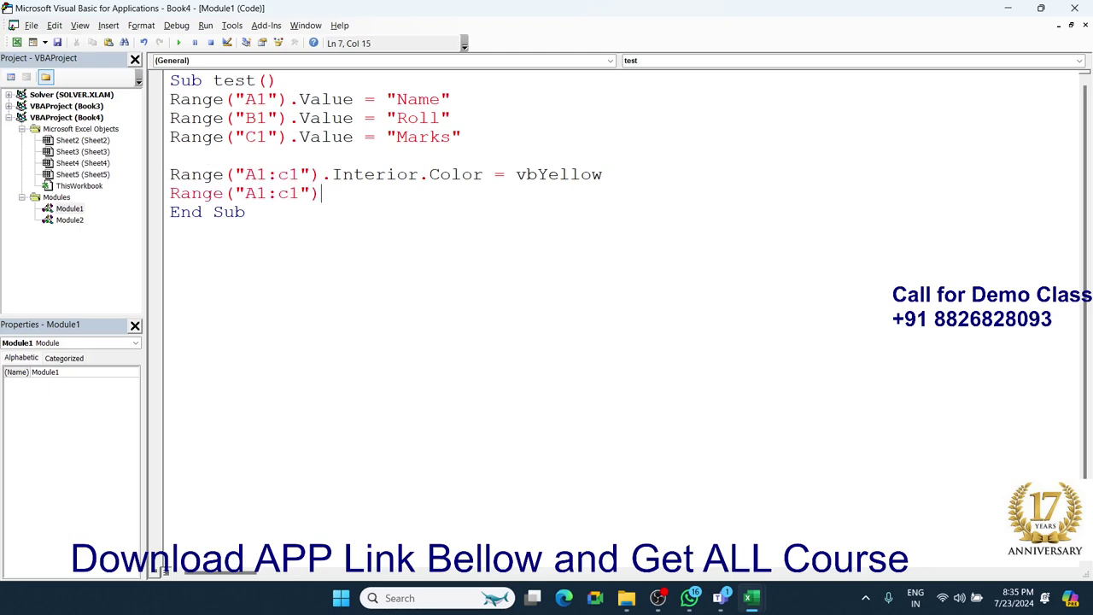
pyautogui.write('.bol')
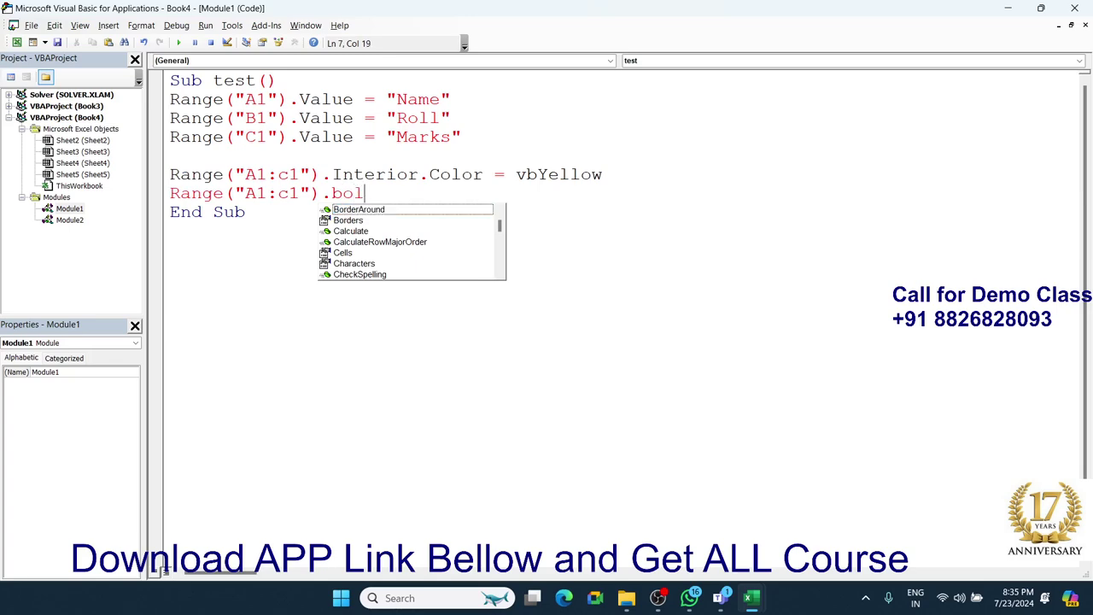
pyautogui.press('Down')
pyautogui.press('Tab')
pyautogui.write('.li')
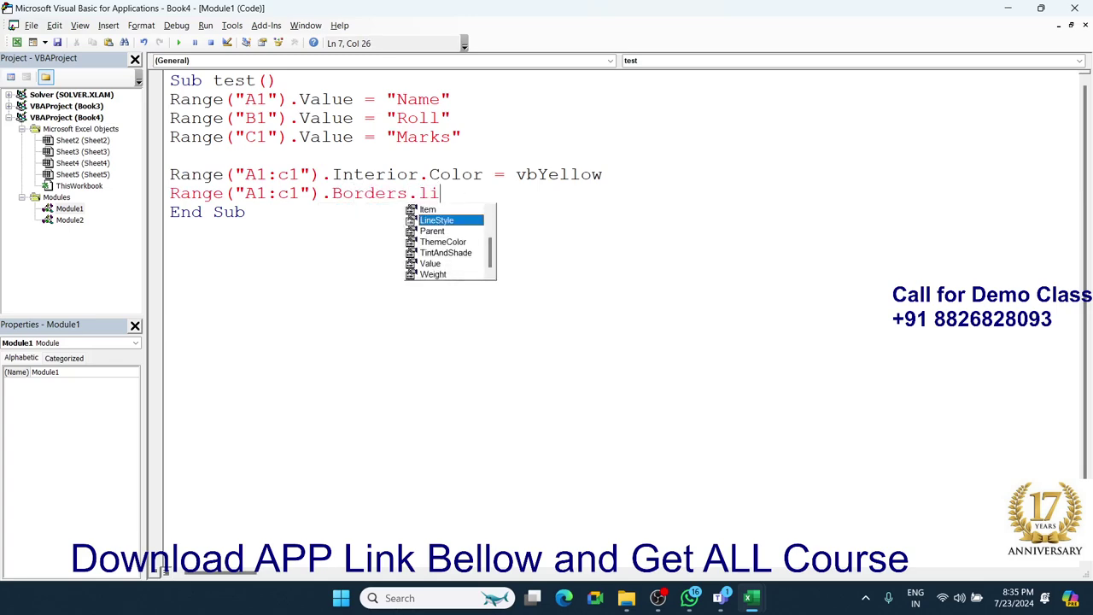
pyautogui.press('Tab')
pyautogui.write('=')
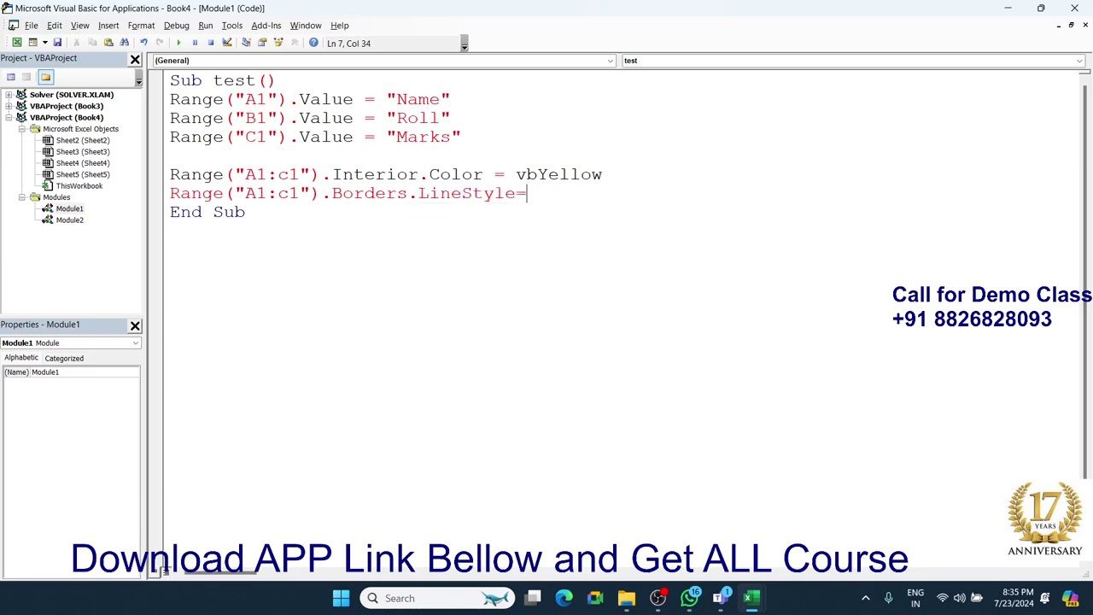
pyautogui.write('1')
pyautogui.click(538, 174)
pyautogui.hotkey('alt', 'F11')
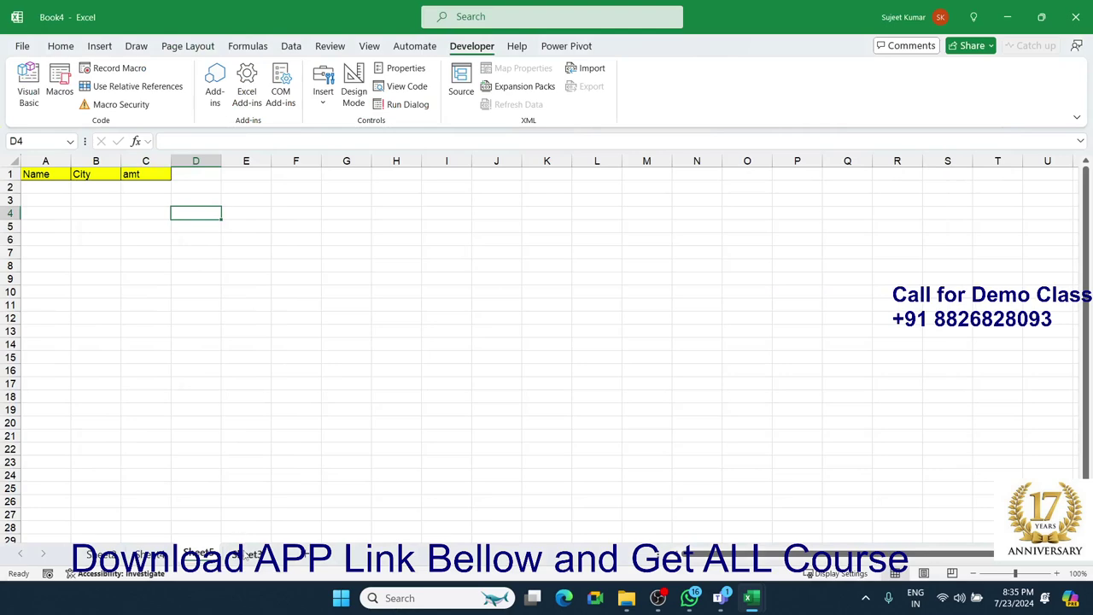
# - Run the test macro on an empty sheet to create the Name, Roll, Marks headers
pyautogui.click(248, 553)
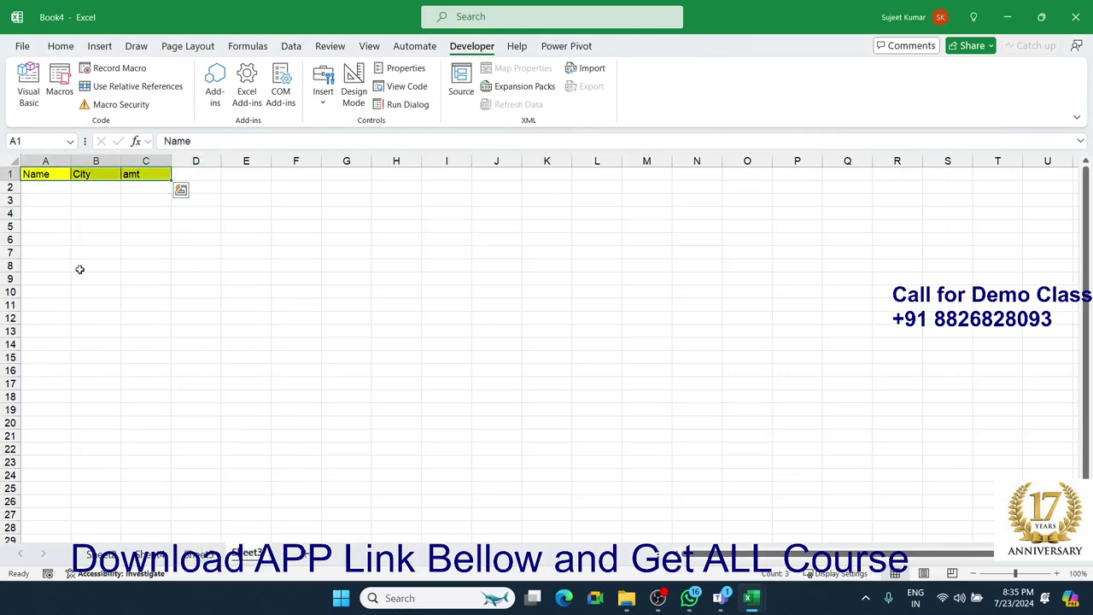
pyautogui.click(294, 553)
pyautogui.click(58, 94)
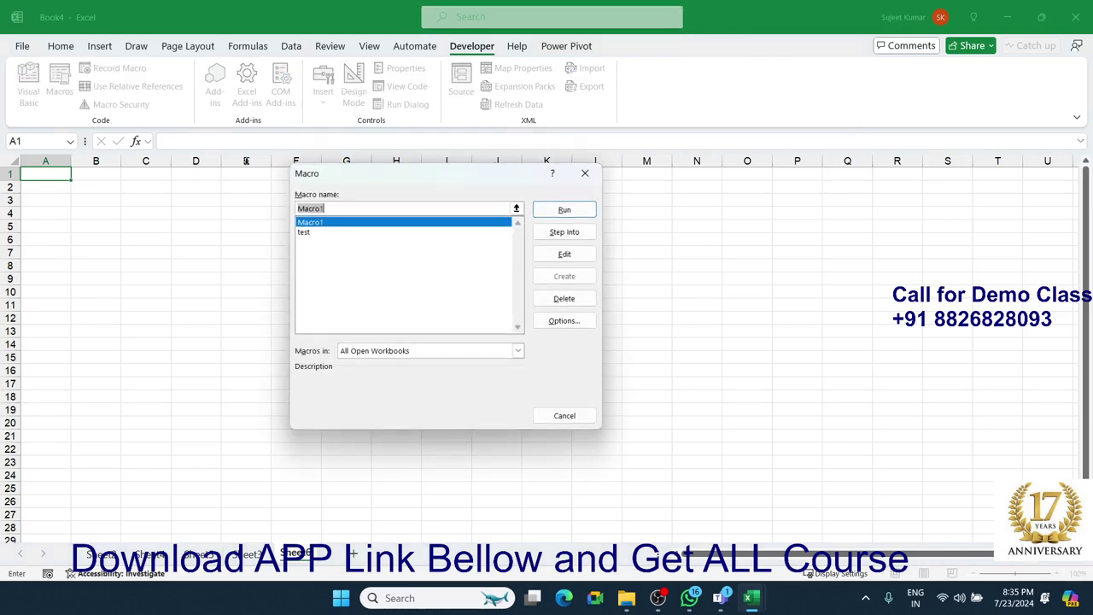
pyautogui.click(306, 232)
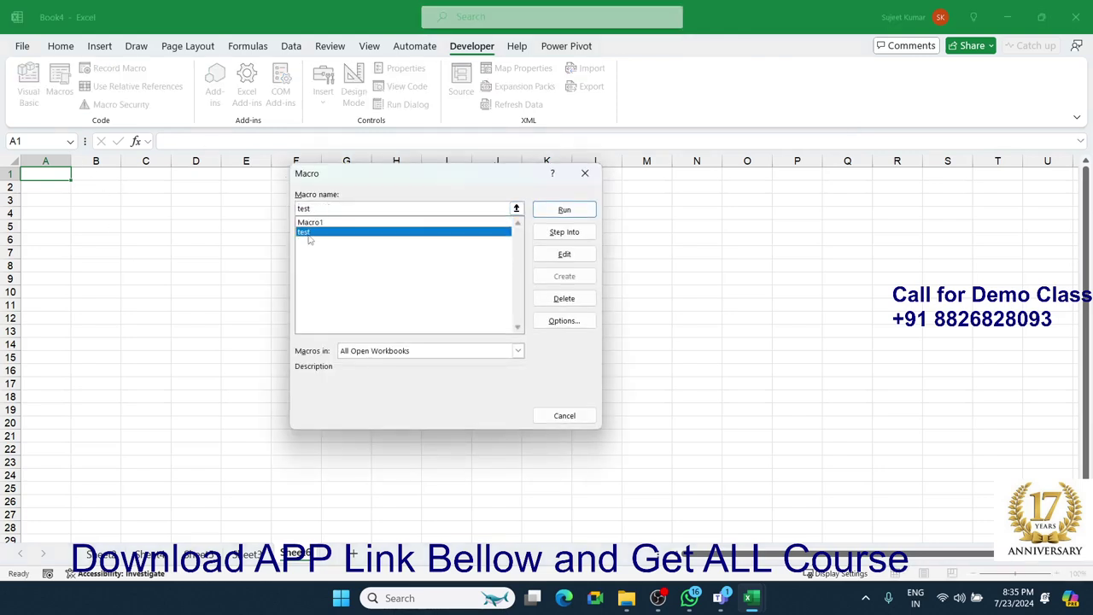
pyautogui.click(588, 213)
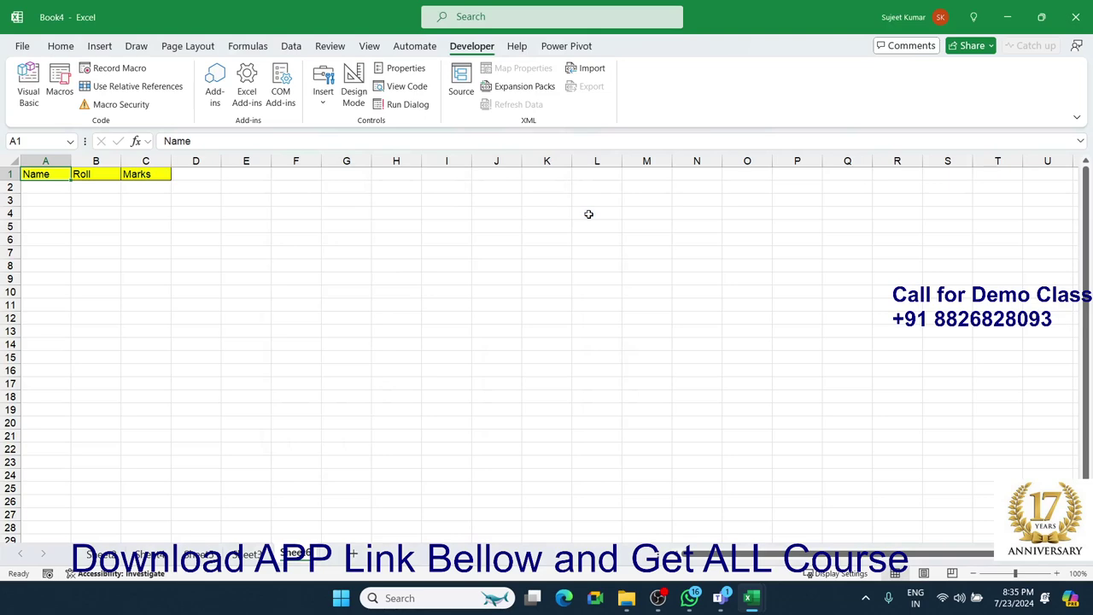
# - Insert a new sheet and run Macro1 on it for Name, City, amt headers
pyautogui.click(352, 553)
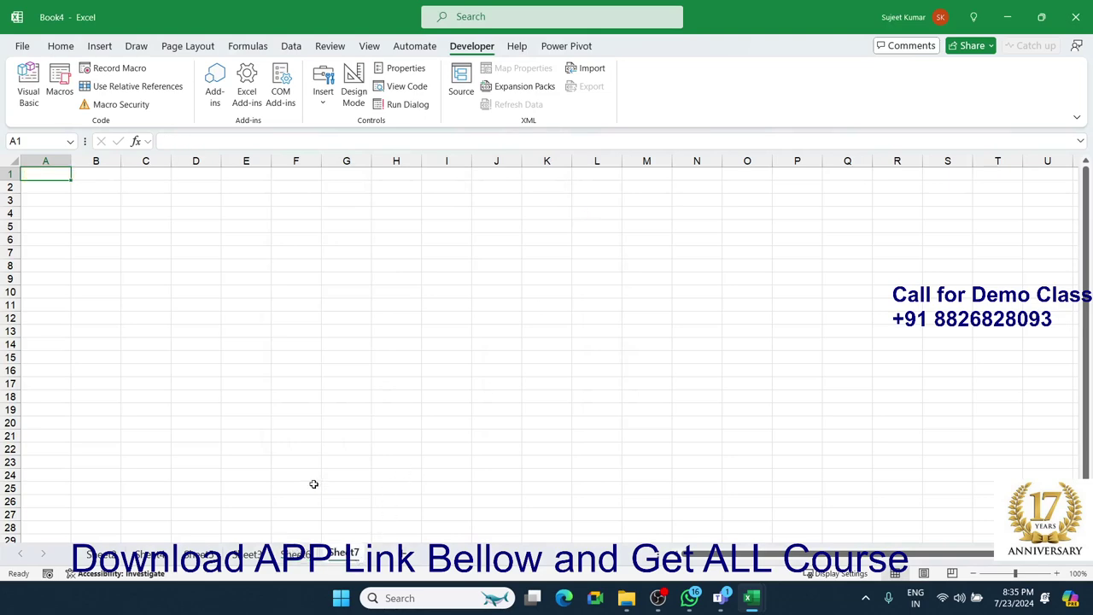
pyautogui.click(65, 96)
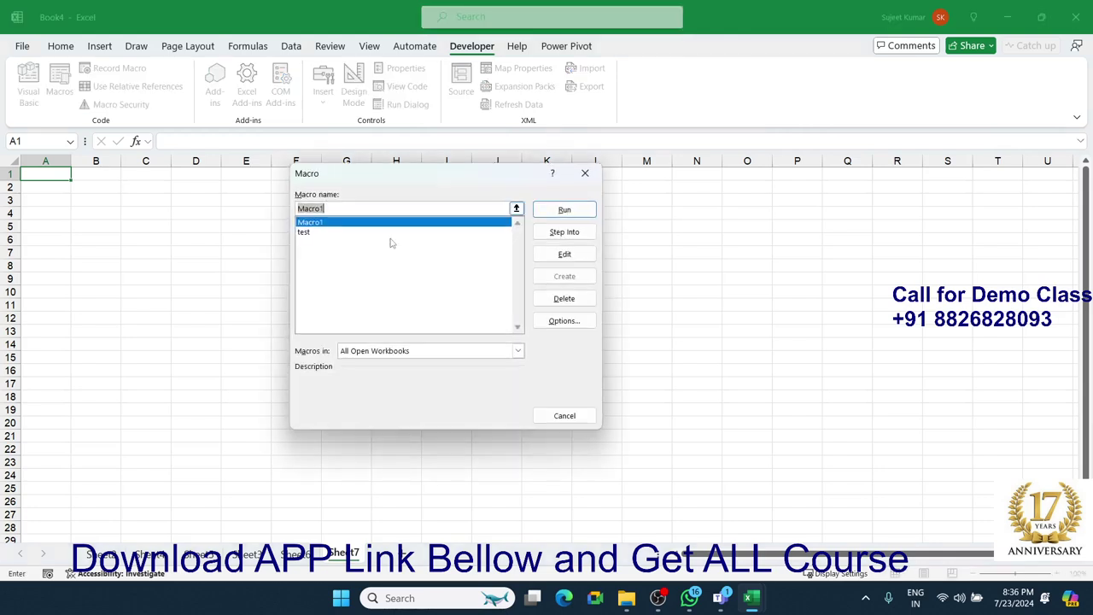
pyautogui.click(575, 209)
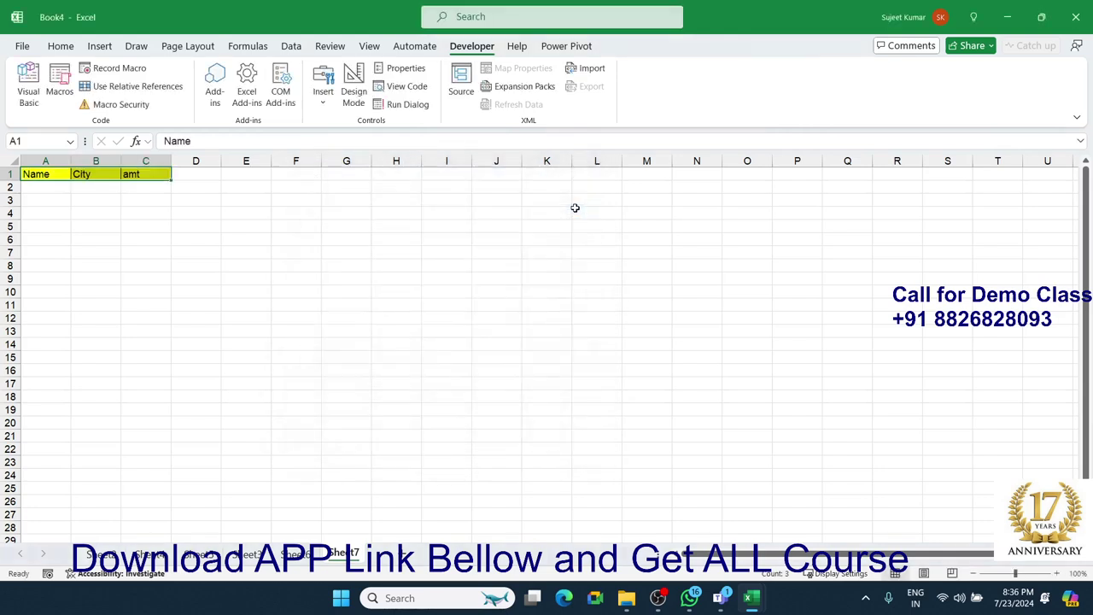
# - Compare the two header sheets, then return to the VBA editor
pyautogui.click(299, 554)
pyautogui.click(343, 554)
pyautogui.click(299, 554)
pyautogui.click(338, 559)
pyautogui.click(319, 564)
pyautogui.hotkey('alt', 'F11')
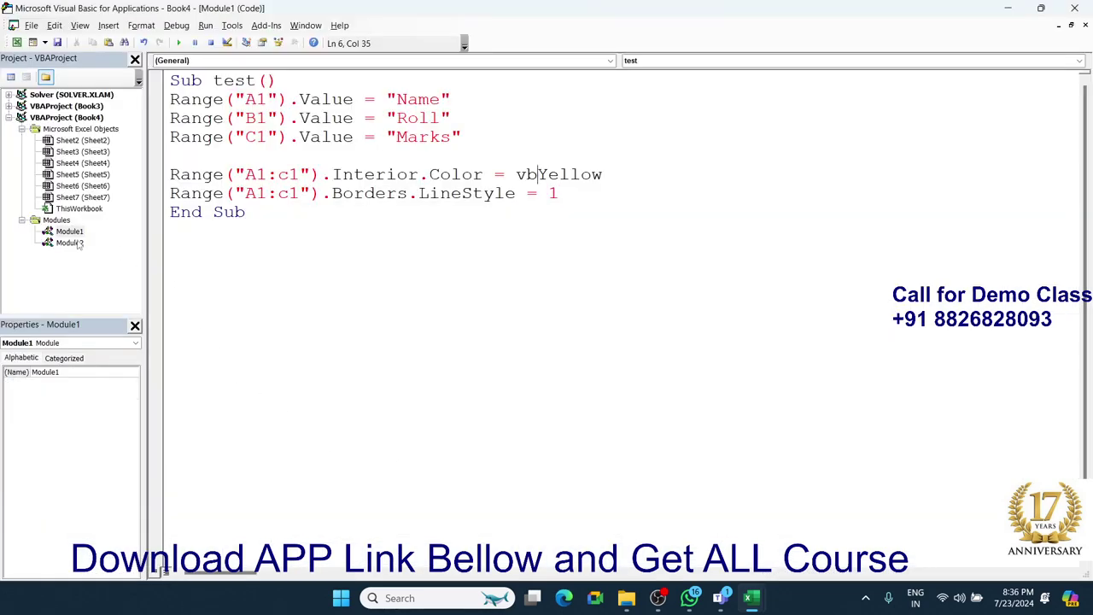
pyautogui.doubleClick(70, 243)
pyautogui.moveTo(234, 193); pyautogui.dragTo(406, 193)
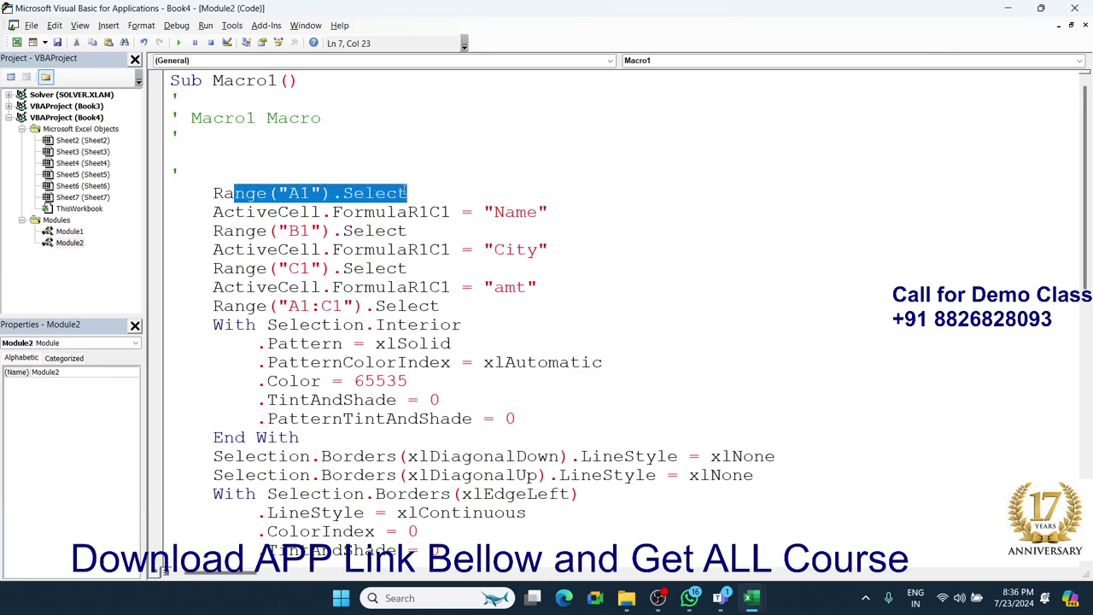
pyautogui.doubleClick(537, 212)
pyautogui.doubleClick(535, 249)
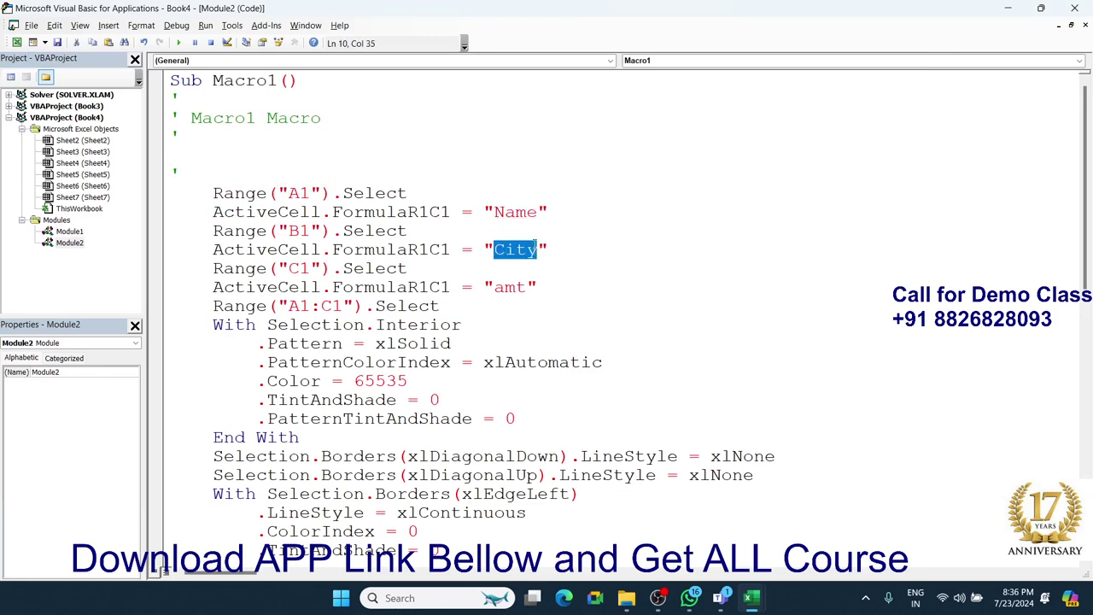
pyautogui.click(88, 236)
pyautogui.doubleClick(77, 232)
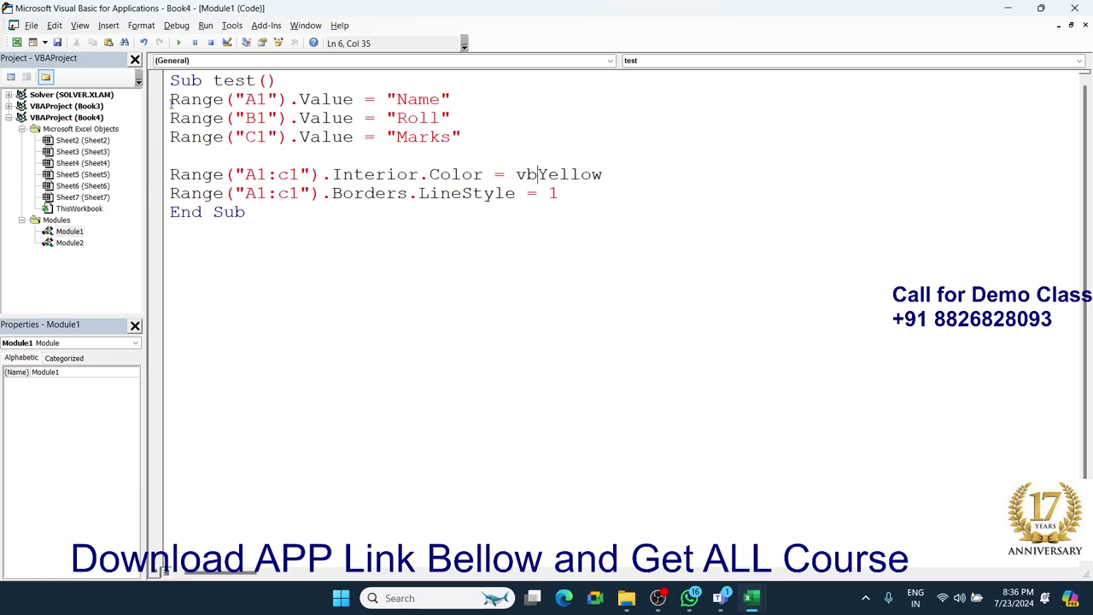
pyautogui.moveTo(170, 99)
pyautogui.mouseDown()
pyautogui.moveTo(403, 176)
pyautogui.moveTo(526, 194)
pyautogui.mouseUp()
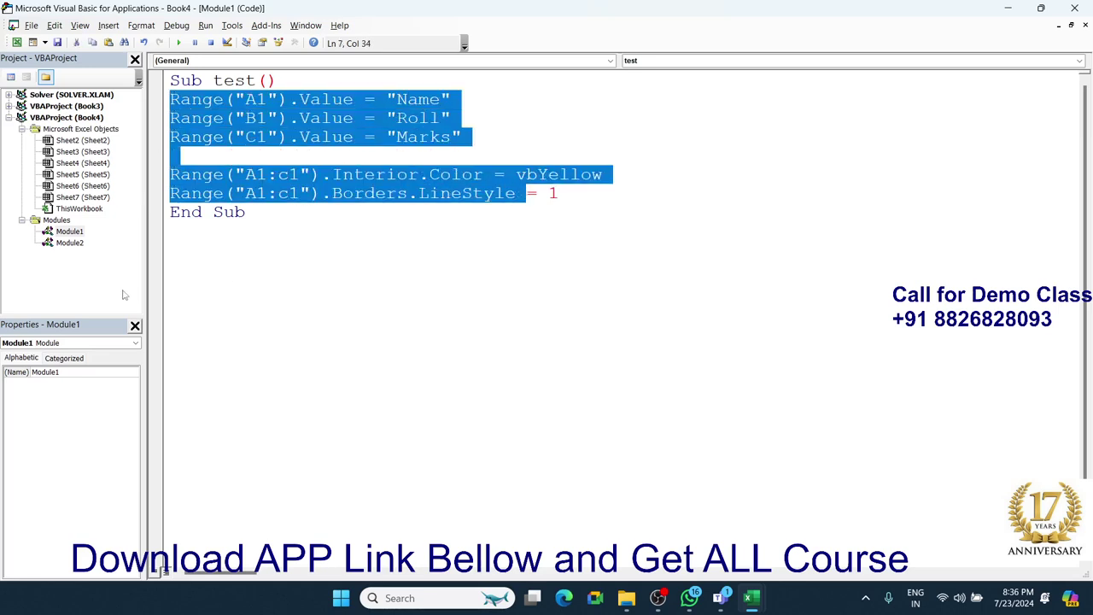
pyautogui.click(81, 244)
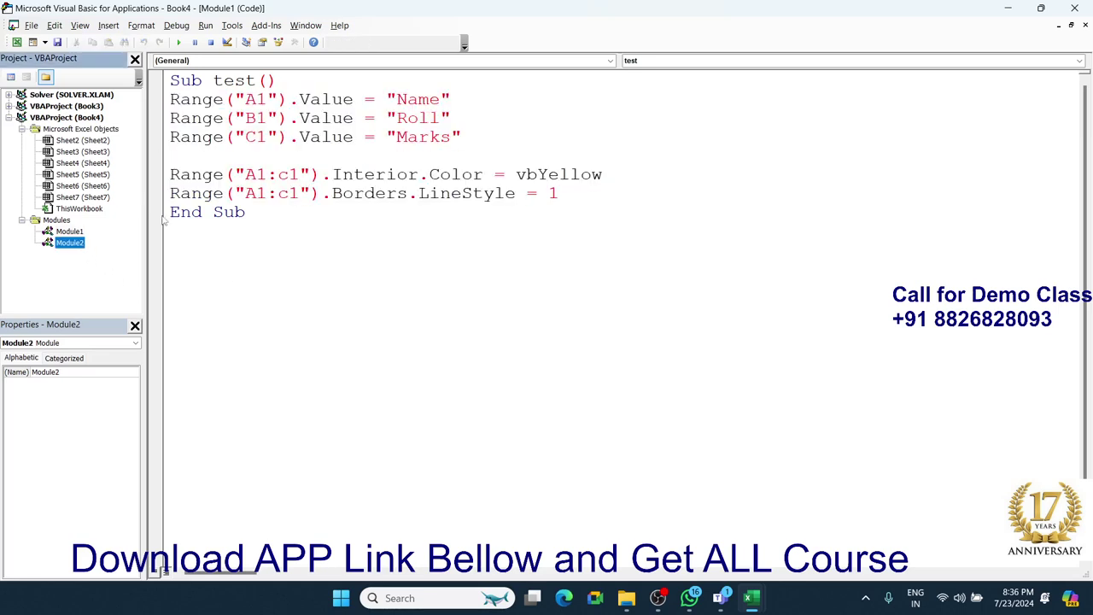
pyautogui.doubleClick(76, 246)
pyautogui.moveTo(198, 185)
pyautogui.mouseDown()
pyautogui.moveTo(235, 309)
pyautogui.moveTo(321, 516)
pyautogui.mouseUp()
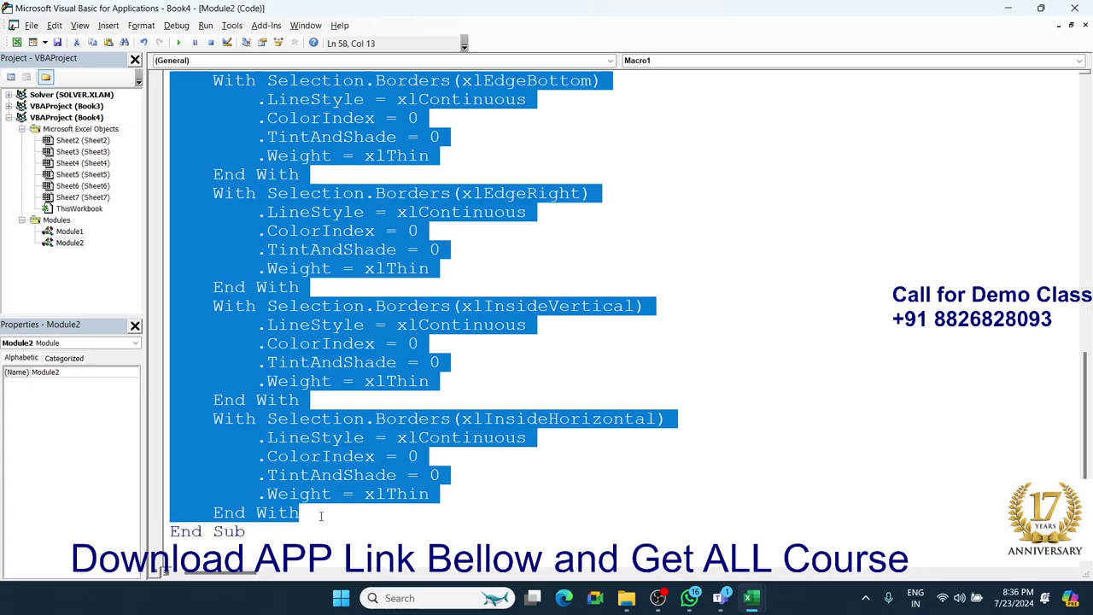
pyautogui.scroll(6, 262, 458)
pyautogui.scroll(-1, 263, 457)
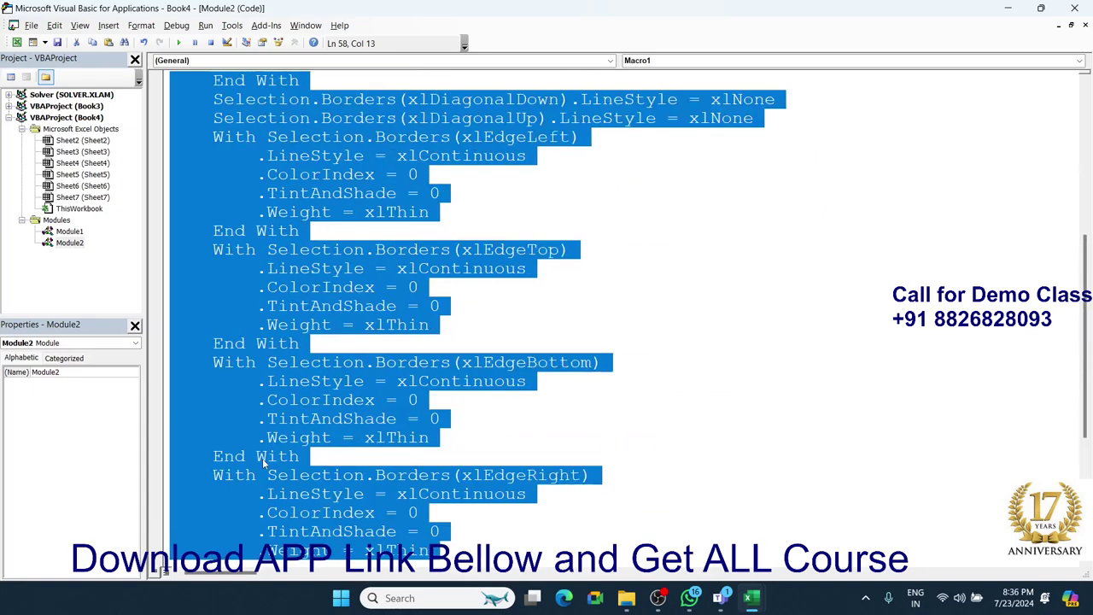
pyautogui.scroll(4, 262, 458)
pyautogui.scroll(3, 263, 461)
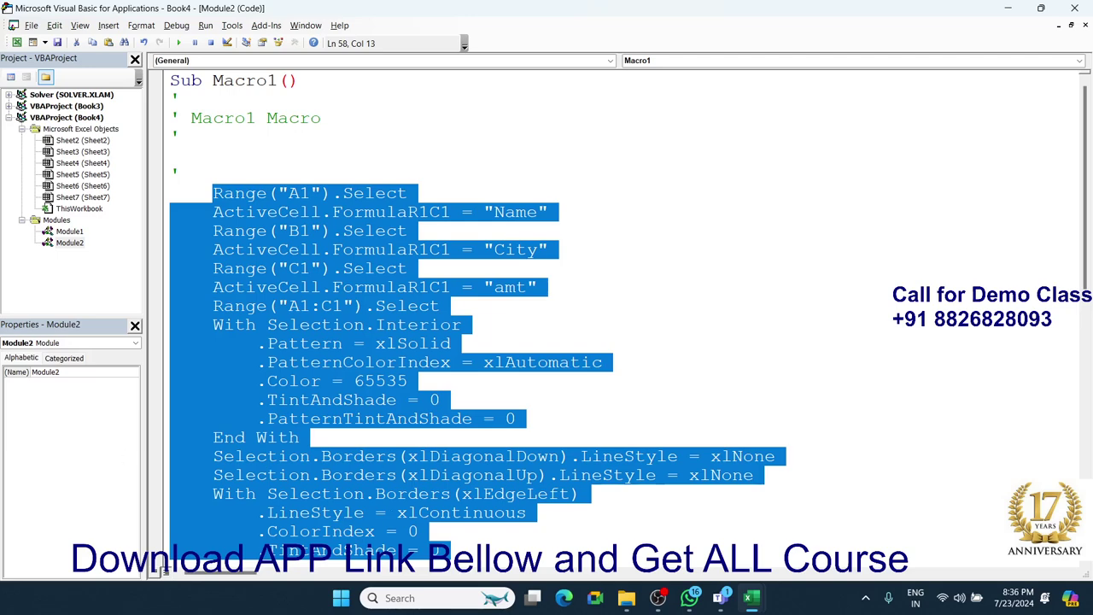
pyautogui.click(719, 598)
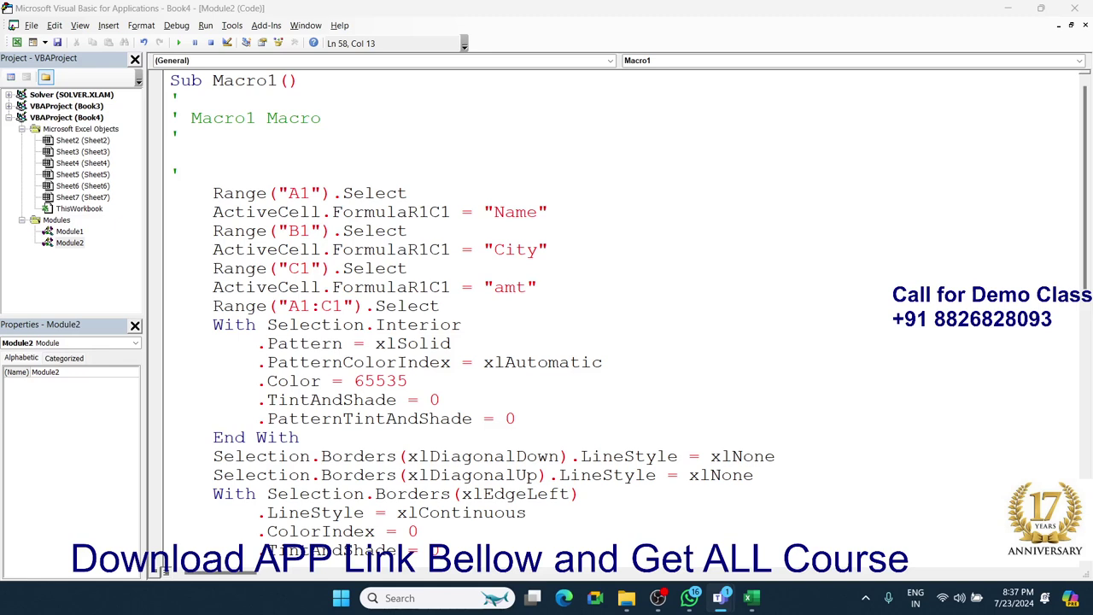
# - Highlight the Borders.LineStyle = 1 line in Module1's test macro
pyautogui.doubleClick(78, 237)
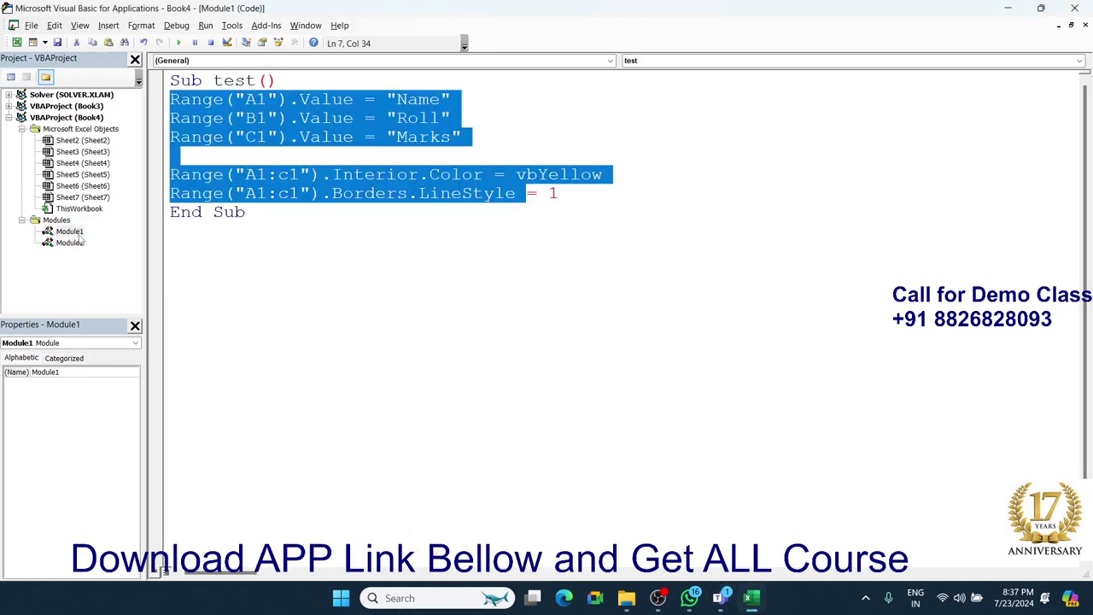
pyautogui.click(547, 212)
pyautogui.moveTo(563, 195)
pyautogui.mouseDown()
pyautogui.moveTo(526, 195)
pyautogui.moveTo(169, 99)
pyautogui.mouseUp()
# - Open Module2's Macro1 and highlight its Select and Name-writing lines
pyautogui.click(77, 245)
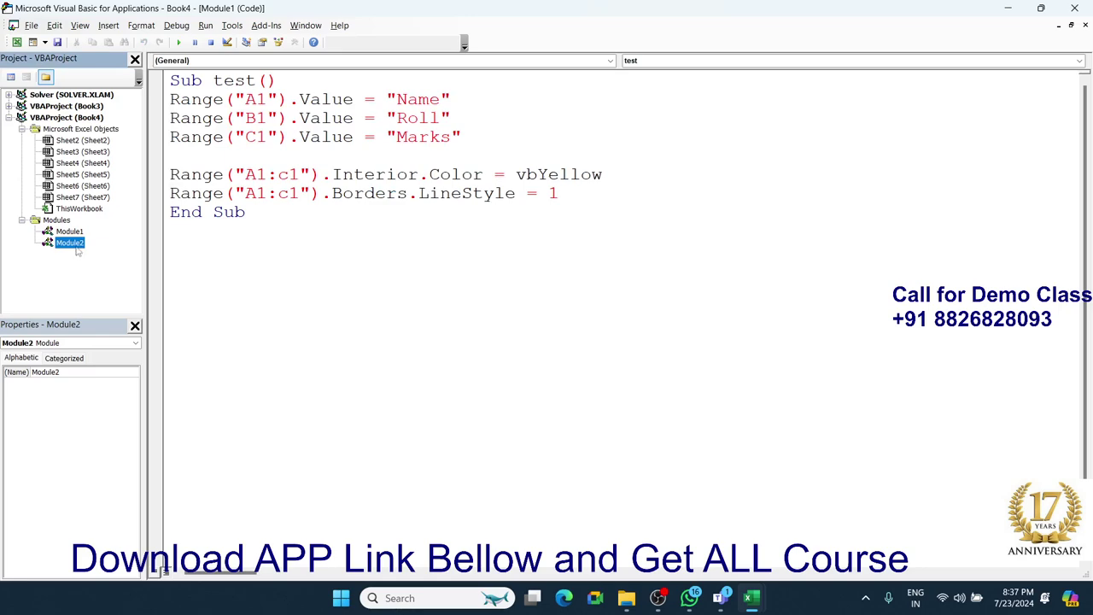
pyautogui.doubleClick(70, 243)
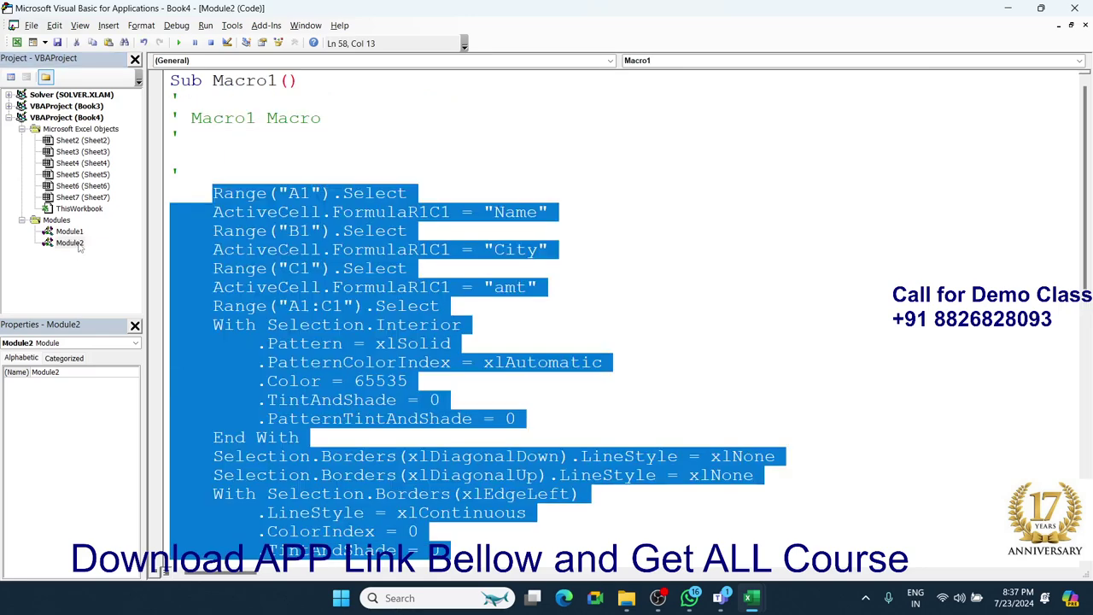
pyautogui.click(393, 286)
pyautogui.click(298, 171)
pyautogui.click(495, 212)
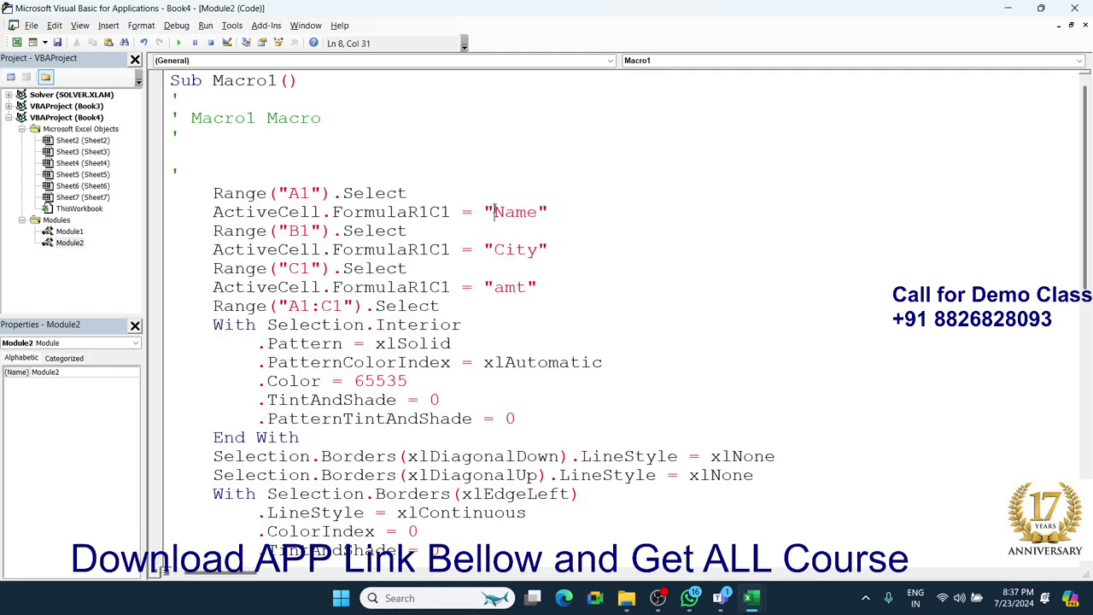
pyautogui.doubleClick(345, 196)
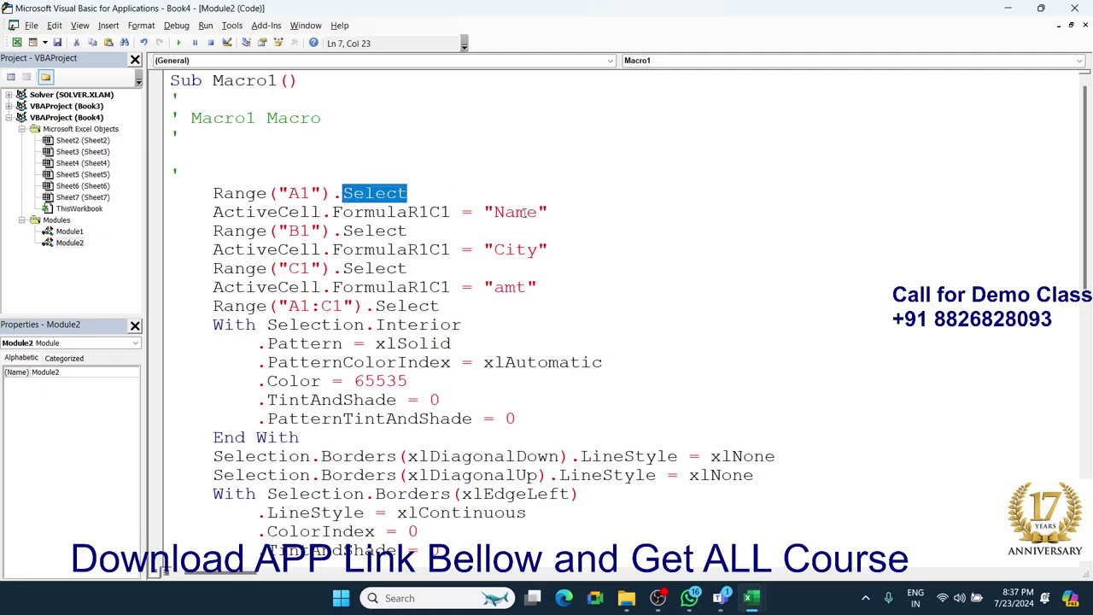
pyautogui.moveTo(537, 211); pyautogui.dragTo(255, 212)
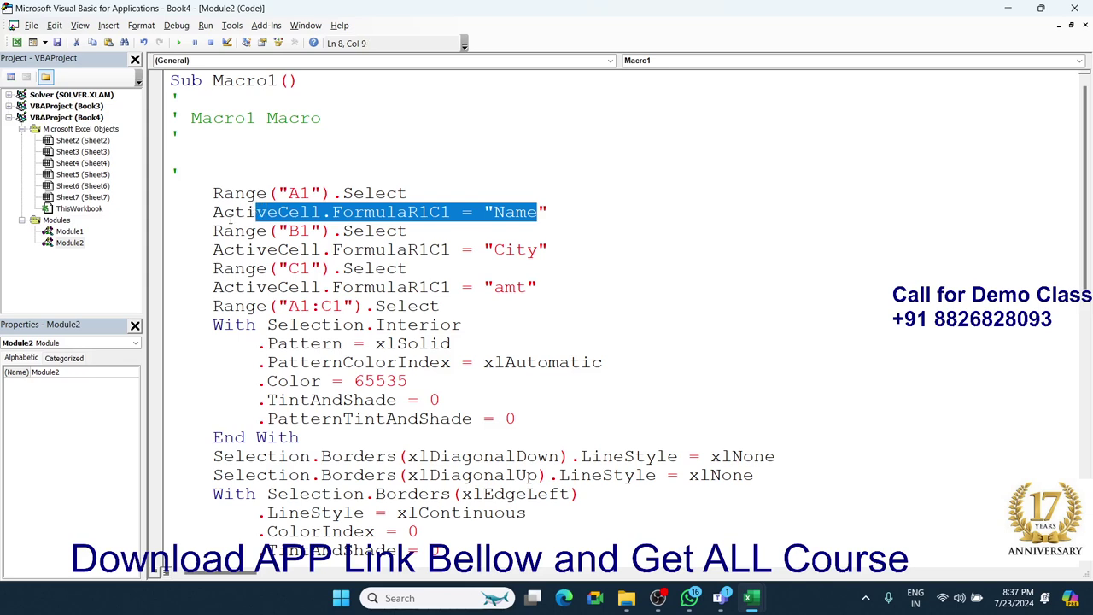
# - Highlight the diagonal border lines and scroll through Macro1's border settings
pyautogui.moveTo(753, 475)
pyautogui.mouseDown()
pyautogui.moveTo(256, 474)
pyautogui.moveTo(213, 456)
pyautogui.mouseUp()
pyautogui.click(504, 494)
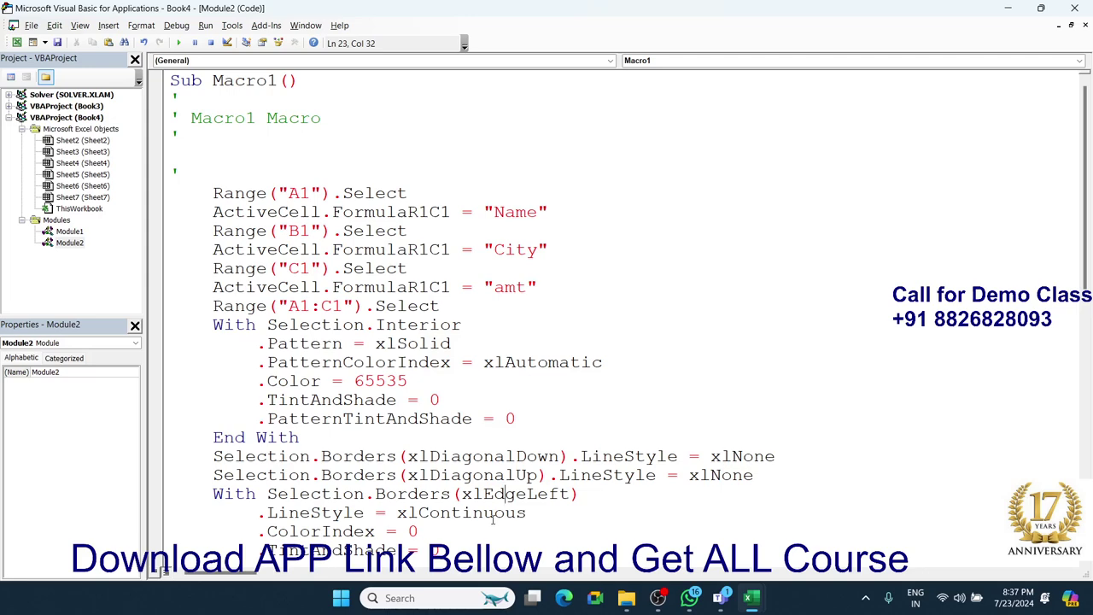
pyautogui.scroll(-5, 492, 519)
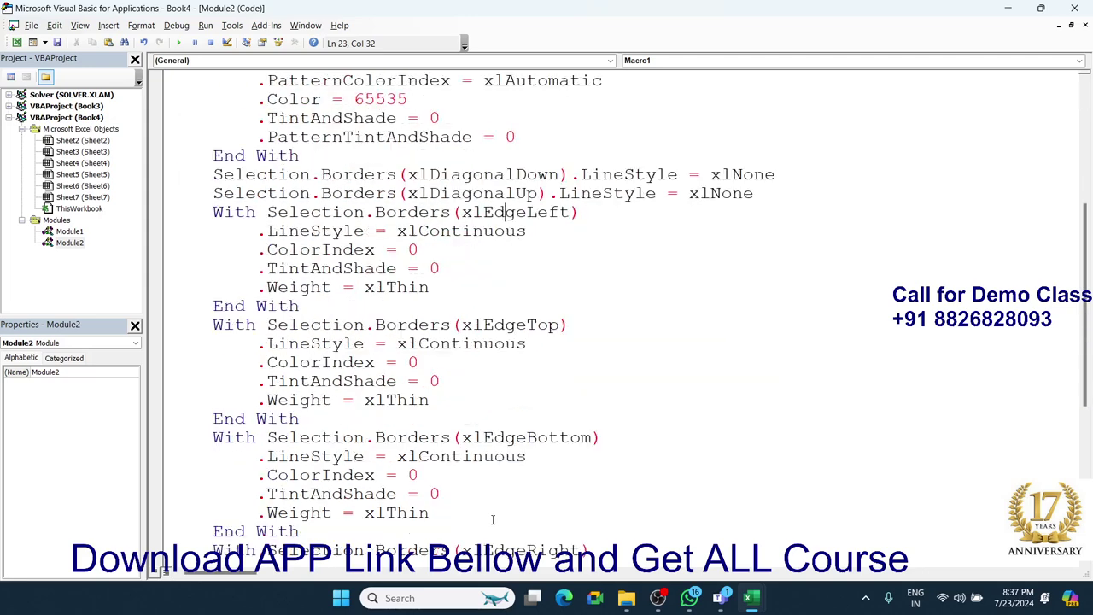
pyautogui.scroll(-3, 492, 519)
pyautogui.scroll(-3, 492, 519)
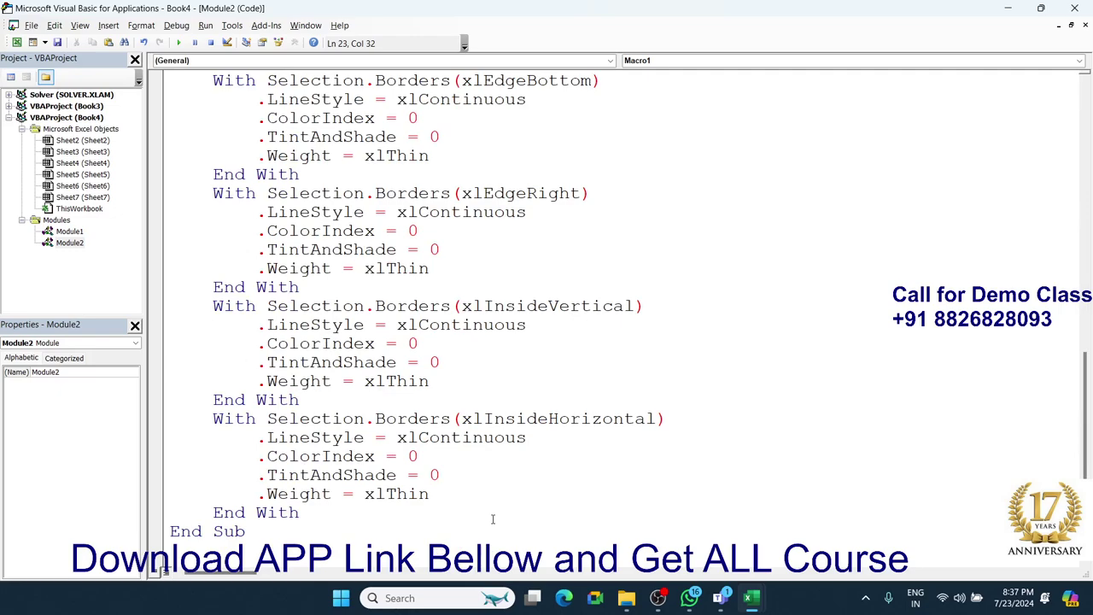
pyautogui.scroll(7, 492, 519)
pyautogui.scroll(4, 493, 519)
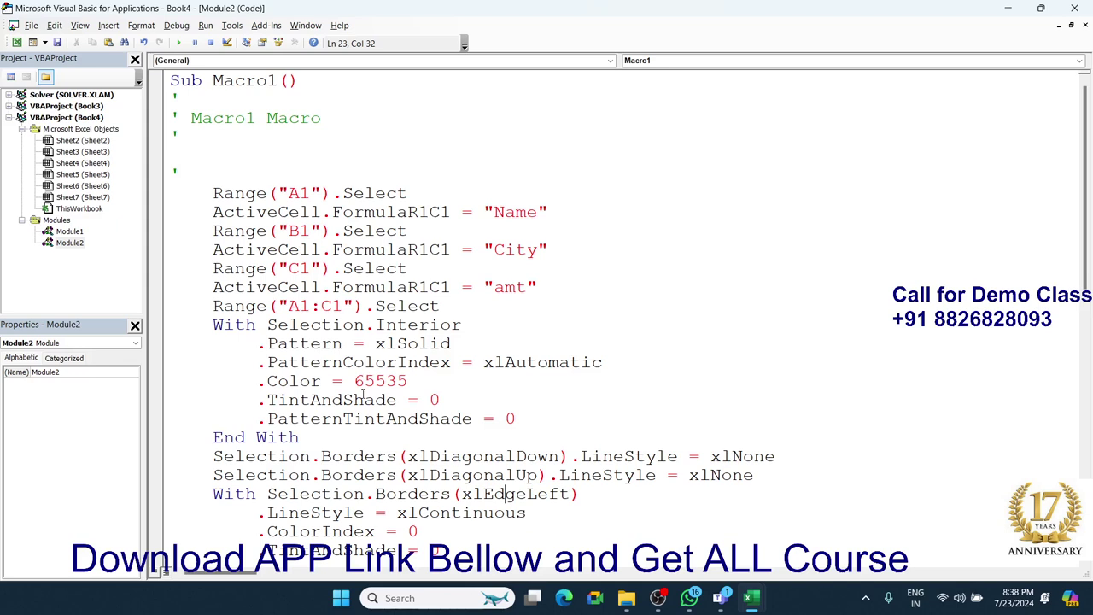
# - Go back to Book4 briefly, then bring the Visual Basic editor with Macro1 to the front
pyautogui.moveTo(752, 597)
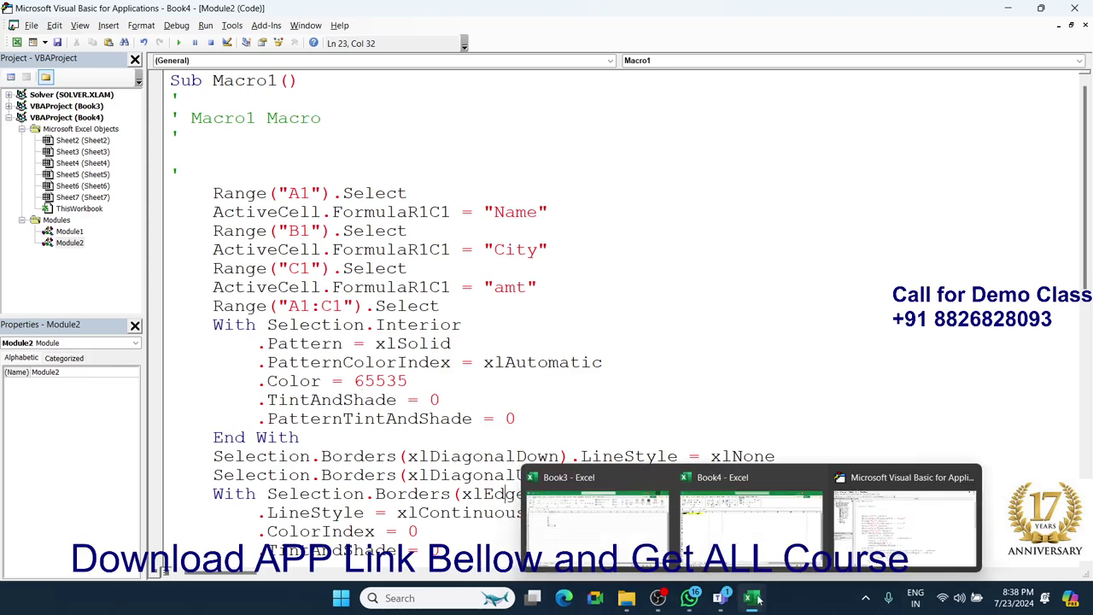
pyautogui.click(744, 559)
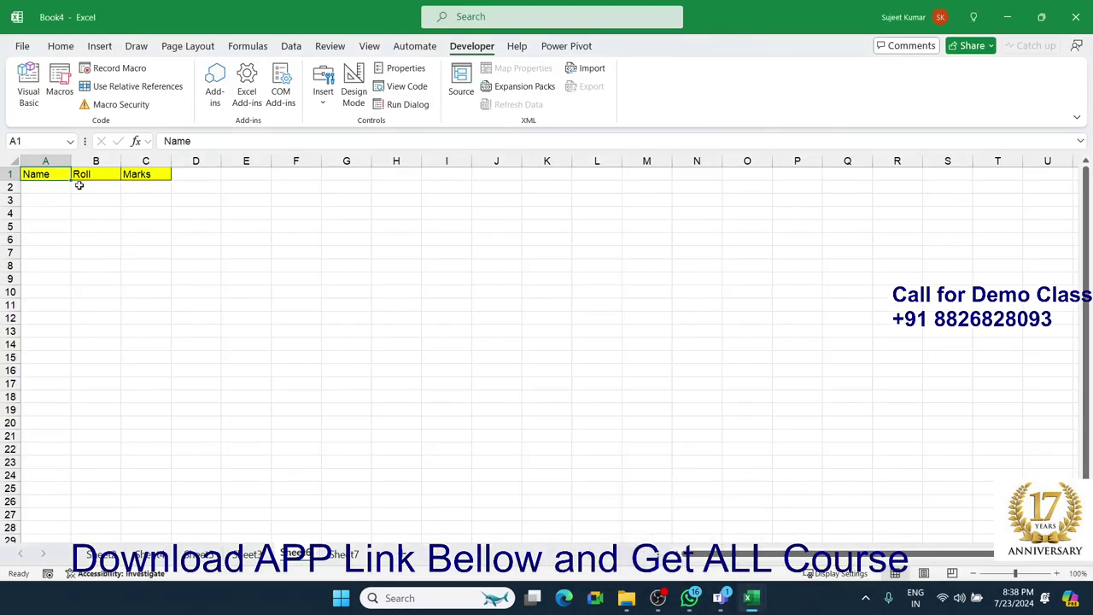
pyautogui.click(293, 202)
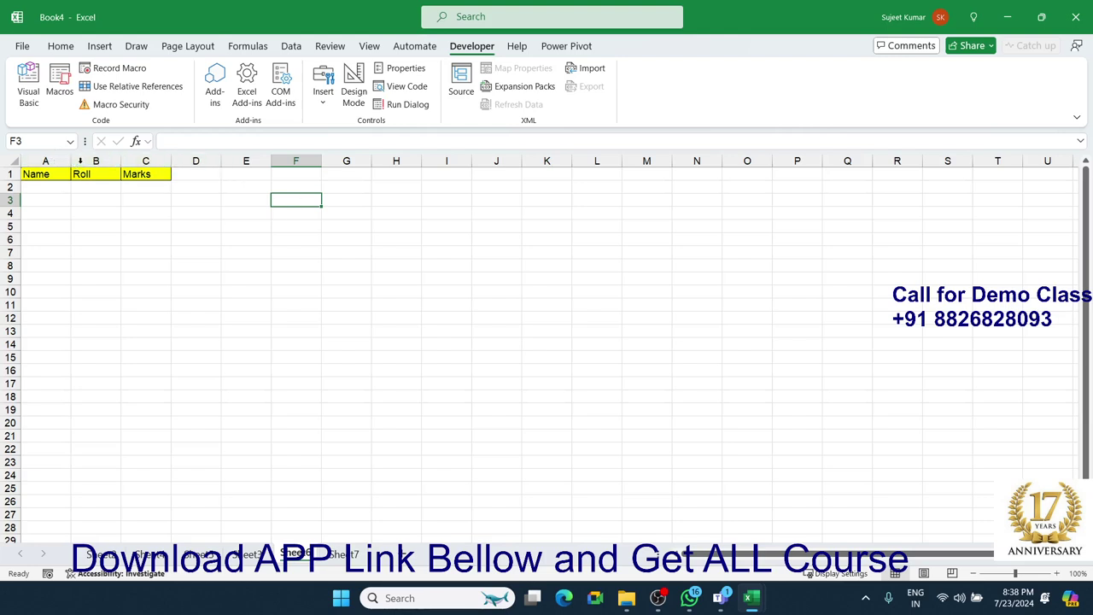
pyautogui.hotkey('alt', 'F11')
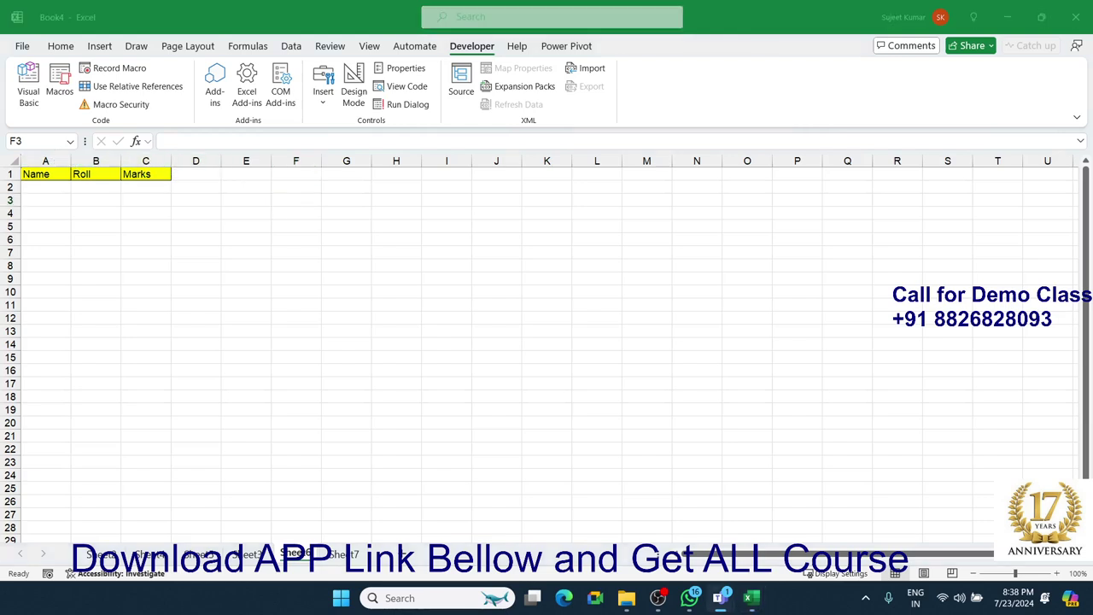
pyautogui.hotkey('alt', 'F11')
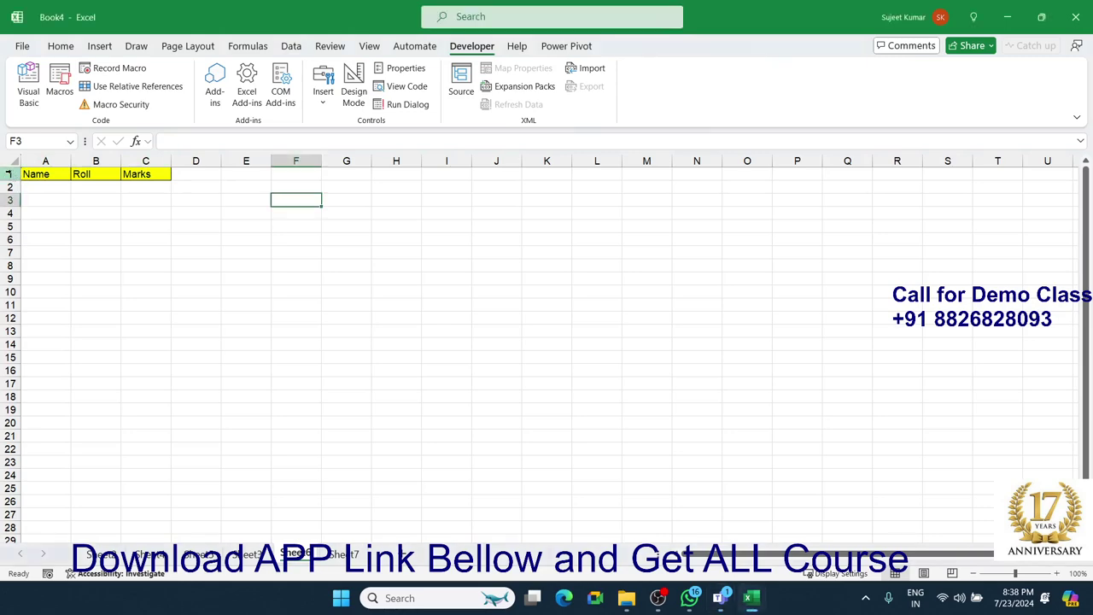
pyautogui.click(43, 162)
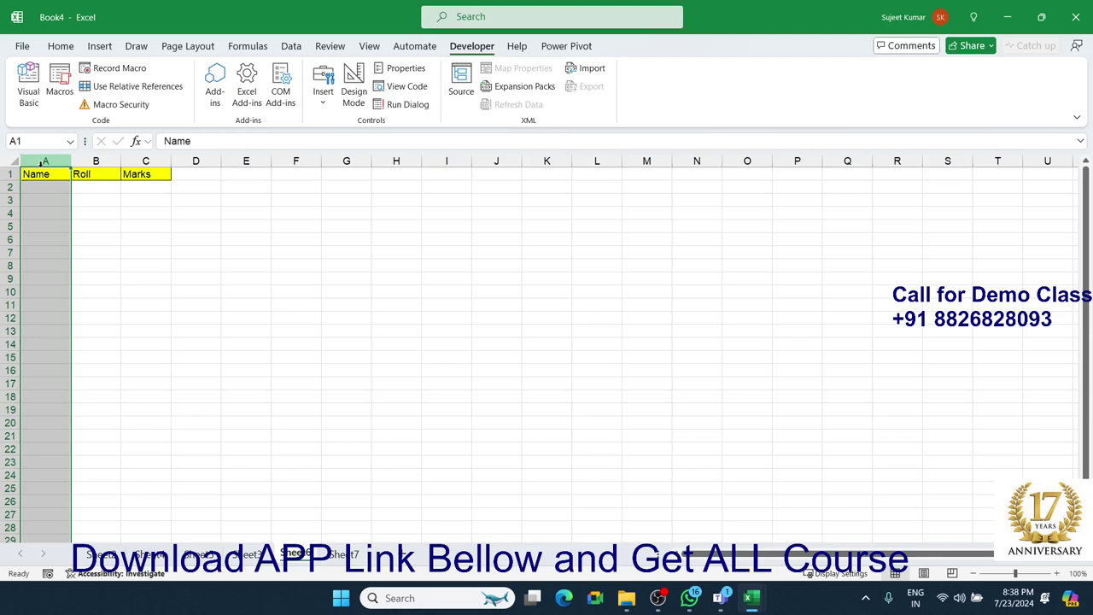
pyautogui.moveTo(752, 601)
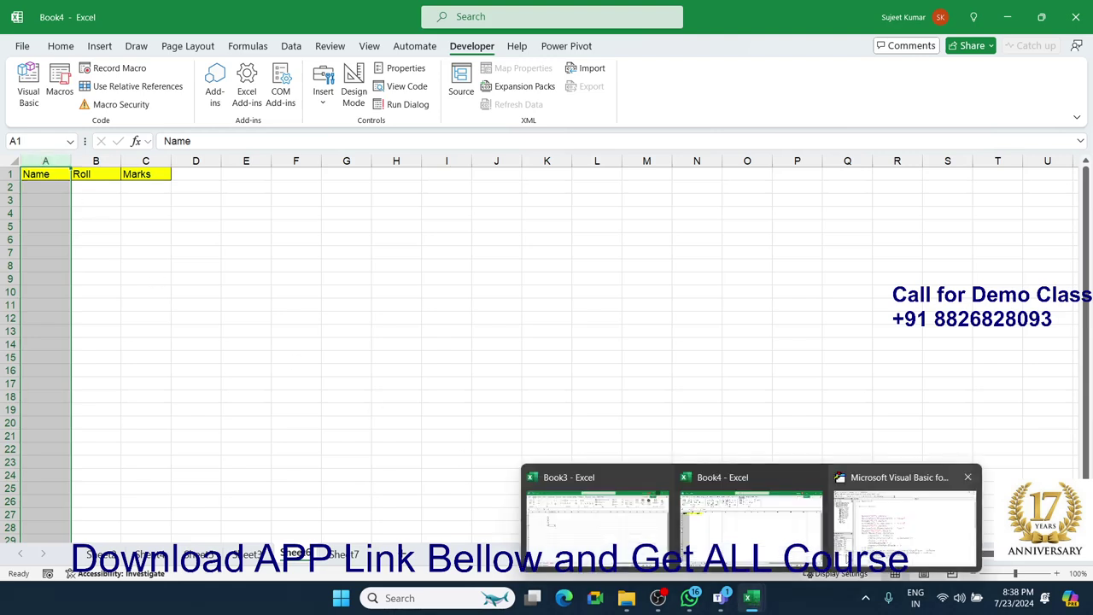
pyautogui.click(905, 517)
# - Select a block of Macro1's code, then open Module1's Name, Roll, Marks test macro
pyautogui.moveTo(233, 193); pyautogui.dragTo(449, 495)
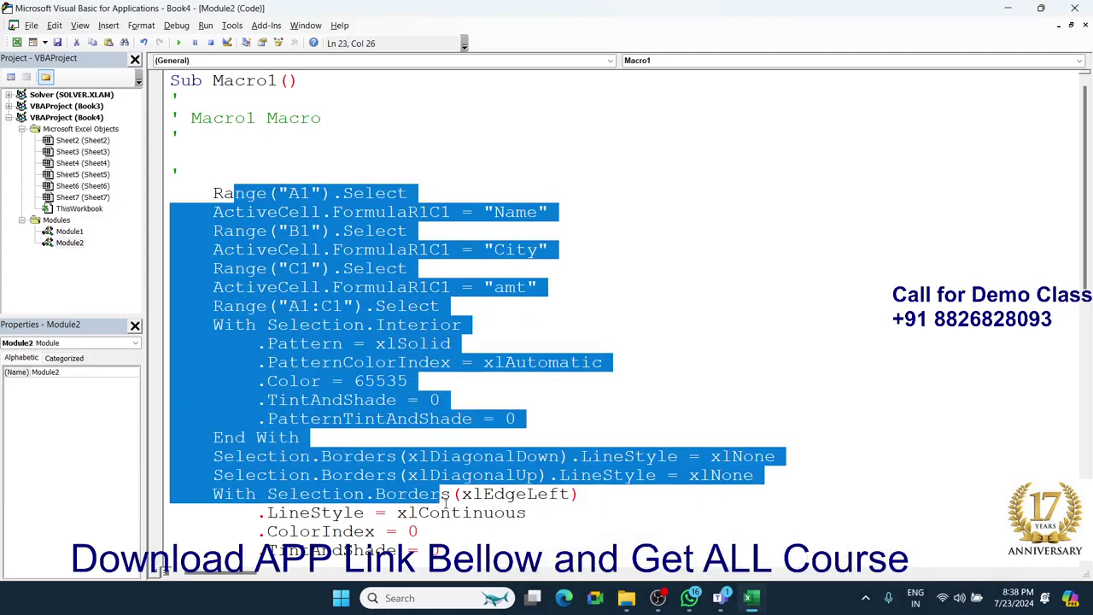
pyautogui.doubleClick(70, 233)
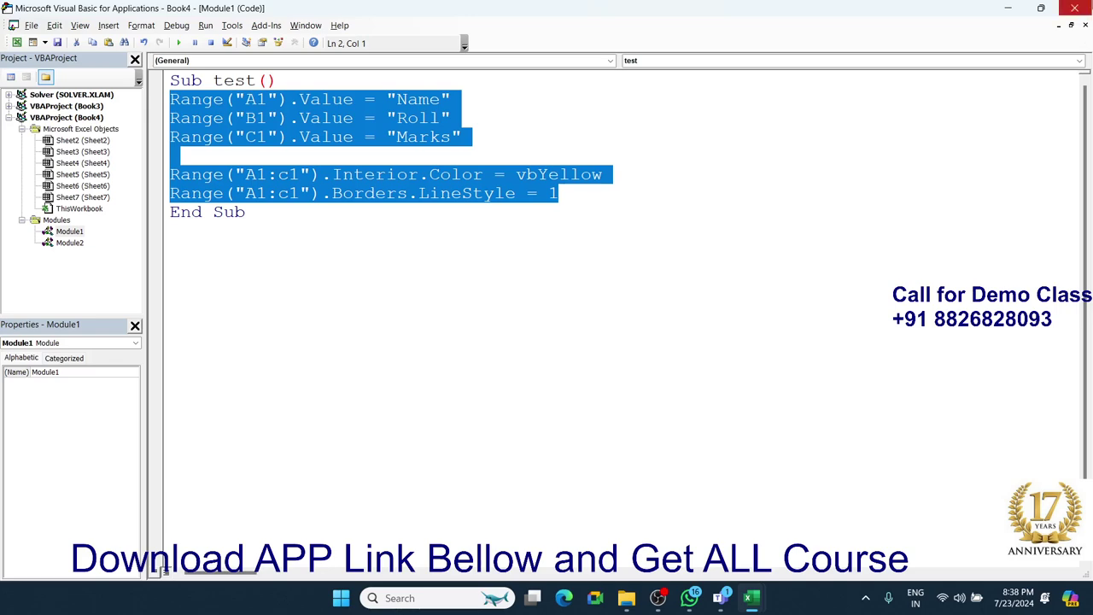
# - Hide the VBA editor and look through the workbook's worksheet tabs
pyautogui.click(1007, 8)
pyautogui.click(345, 242)
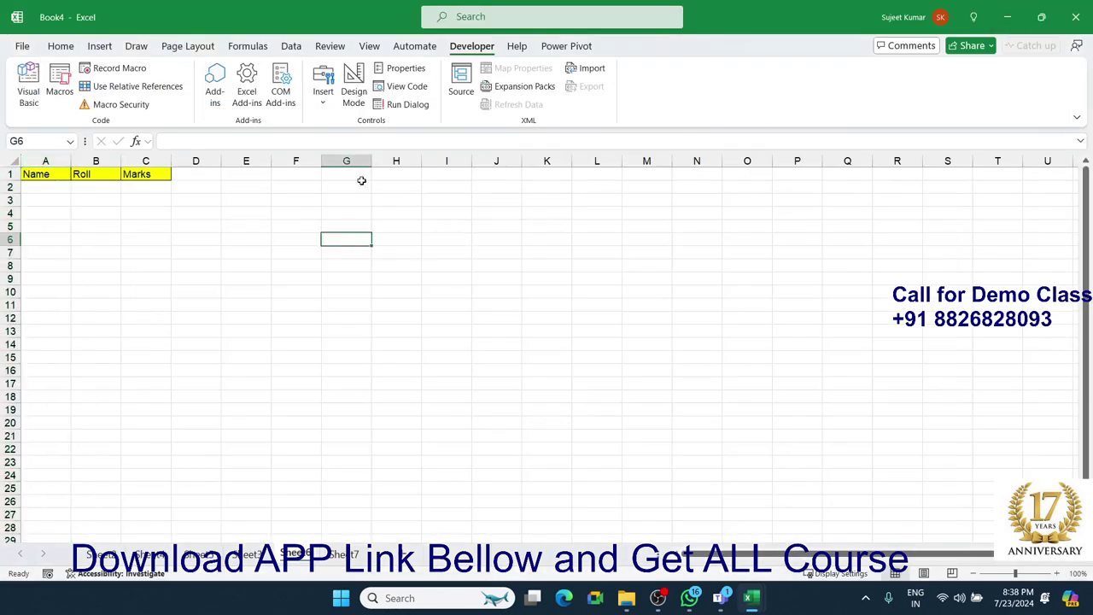
pyautogui.click(253, 560)
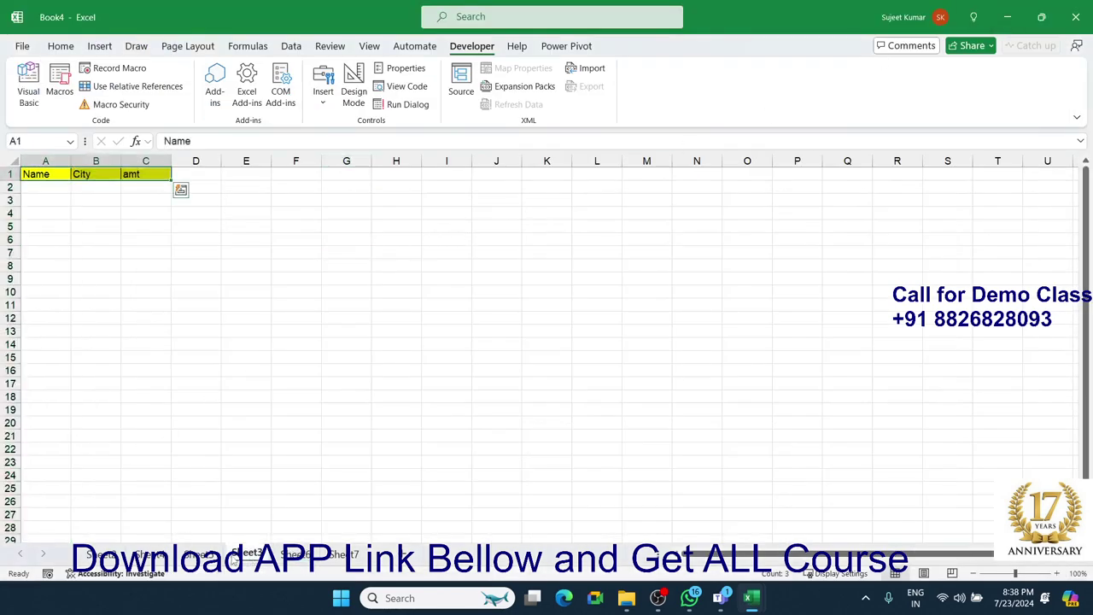
pyautogui.click(202, 554)
pyautogui.click(149, 555)
pyautogui.click(288, 359)
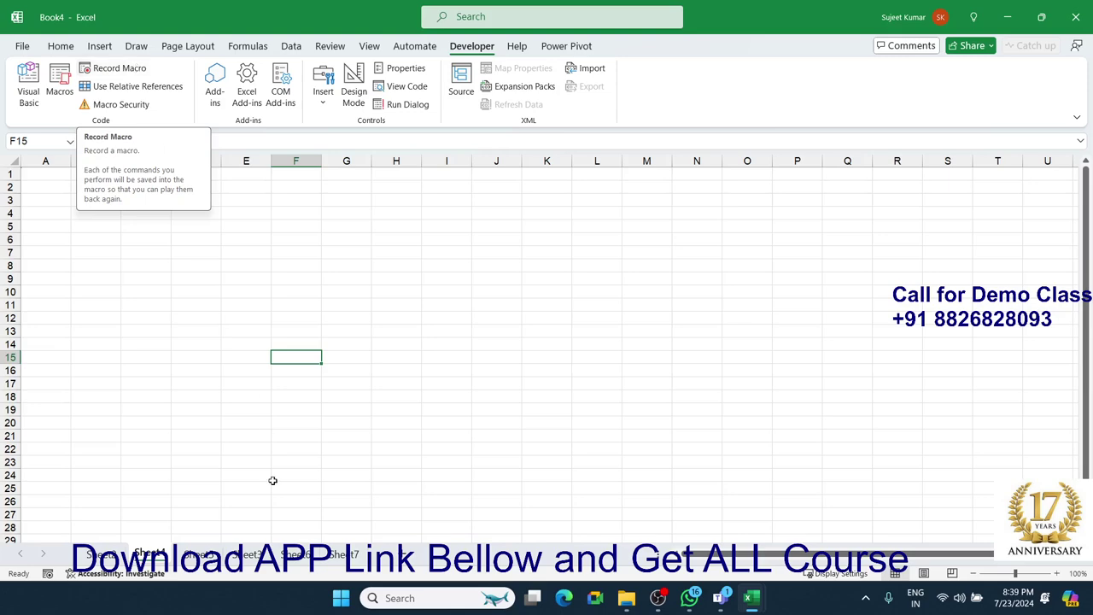
# - On Sheet7, select the yellow Name, City and amt headers in A1:C1
pyautogui.click(337, 553)
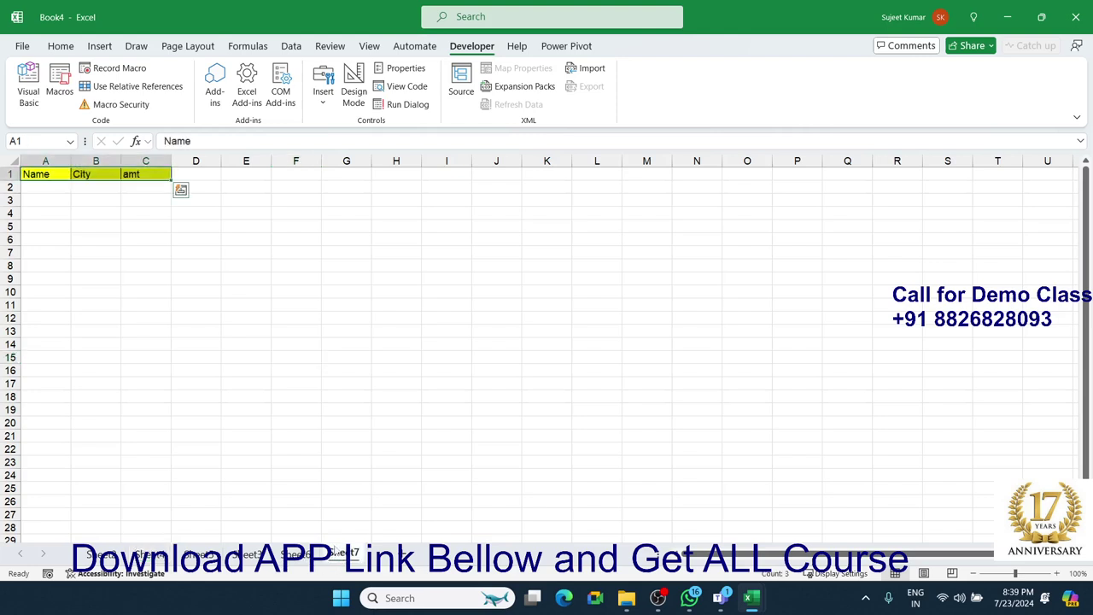
pyautogui.click(188, 354)
pyautogui.click(53, 176)
pyautogui.moveTo(53, 176); pyautogui.dragTo(162, 177)
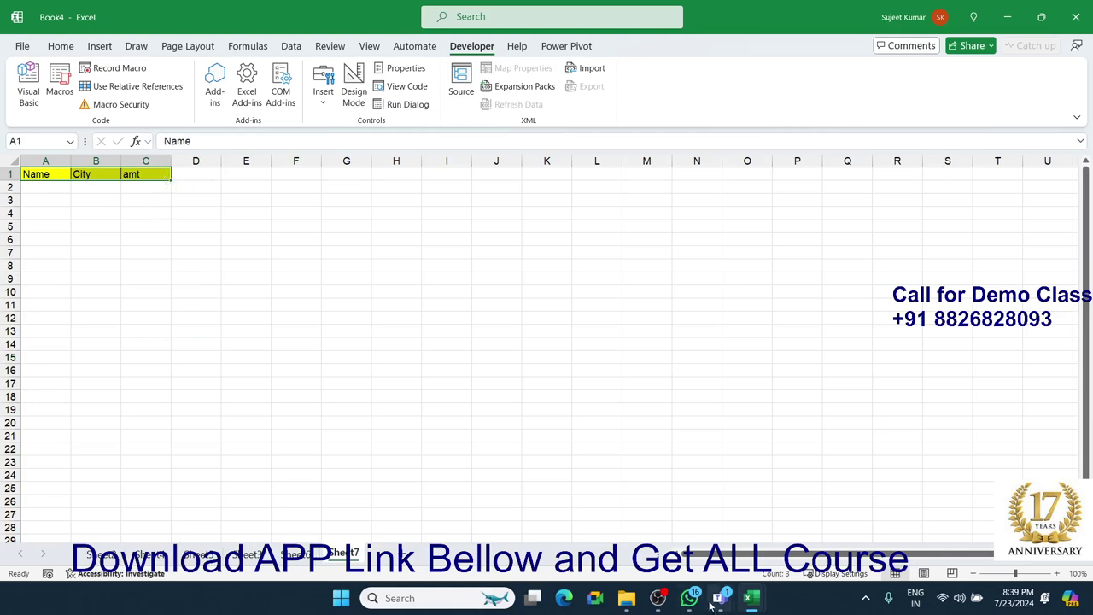
pyautogui.click(402, 335)
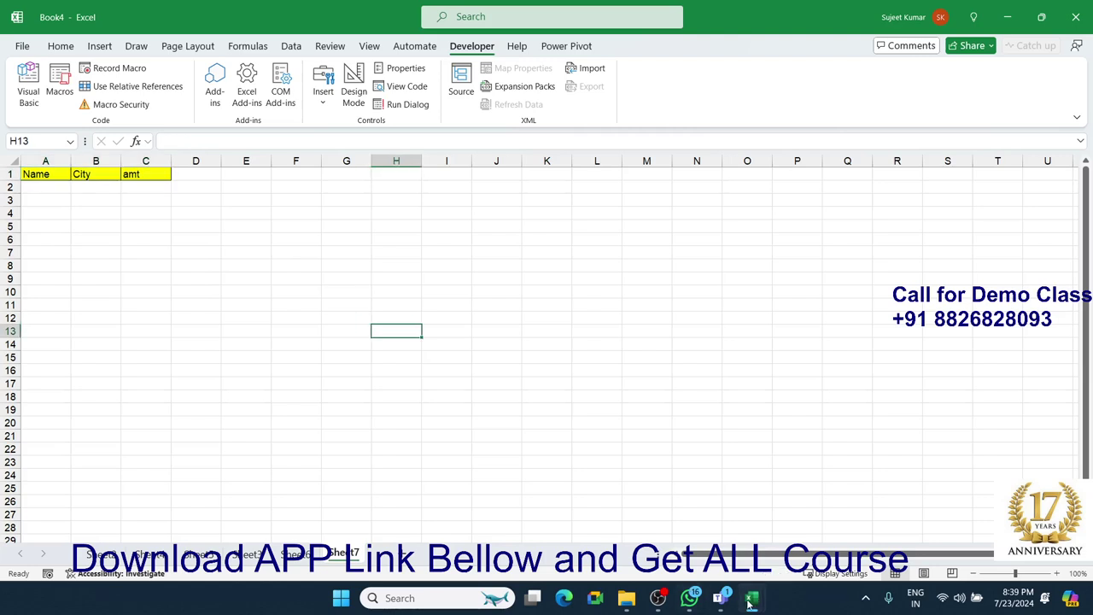
pyautogui.moveTo(750, 598)
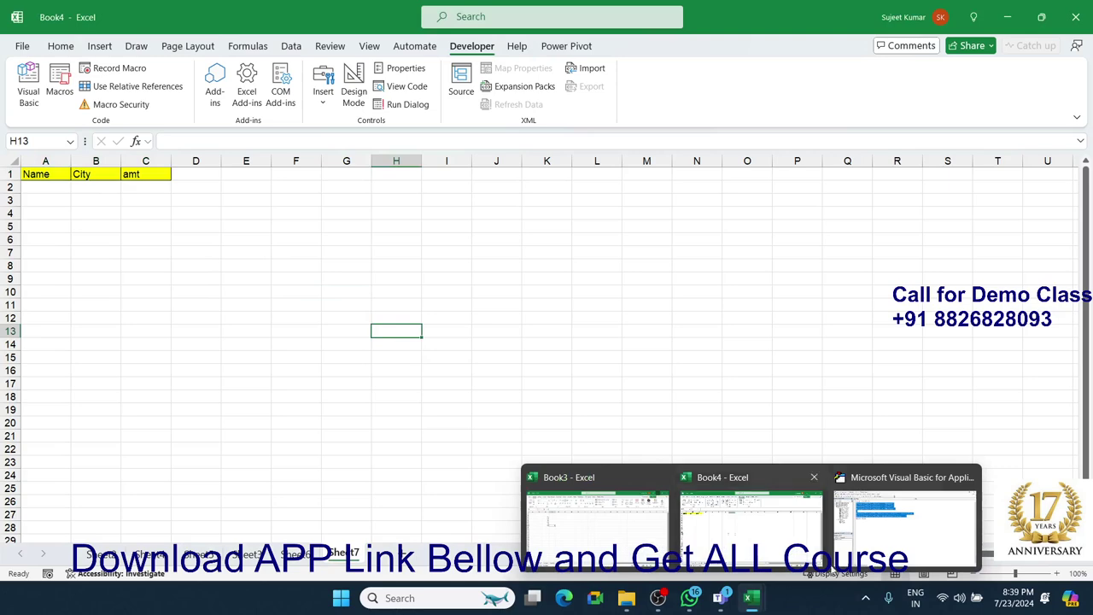
pyautogui.click(903, 516)
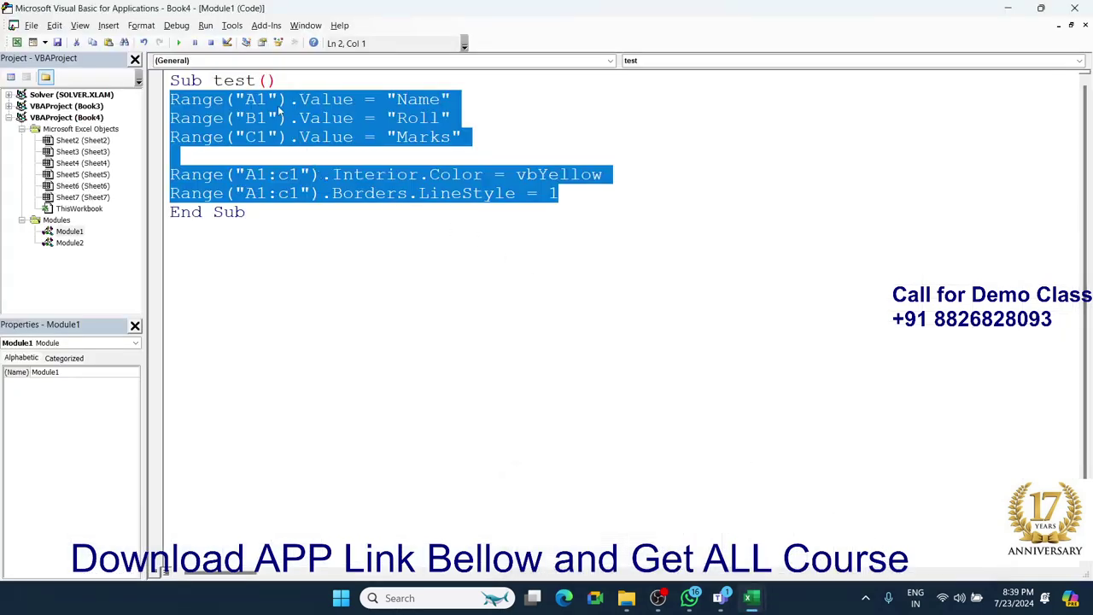
pyautogui.click(285, 100)
pyautogui.moveTo(284, 100); pyautogui.dragTo(179, 99)
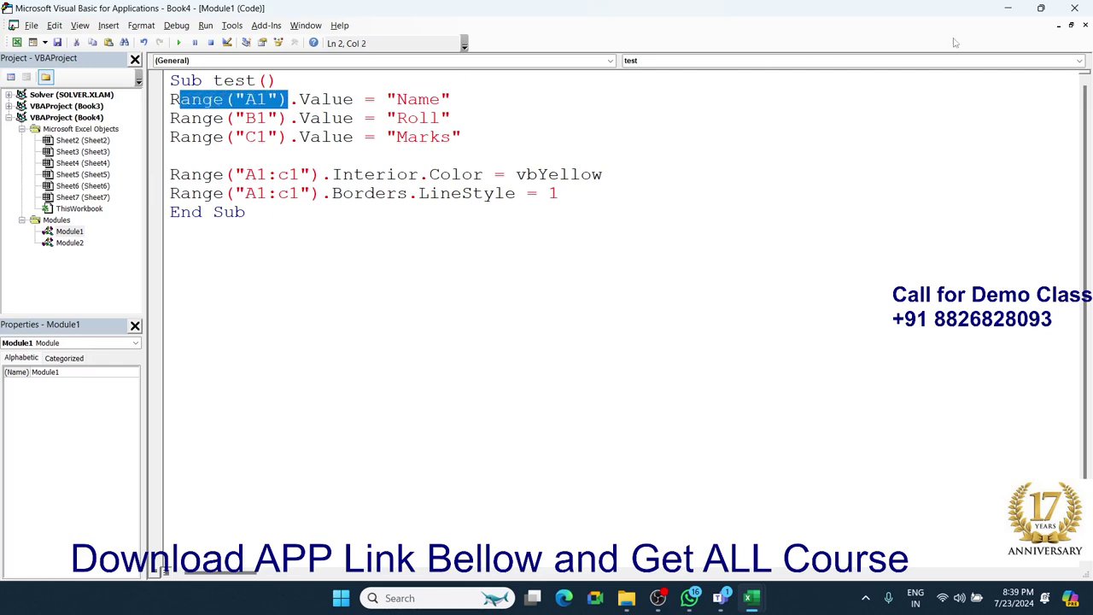
pyautogui.click(1008, 14)
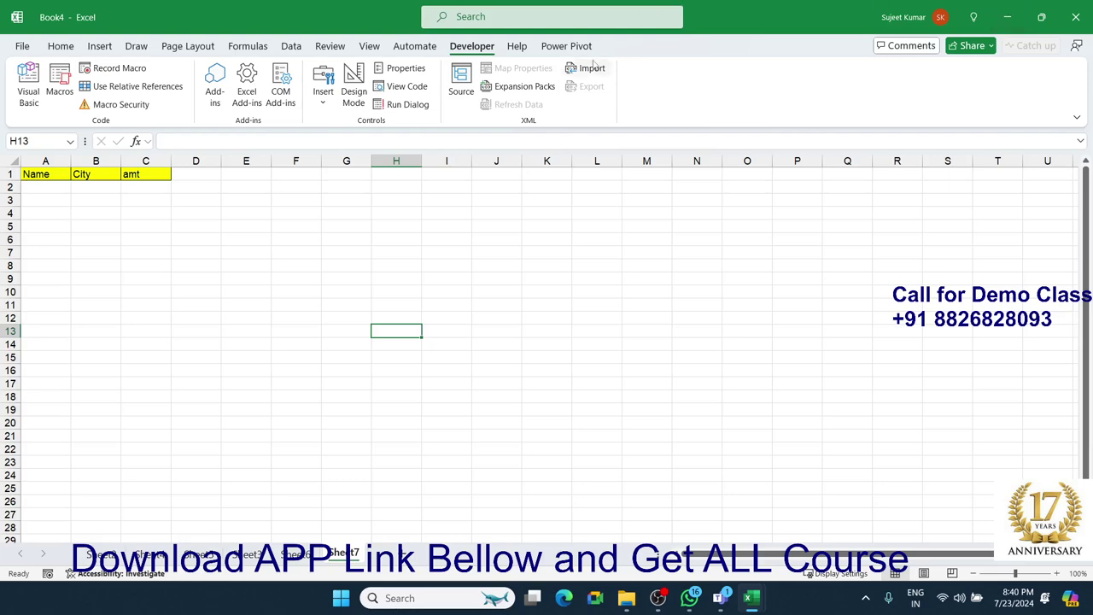
# - Start recording a new macro with the default settings from the Developer tab
pyautogui.click(61, 46)
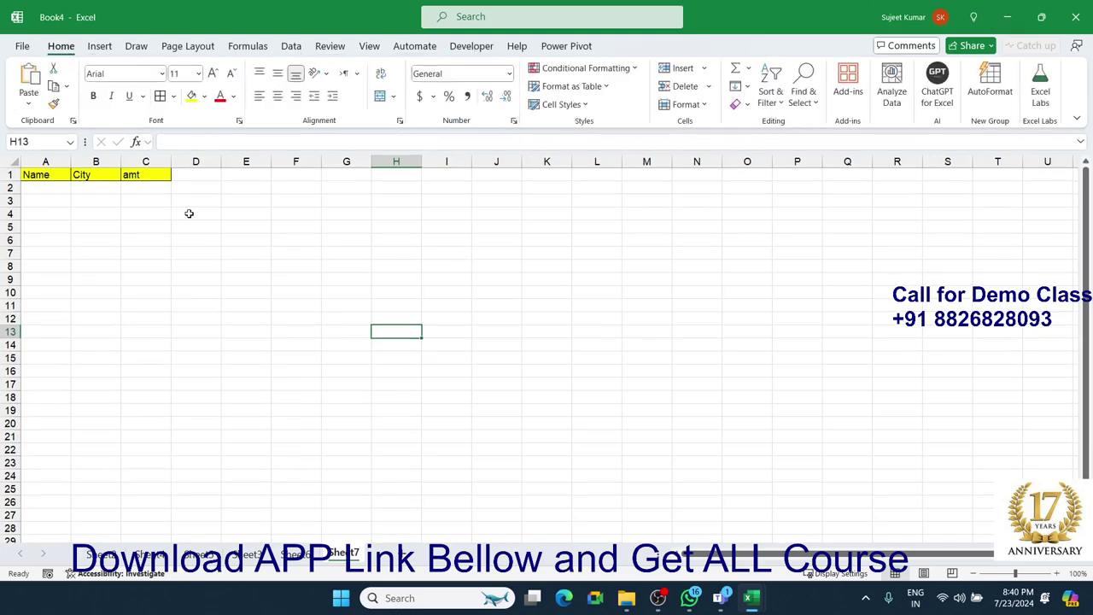
pyautogui.moveTo(188, 213); pyautogui.dragTo(246, 242)
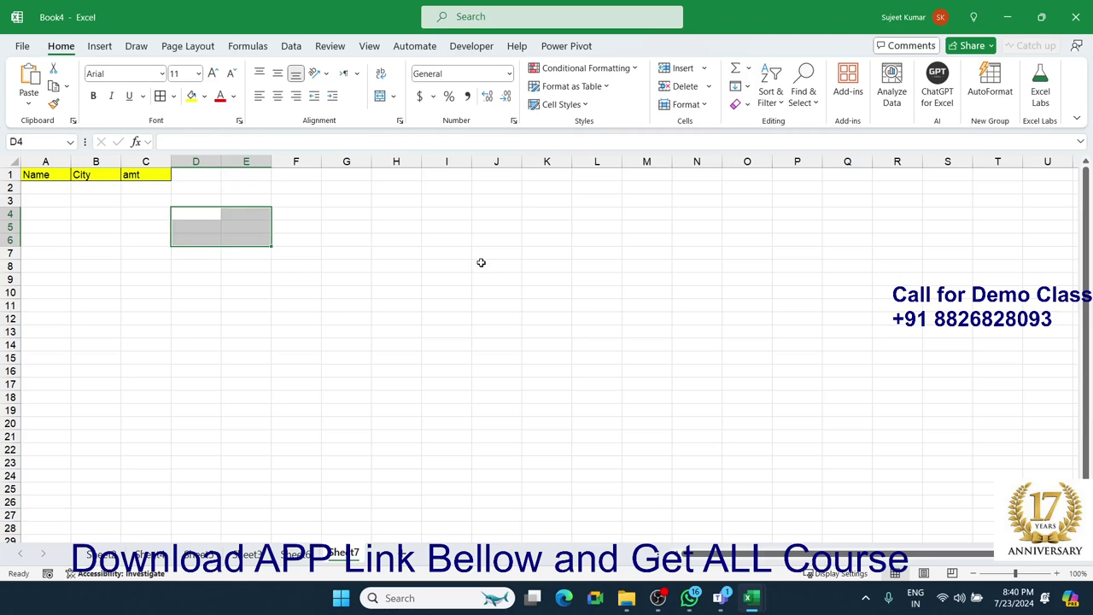
pyautogui.click(427, 242)
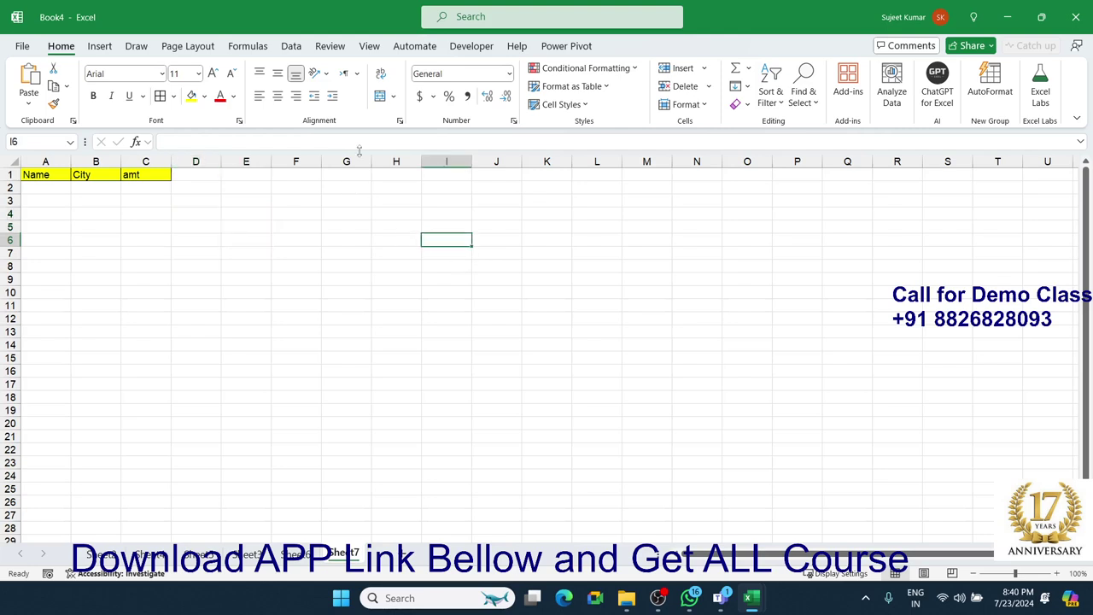
pyautogui.click(459, 50)
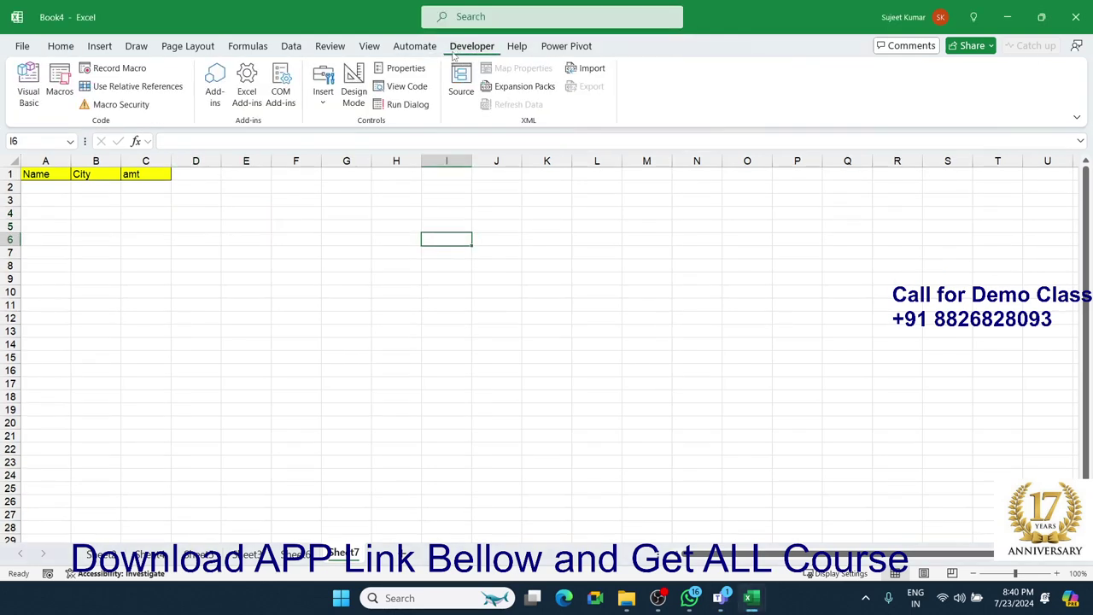
pyautogui.click(138, 75)
pyautogui.click(481, 387)
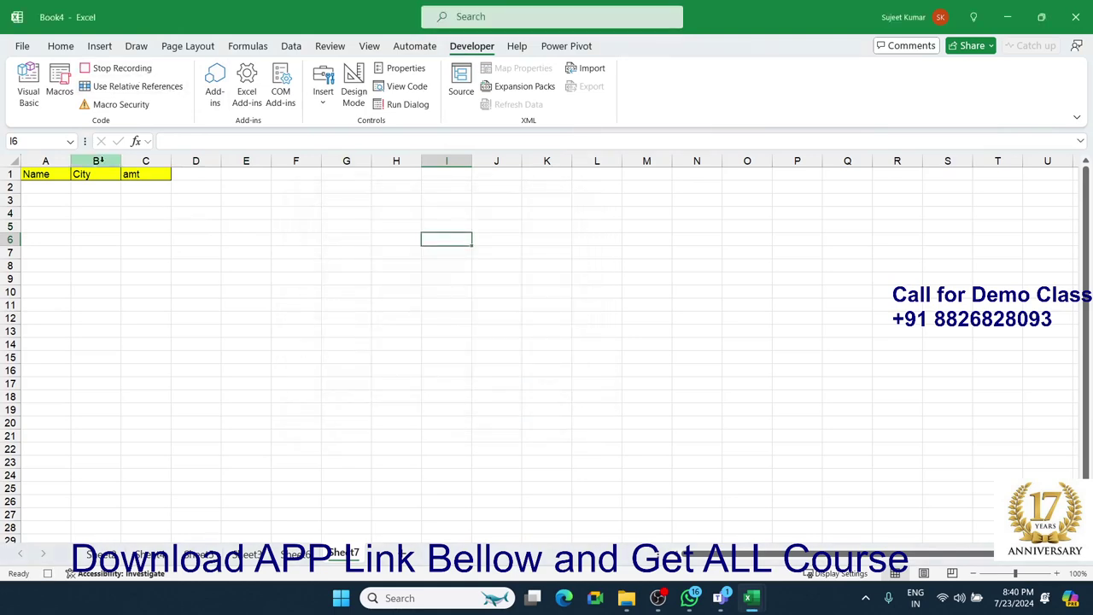
# - Copy A1:C2, paste it as values only at F7, and stop recording
pyautogui.moveTo(52, 169); pyautogui.dragTo(142, 186)
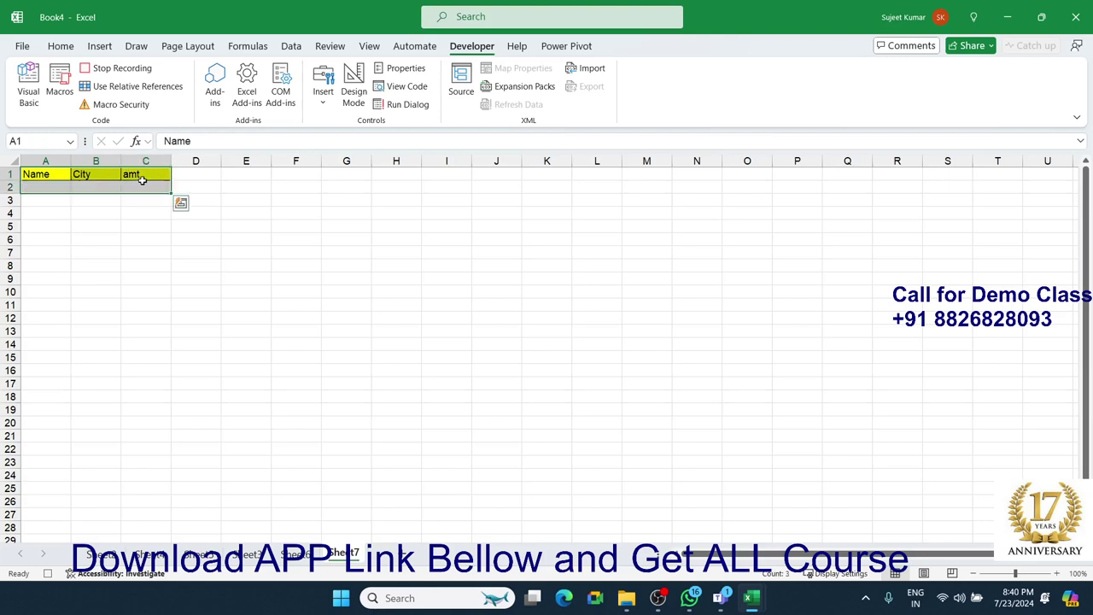
pyautogui.hotkey('ctrl', 'c')
pyautogui.click(317, 253)
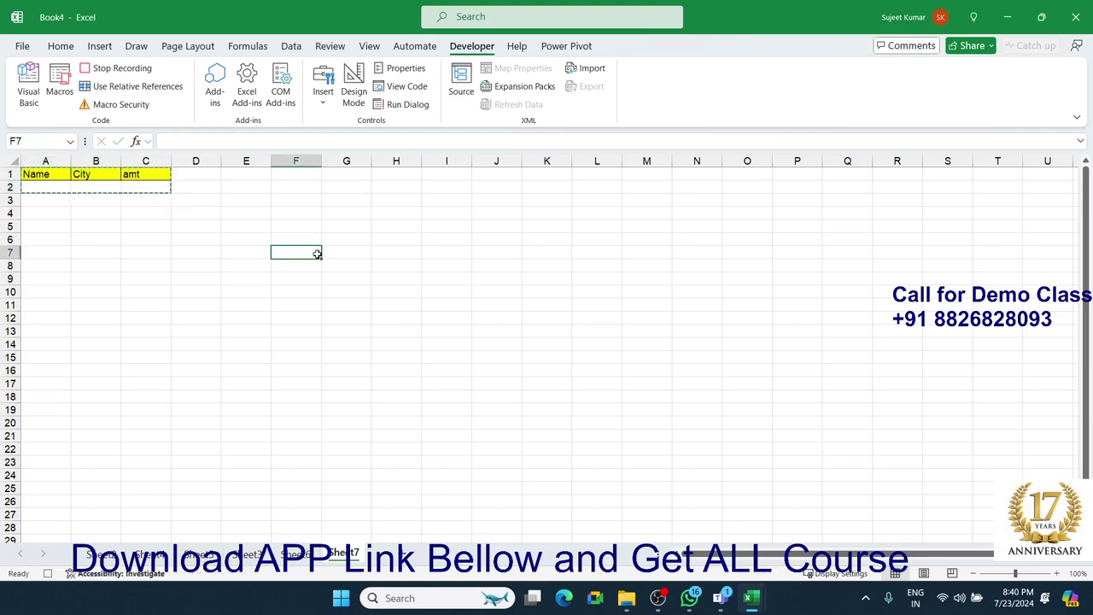
pyautogui.rightClick(318, 257)
pyautogui.click(370, 202)
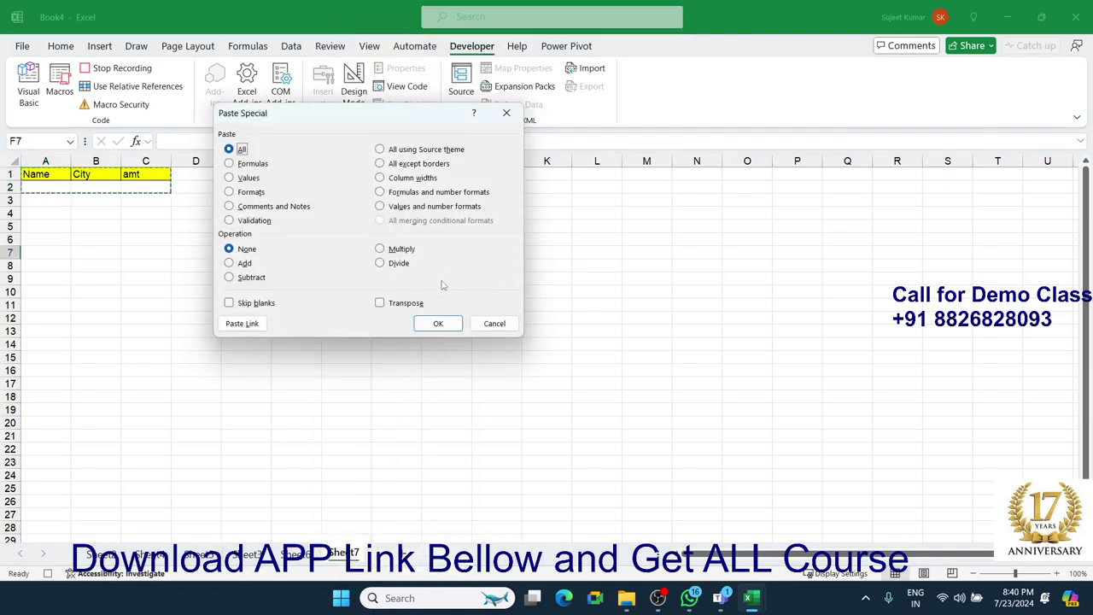
pyautogui.click(247, 178)
pyautogui.click(438, 323)
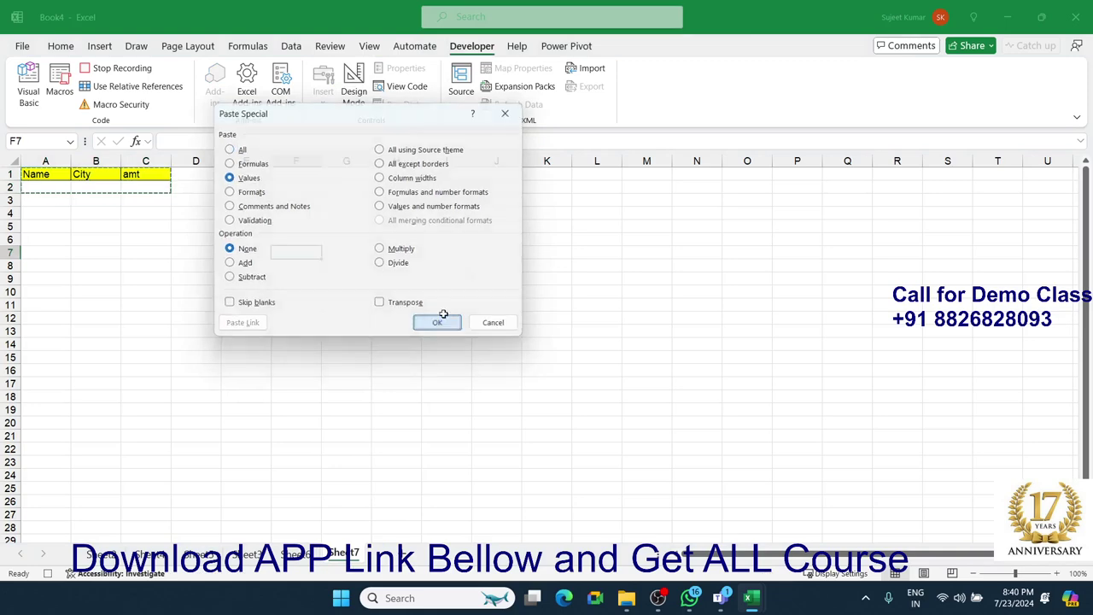
pyautogui.click(107, 68)
pyautogui.click(73, 94)
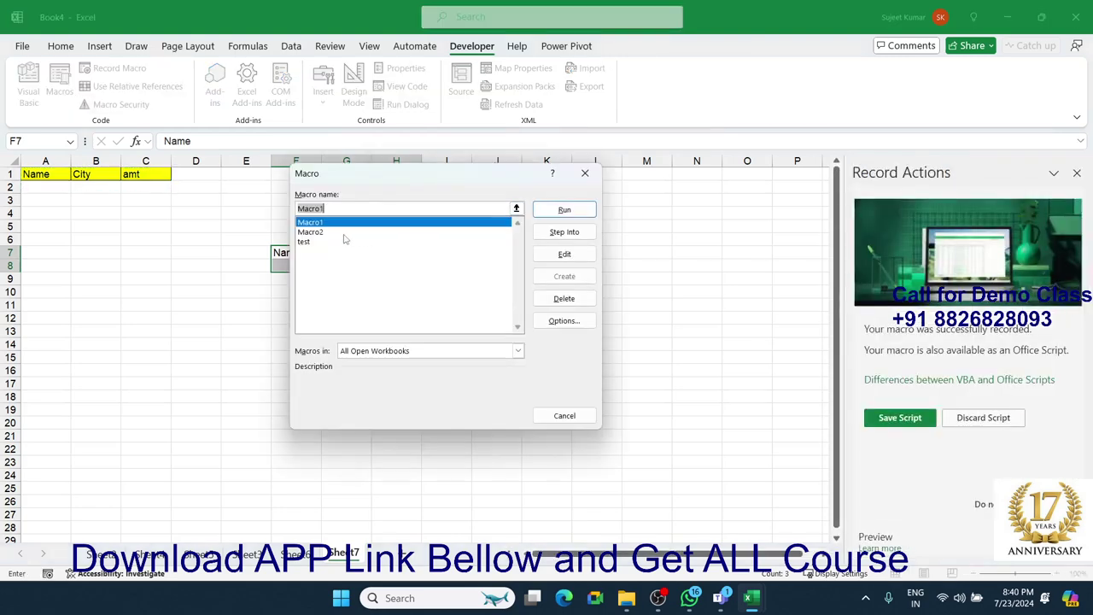
# - Open Macro2's code and highlight its PasteSpecial values line, then return to Excel
pyautogui.click(358, 232)
pyautogui.click(562, 255)
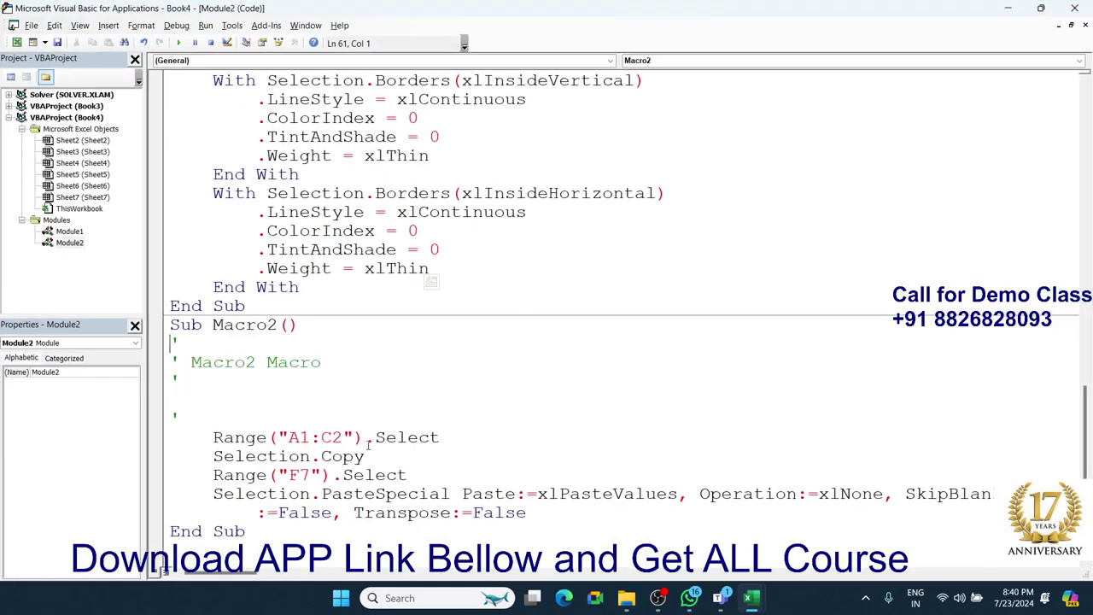
pyautogui.moveTo(322, 493); pyautogui.dragTo(530, 513)
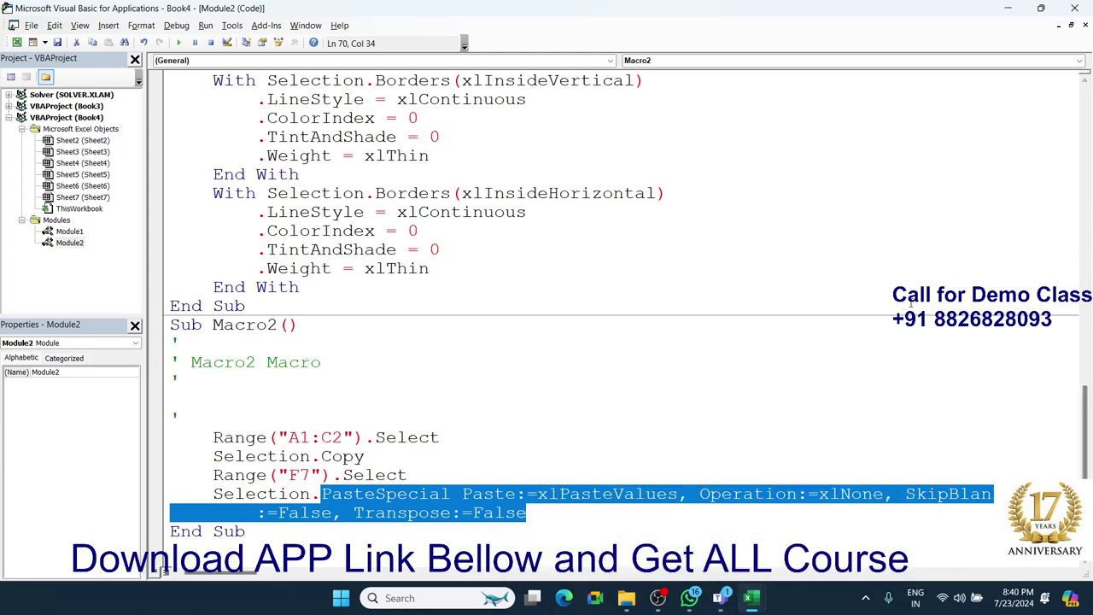
pyautogui.click(1008, 10)
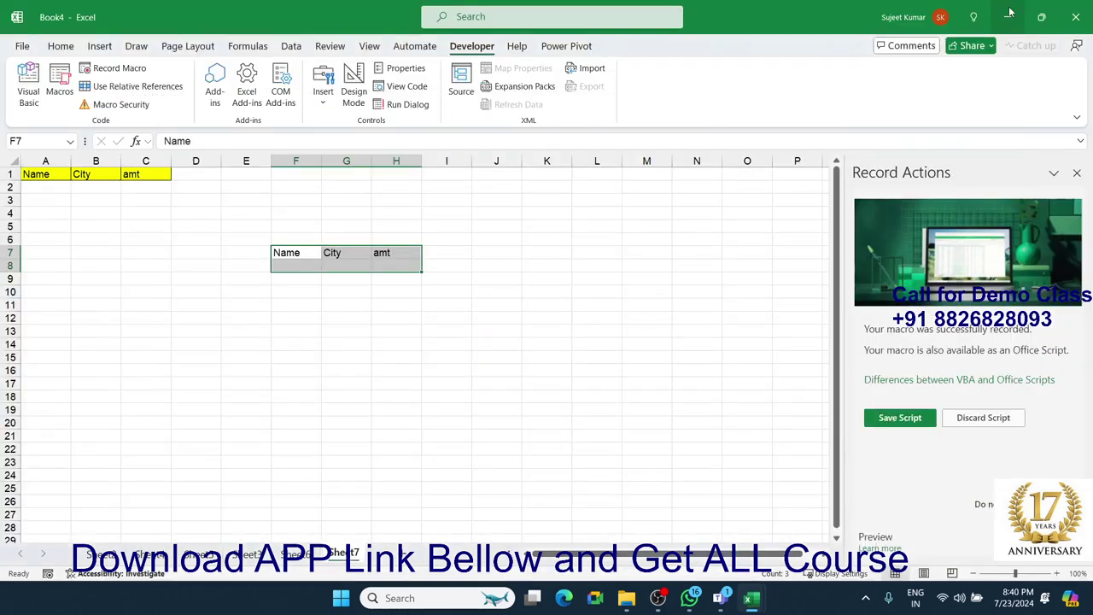
# - Close the side pane and view the Name, City, amt value copies in F7:H7
pyautogui.click(1077, 175)
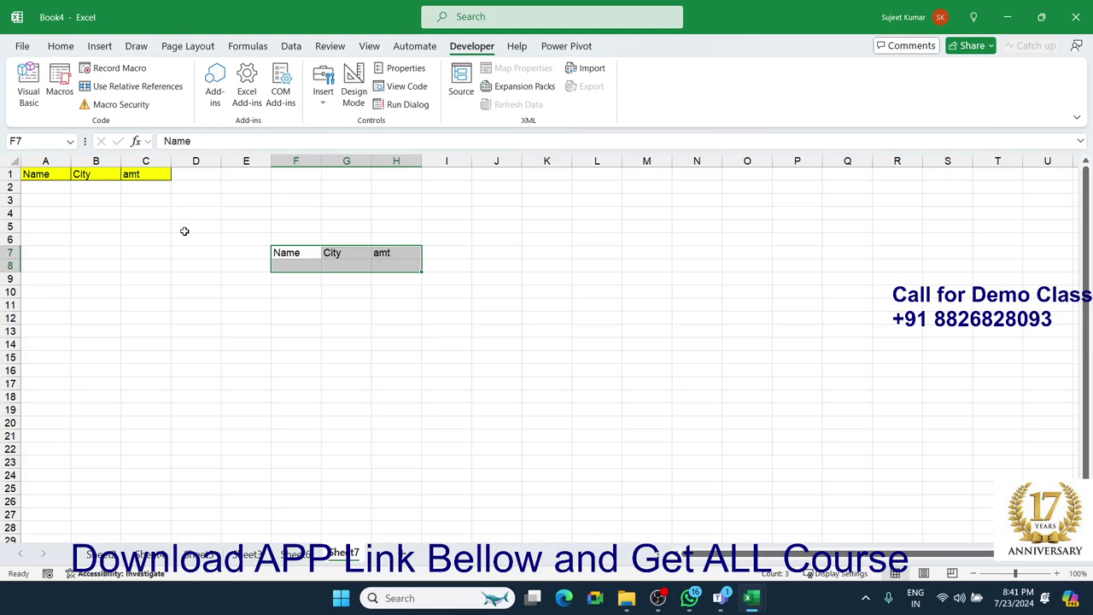
pyautogui.click(431, 200)
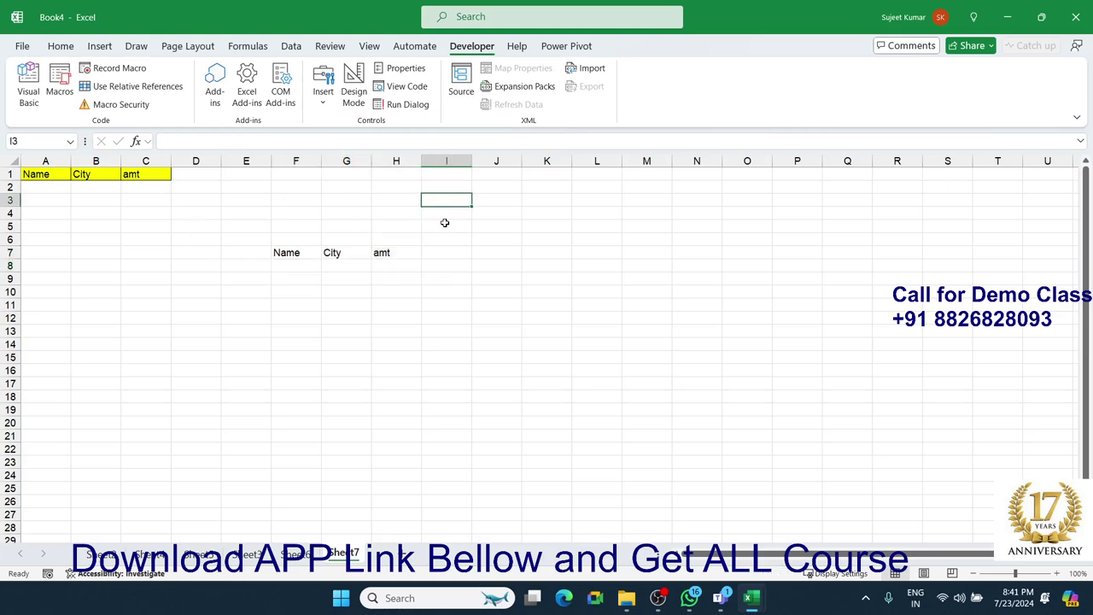
pyautogui.click(444, 223)
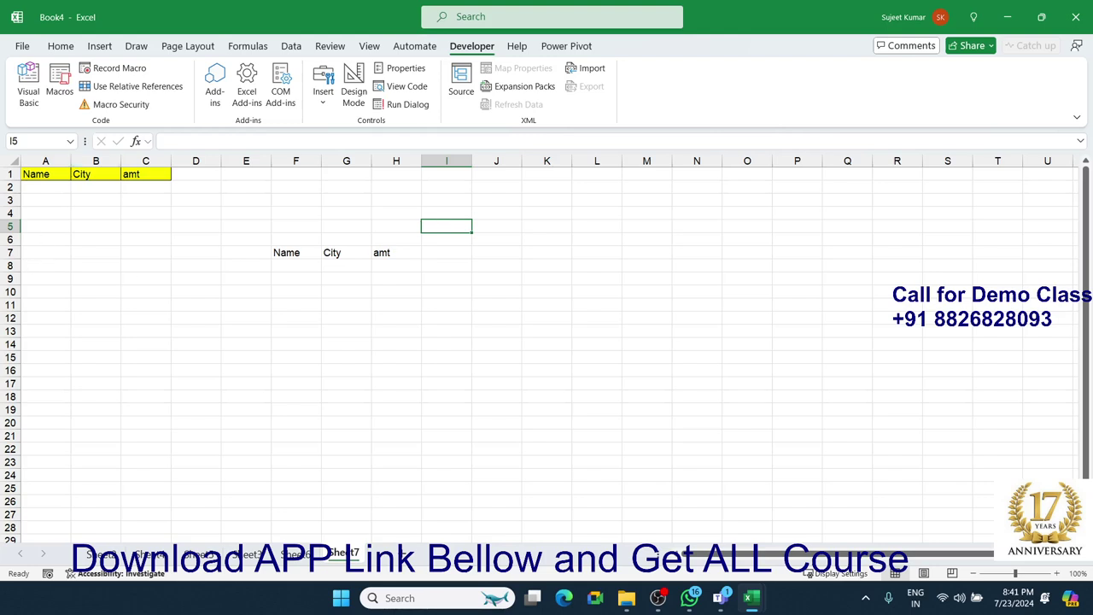
pyautogui.hotkey('alt', 'F11')
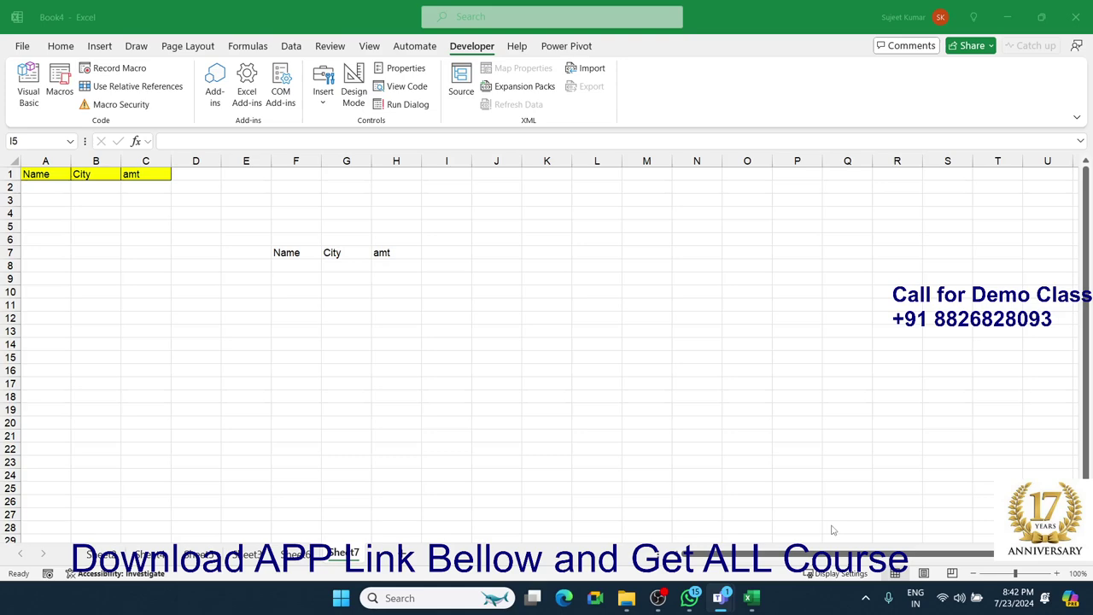
# - Launch Google Chrome from Windows Start search using 'ch'
pyautogui.press('super')
pyautogui.write('ex')
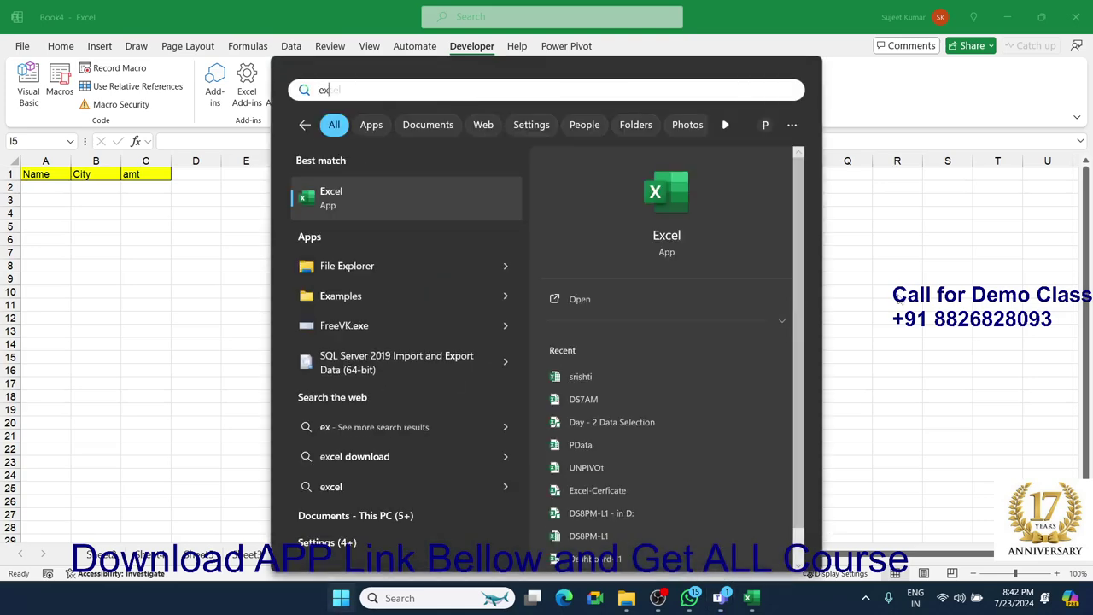
pyautogui.press('Escape')
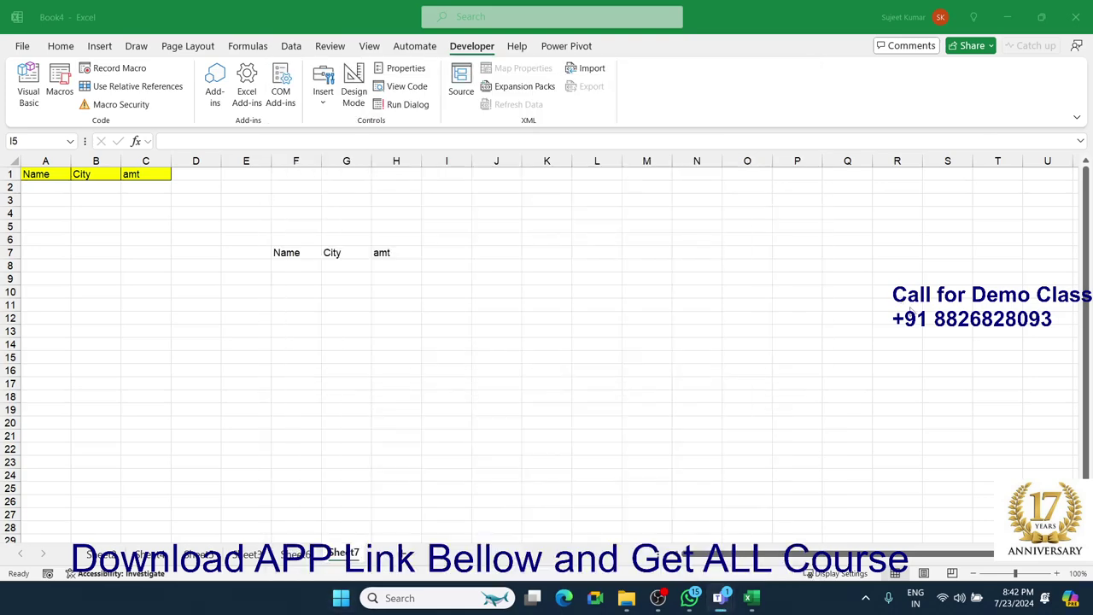
pyautogui.press('super')
pyautogui.write('c')
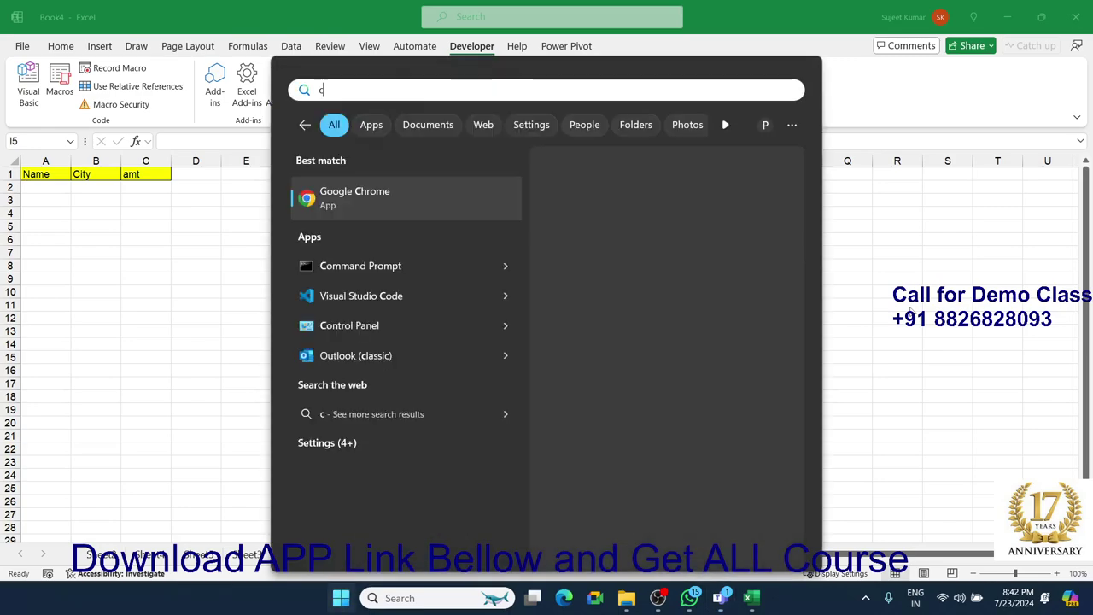
pyautogui.write('h')
pyautogui.press('Return')
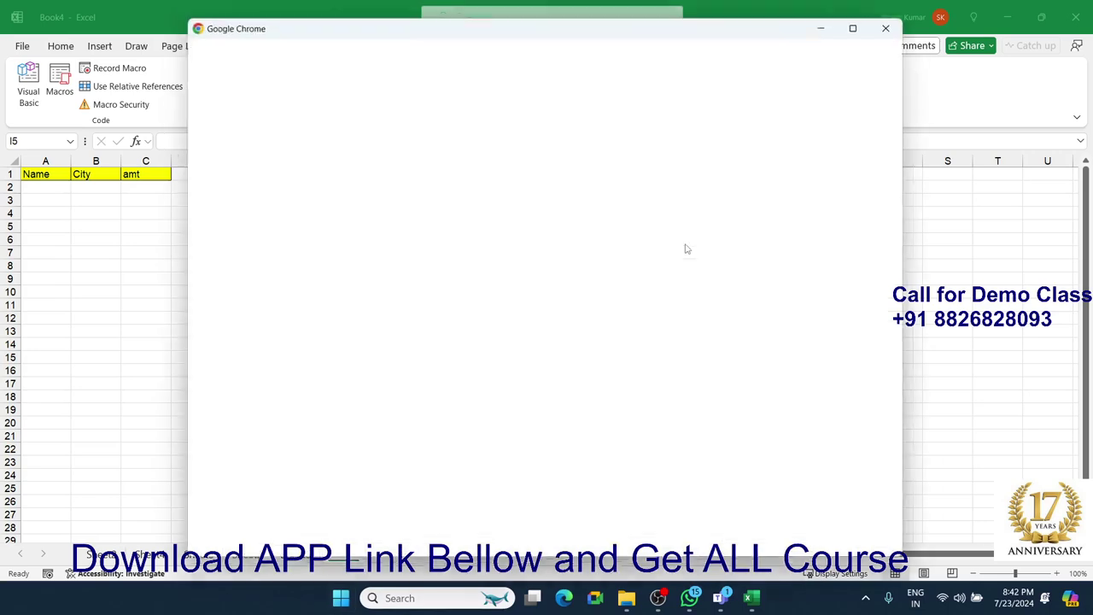
# - Pick the Chrome profile and load excel-vba.com from the address bar
pyautogui.click(606, 343)
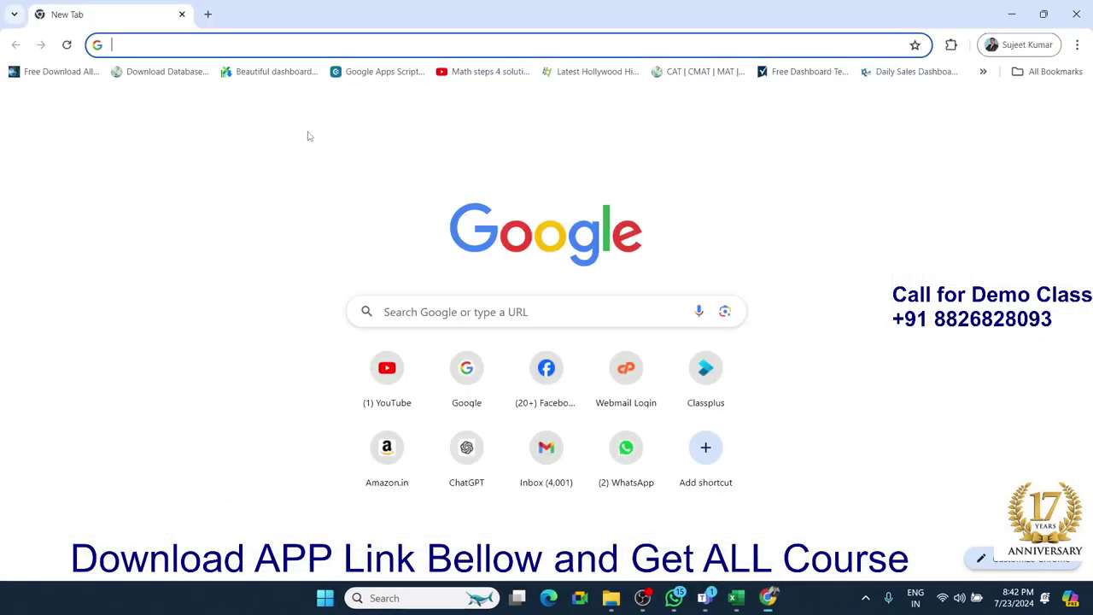
pyautogui.write('ex')
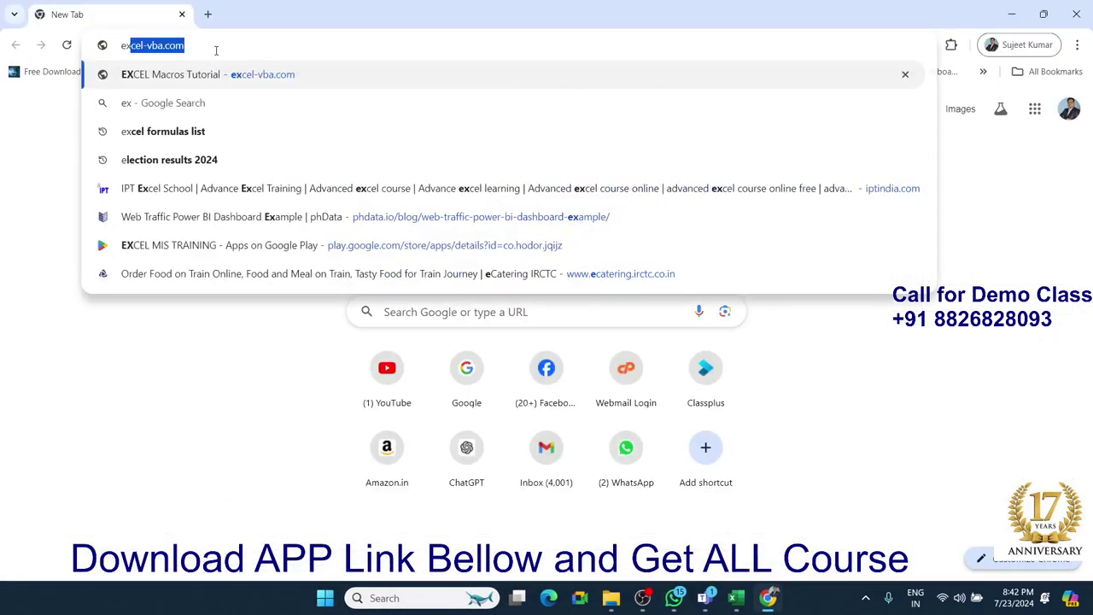
pyautogui.write('ce')
pyautogui.press('Return')
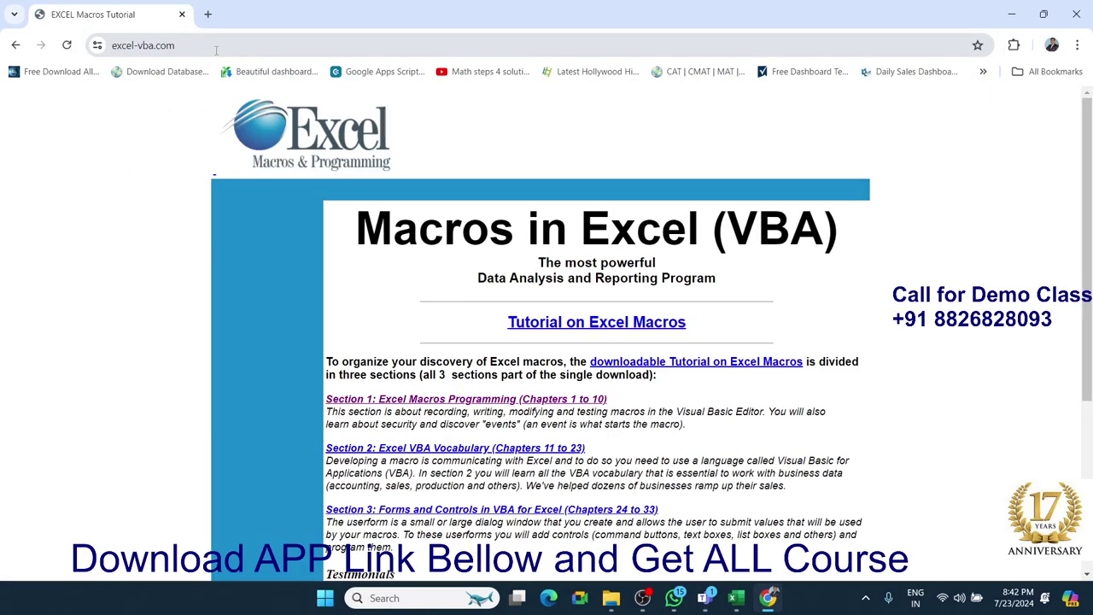
# - Open the Section 1 Excel Macros Programming page and scroll through its content
pyautogui.click(502, 406)
pyautogui.scroll(-6, 648, 440)
pyautogui.scroll(-5, 647, 440)
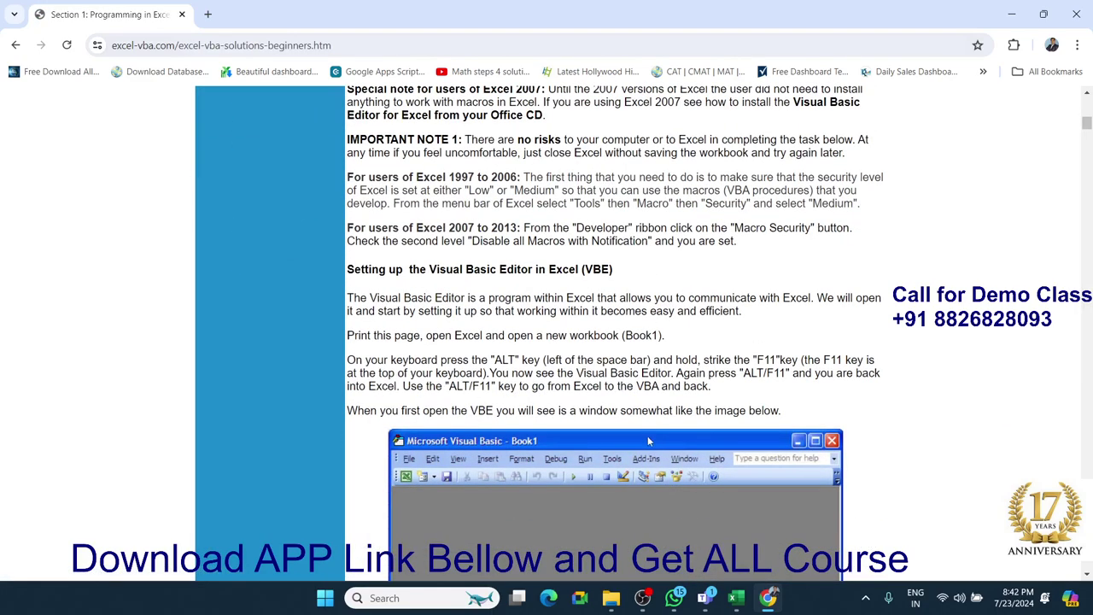
pyautogui.scroll(-5, 648, 441)
pyautogui.scroll(-5, 646, 433)
pyautogui.scroll(-5, 645, 433)
pyautogui.scroll(-5, 645, 432)
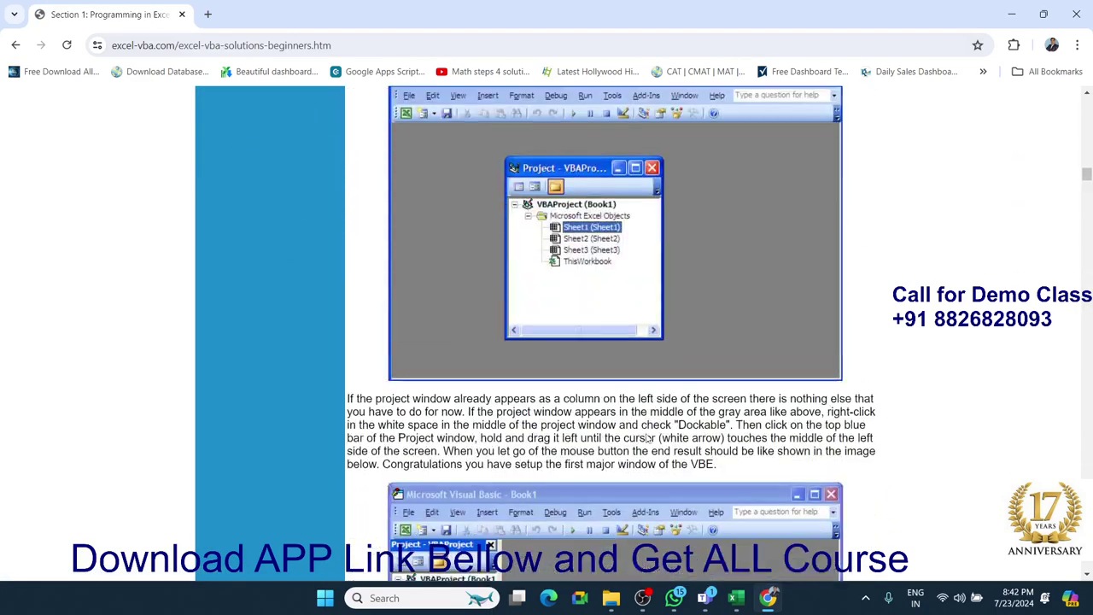
pyautogui.scroll(-5, 646, 438)
pyautogui.scroll(-5, 646, 438)
pyautogui.scroll(-4, 646, 438)
pyautogui.scroll(5, 646, 438)
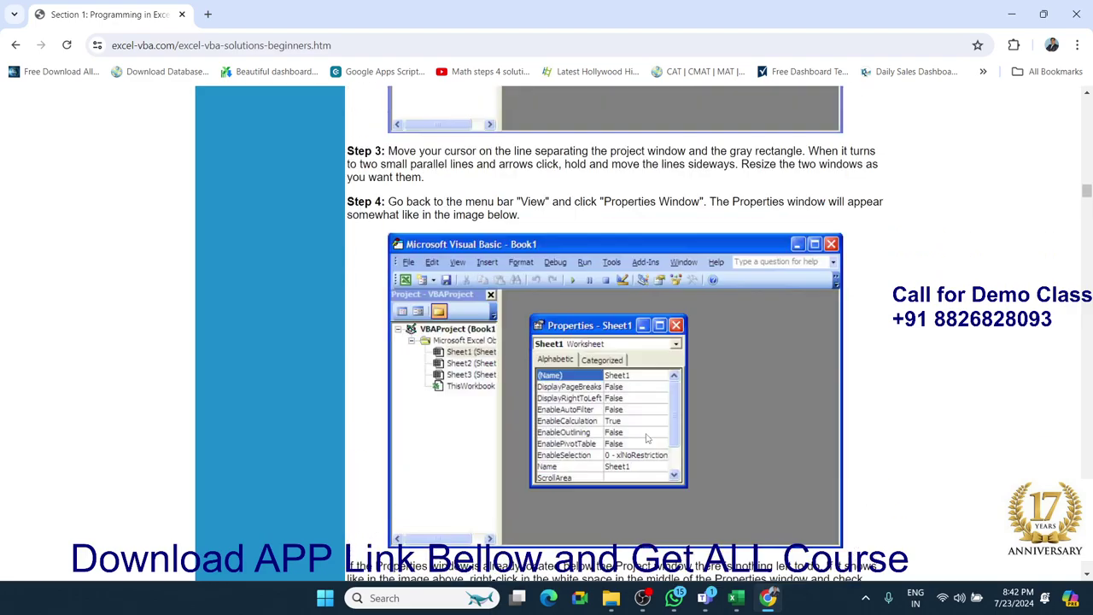
pyautogui.scroll(5, 646, 438)
pyautogui.scroll(5, 646, 438)
pyautogui.scroll(5, 647, 438)
pyautogui.scroll(5, 647, 438)
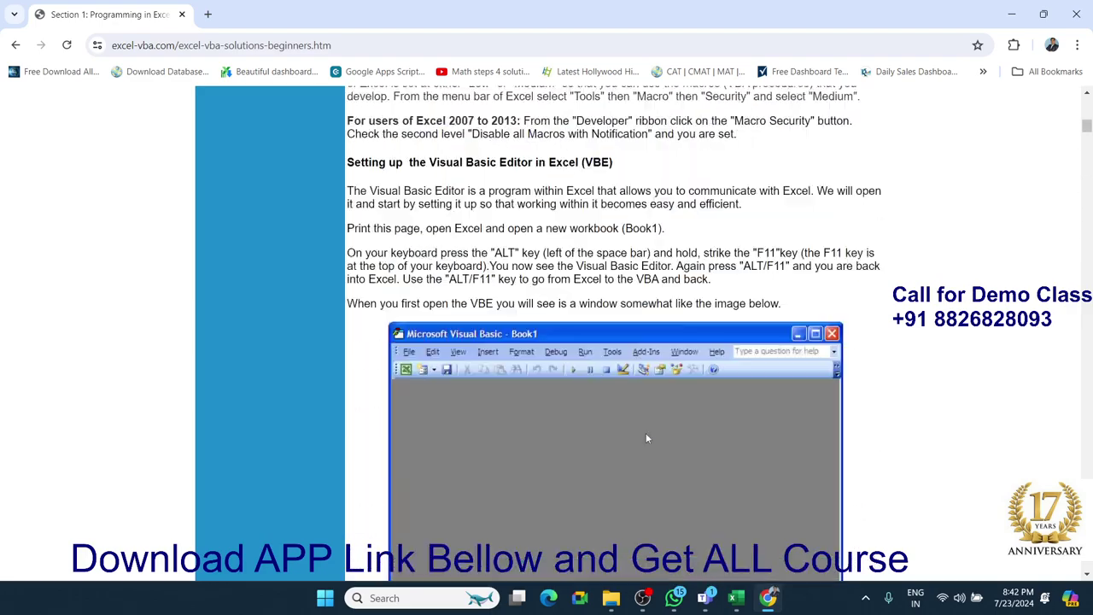
pyautogui.scroll(5, 646, 438)
pyautogui.scroll(4, 646, 438)
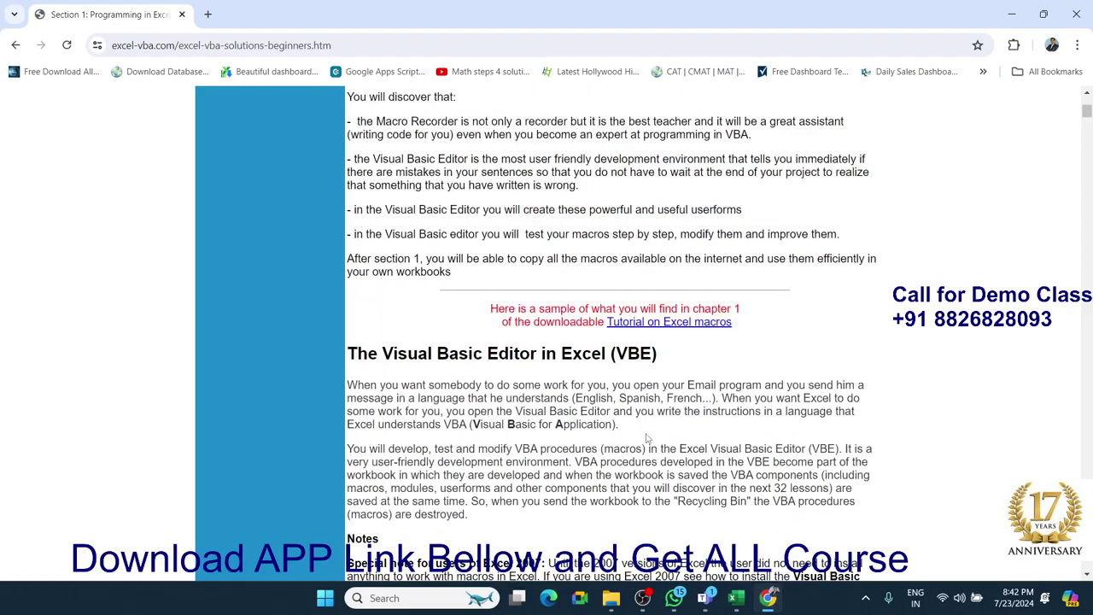
pyautogui.scroll(5, 647, 438)
pyautogui.scroll(-4, 646, 438)
pyautogui.scroll(-3, 646, 438)
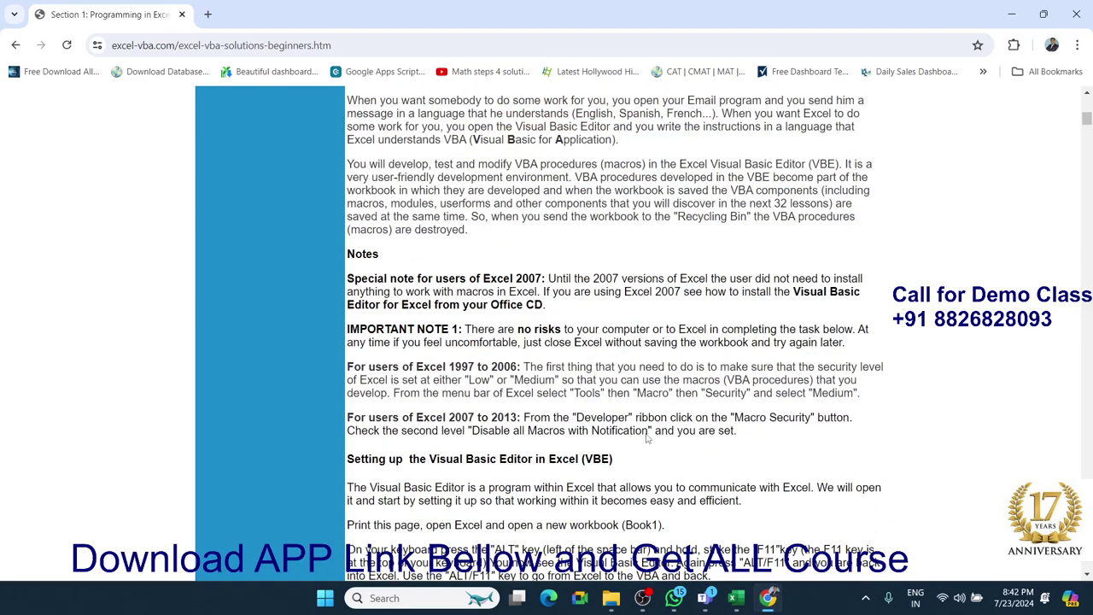
pyautogui.scroll(-2, 646, 438)
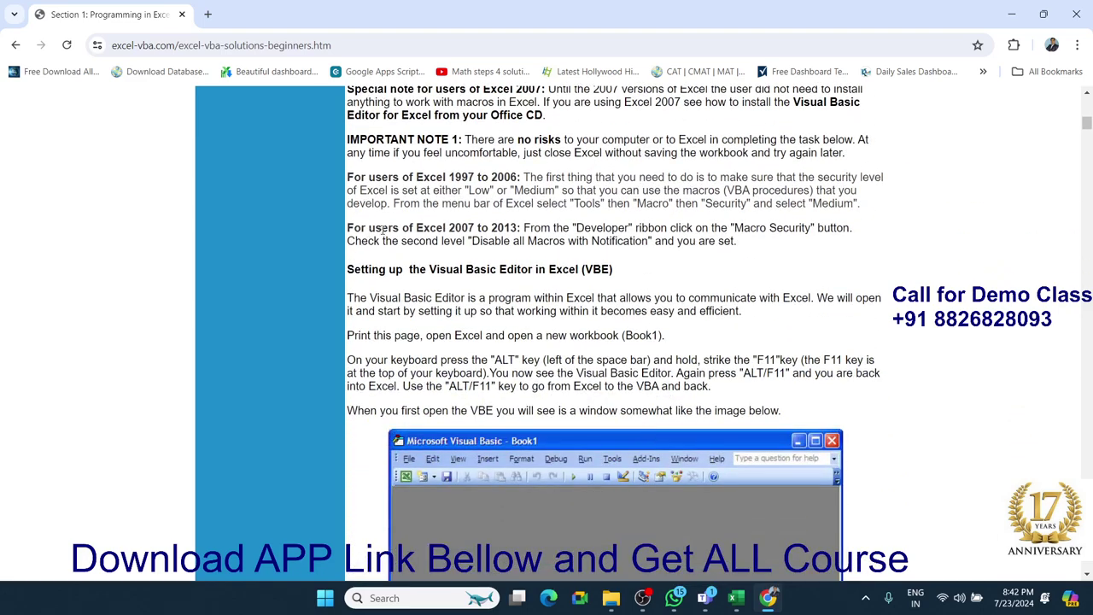
pyautogui.scroll(-2, 510, 294)
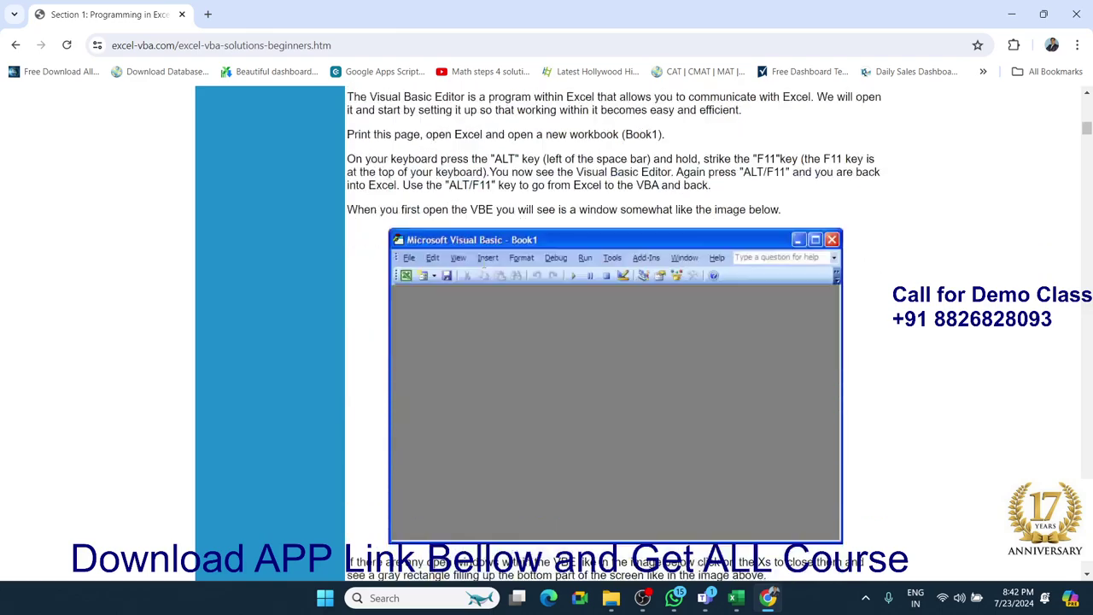
pyautogui.scroll(-3, 510, 294)
pyautogui.scroll(-3, 510, 294)
pyautogui.scroll(-3, 510, 293)
pyautogui.scroll(-4, 511, 298)
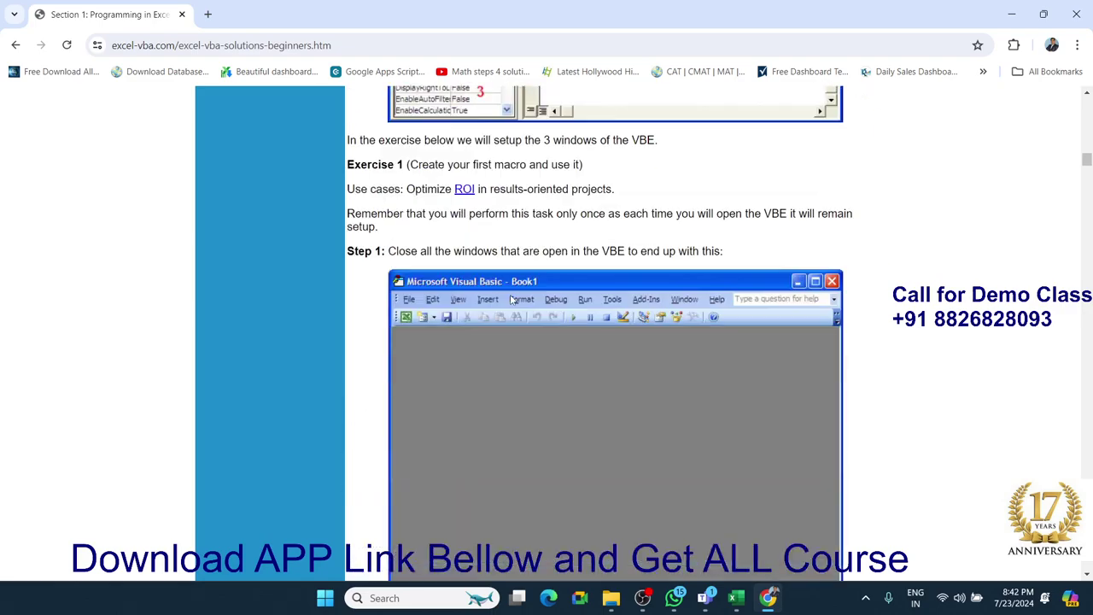
pyautogui.scroll(-3, 511, 298)
pyautogui.scroll(-3, 511, 298)
pyautogui.scroll(-4, 510, 298)
pyautogui.scroll(-5, 511, 300)
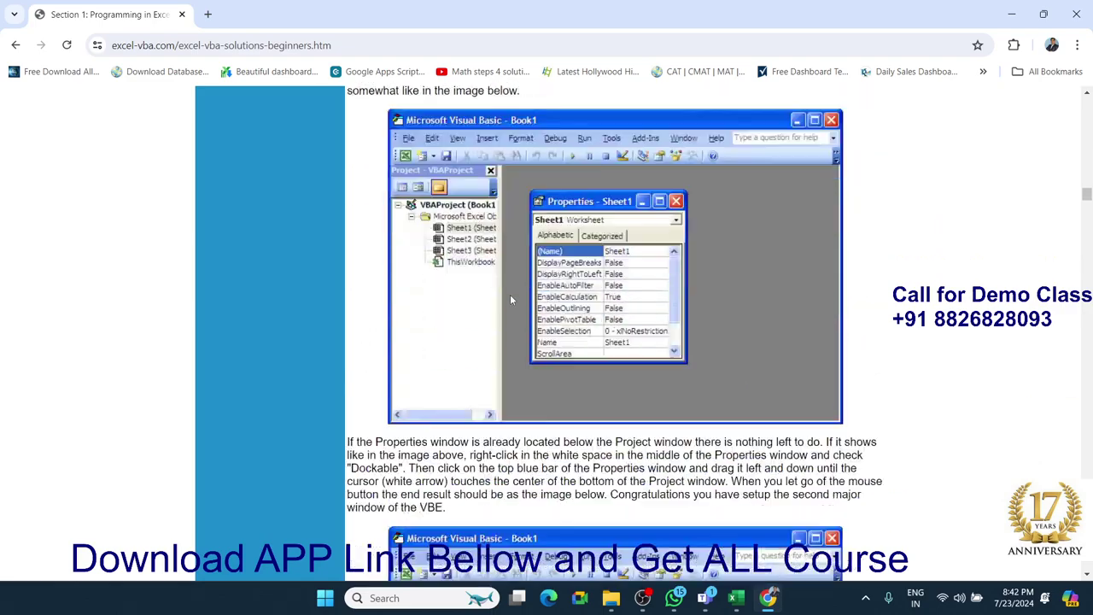
pyautogui.scroll(-4, 510, 299)
pyautogui.scroll(-3, 510, 300)
pyautogui.scroll(-3, 510, 300)
pyautogui.scroll(-3, 510, 300)
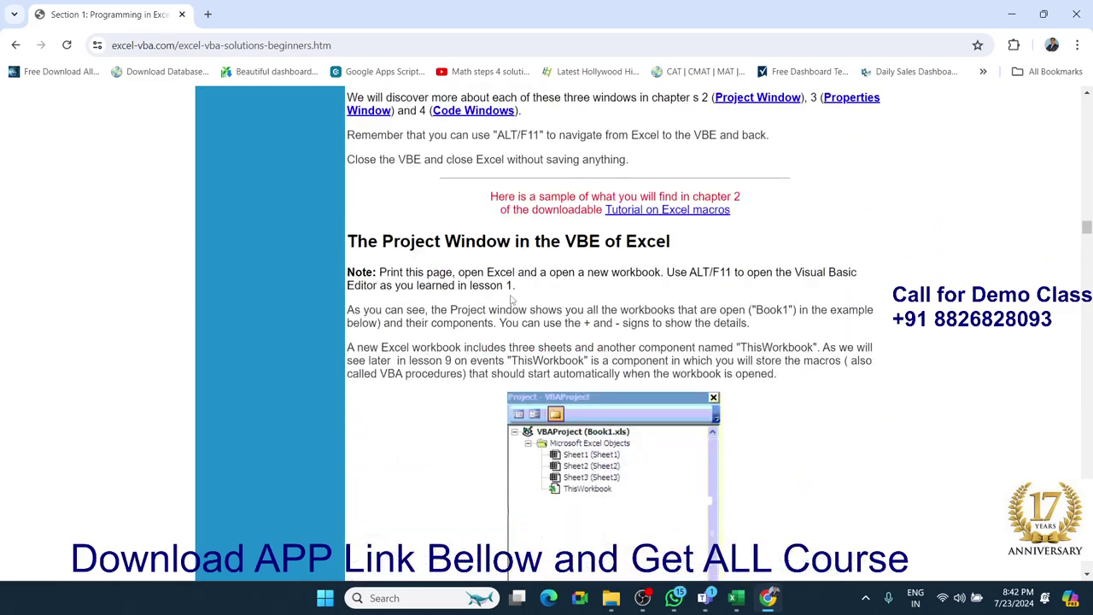
pyautogui.scroll(-4, 510, 300)
pyautogui.scroll(-5, 510, 300)
pyautogui.scroll(-5, 511, 300)
pyautogui.scroll(-4, 511, 299)
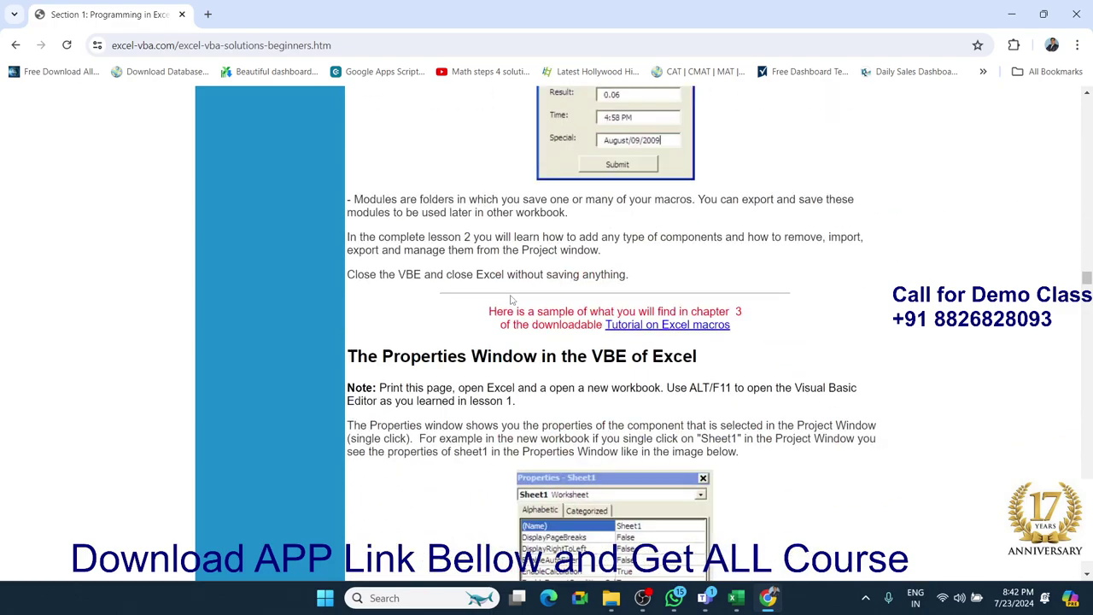
# - Go back to the home page, reopen Section 1, and select its web address
pyautogui.click(15, 46)
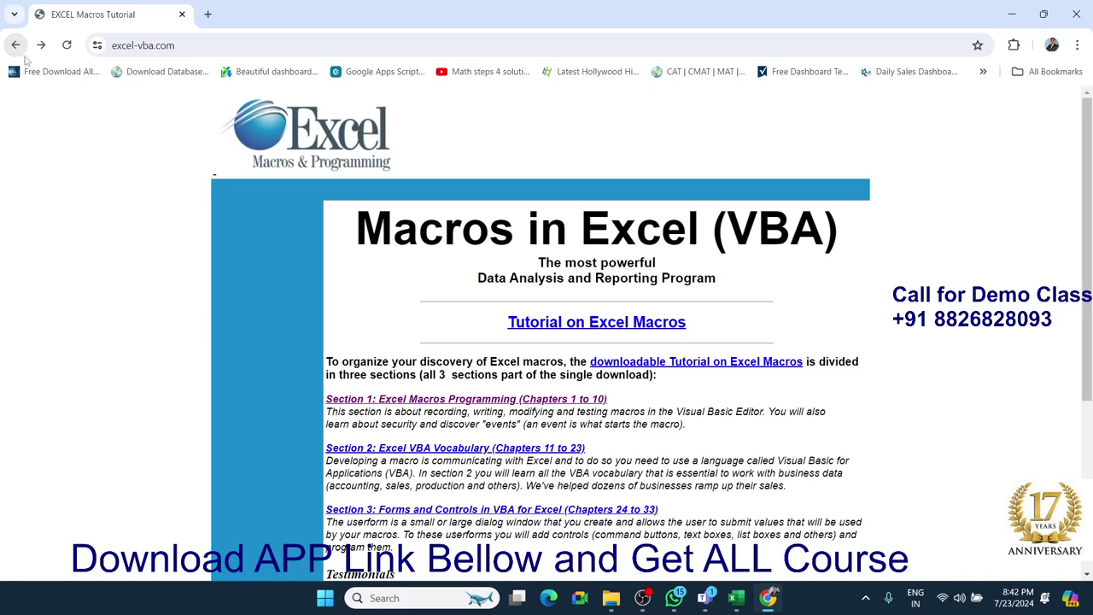
pyautogui.scroll(-2, 540, 510)
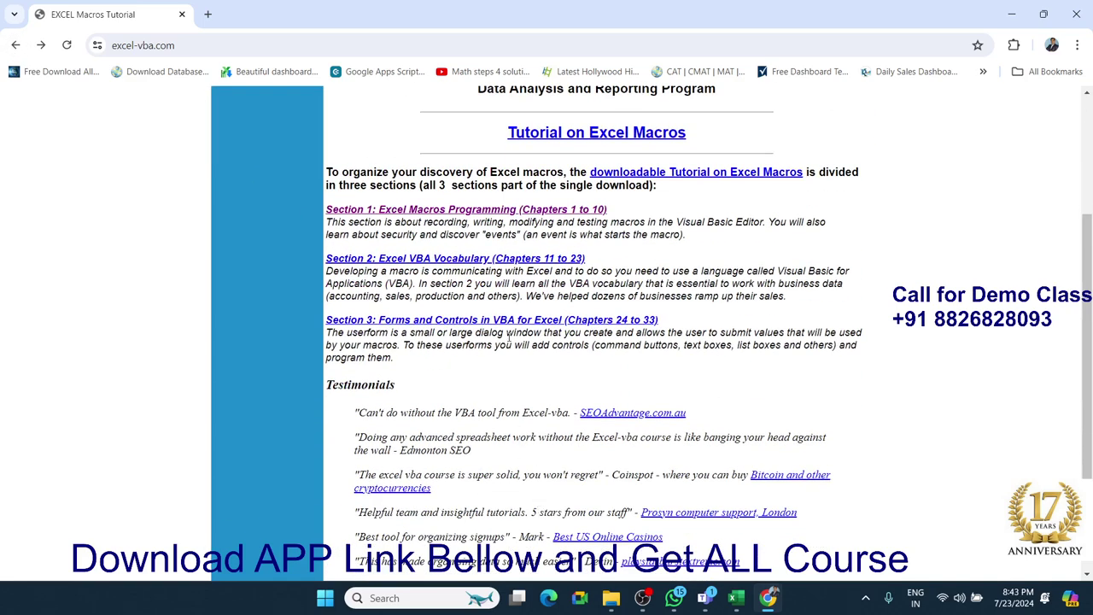
pyautogui.click(469, 217)
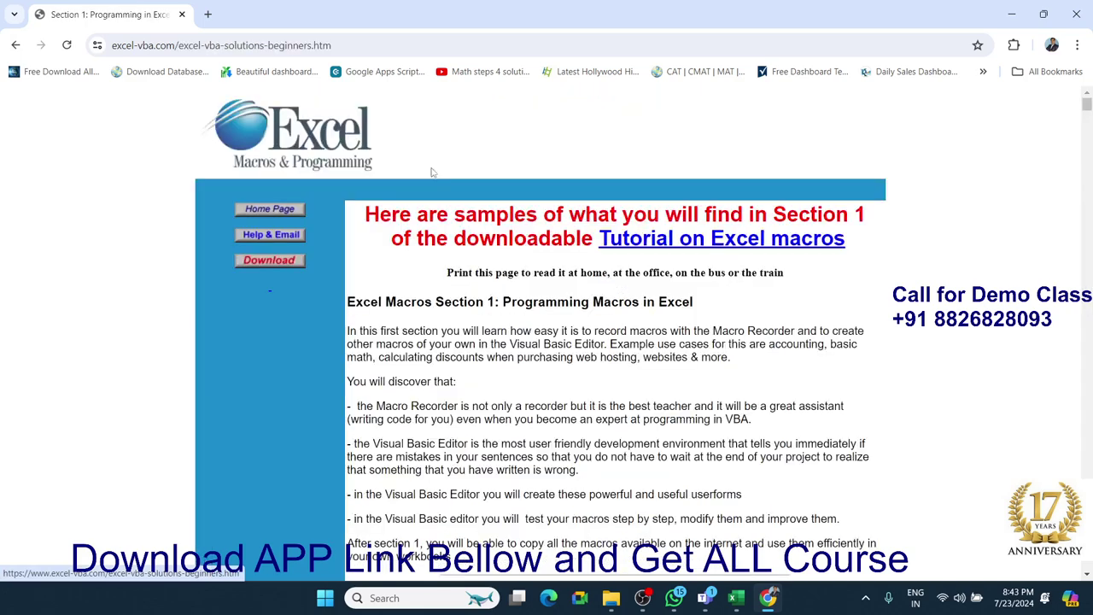
pyautogui.click(358, 48)
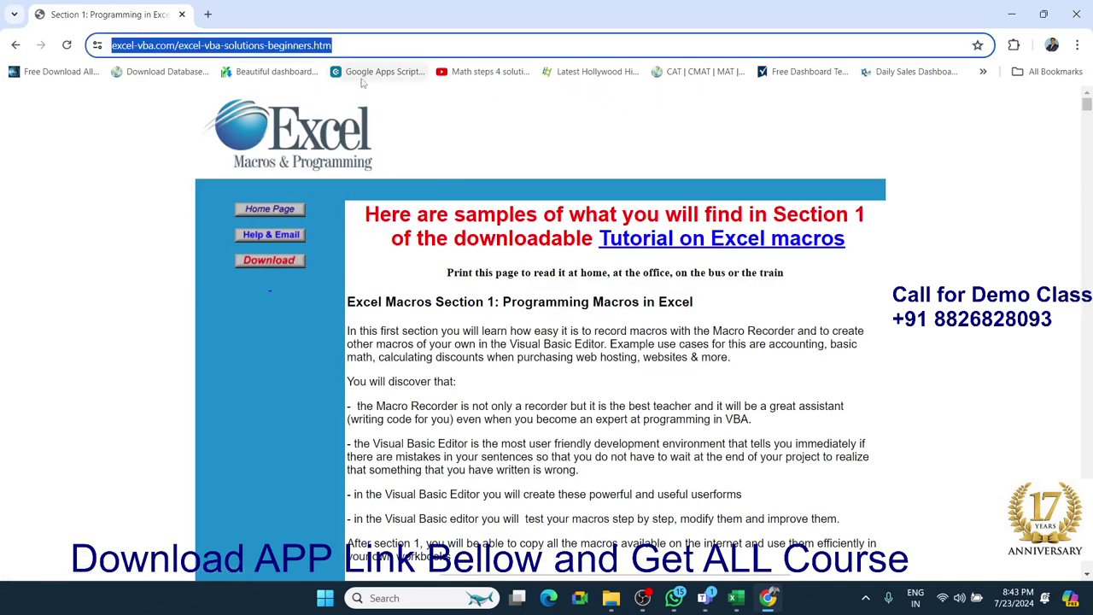